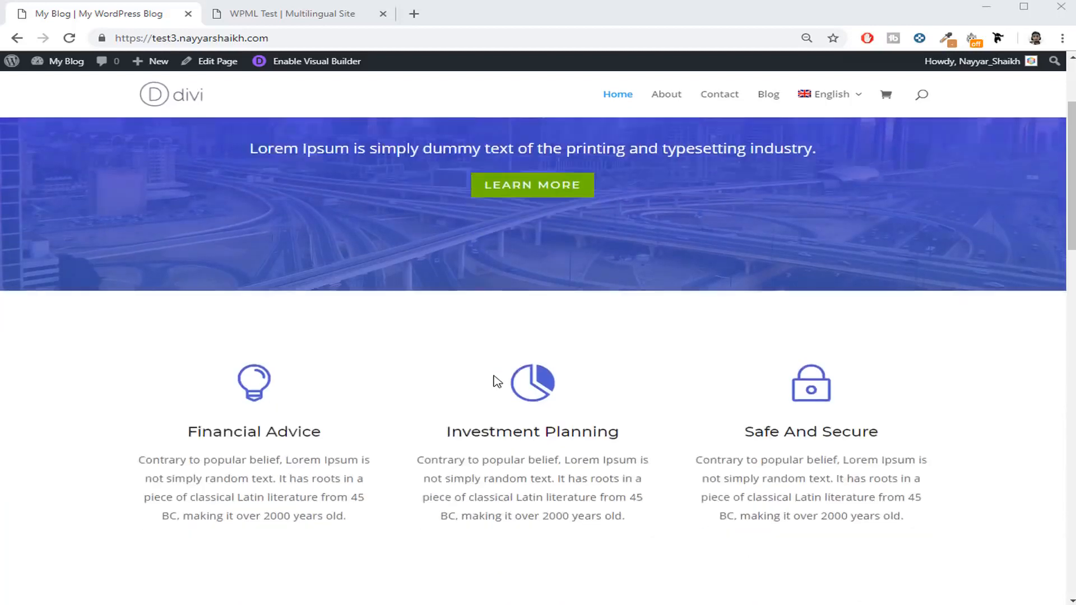
Look through the English home page from the Divi For Business banner down to the contact form and footer.
scroll(497, 380, up, 4)
scroll(421, 275, up, 1)
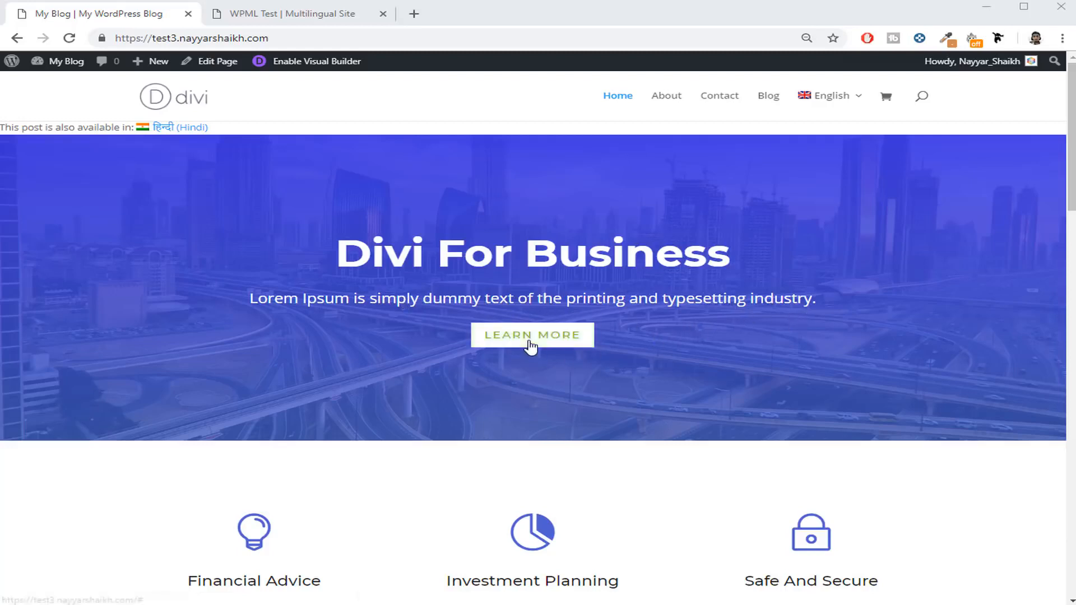
scroll(381, 427, down, 3)
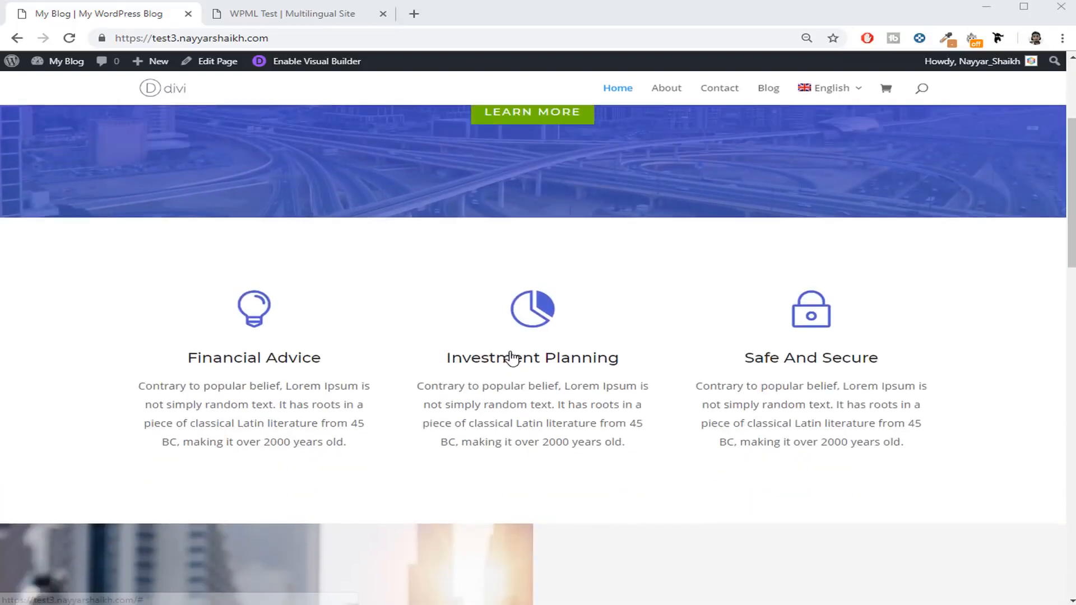
scroll(740, 408, down, 12)
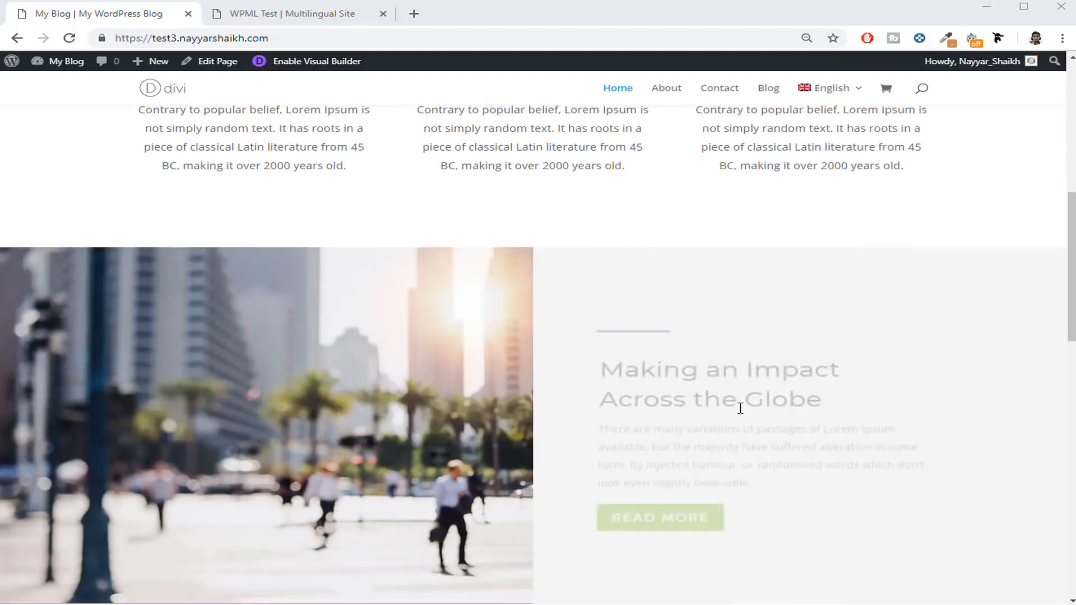
scroll(740, 408, down, 8)
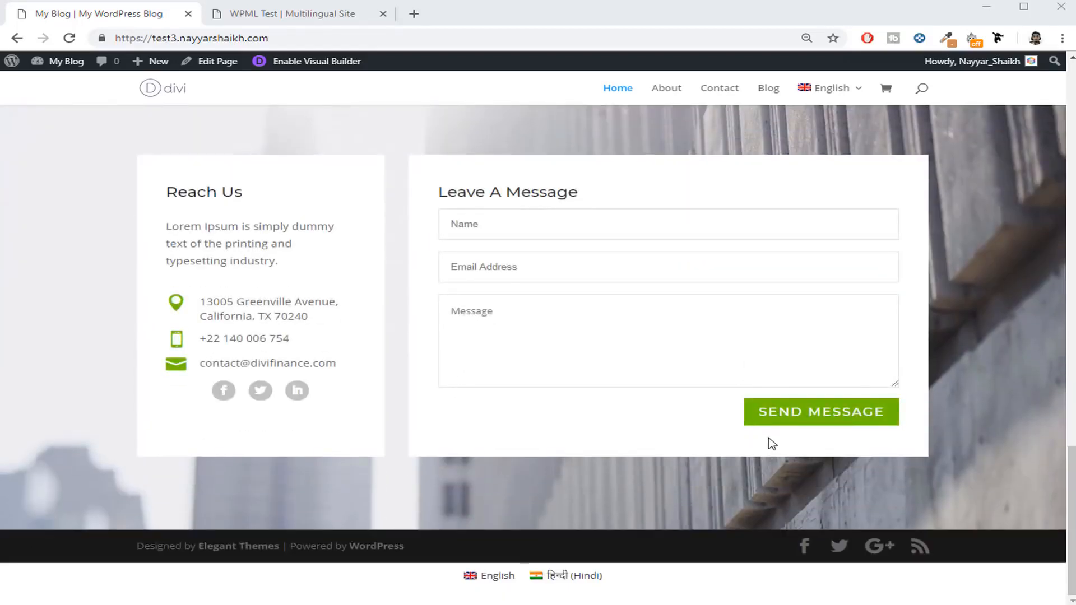
scroll(771, 443, up, 20)
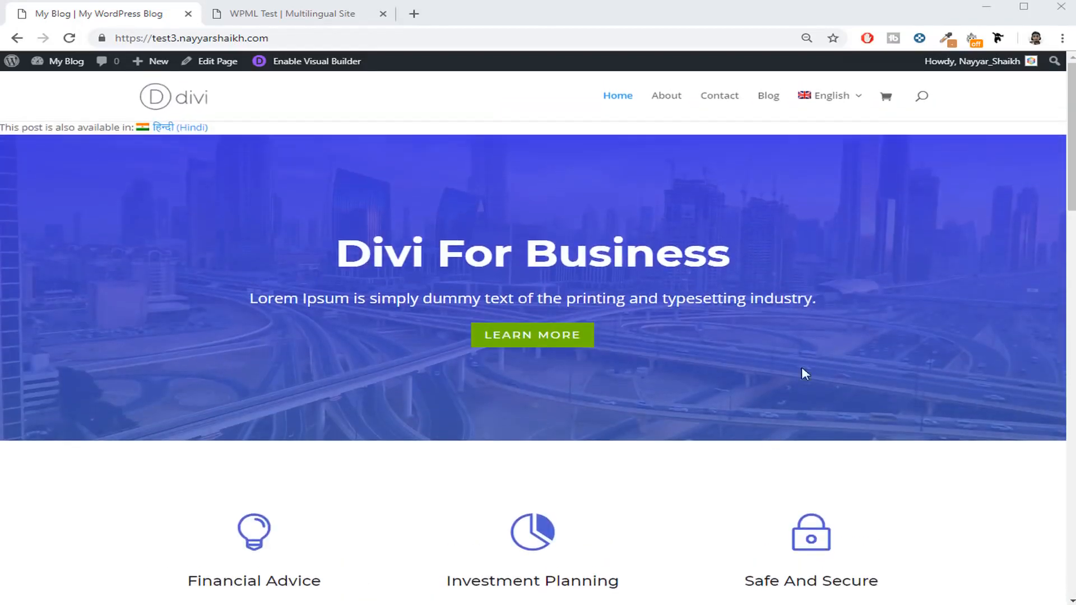
Examine the home page's language switchers in the header, the post availability notice and the footer.
mouse_move(862, 108)
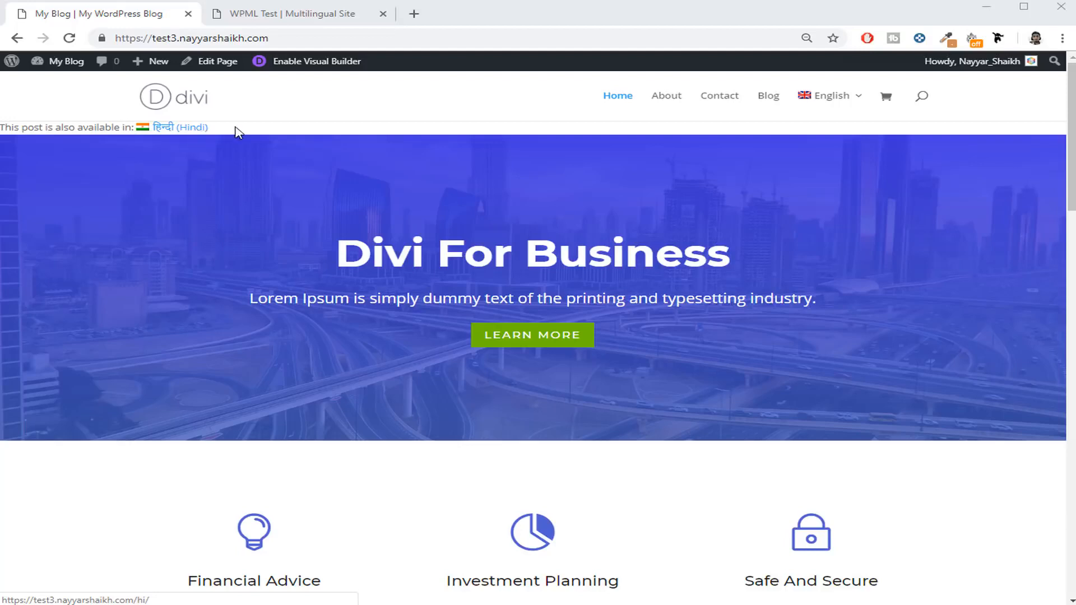
drag(238, 129, 5, 128)
click(6, 128)
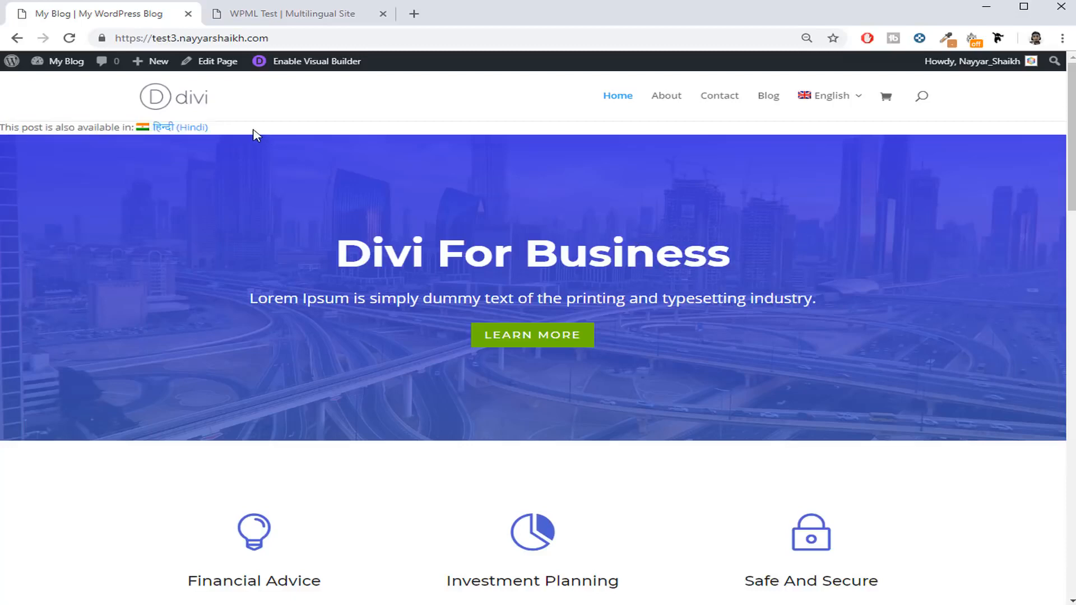
drag(238, 130, 61, 121)
click(53, 124)
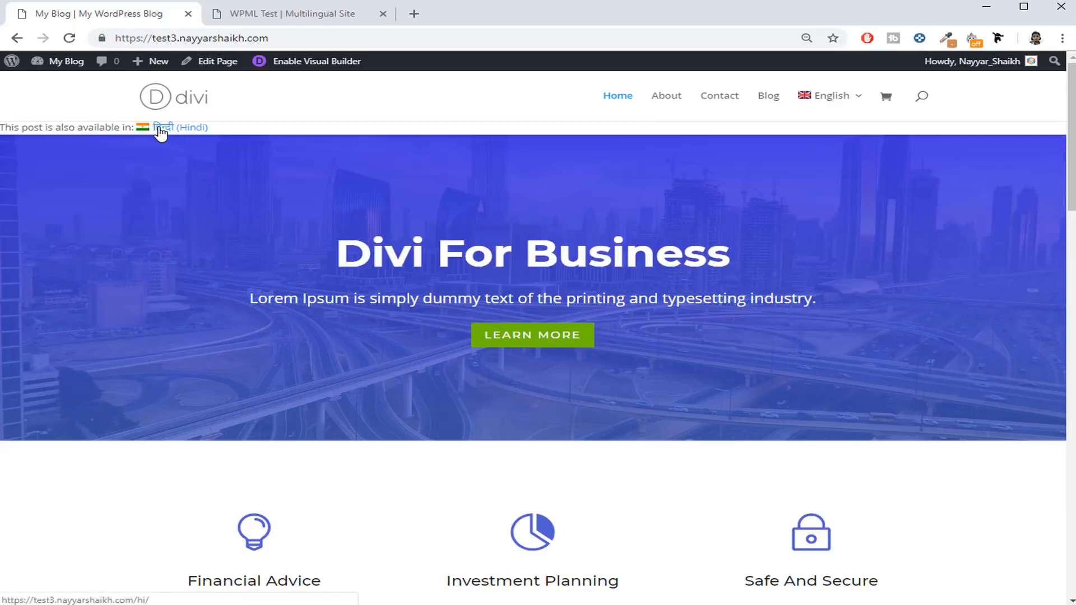
scroll(300, 302, down, 15)
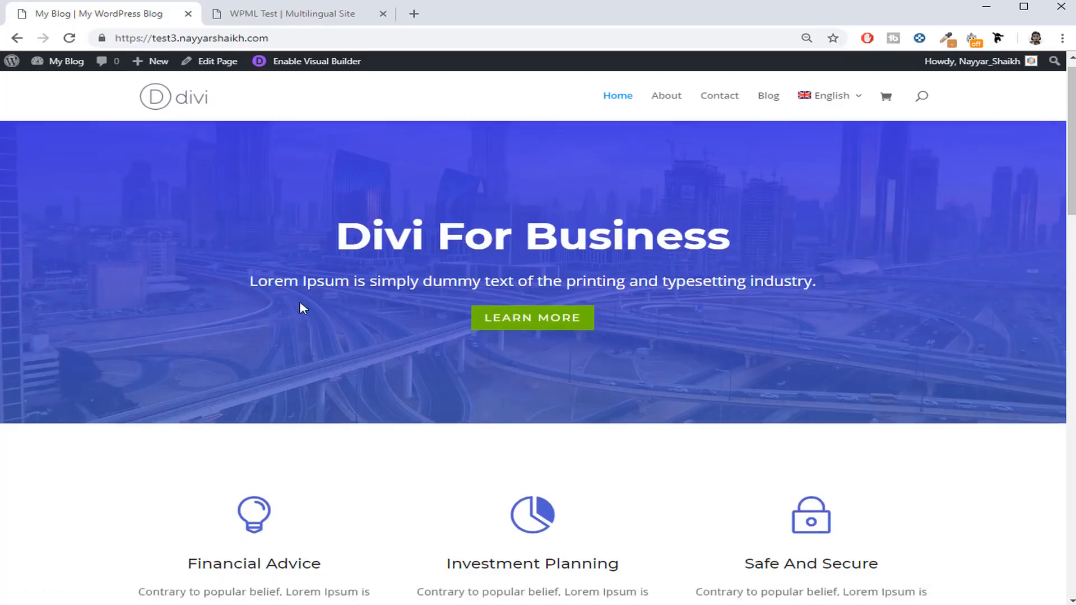
scroll(303, 306, down, 3)
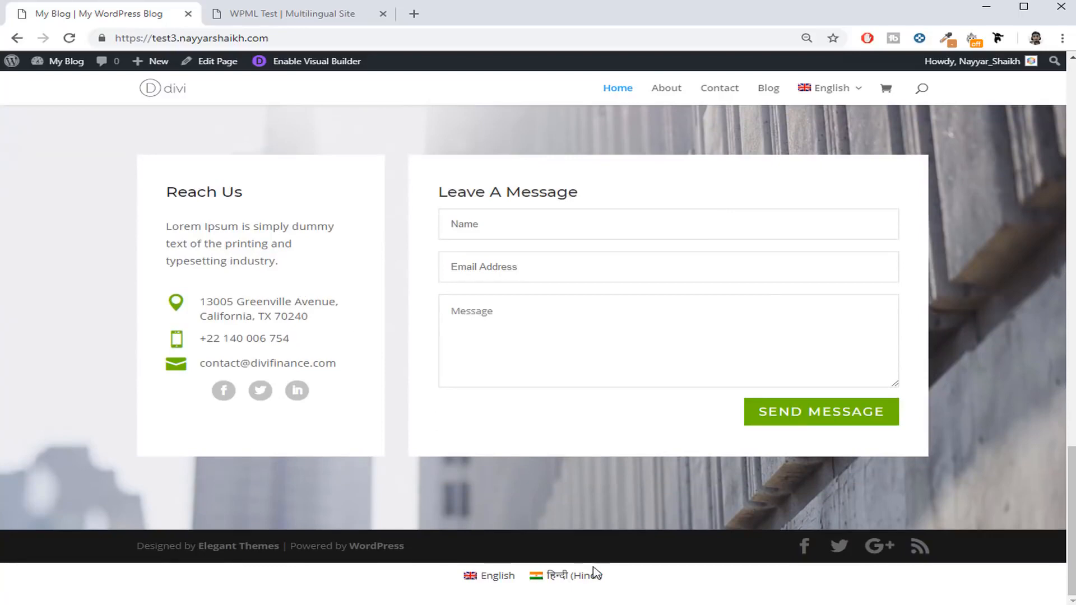
scroll(578, 570, up, 18)
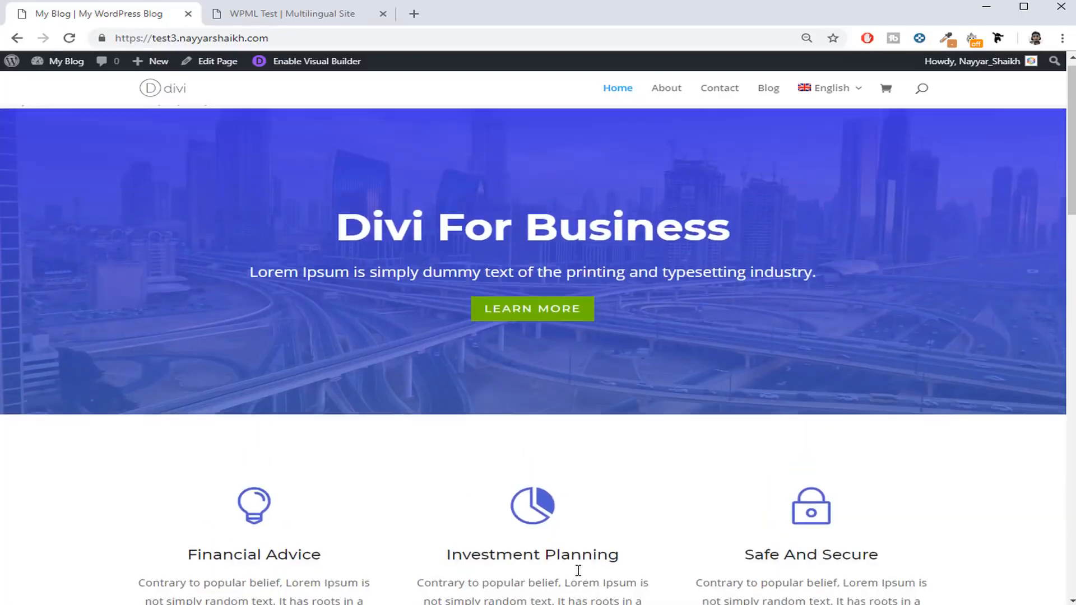
Switch the site to Hindi and review the translated home page from the banner to the footer.
mouse_move(827, 100)
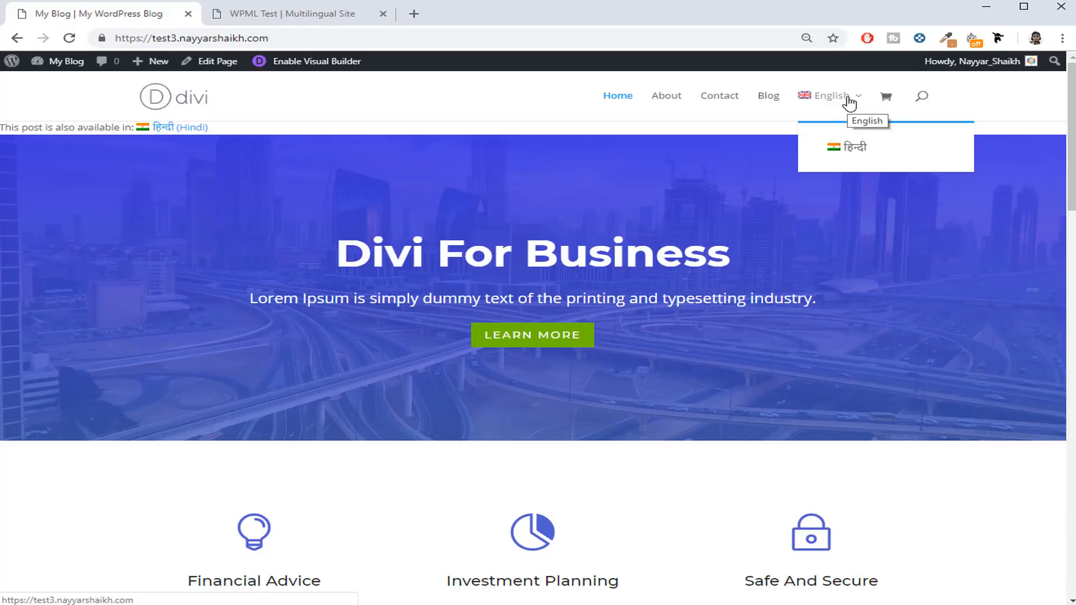
click(854, 149)
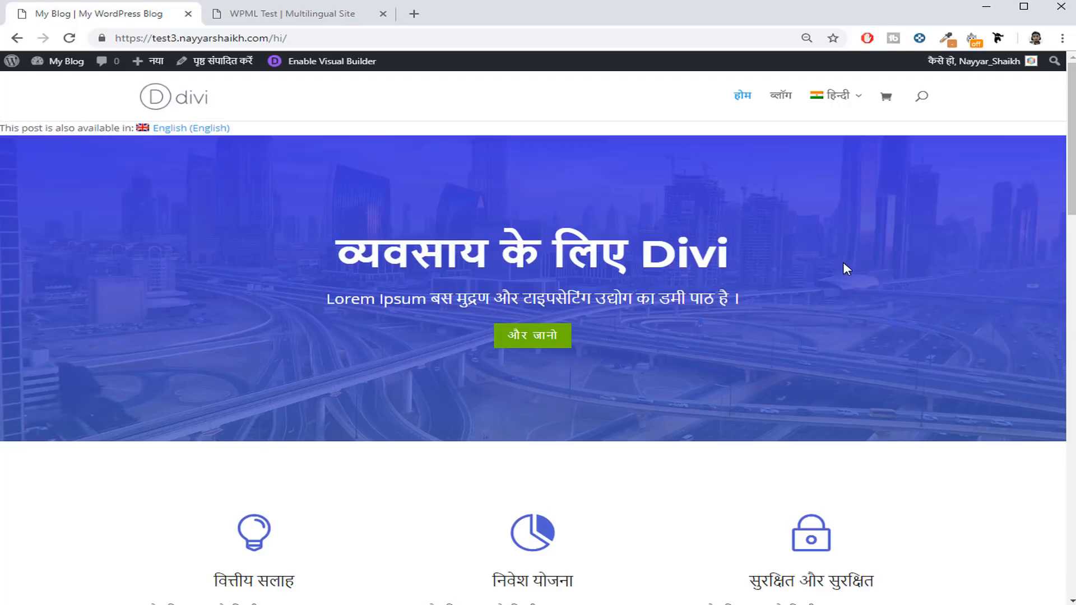
drag(332, 255, 740, 271)
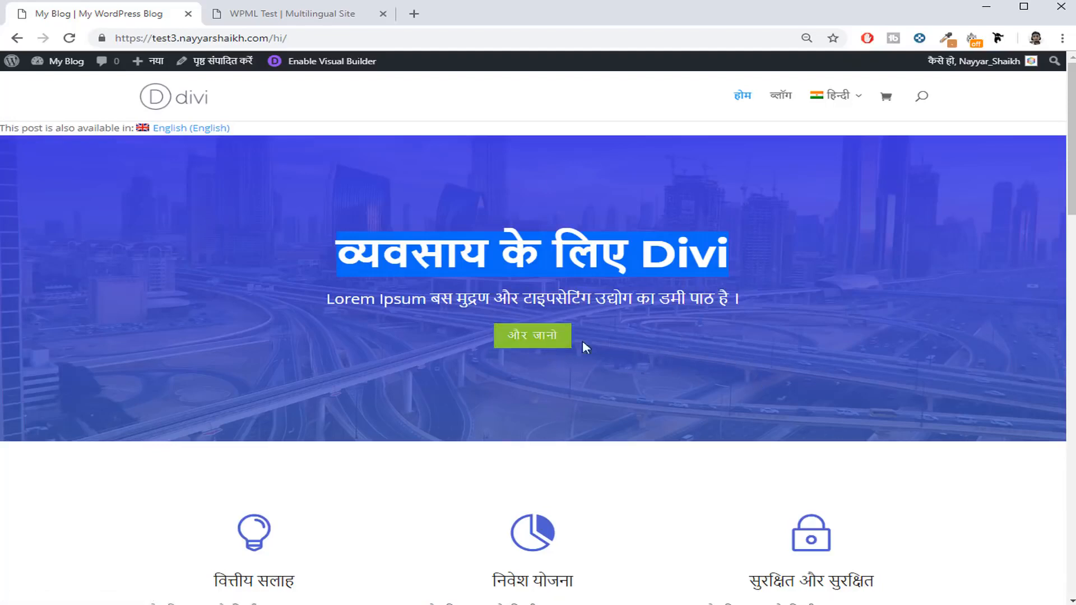
scroll(643, 357, down, 4)
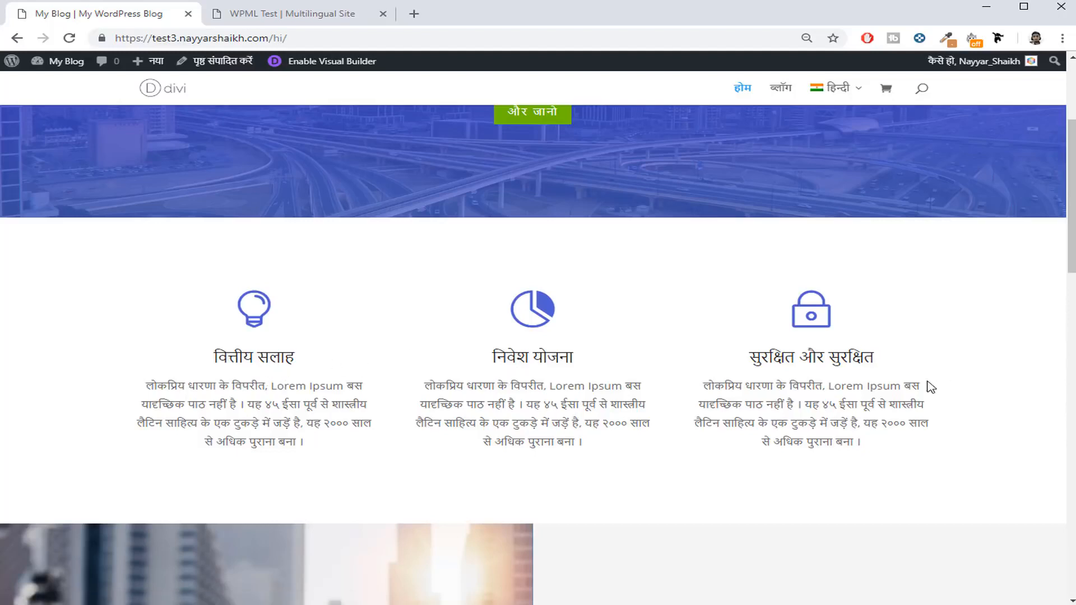
scroll(930, 387, down, 10)
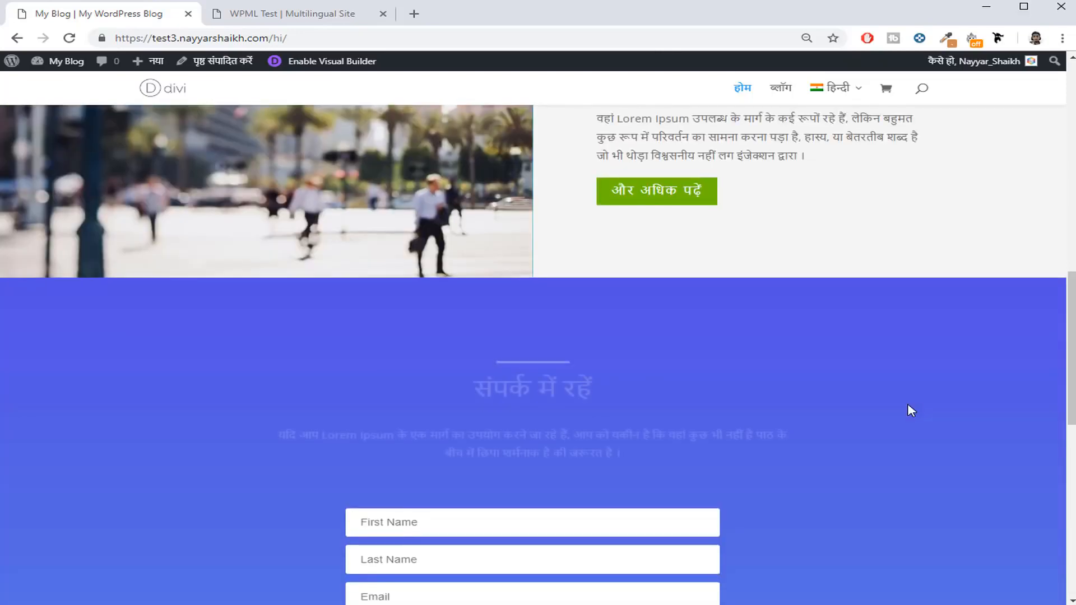
scroll(911, 411, down, 10)
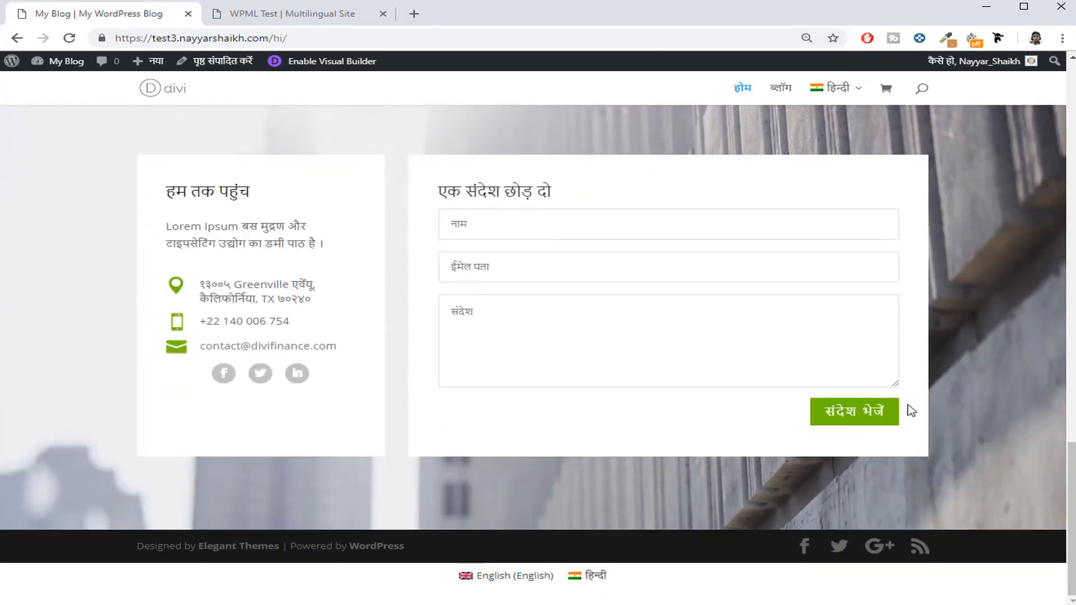
scroll(899, 443, up, 6)
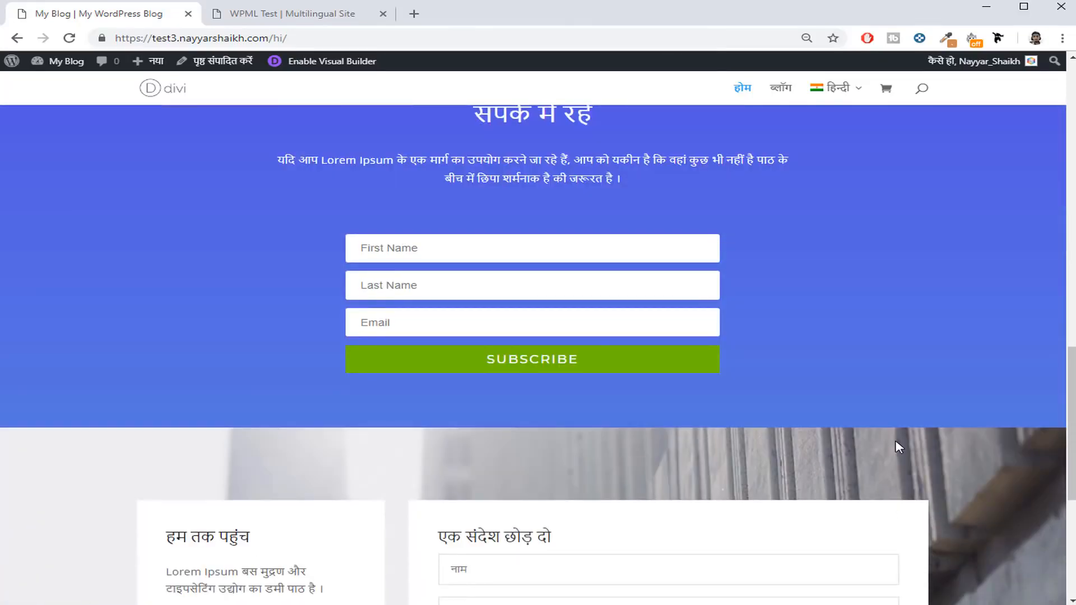
scroll(899, 450, up, 14)
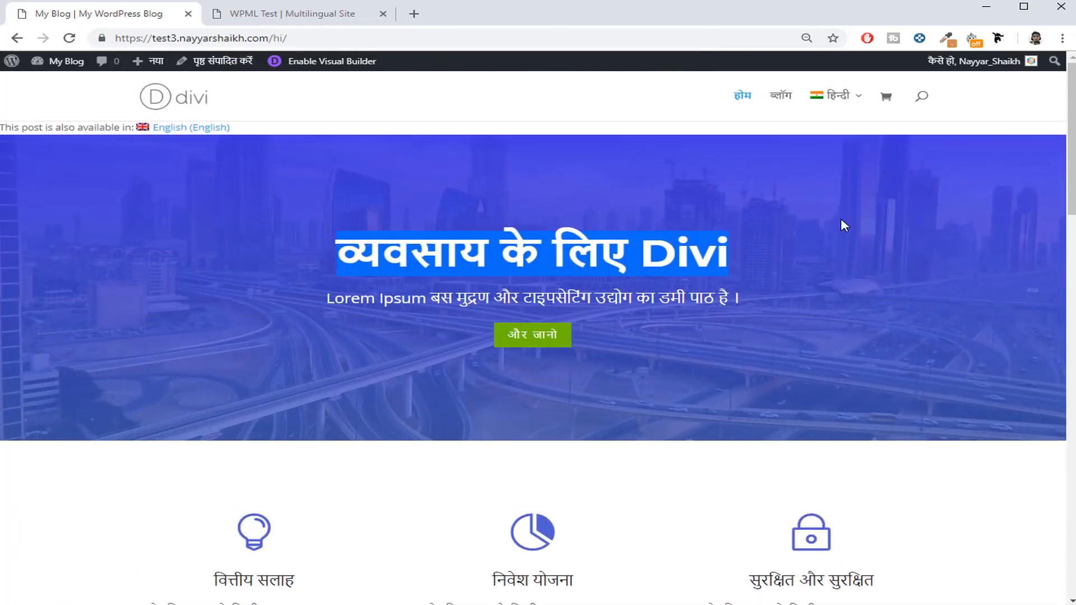
click(841, 219)
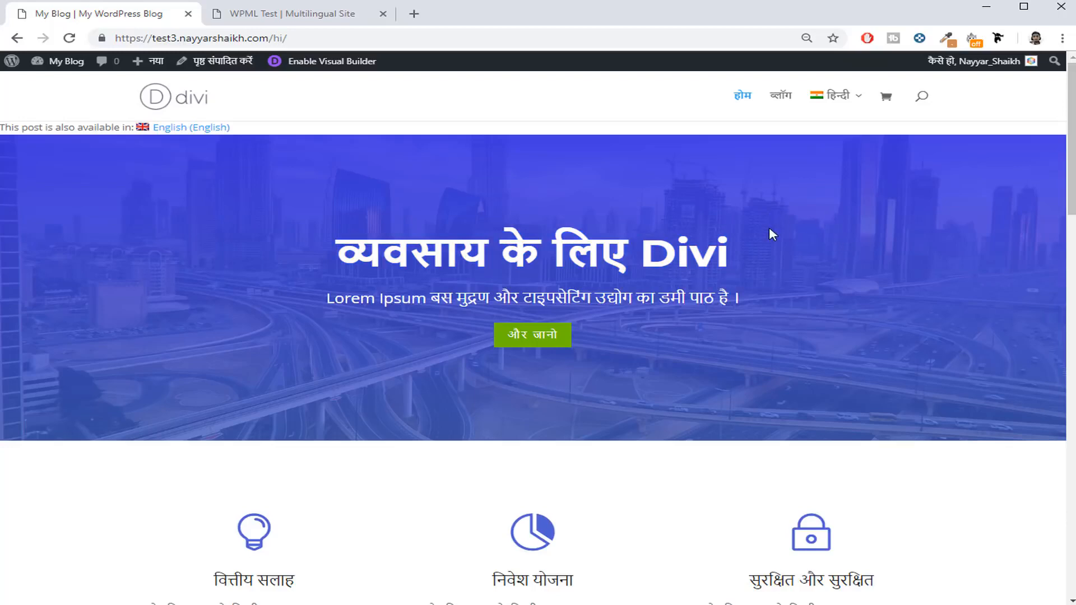
Open the Hindi blog page and its 2008 financial crisis post, and examine the translated title, body text and comment area.
click(782, 101)
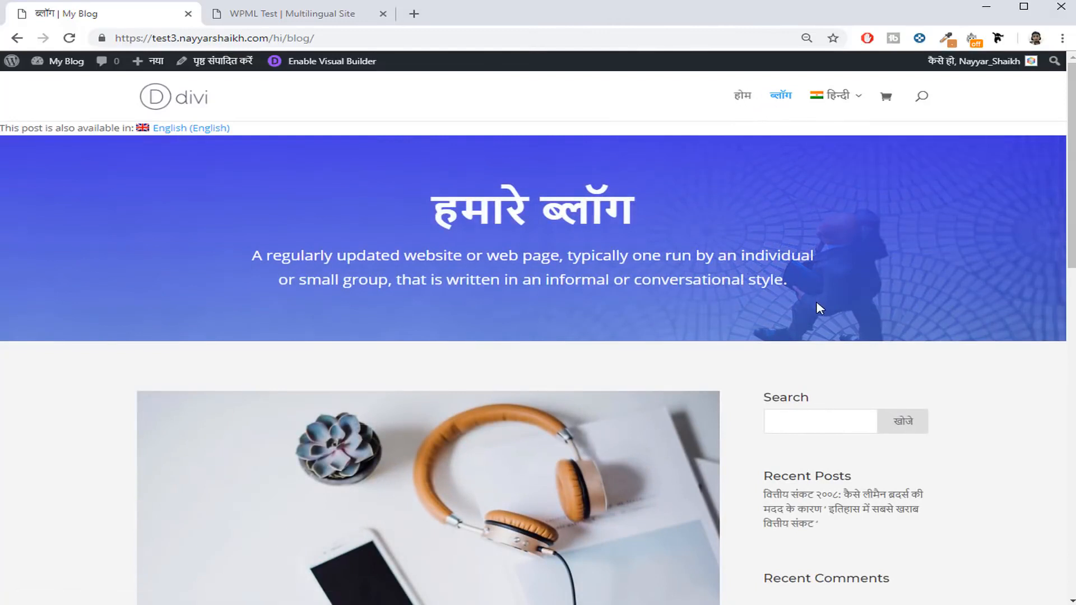
scroll(816, 302, down, 8)
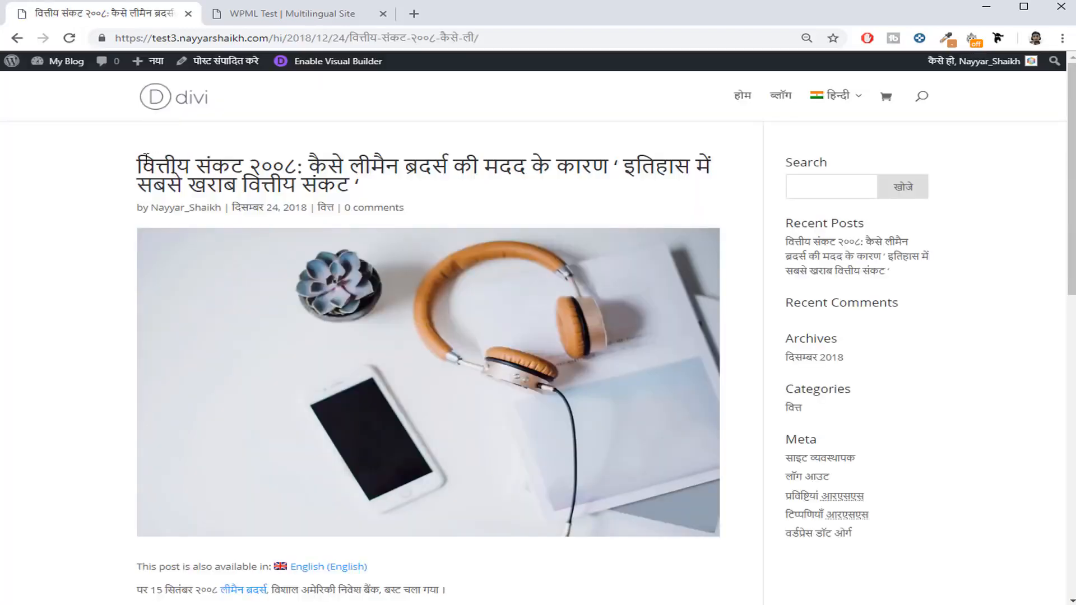
drag(169, 158, 371, 168)
click(375, 168)
scroll(472, 257, down, 5)
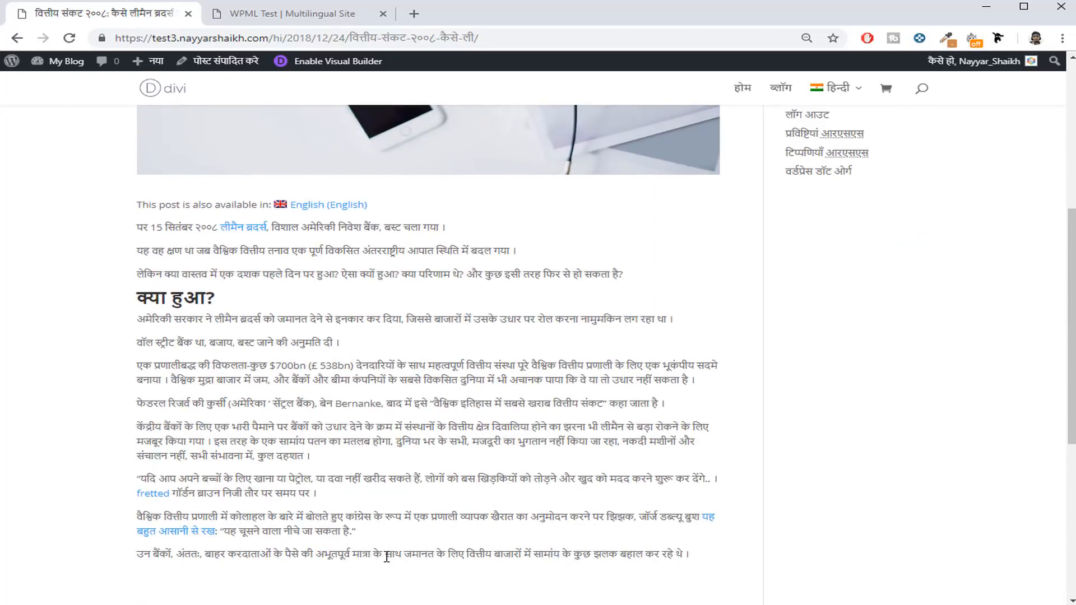
drag(384, 554, 276, 367)
click(741, 402)
scroll(889, 361, up, 6)
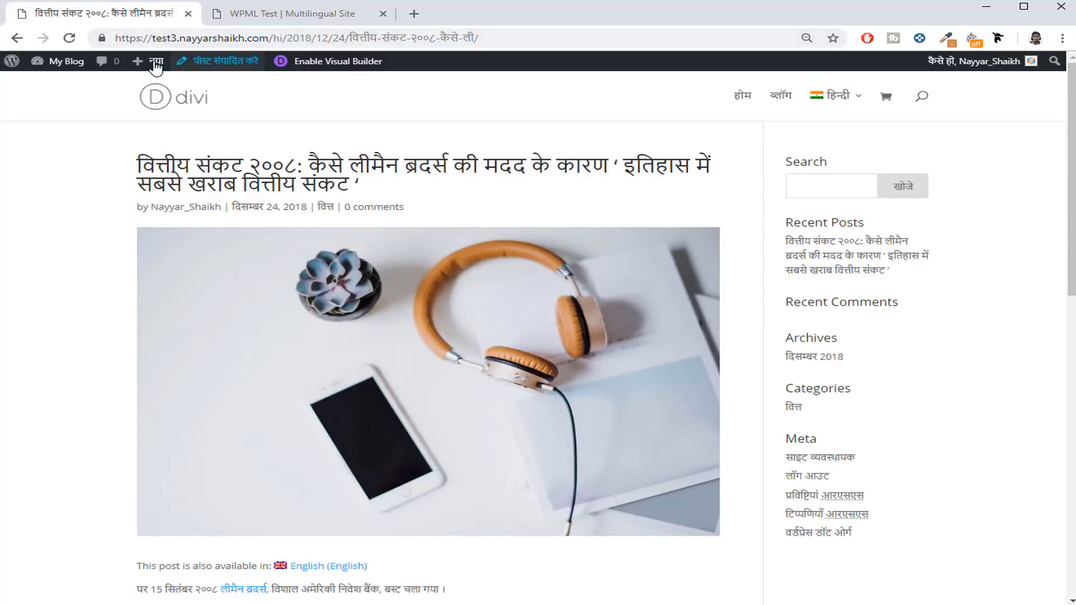
mouse_move(137, 66)
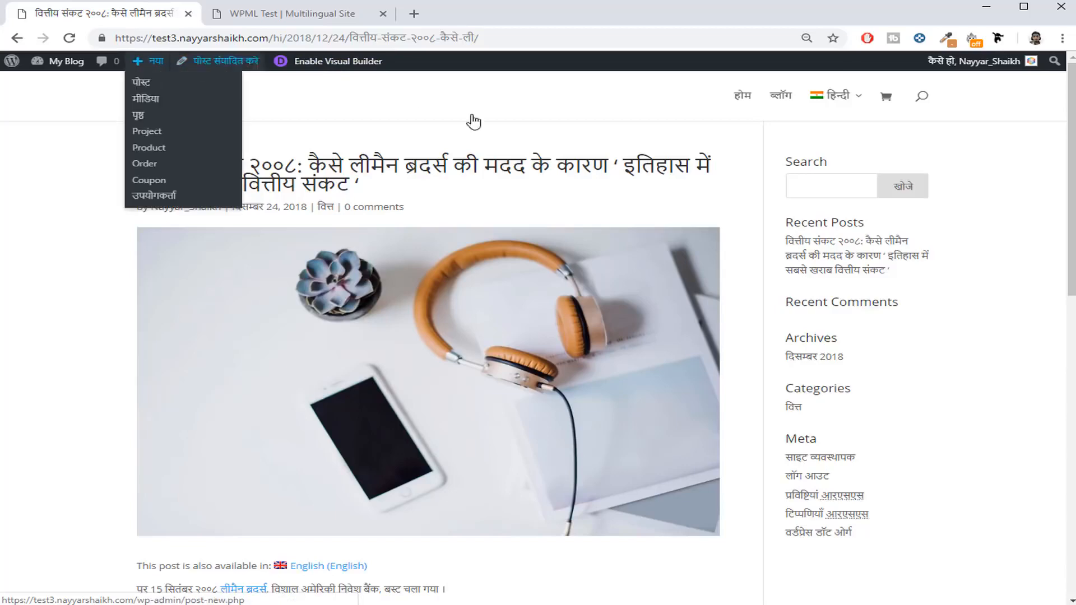
scroll(742, 400, down, 15)
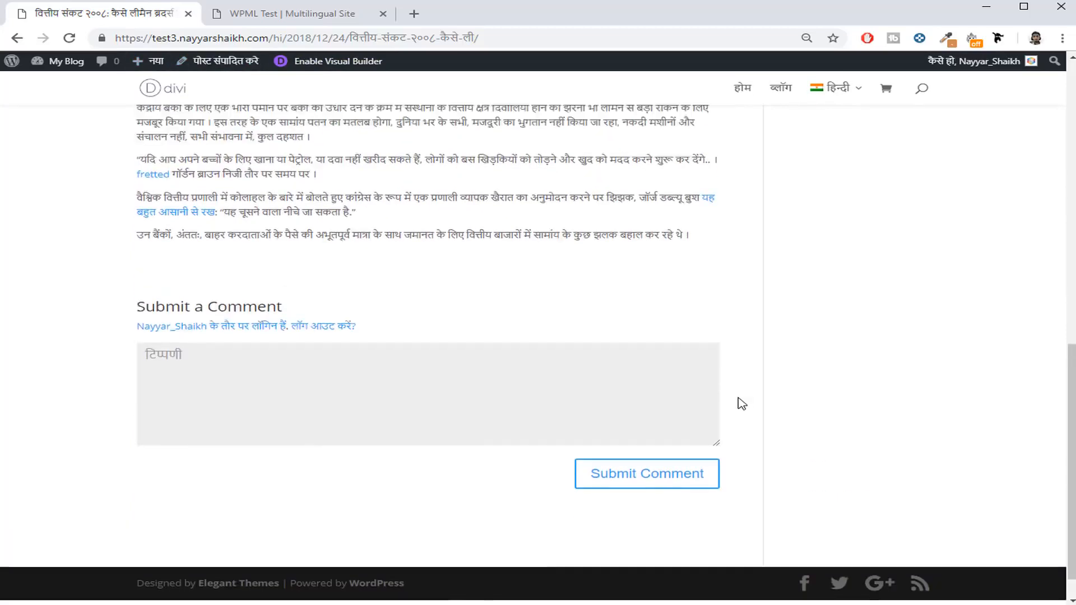
scroll(742, 404, up, 15)
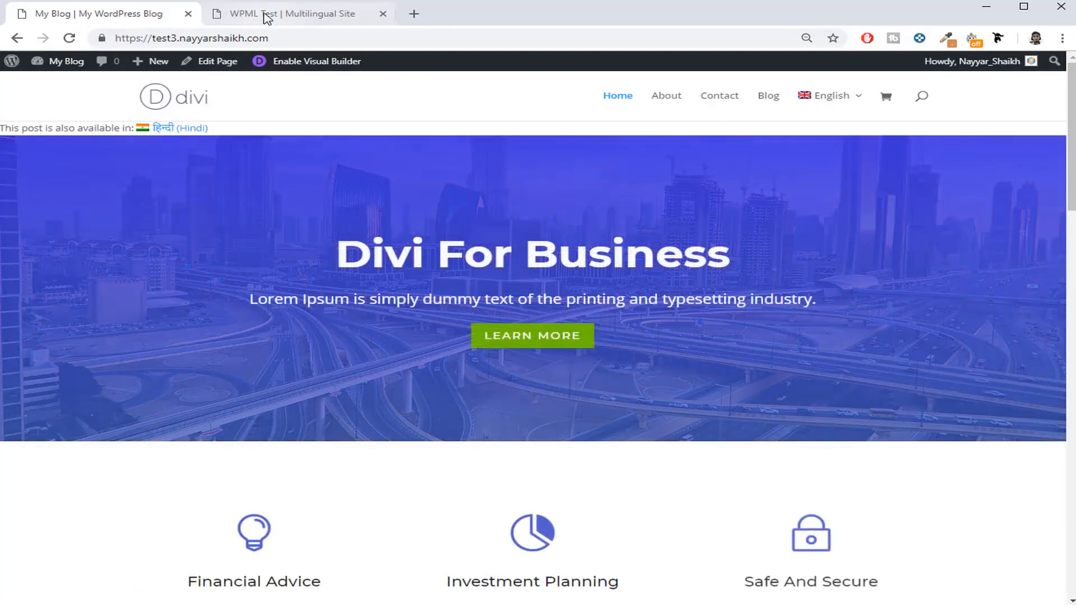
Switch to the WPML Test site and look through its untranslated English home page.
click(266, 16)
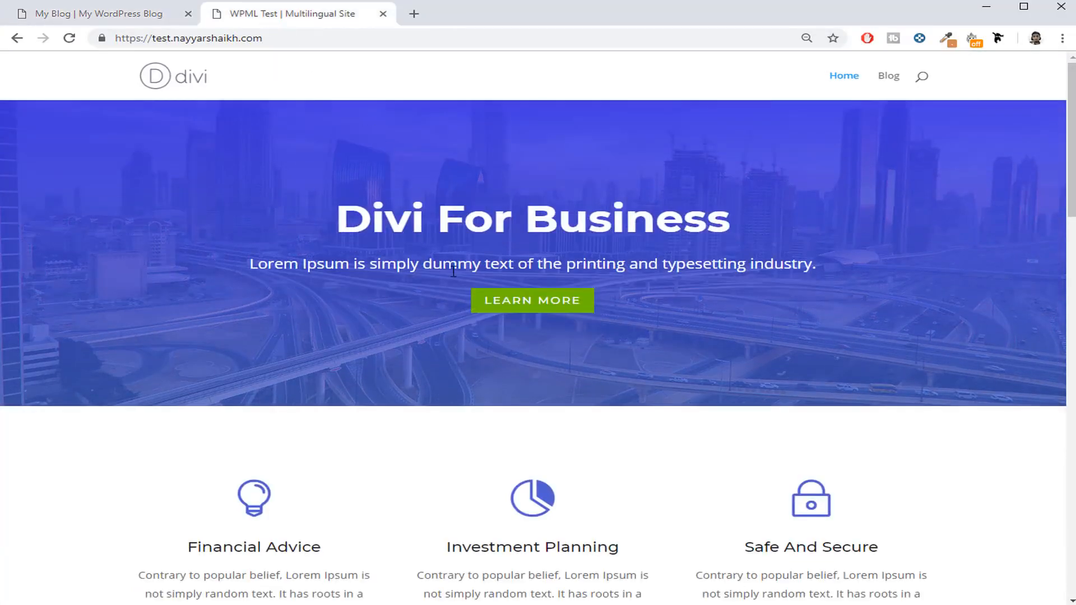
scroll(453, 272, down, 15)
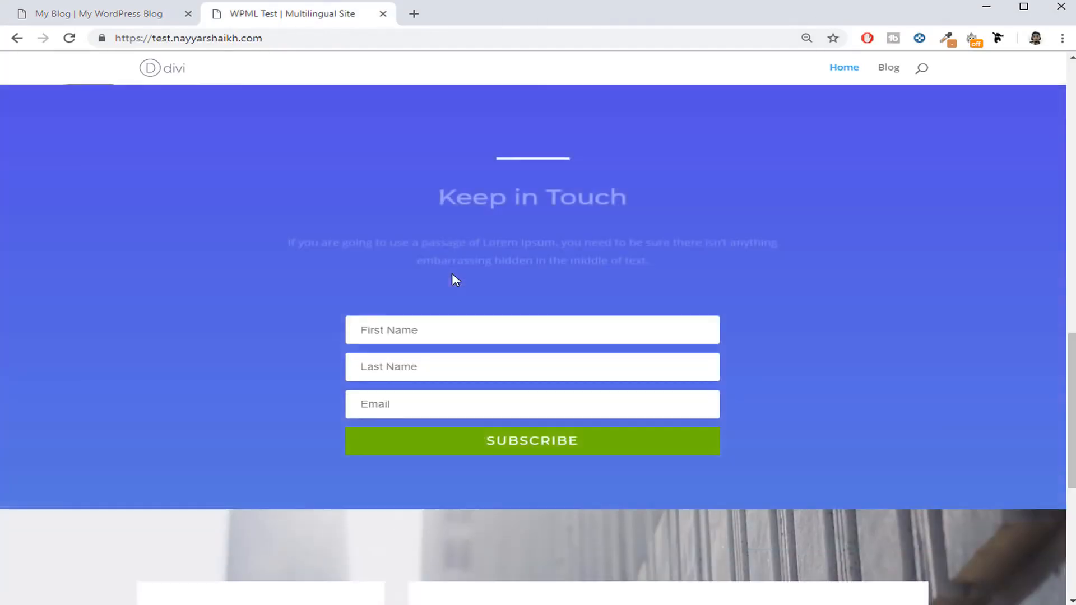
scroll(451, 274, down, 7)
scroll(257, 293, up, 8)
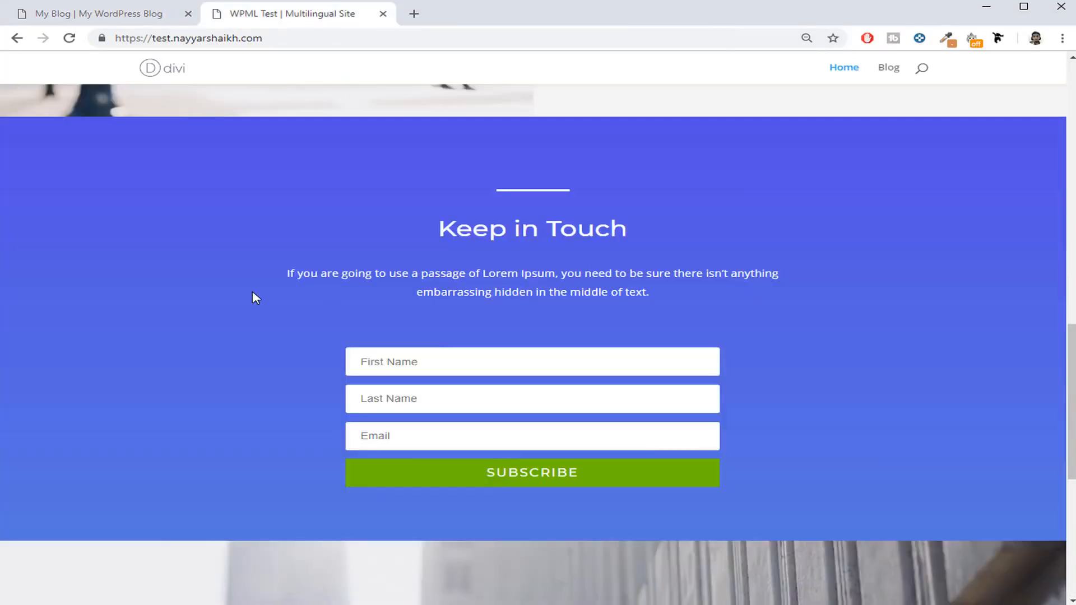
scroll(255, 298, up, 14)
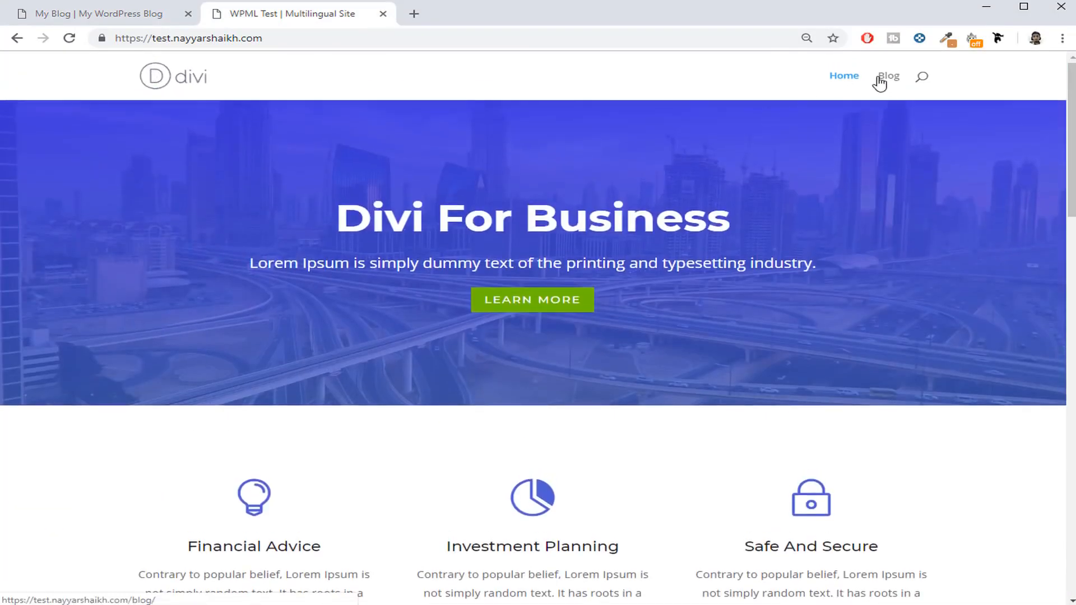
Open the WPML Test site's Blog page and look through its posts.
click(879, 80)
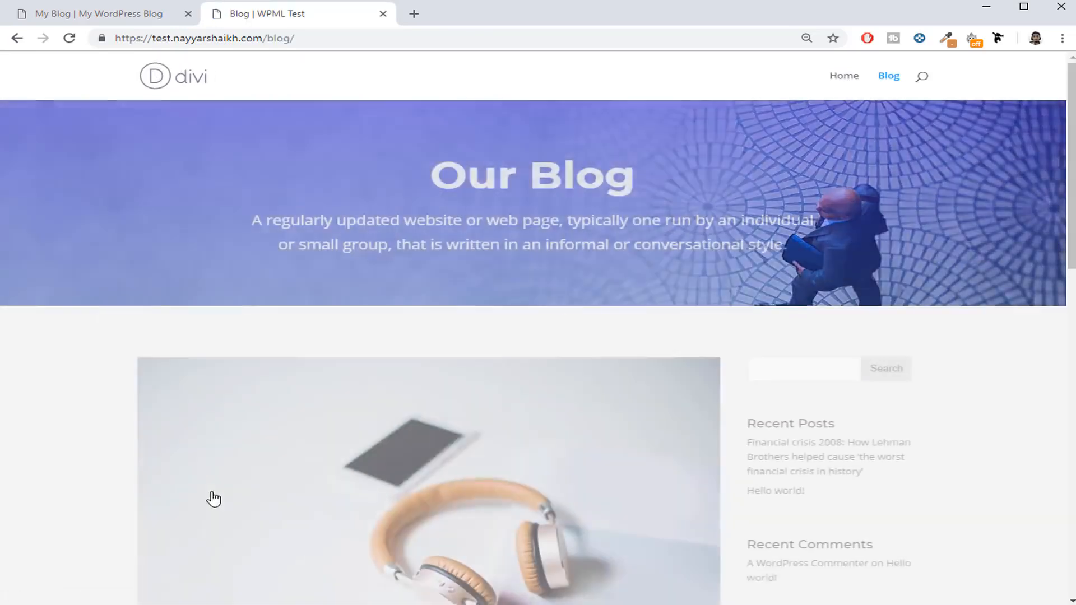
scroll(634, 428, down, 6)
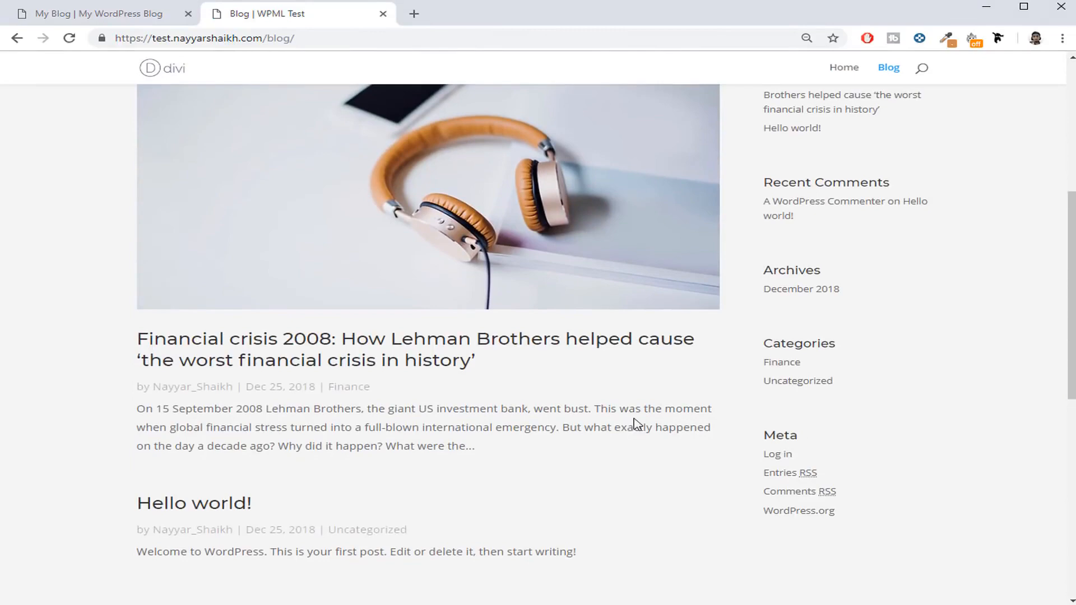
scroll(634, 428, down, 6)
scroll(634, 420, up, 15)
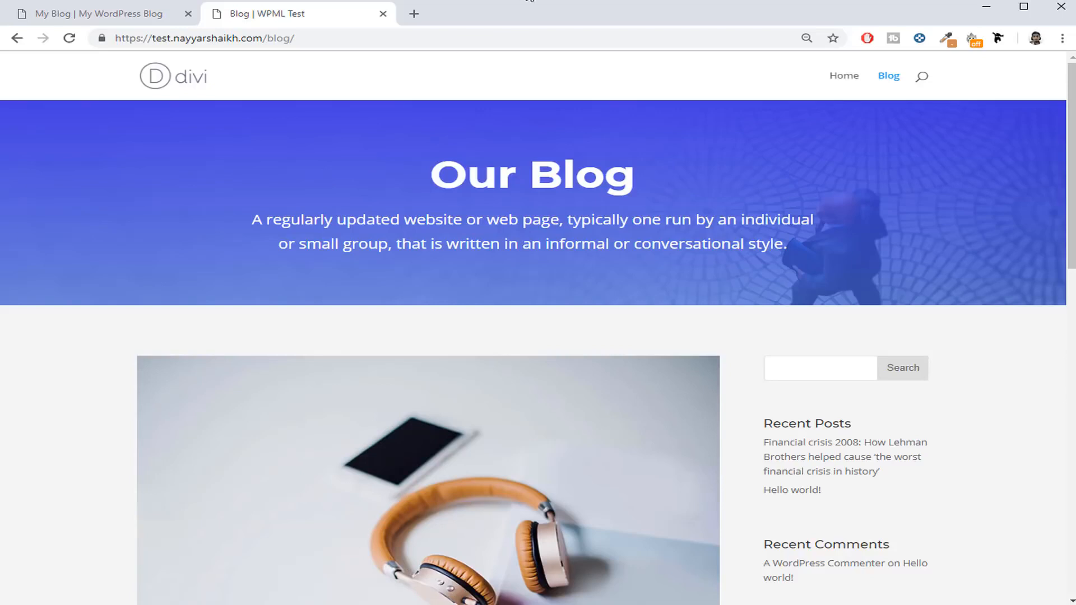
Open bloggdude.com/wpml in a new browser tab.
click(414, 15)
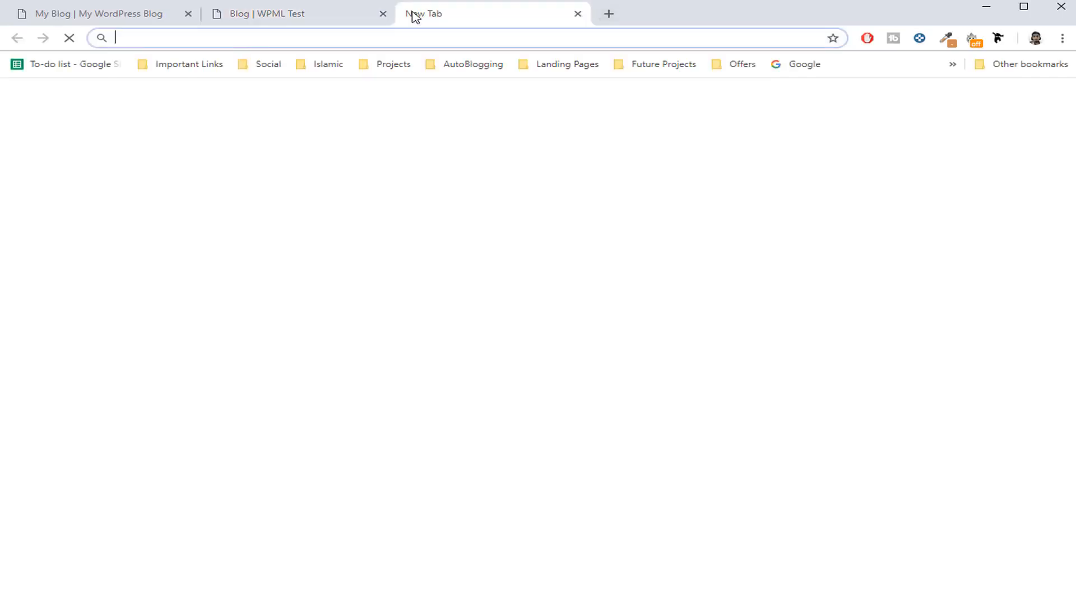
text(bloggdude.com)
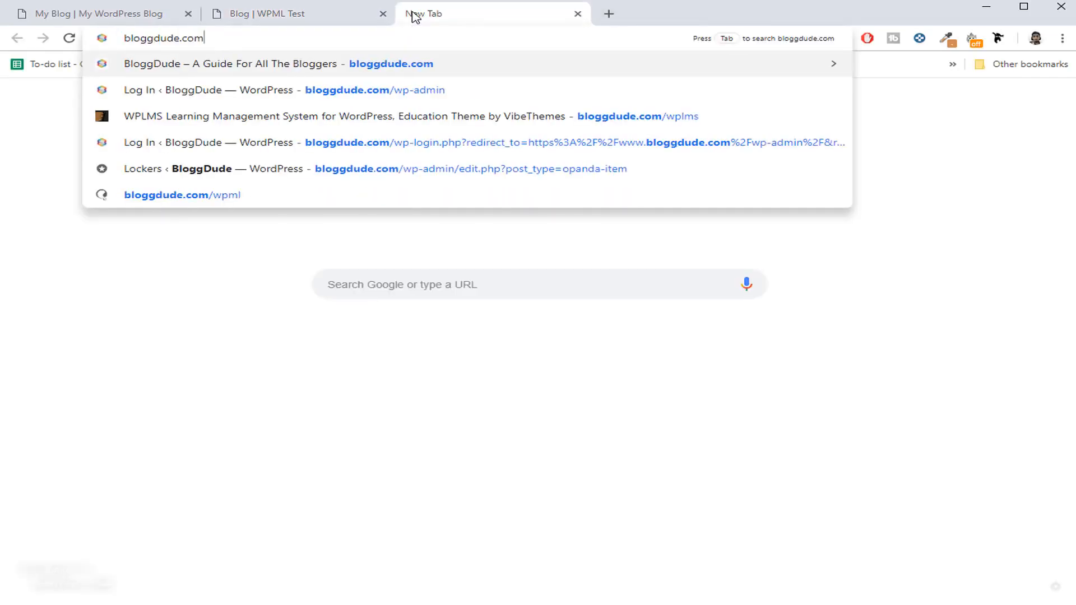
text(/wpml)
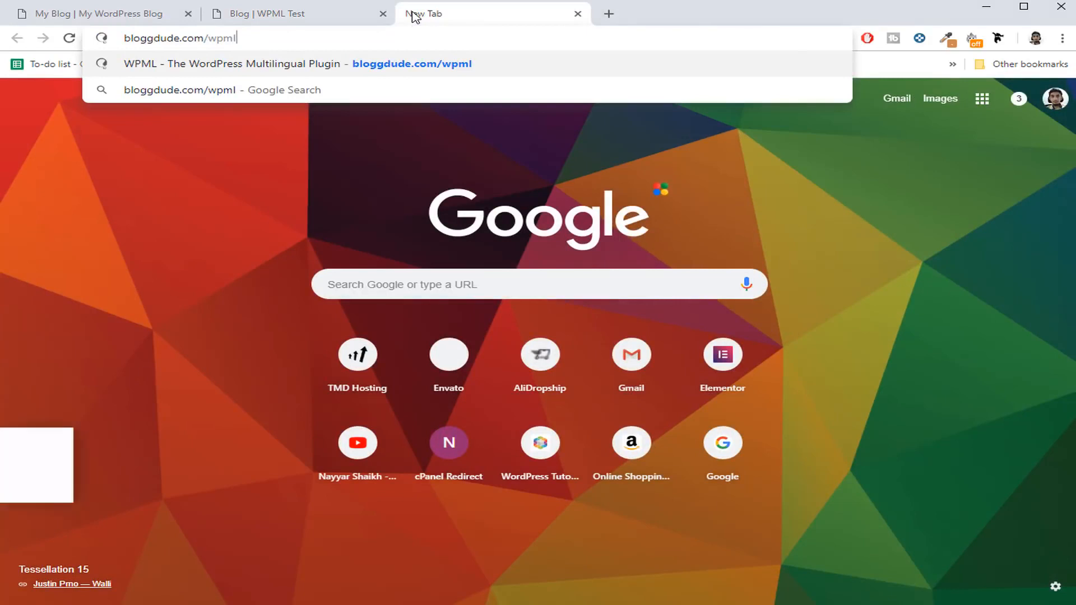
key(Return)
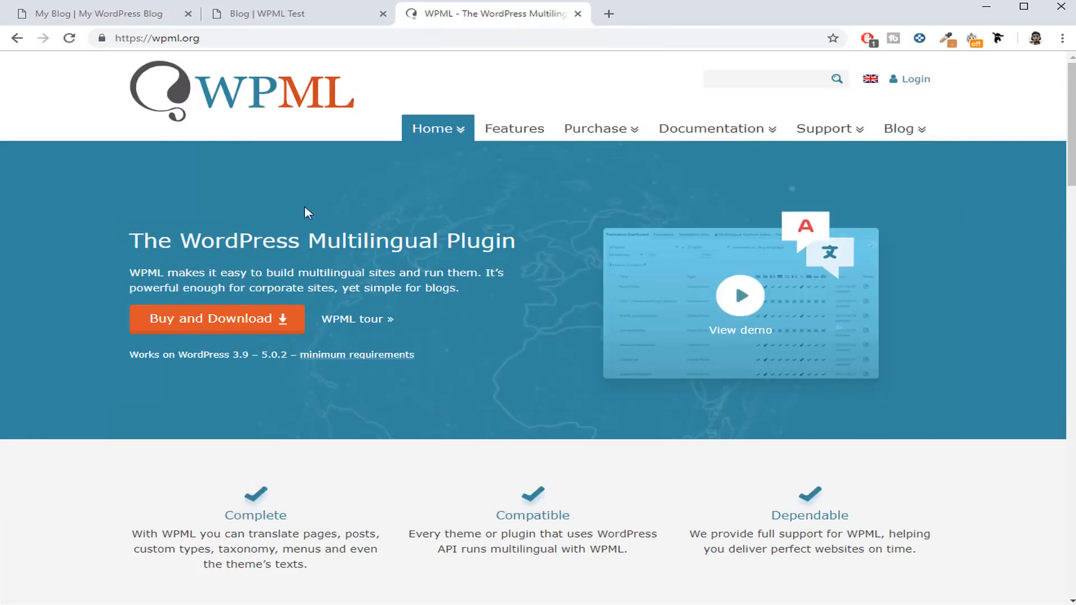
Look through the WPML home page, including its compatible plugins, multilingual SEO and Satisfaction Guarantee sections.
scroll(928, 308, down, 1)
scroll(928, 309, down, 15)
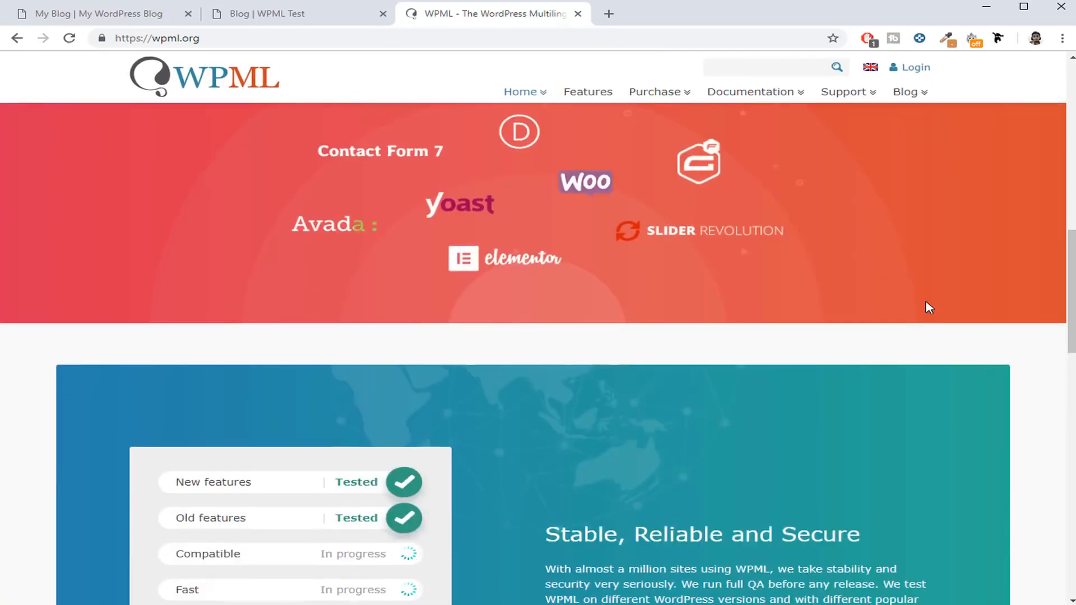
scroll(926, 307, up, 4)
scroll(928, 302, up, 2)
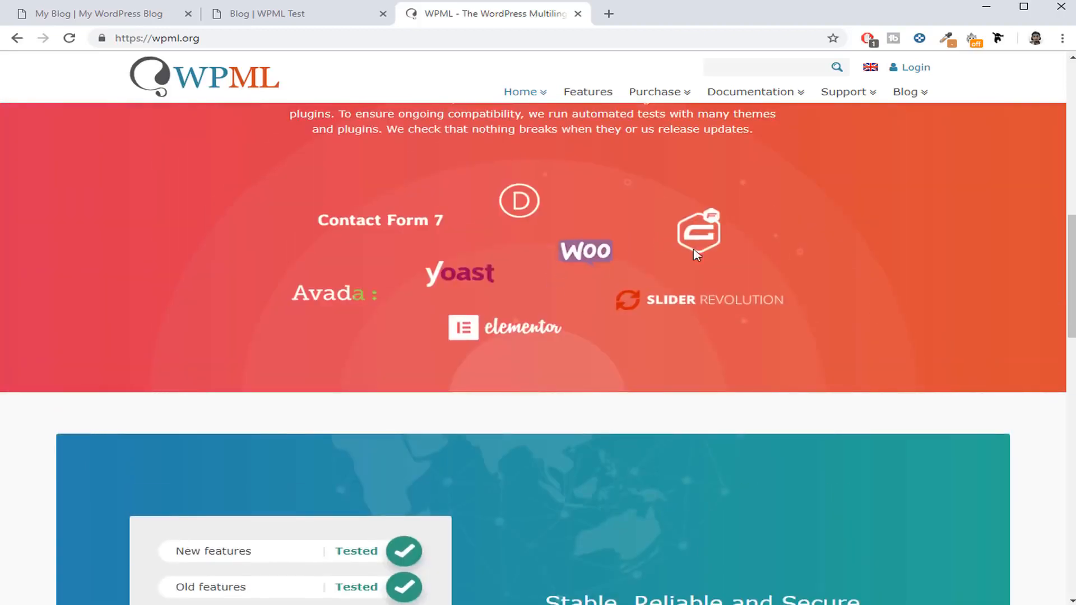
scroll(850, 317, down, 17)
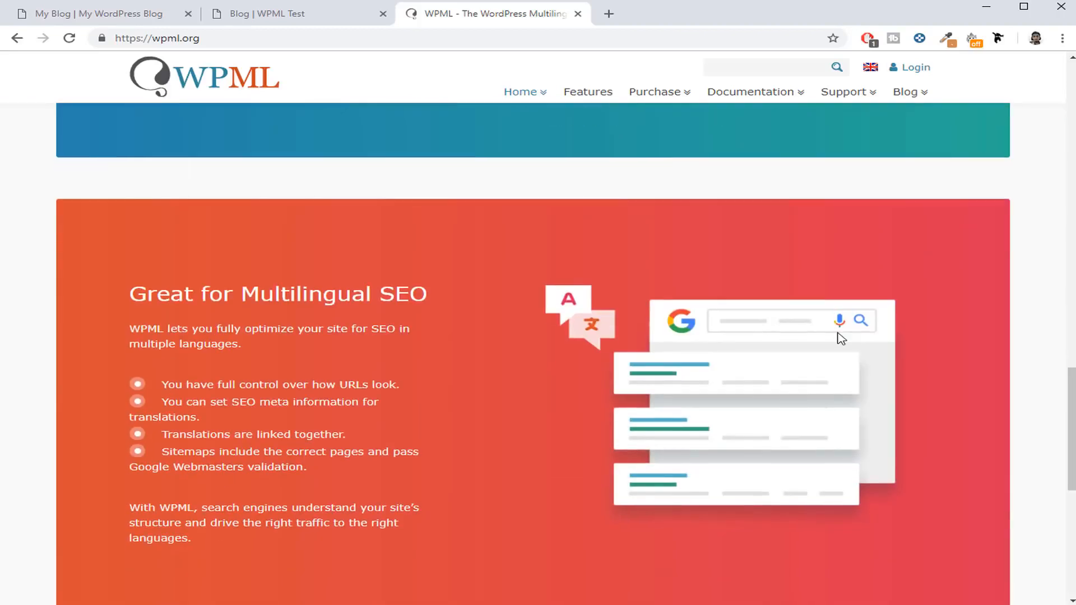
scroll(837, 333, down, 1)
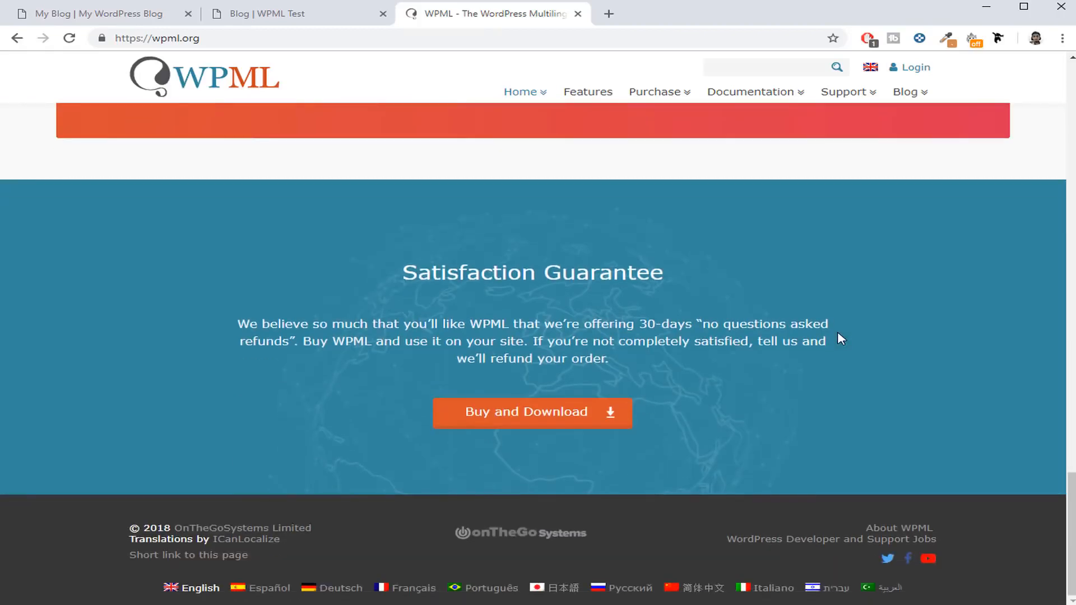
Open the WPML purchase page through Buy and Download and examine the Multilingual Blog and Multilingual CMS plans.
click(548, 424)
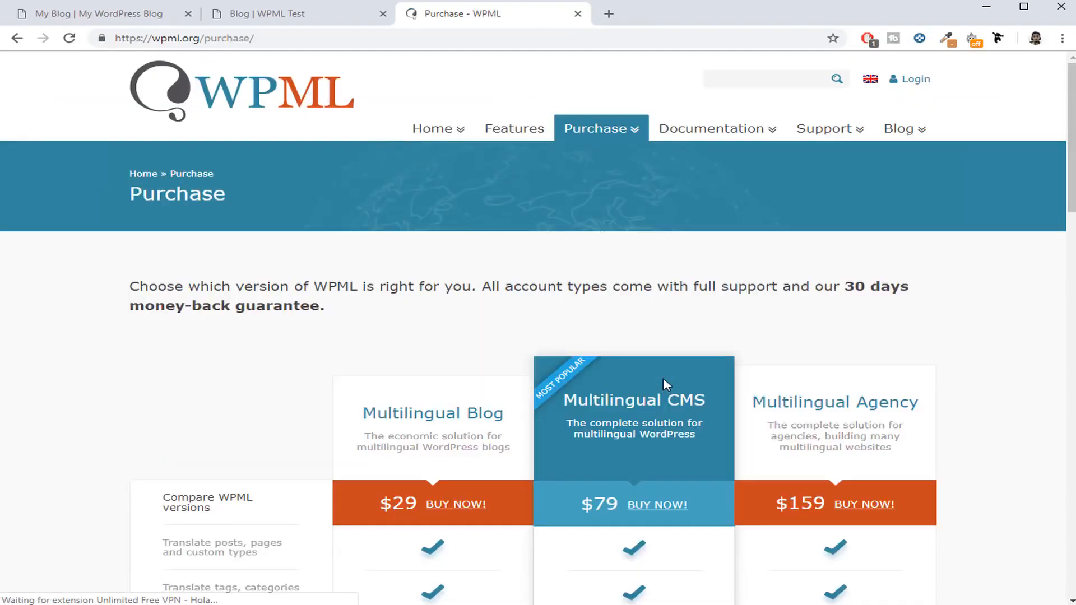
scroll(709, 322, down, 4)
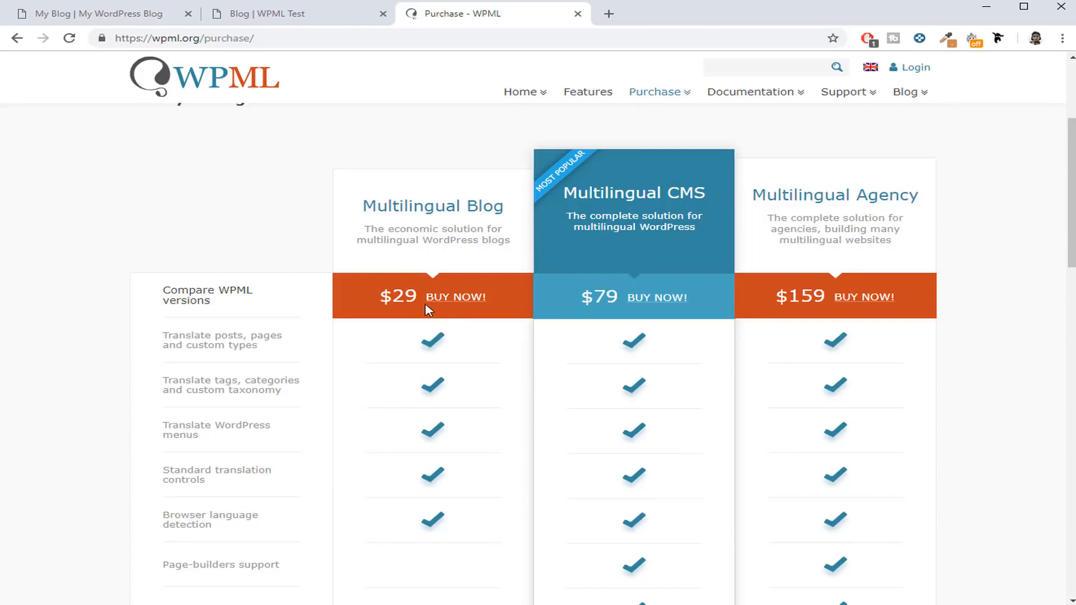
drag(369, 203, 503, 204)
click(501, 203)
drag(630, 195, 575, 200)
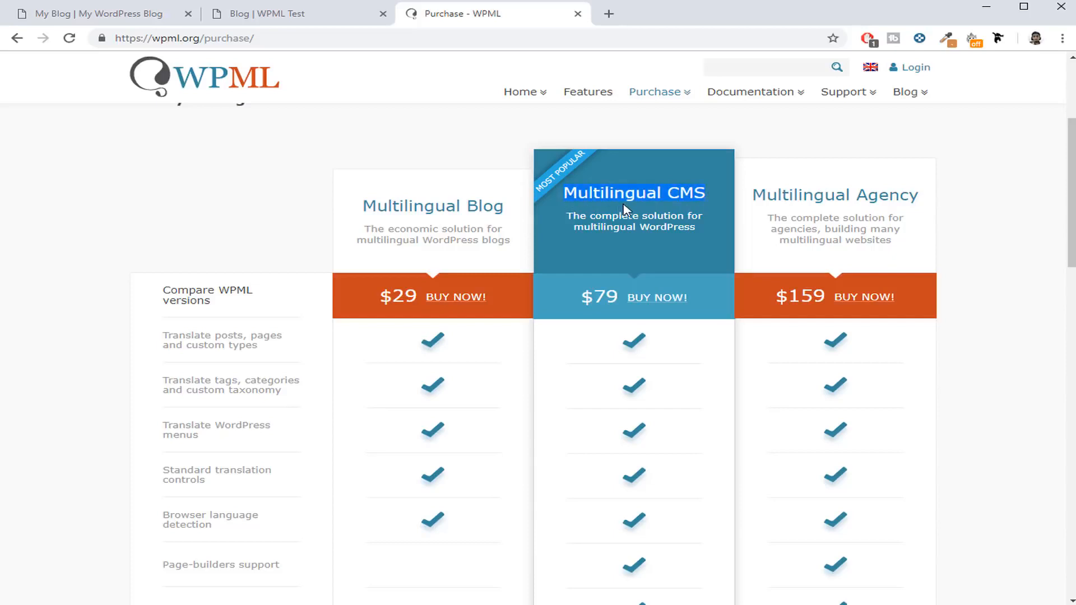
Check the number of websites that can be registered under the Multilingual CMS plan in the comparison table.
scroll(629, 352, down, 20)
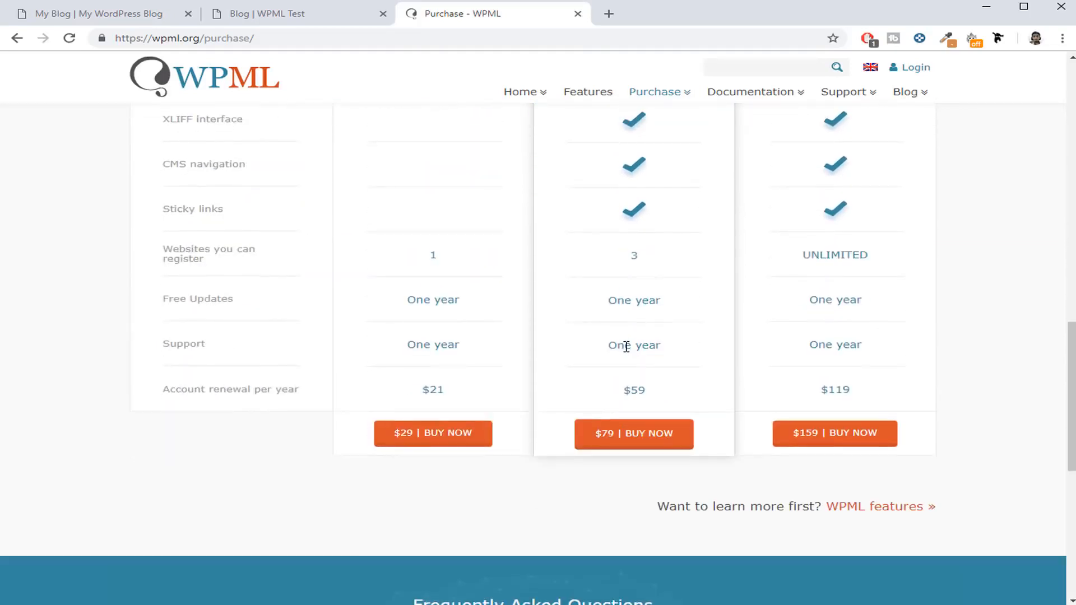
scroll(638, 379, up, 7)
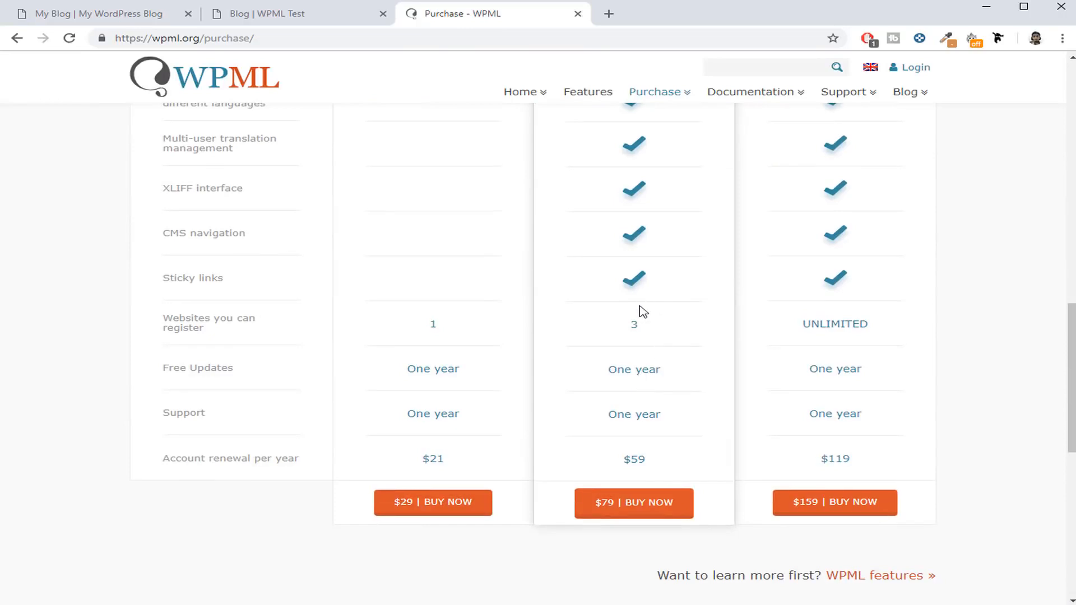
scroll(705, 337, up, 3)
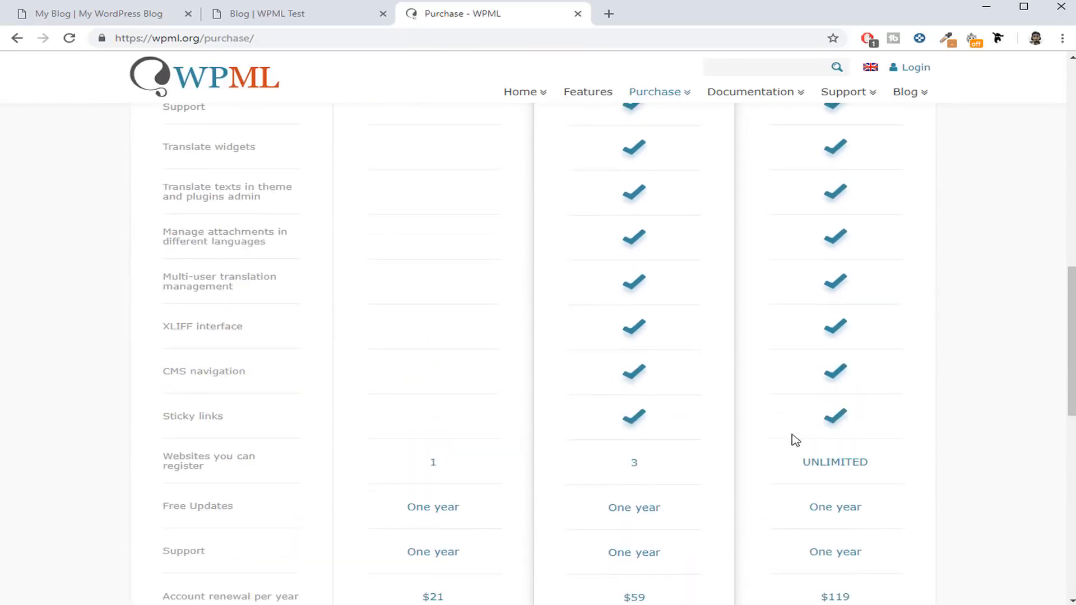
scroll(792, 440, down, 1)
drag(641, 403, 630, 397)
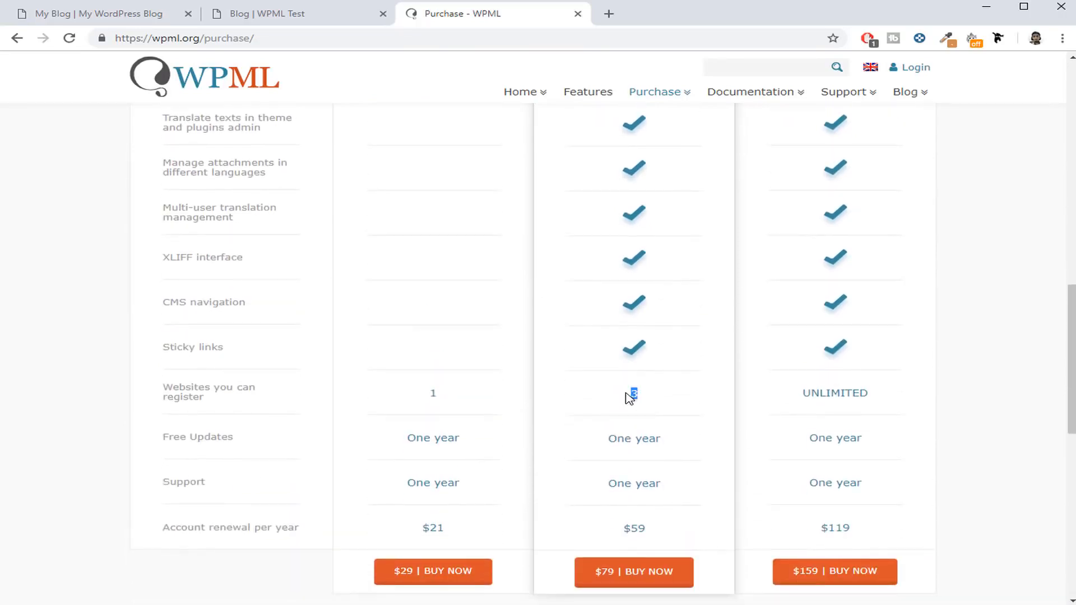
click(630, 397)
Compare the Multilingual Agency plan's features and limits with those of the Multilingual CMS plan.
scroll(875, 449, up, 15)
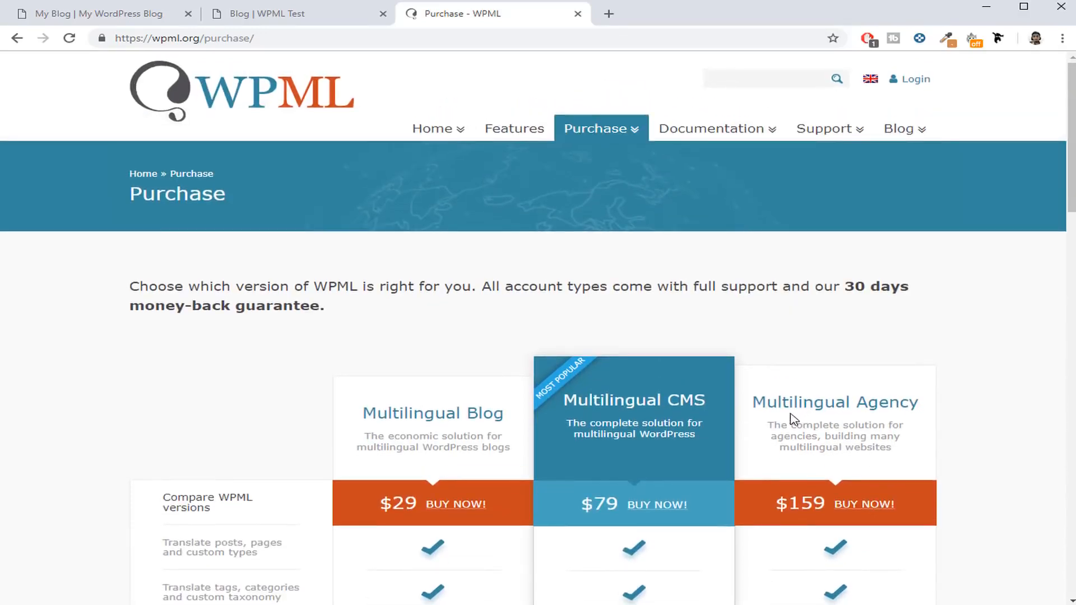
scroll(847, 405, down, 15)
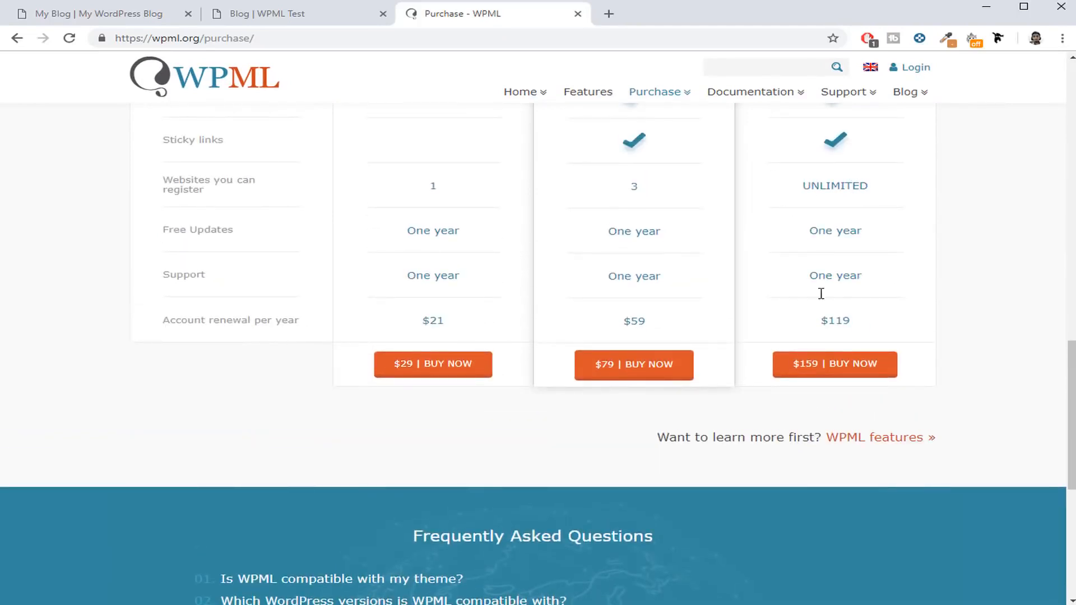
scroll(707, 375, up, 15)
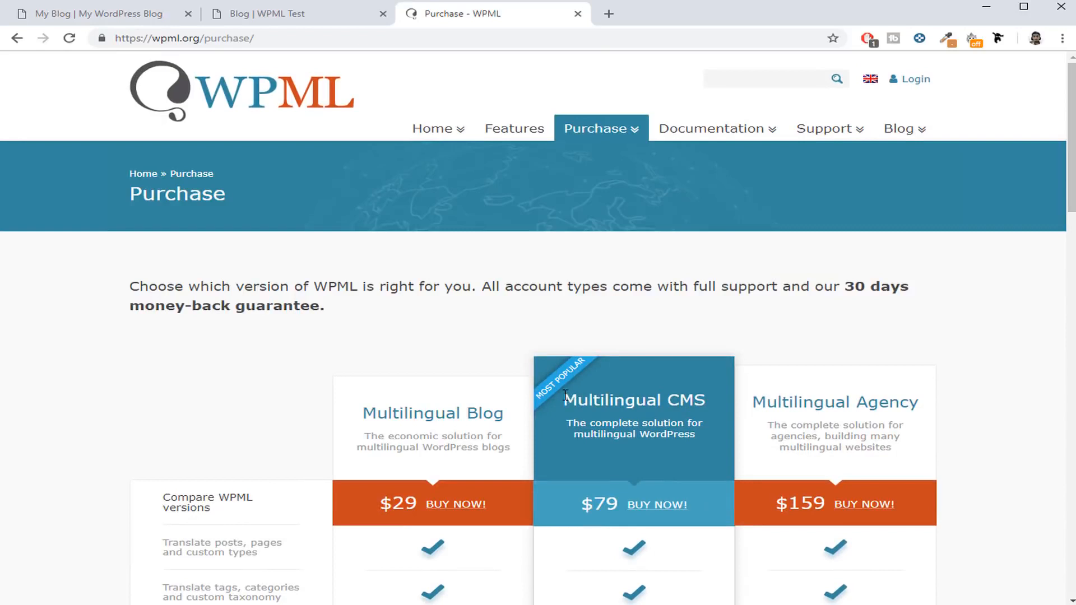
drag(565, 396, 702, 399)
scroll(712, 409, down, 15)
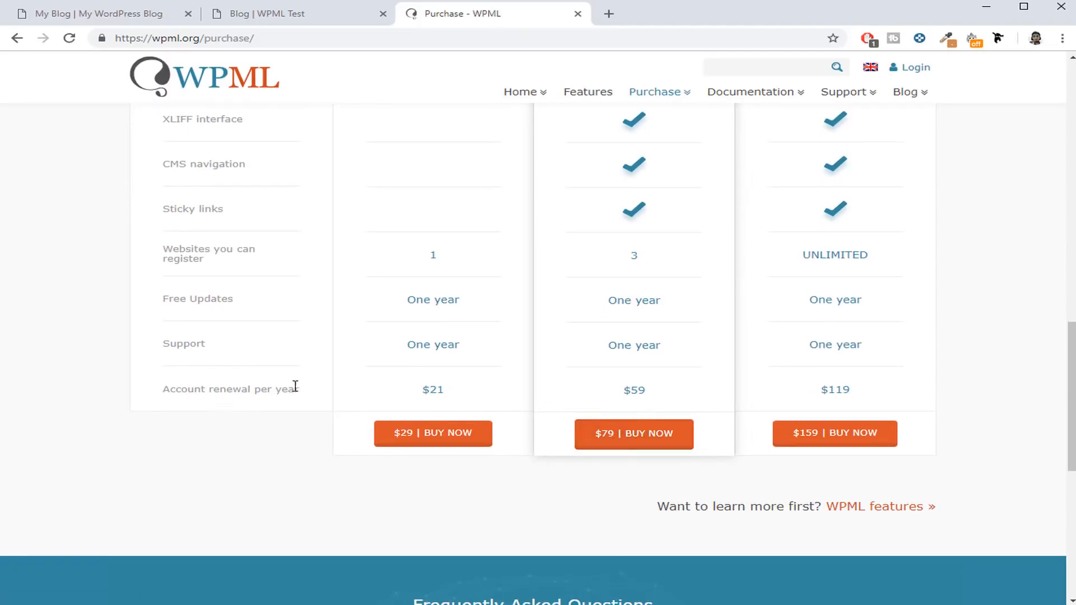
Examine the yearly account renewal price of the Multilingual CMS plan.
drag(654, 396, 608, 389)
click(661, 398)
drag(639, 387, 629, 385)
click(627, 385)
drag(626, 387, 648, 387)
click(649, 396)
double_click(650, 391)
click(627, 387)
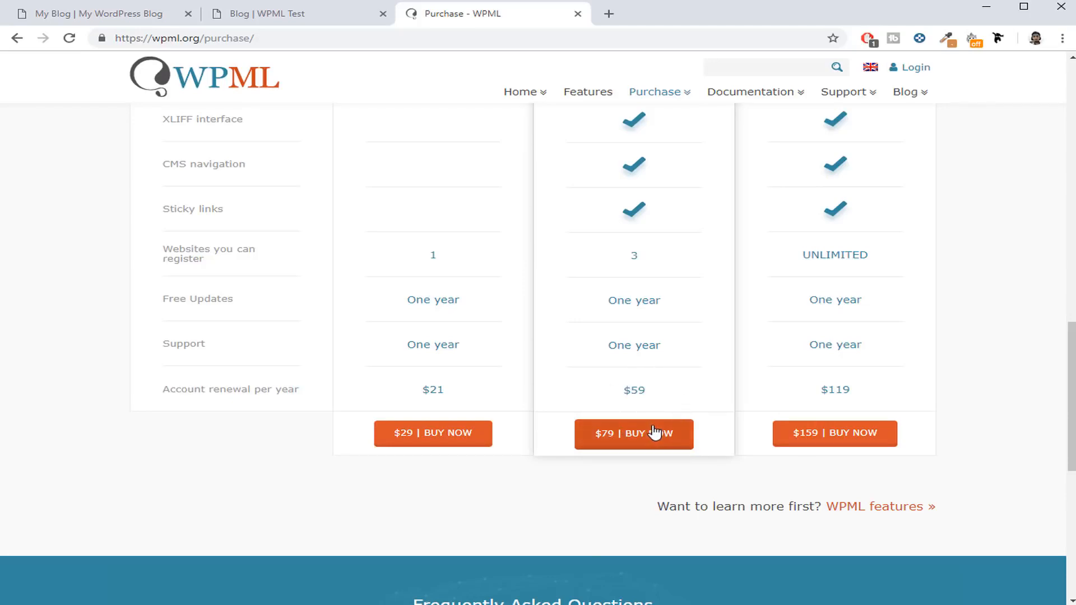
Open the checkout for the Multilingual CMS plan and review its billing fields, order summary and payment methods.
click(639, 447)
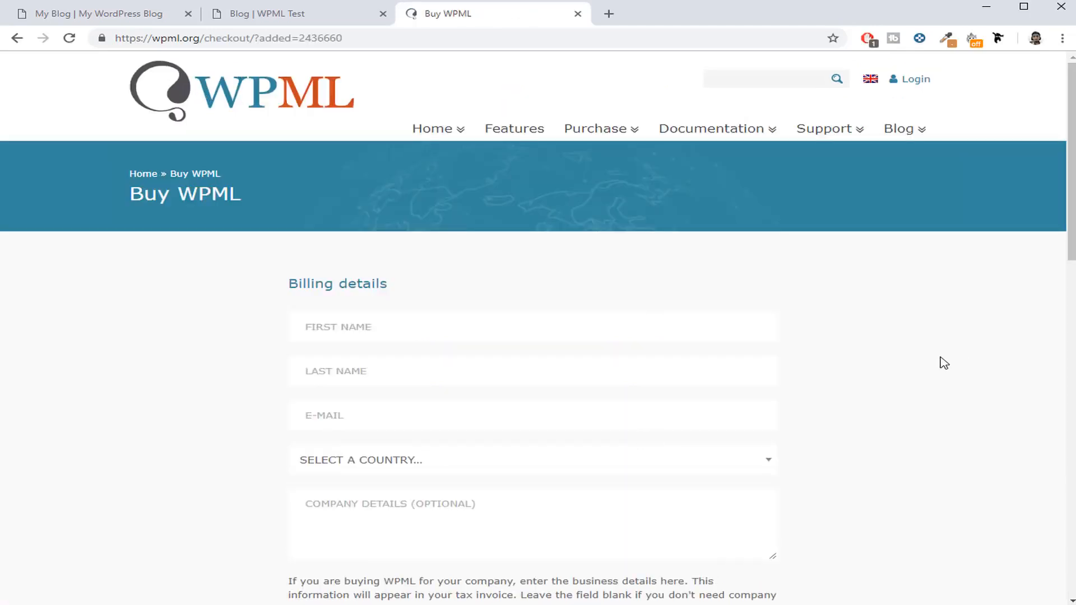
scroll(939, 379, down, 13)
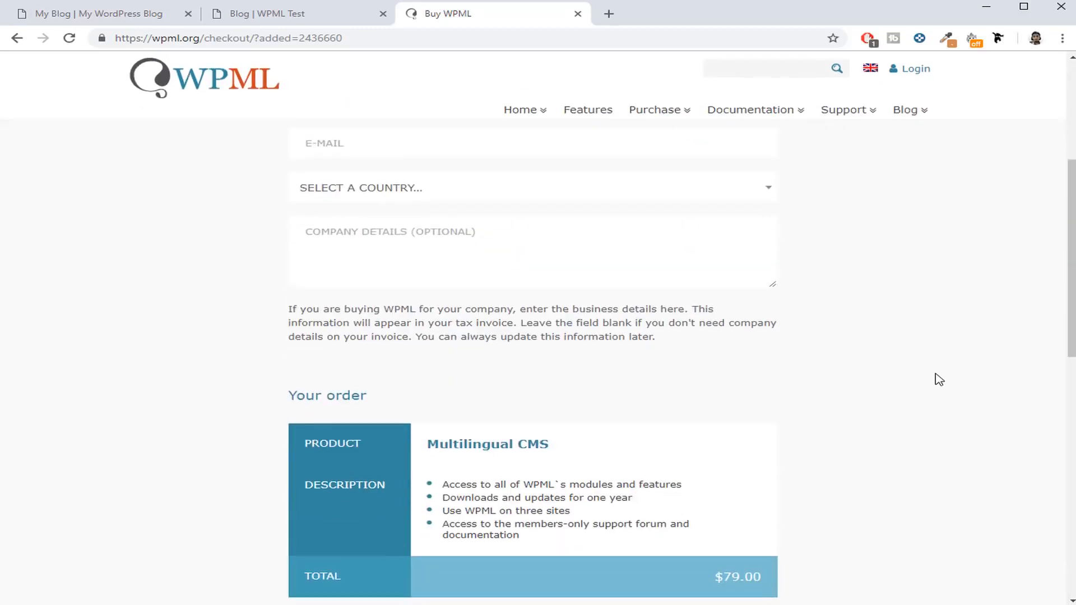
scroll(939, 379, down, 1)
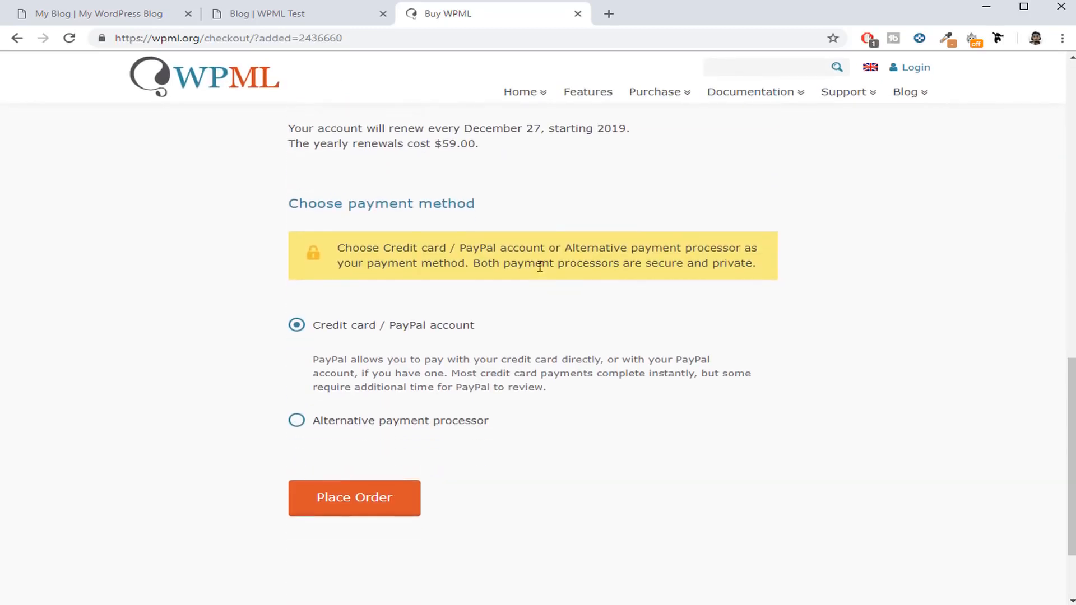
scroll(876, 375, up, 14)
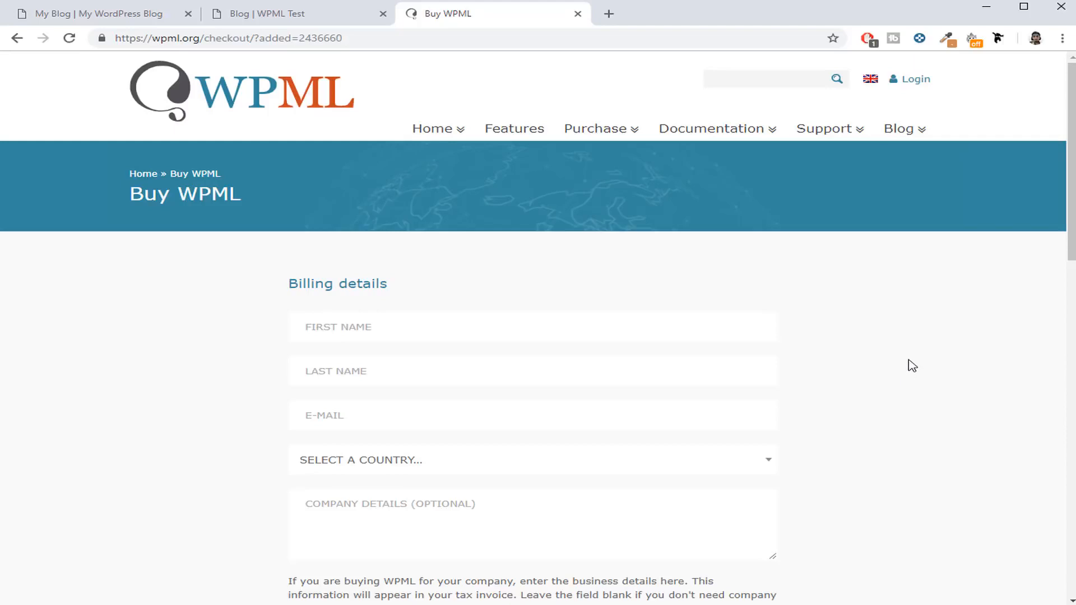
Log in to the existing WPML account with the prefilled credentials and open the account's Downloads page.
click(919, 83)
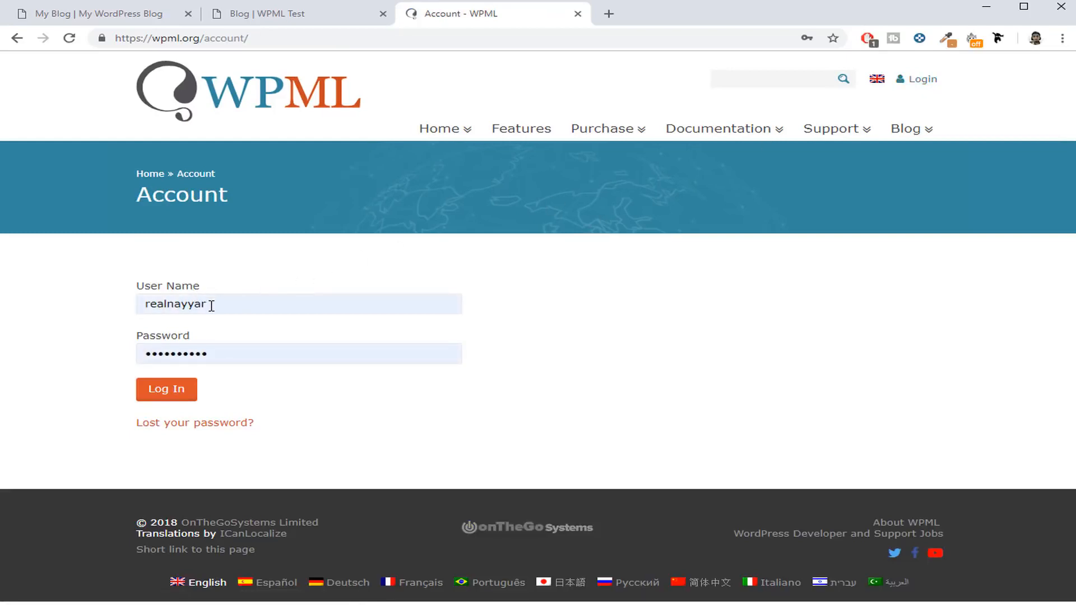
click(178, 390)
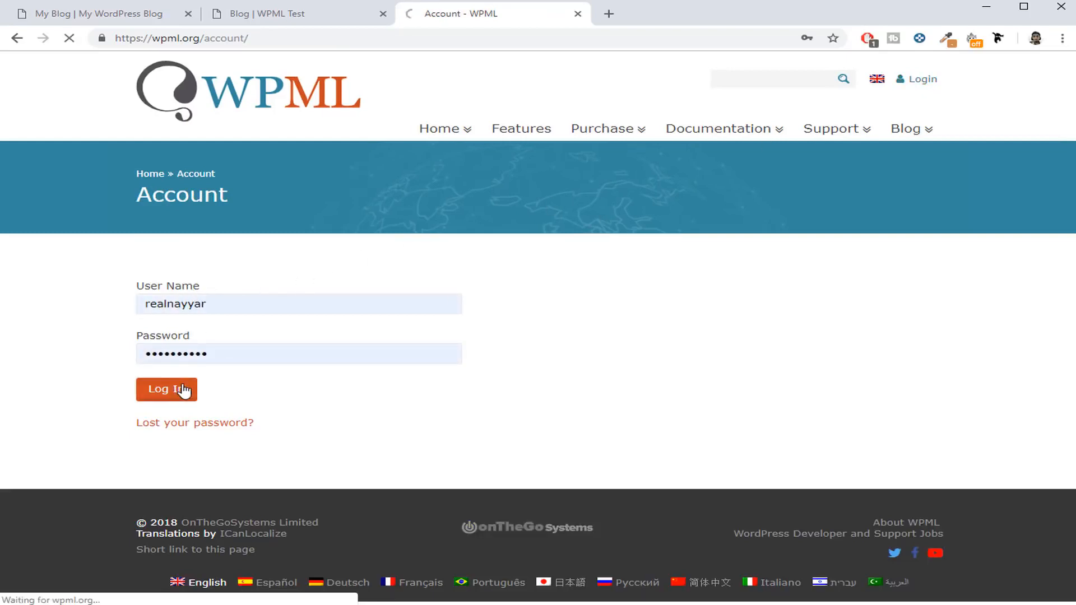
mouse_move(878, 82)
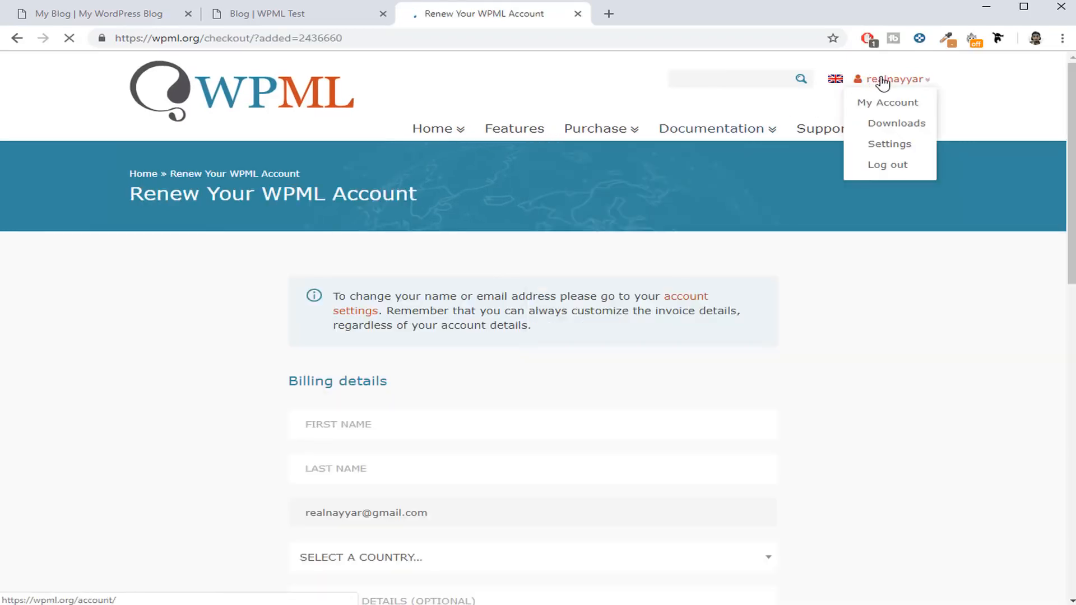
click(908, 130)
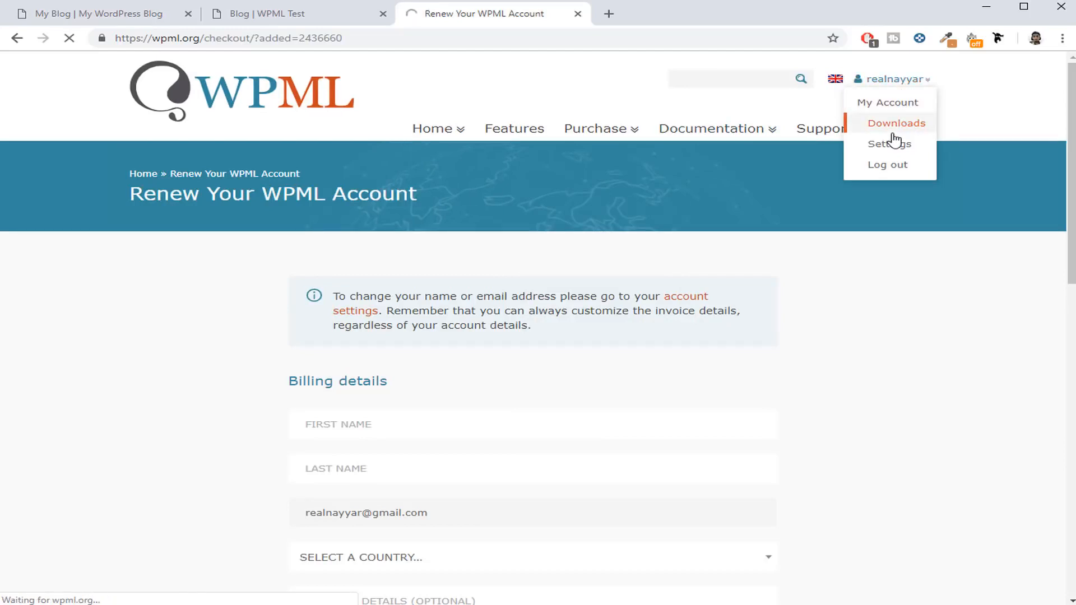
mouse_move(897, 133)
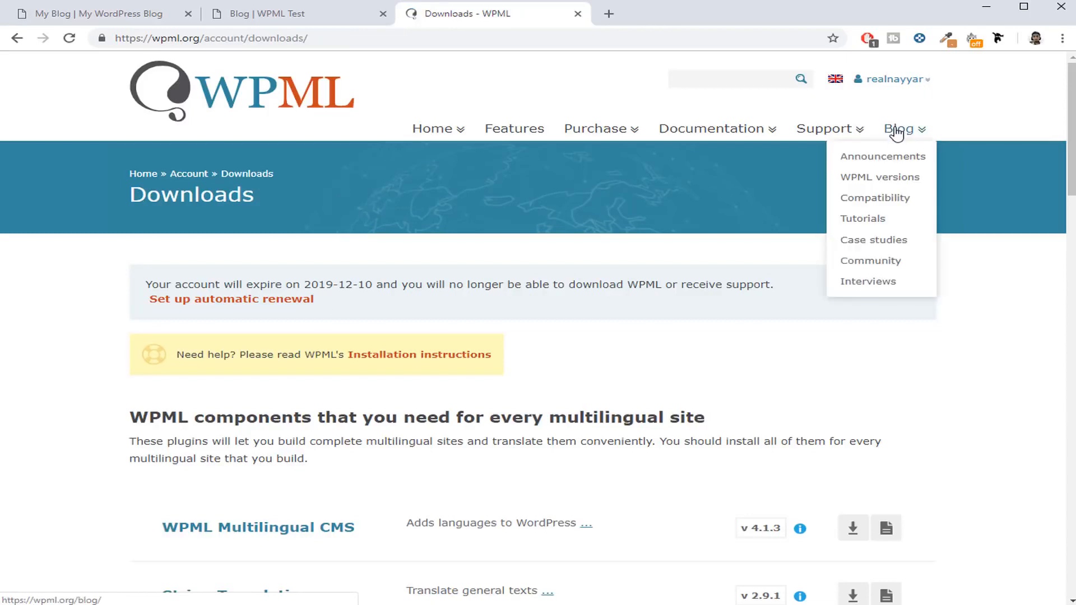
Start downloading version 4.1.3 of the WPML Multilingual CMS component, cancel the download and dismiss its entry.
scroll(968, 334, down, 6)
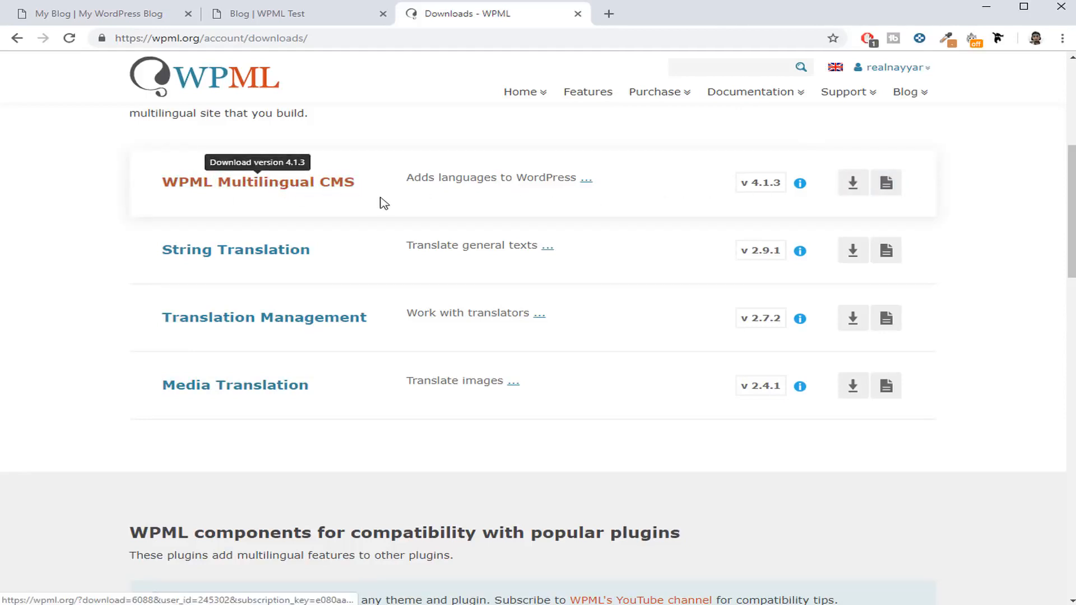
click(853, 185)
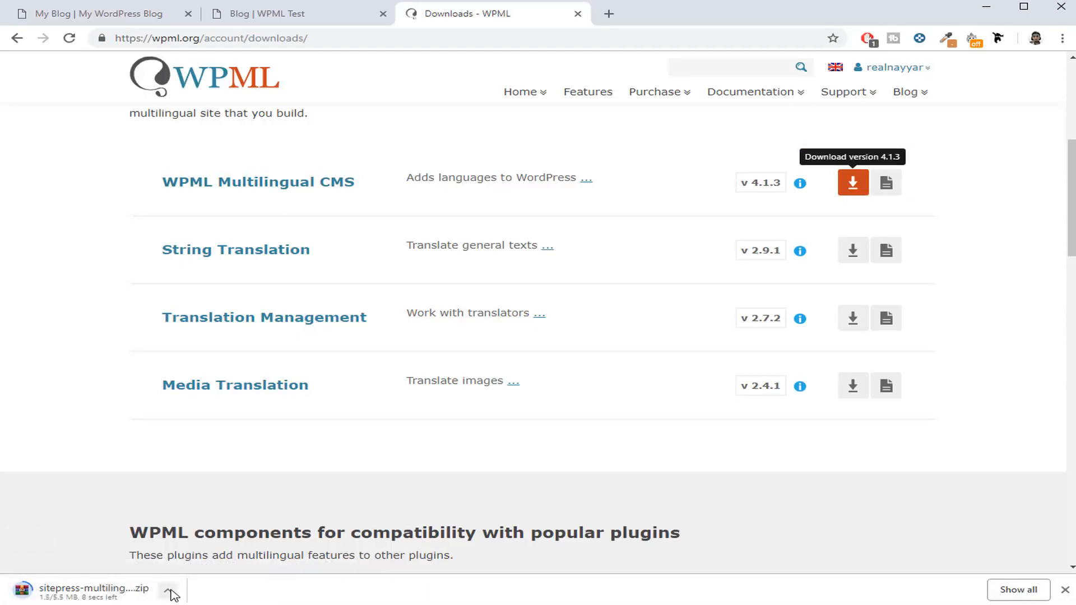
click(169, 592)
click(191, 604)
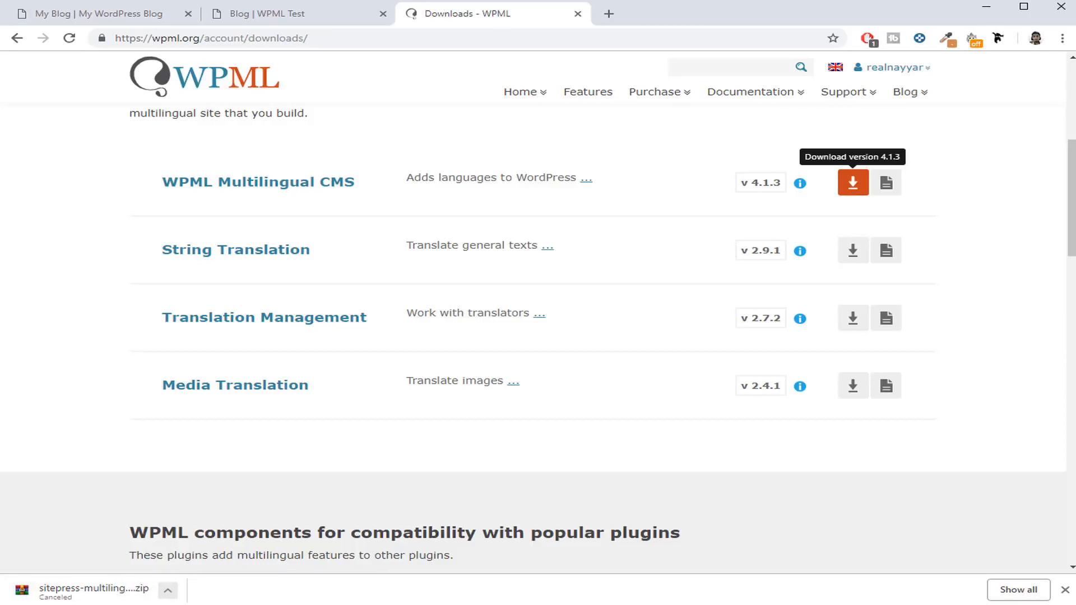
click(1065, 591)
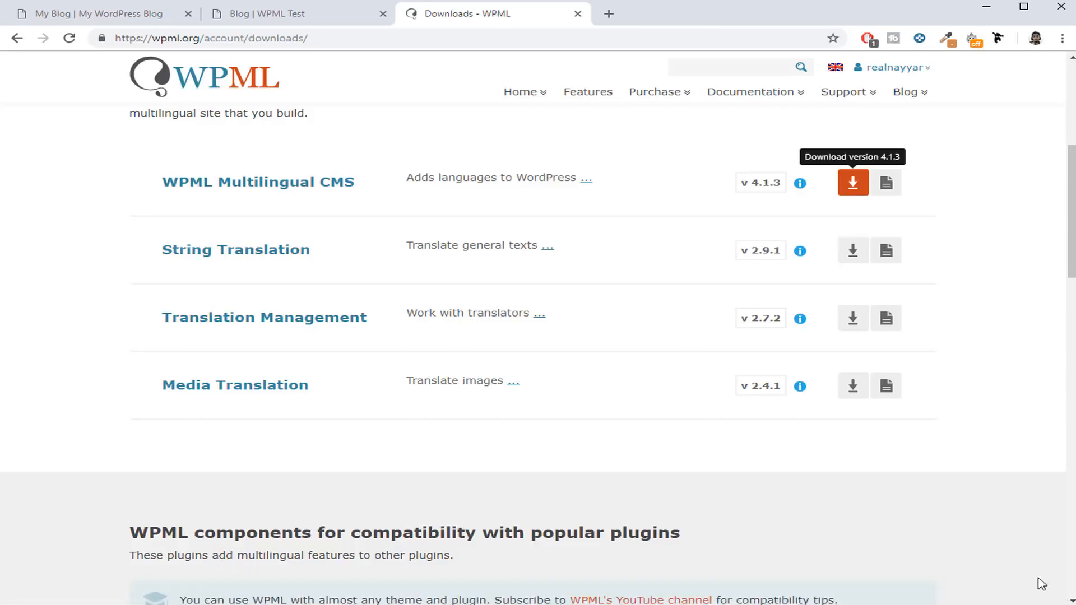
Open the WPML Test site's wp-admin page and log in with the prefilled credentials and Remember Me enabled.
click(275, 18)
click(326, 38)
click(326, 38)
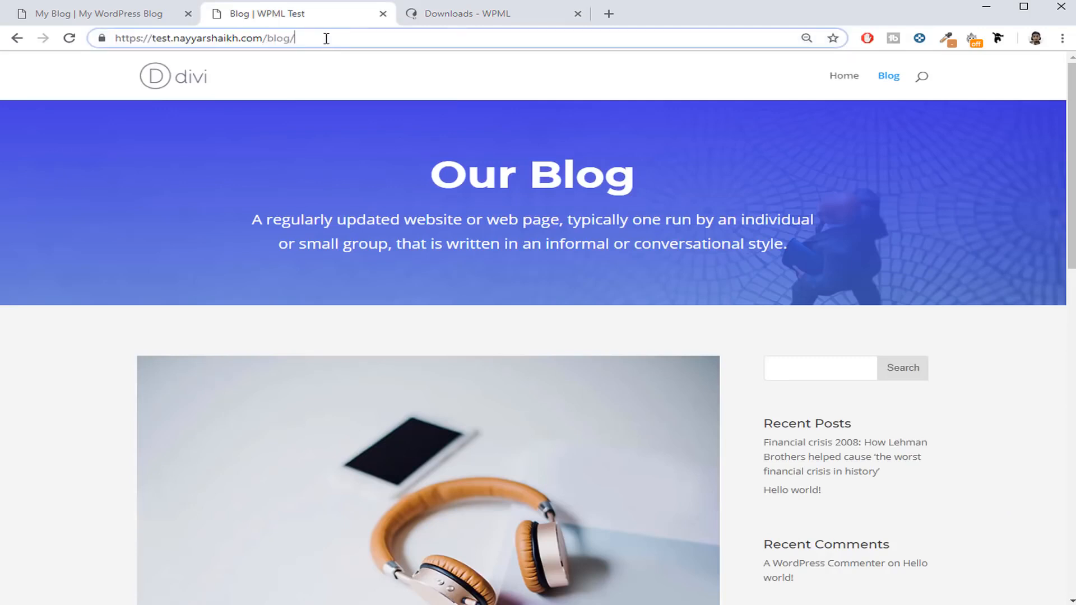
key(BackSpace)
key(BackSpace)
key(BackSpace)
key(BackSpace)
key(BackSpace)
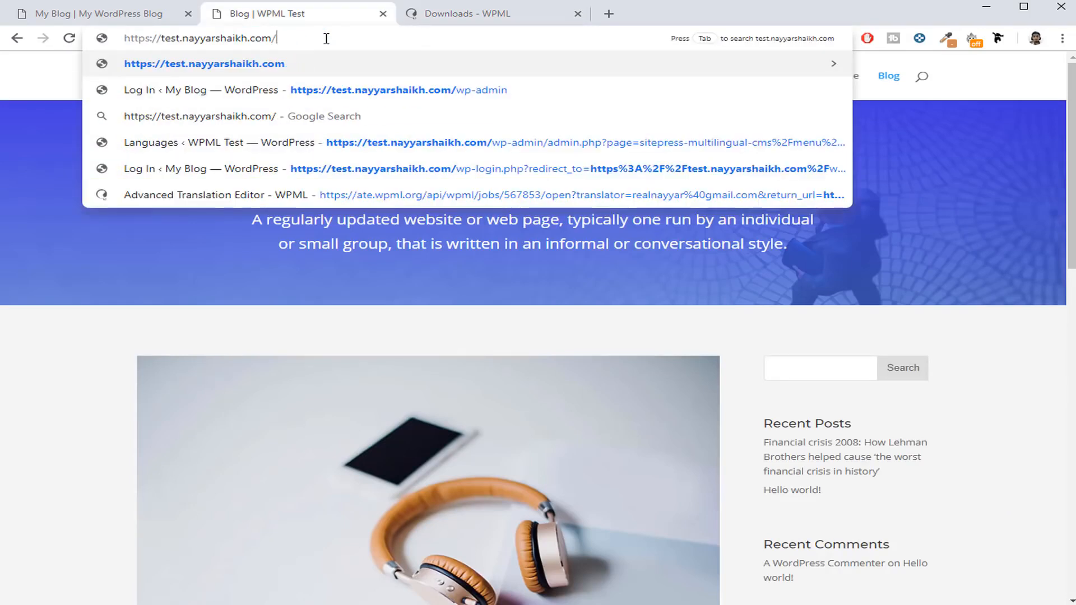
text(wp-)
text(admin)
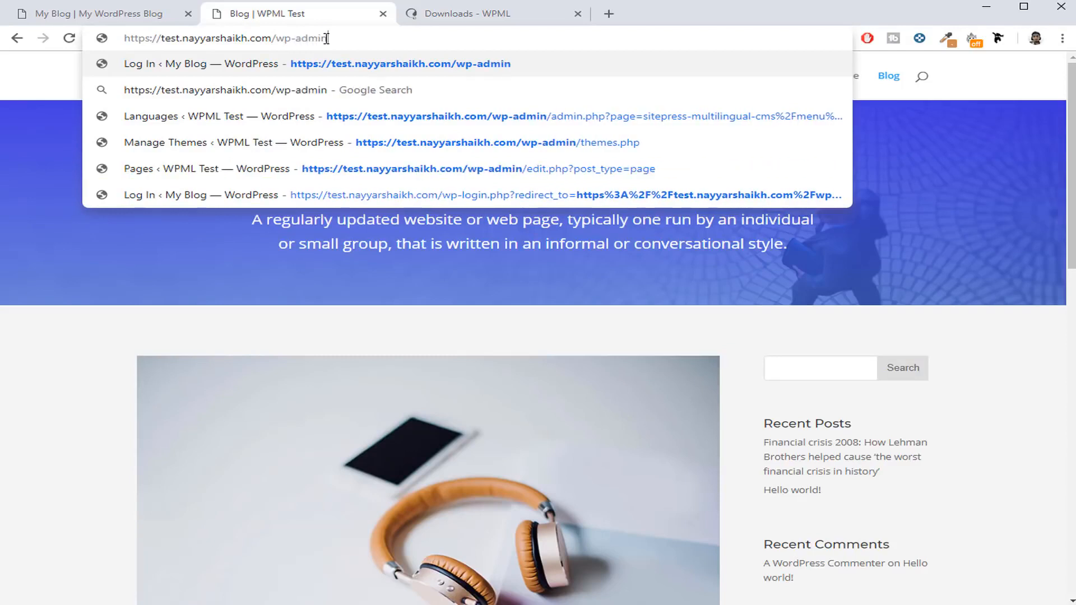
key(Return)
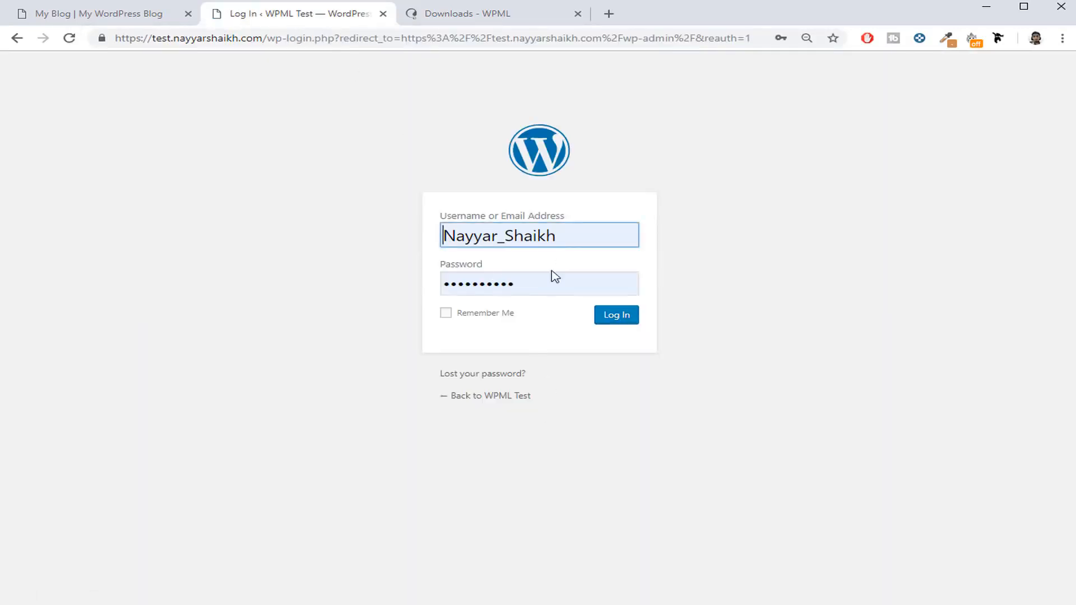
click(486, 315)
click(603, 320)
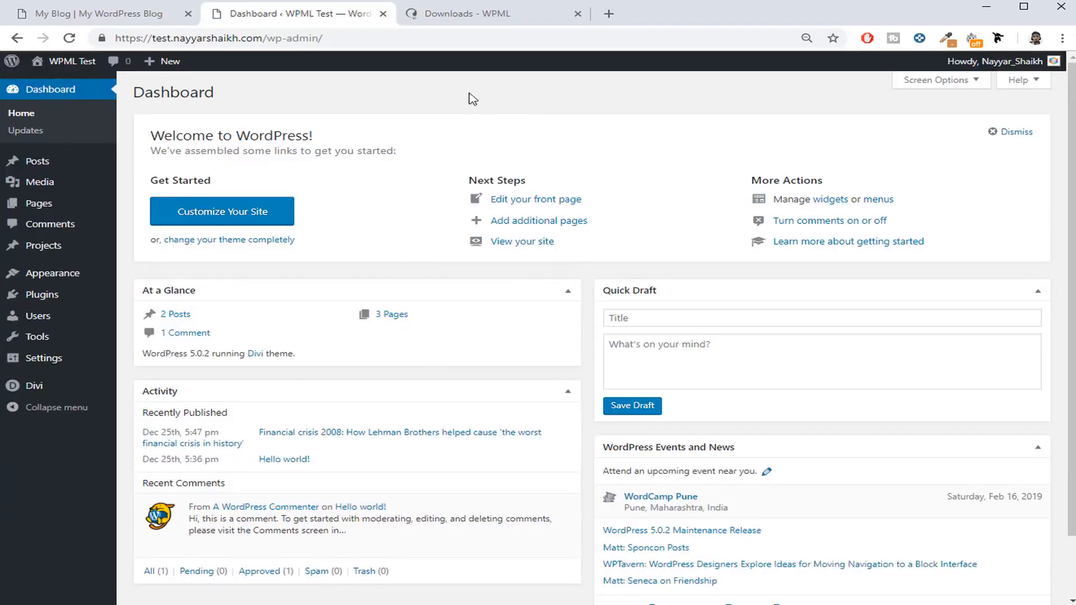
Upload the sitepress-multilingual-cms.4.1.2 archive from the WPML folder as a new plugin, install it and activate it.
click(478, 5)
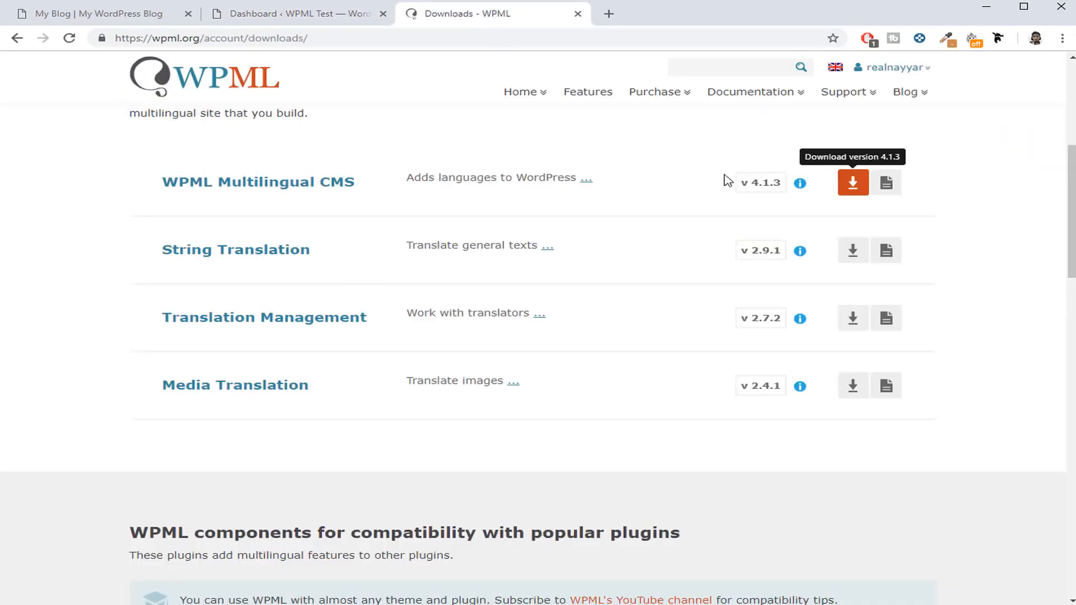
click(331, 17)
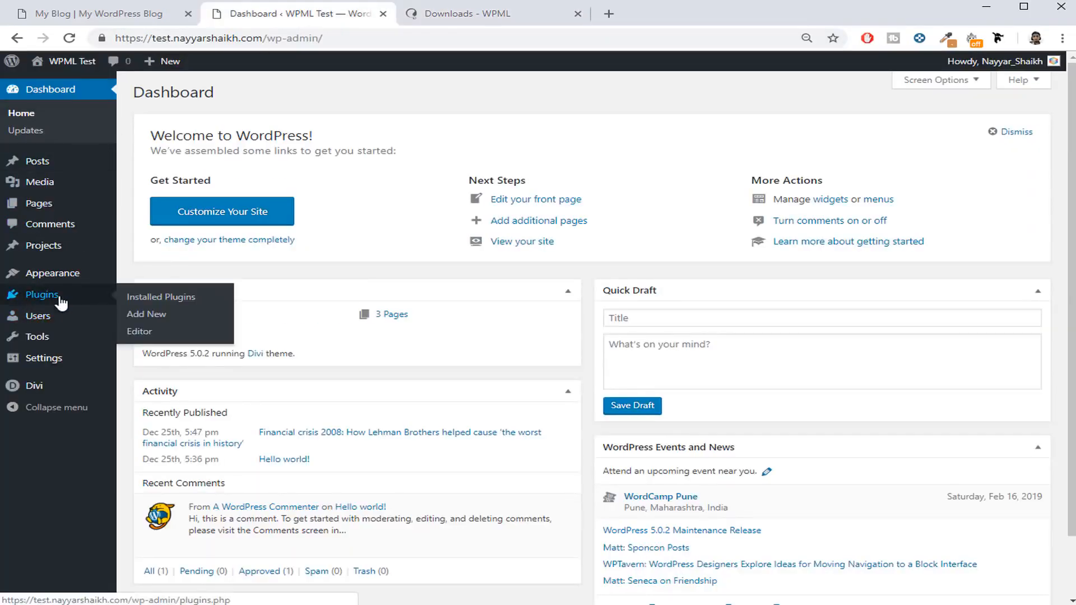
mouse_move(56, 297)
click(160, 314)
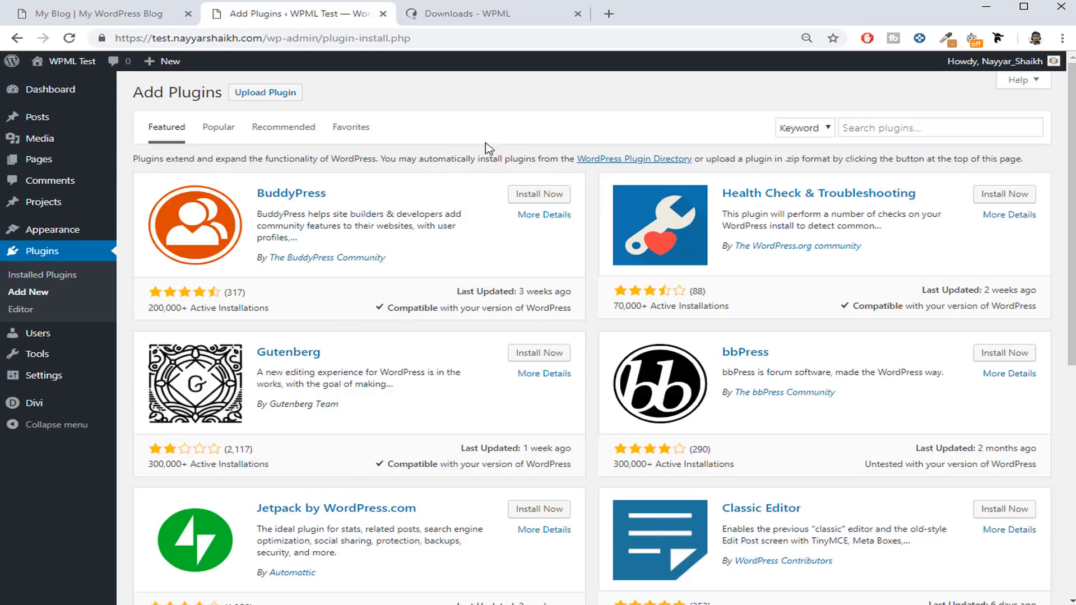
click(269, 97)
click(468, 207)
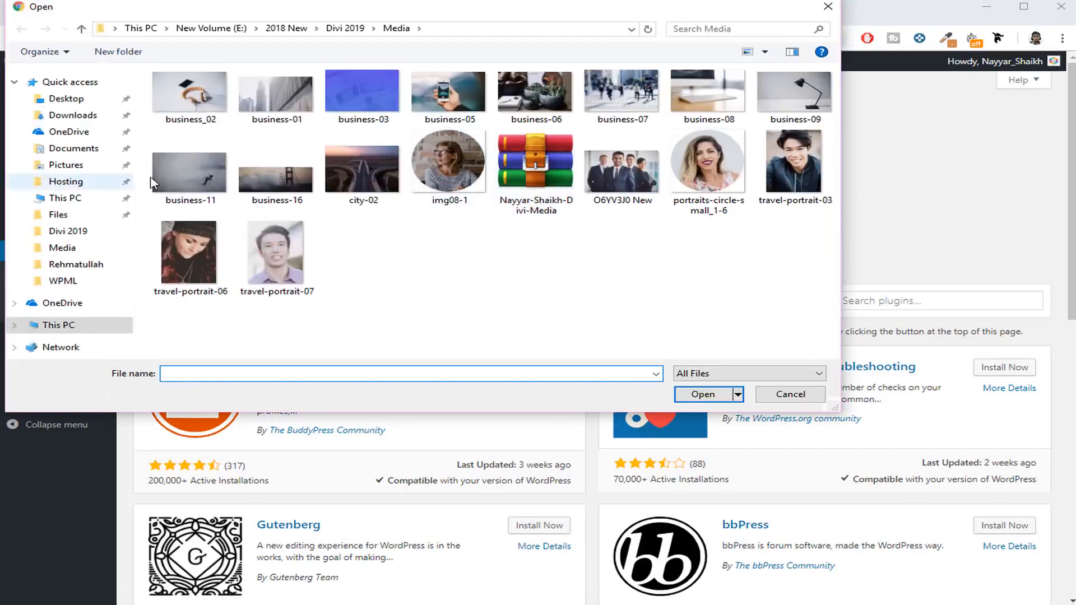
click(81, 279)
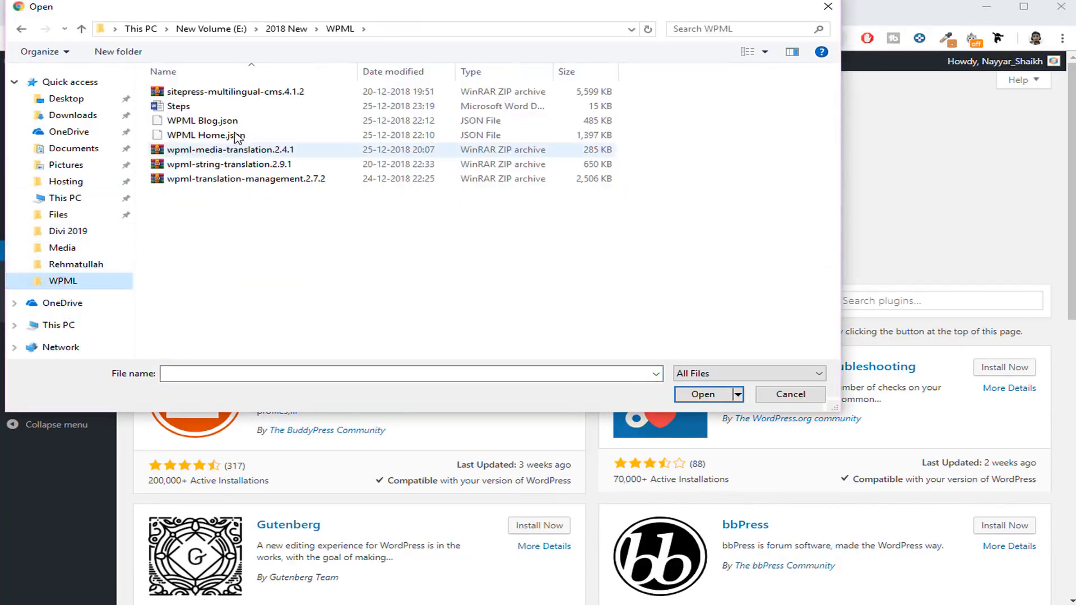
click(217, 99)
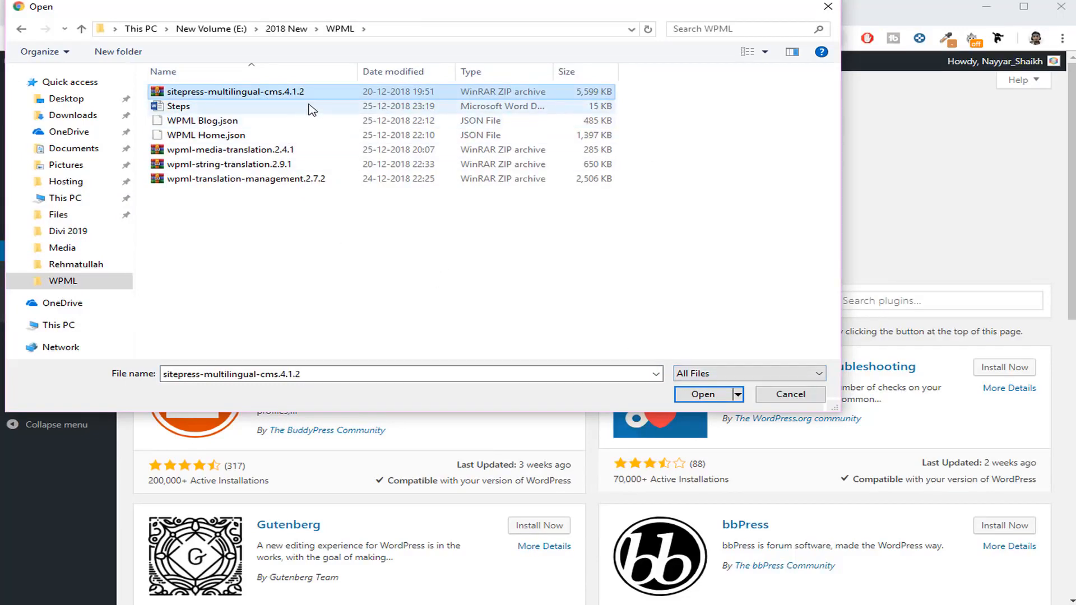
click(701, 394)
click(688, 216)
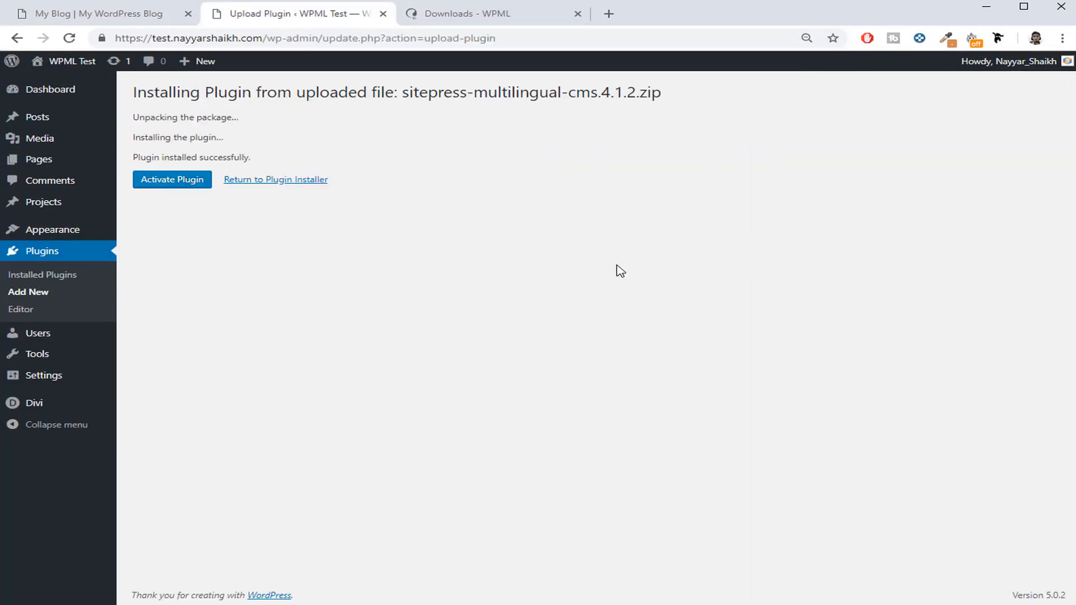
click(172, 190)
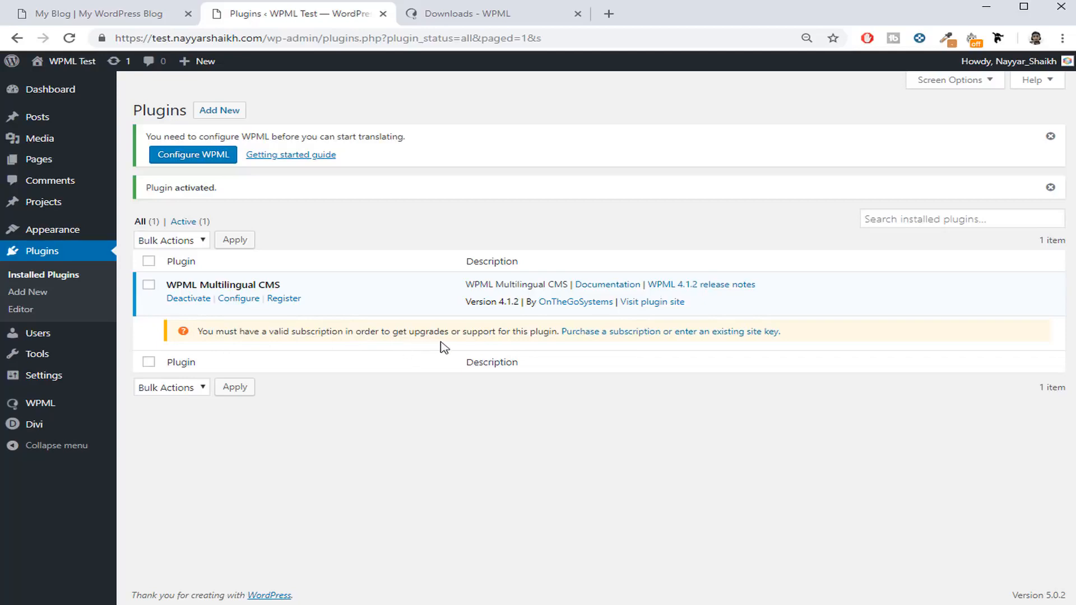
Open the site key registration form for the already purchased WPML plugin.
click(675, 333)
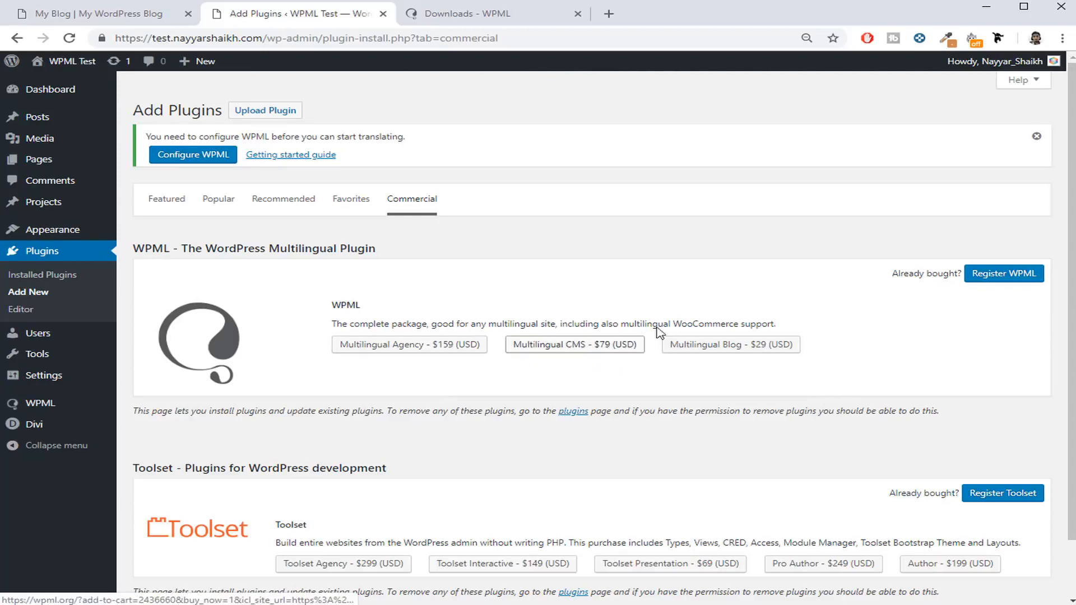
drag(892, 273, 959, 269)
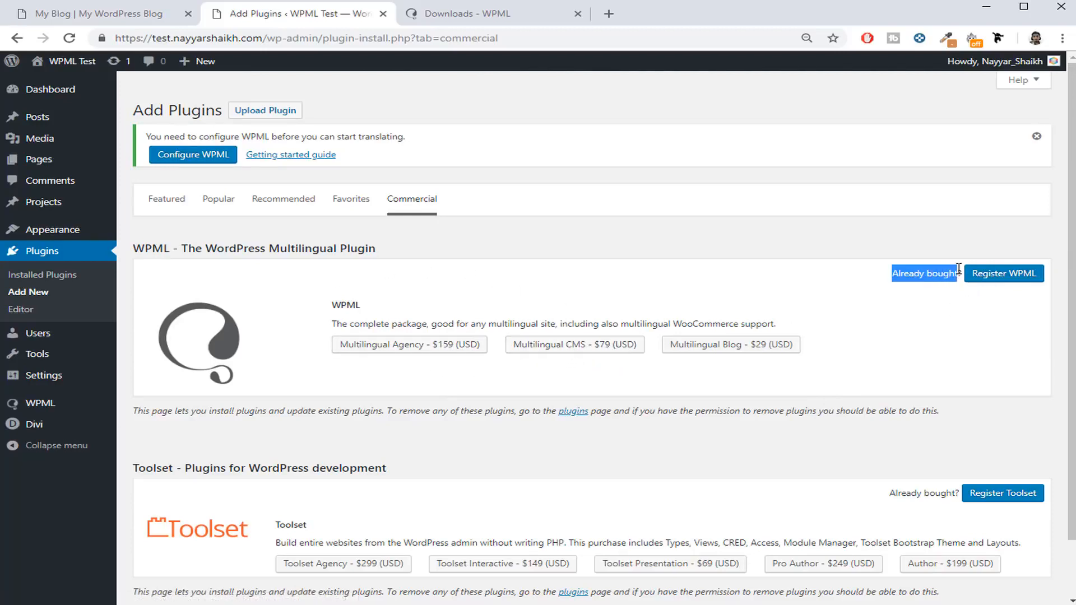
click(991, 279)
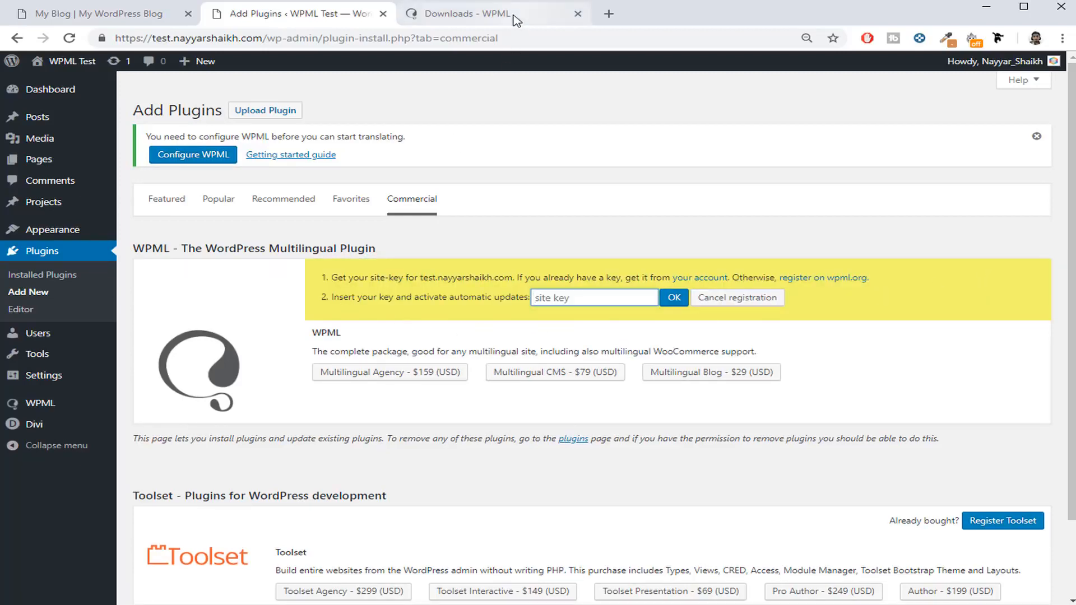
Switch to the WPML website and open the Sites page of the account.
click(465, 14)
scroll(624, 329, up, 6)
mouse_move(891, 78)
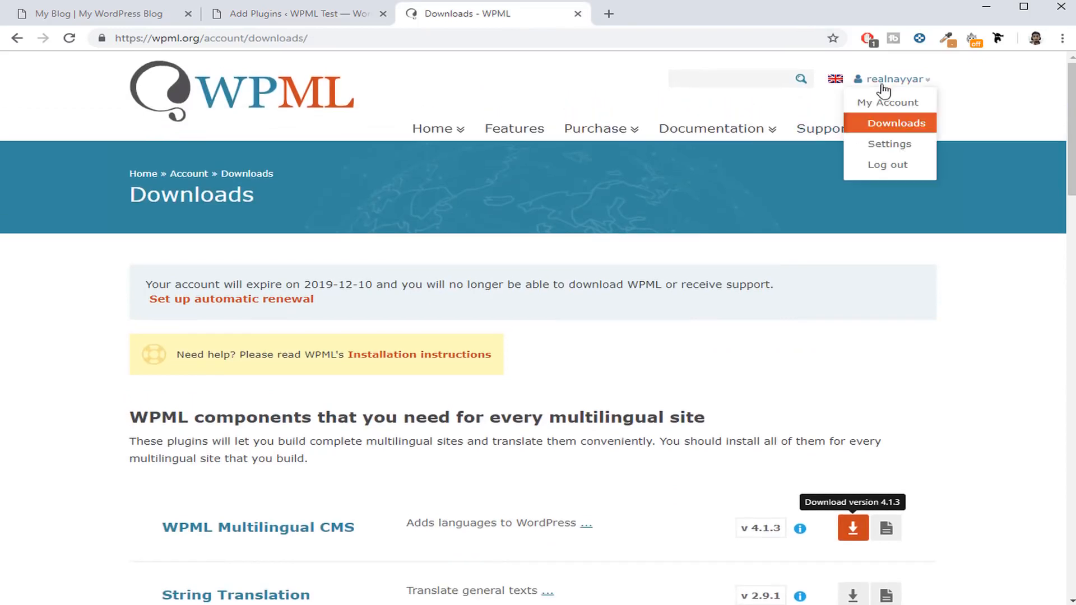
click(895, 105)
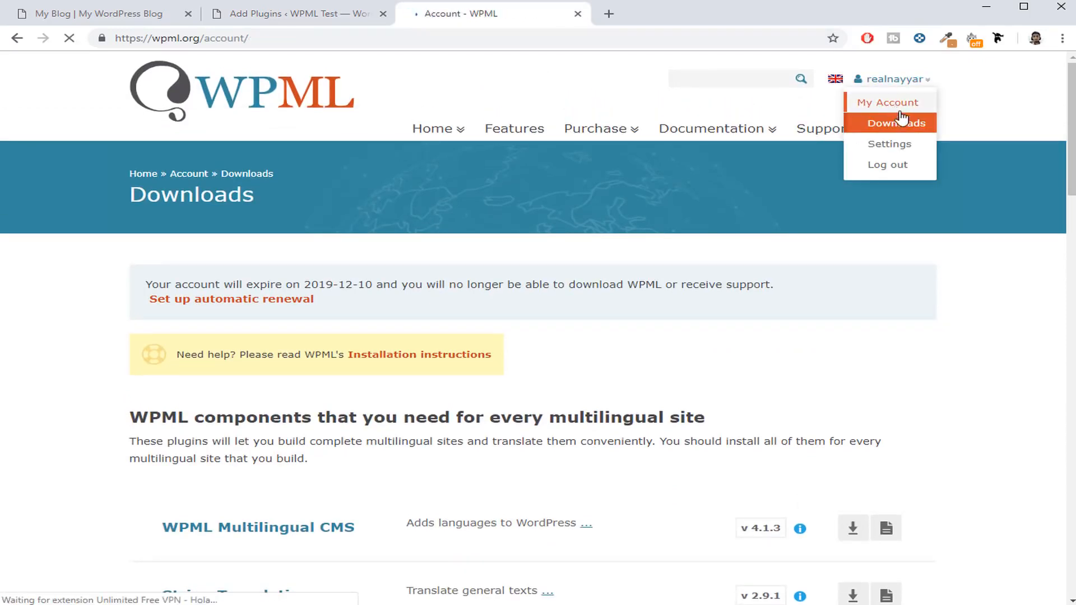
scroll(354, 404, down, 3)
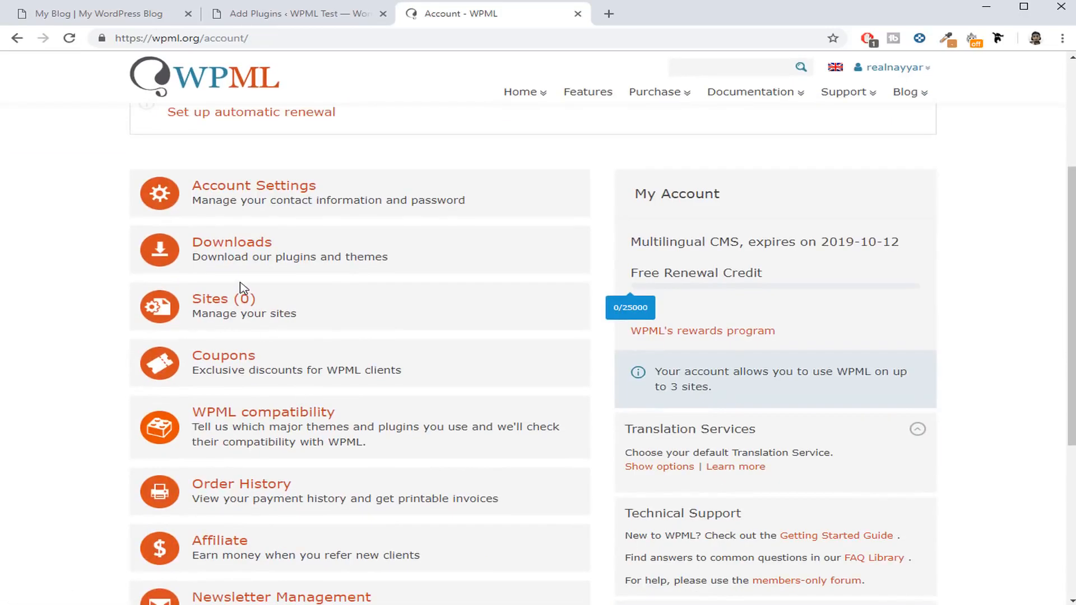
click(217, 303)
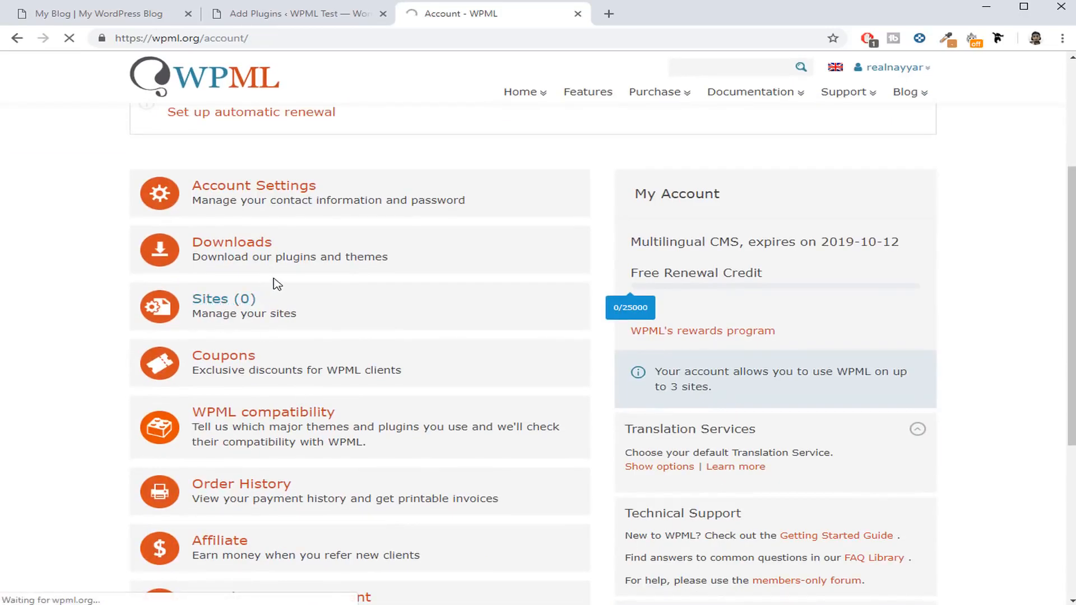
Copy the WPML Test site's base URL without the wp-admin path and return to the WPML account's Sites page.
click(309, 14)
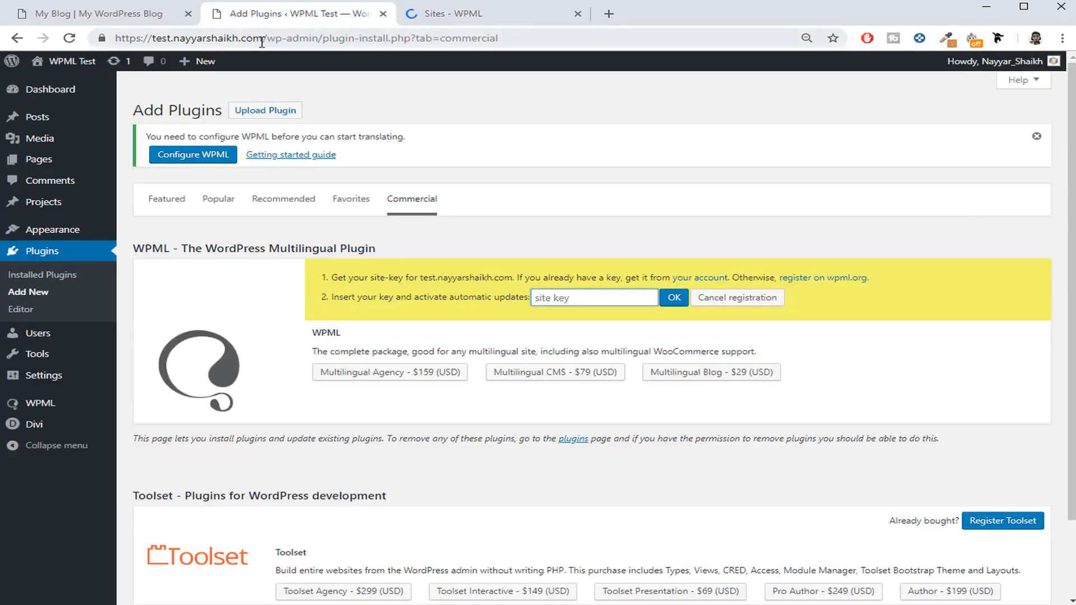
drag(266, 38, 79, 33)
key(ctrl+c)
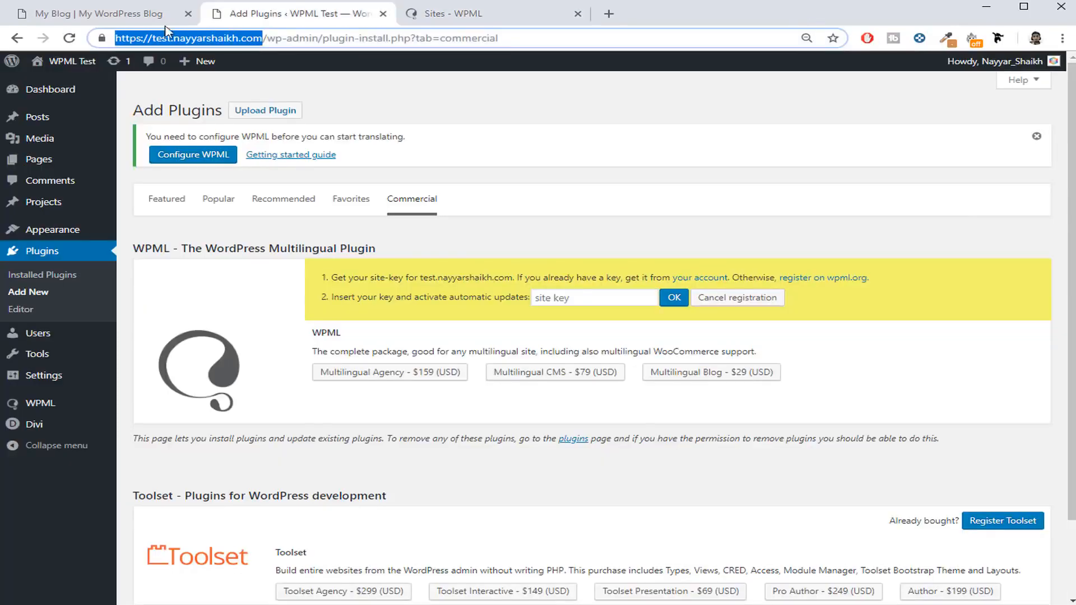
click(485, 17)
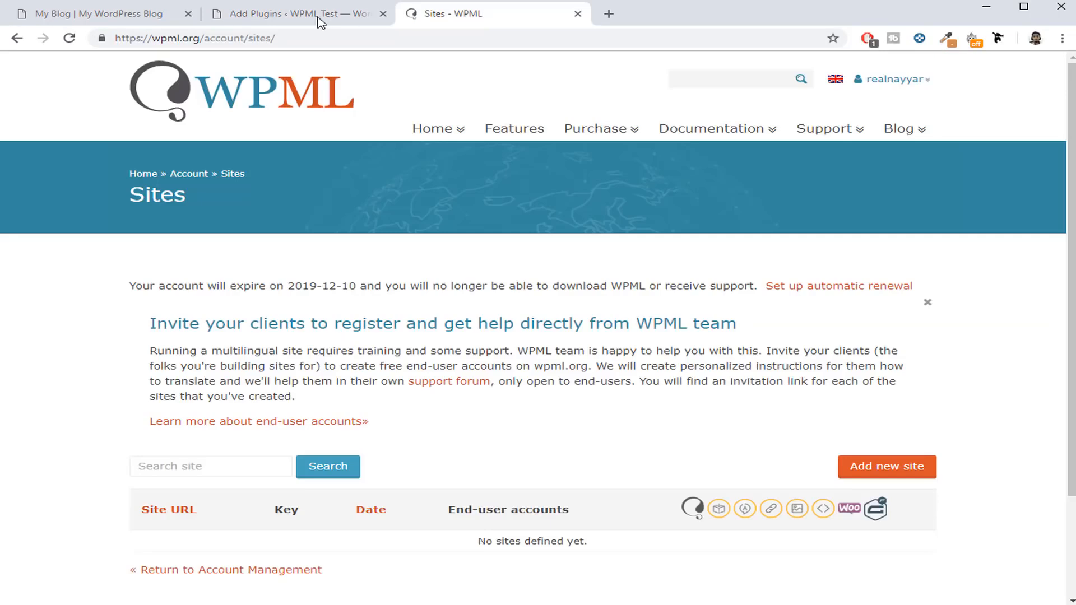
click(314, 16)
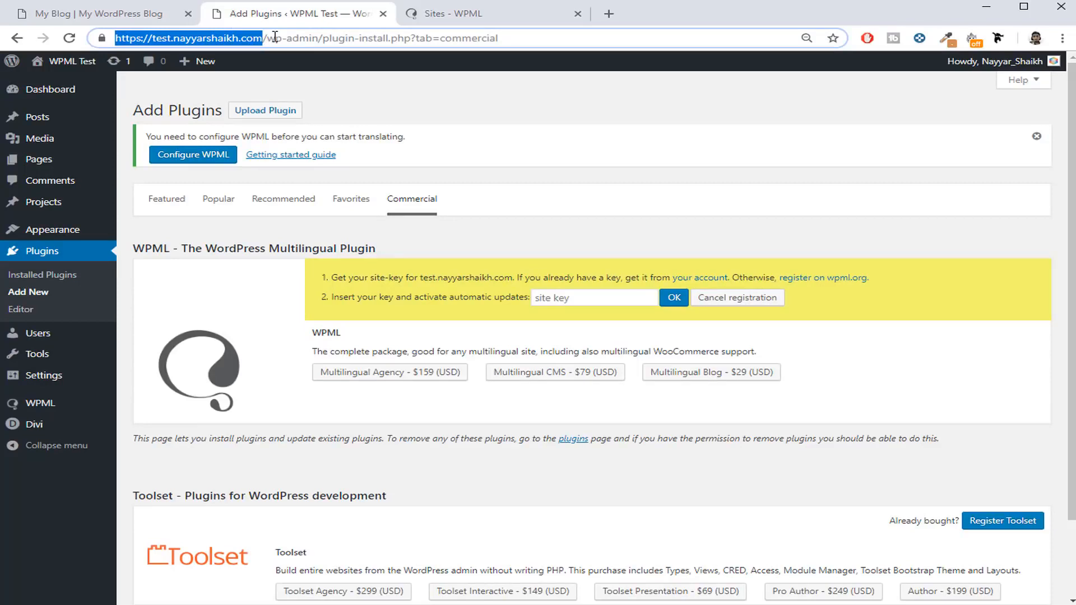
click(499, 16)
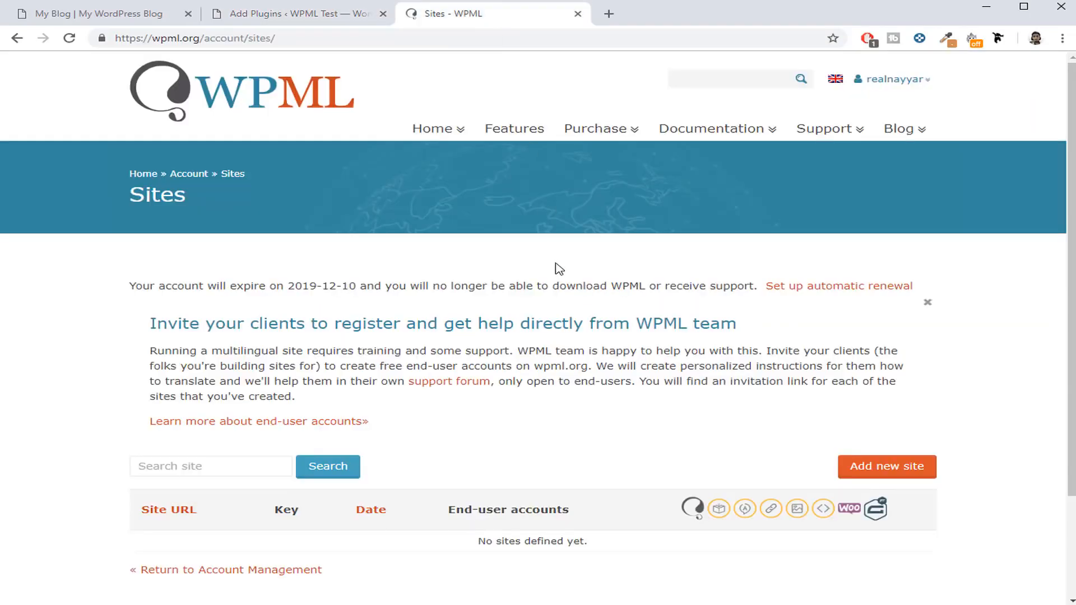
Add the copied WPML Test URL as a new site in the WPML account.
scroll(558, 269, down, 3)
click(888, 338)
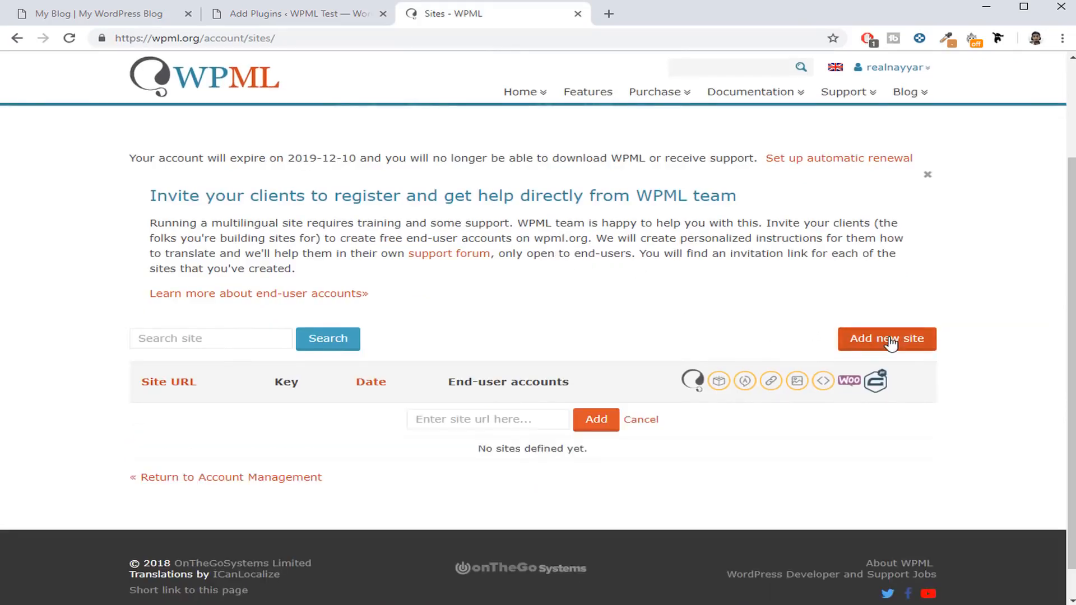
key(ctrl+v)
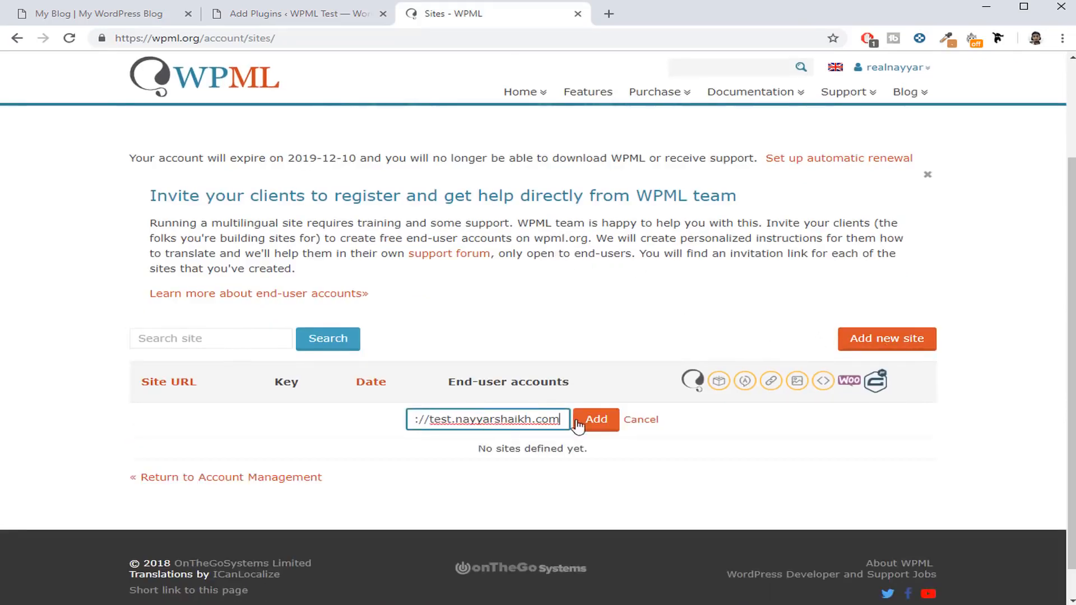
click(597, 427)
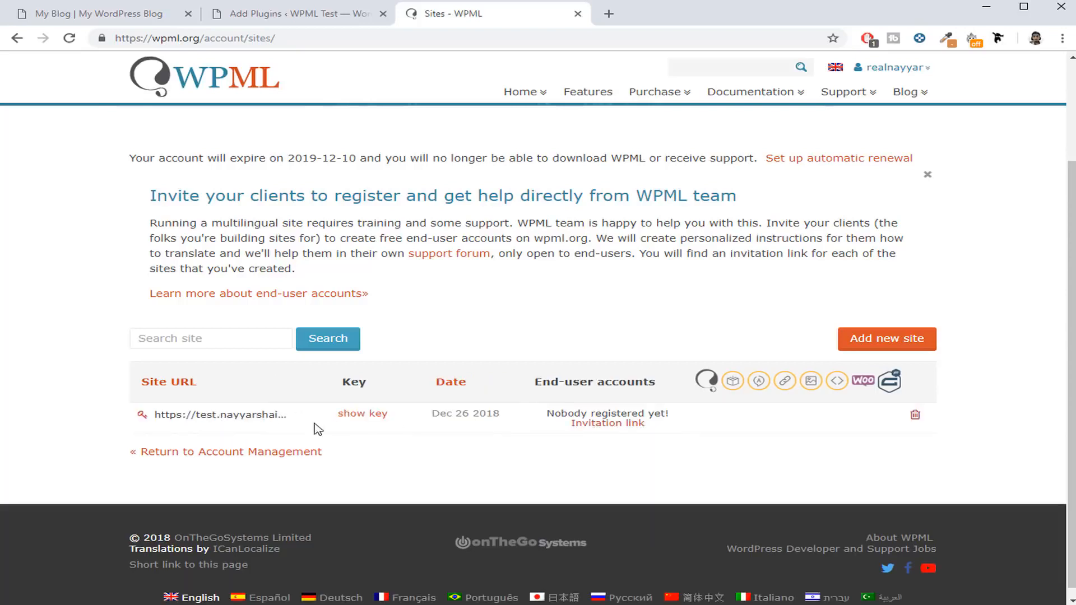
Reveal the site key of the newly added site and copy it.
drag(339, 388, 355, 395)
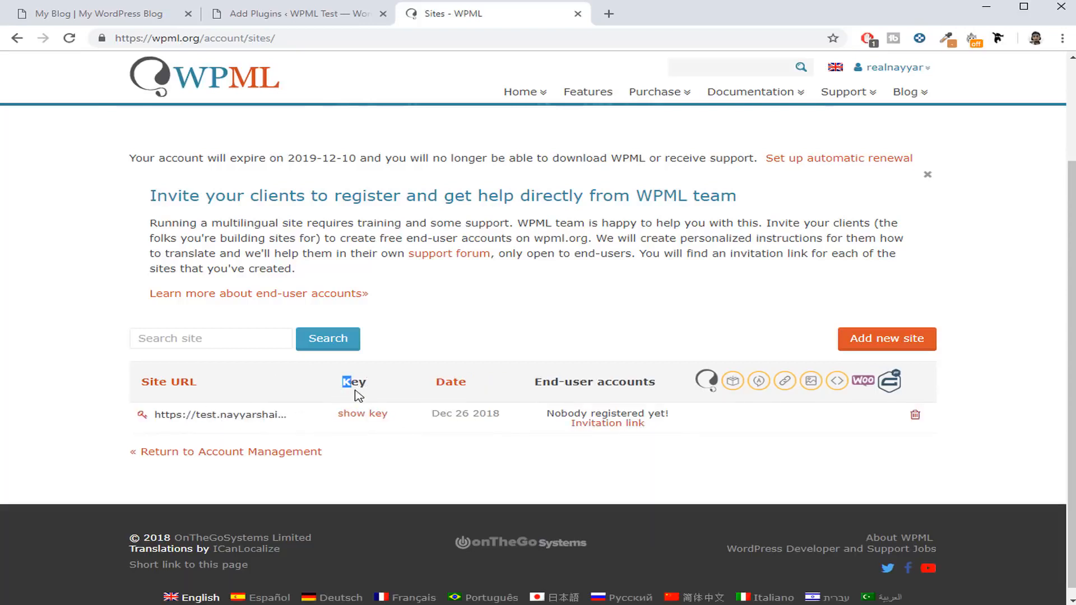
click(371, 414)
double_click(374, 415)
key(ctrl+c)
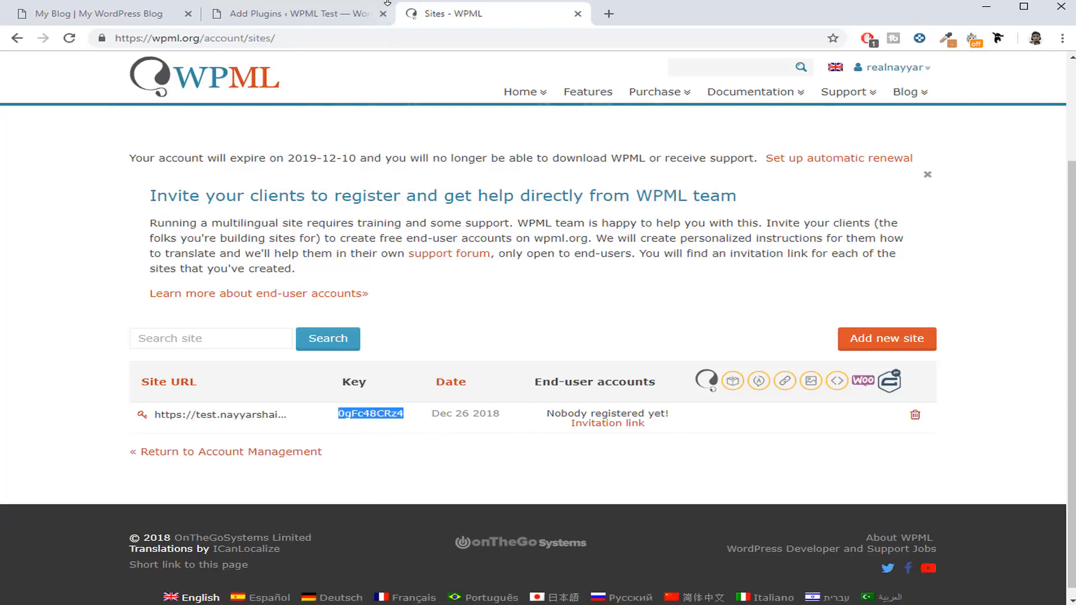
Paste the site key into the WPML registration form on the WordPress site and submit it.
click(318, 13)
click(599, 306)
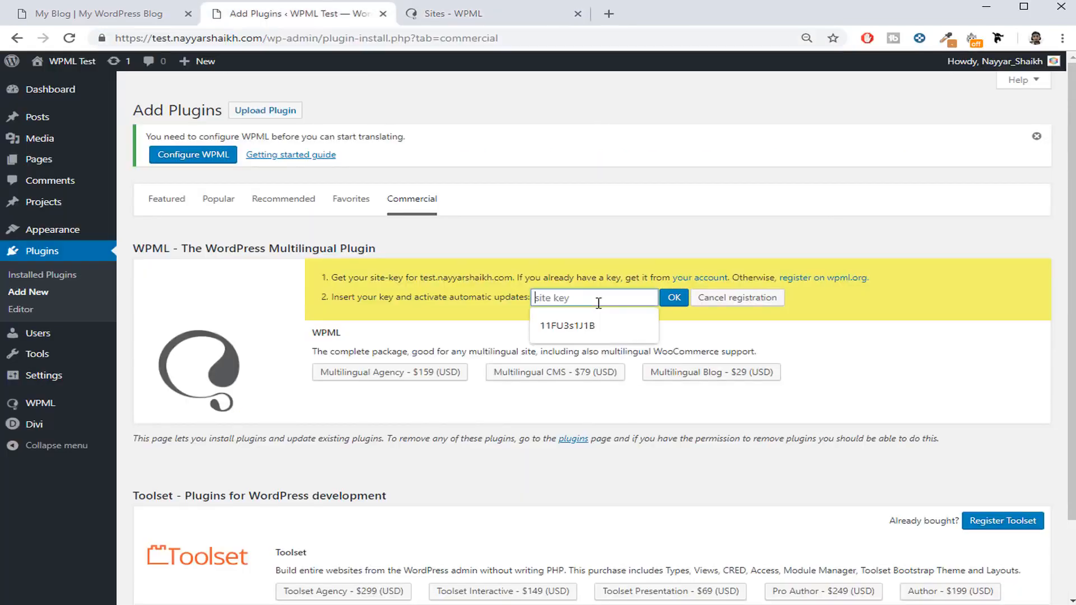
key(ctrl+v)
click(674, 305)
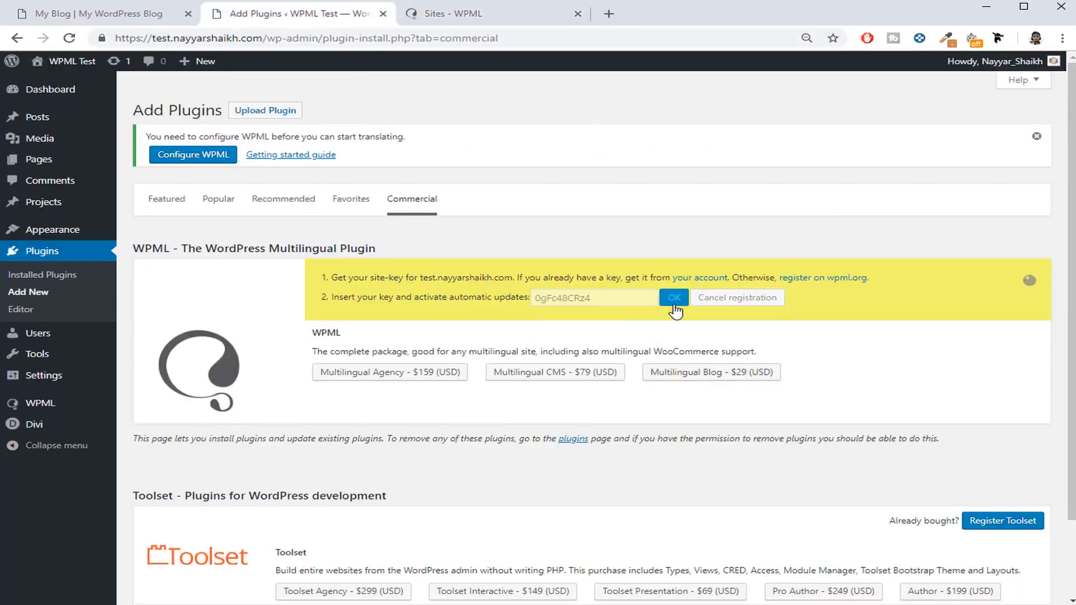
Download the String Translation, Translation Management and Media Translation plugins for WPML, with activation after download enabled.
scroll(919, 377, down, 2)
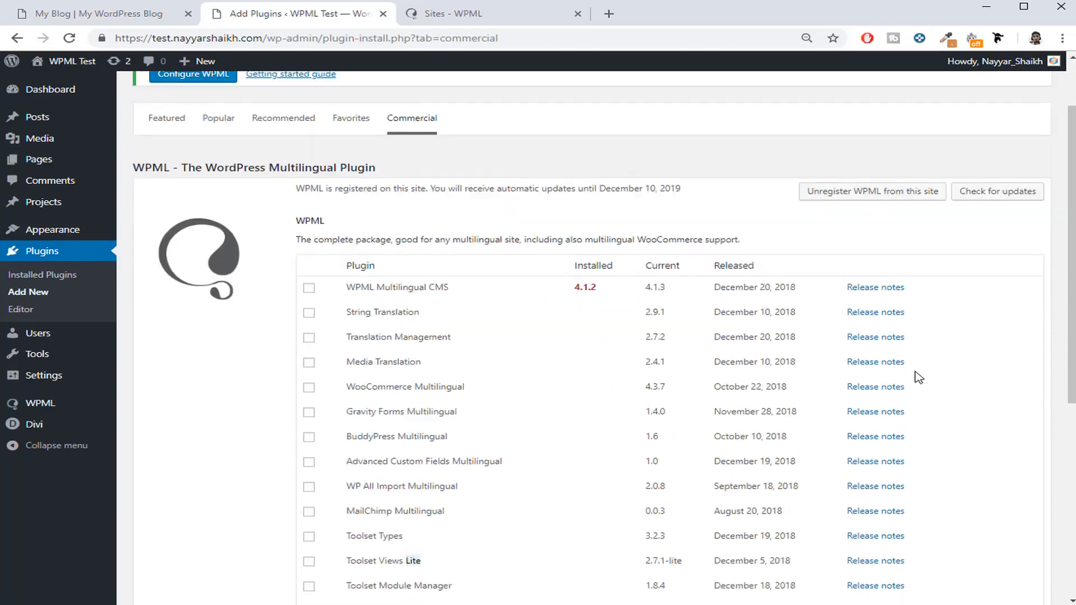
scroll(917, 377, down, 8)
scroll(907, 404, up, 10)
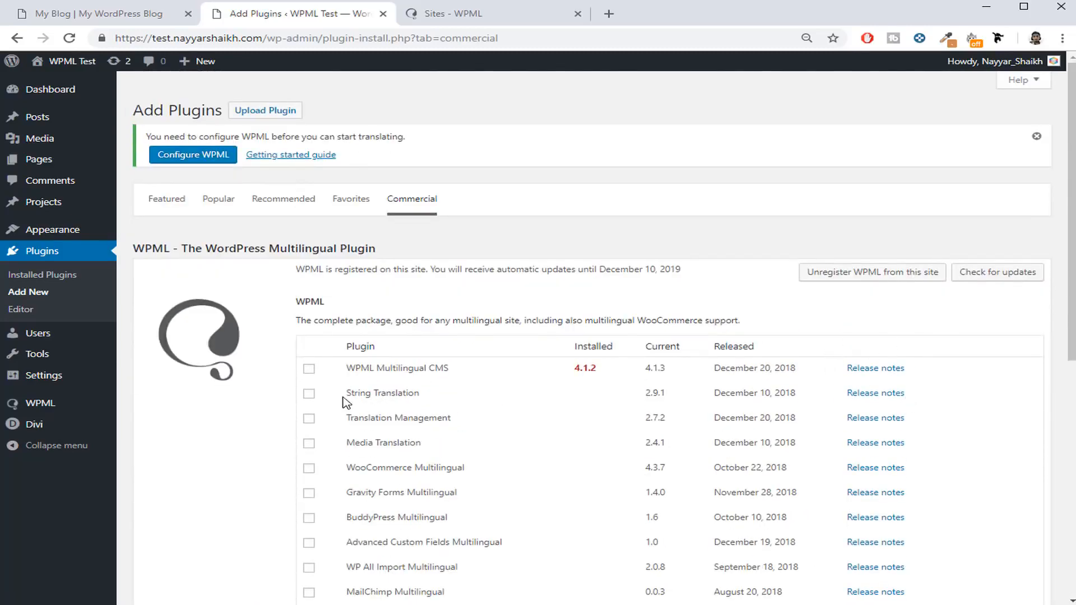
scroll(365, 398, down, 2)
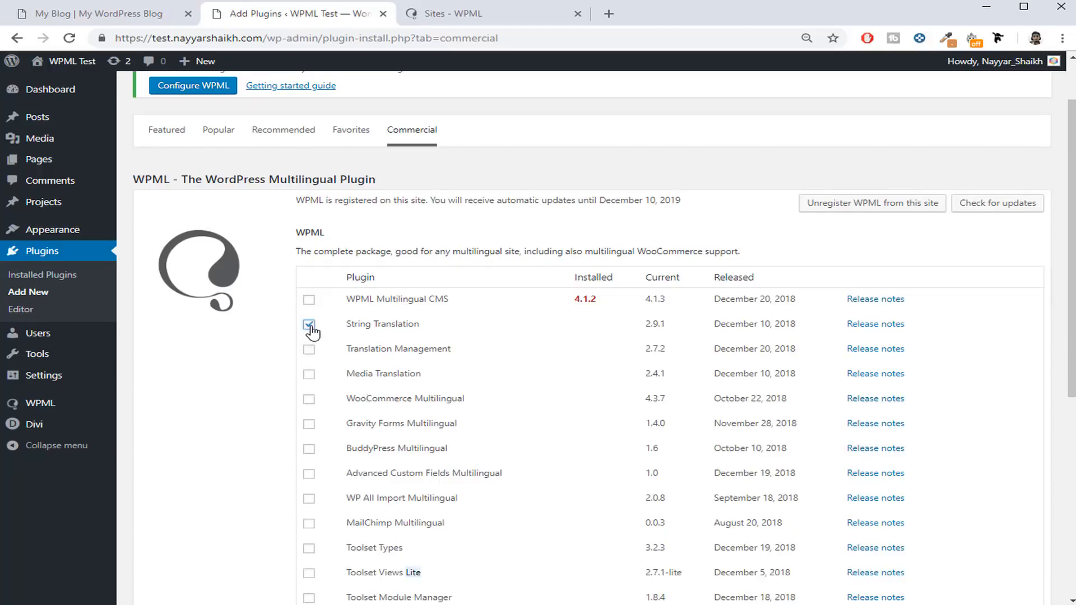
click(309, 376)
scroll(314, 378, down, 5)
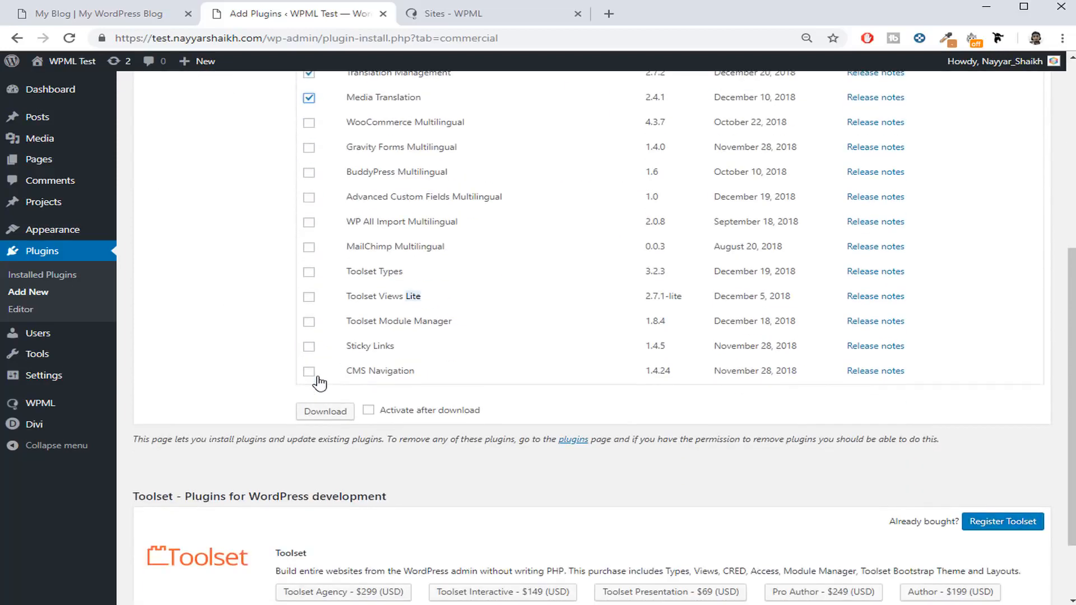
scroll(318, 383, down, 2)
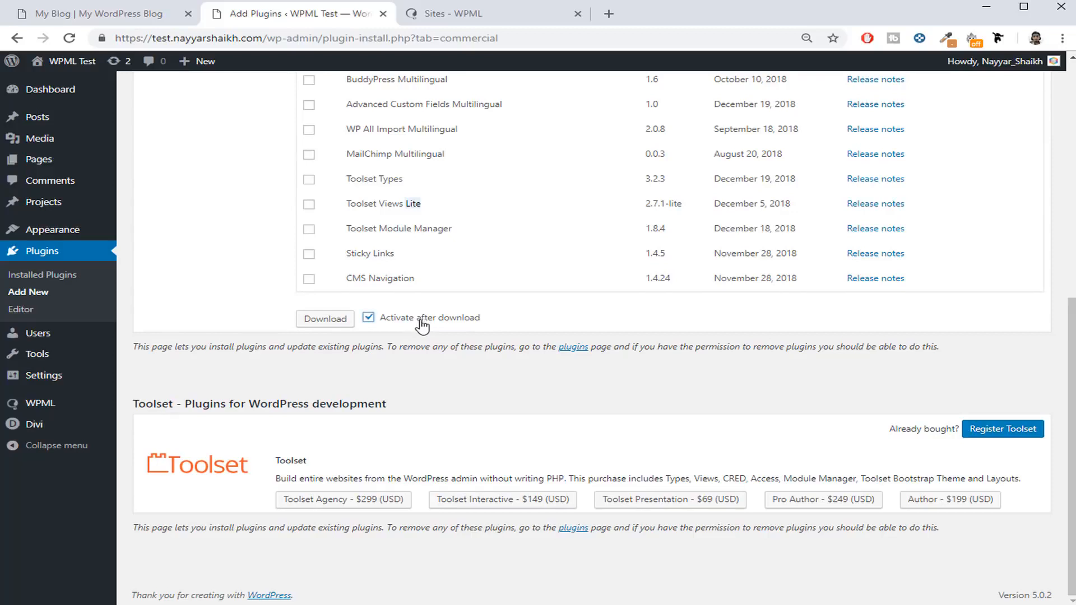
scroll(569, 428, up, 3)
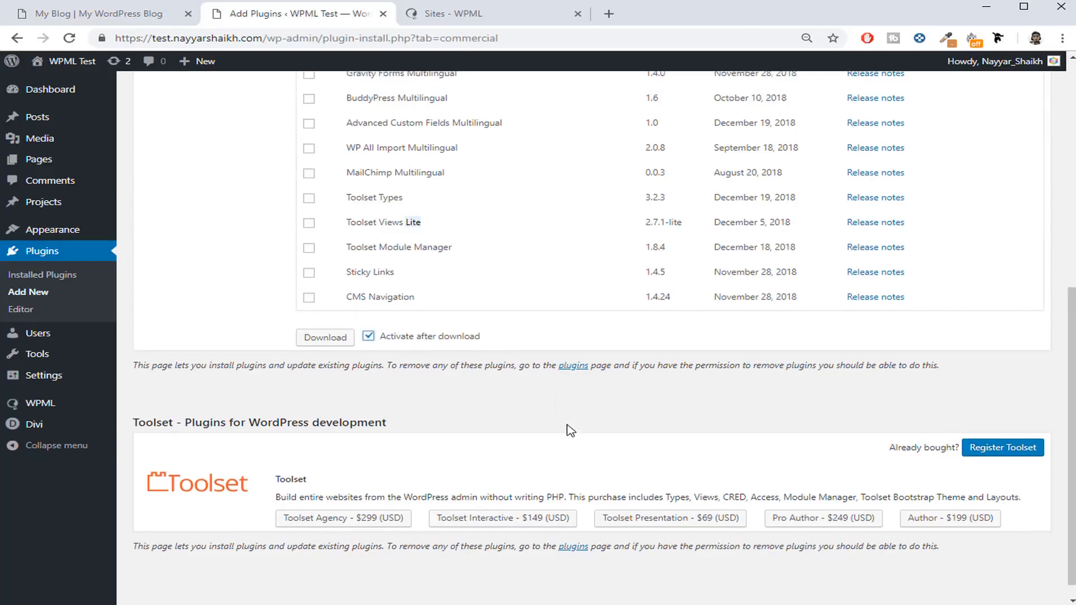
click(343, 452)
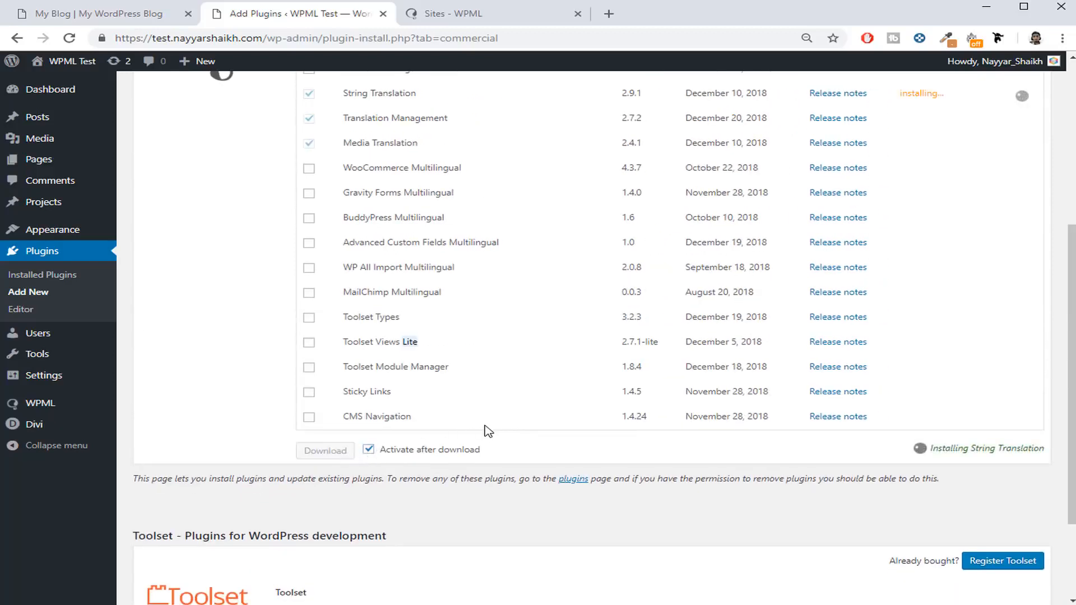
scroll(487, 426, up, 3)
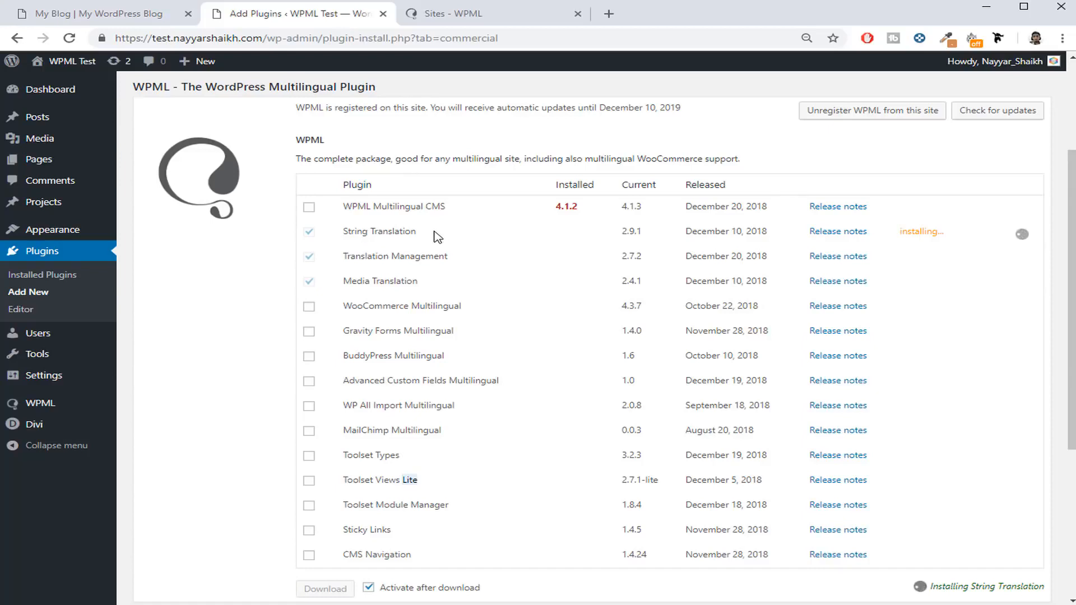
drag(424, 238, 353, 237)
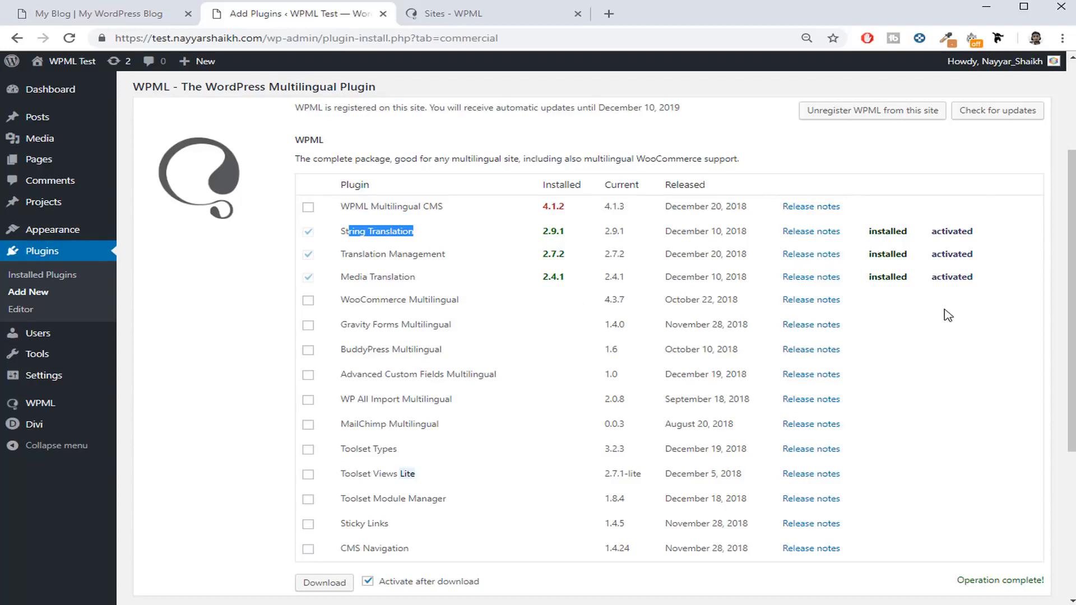
Open the WPML setup wizard from the configuration notice on the Add Plugins page.
scroll(947, 315, up, 3)
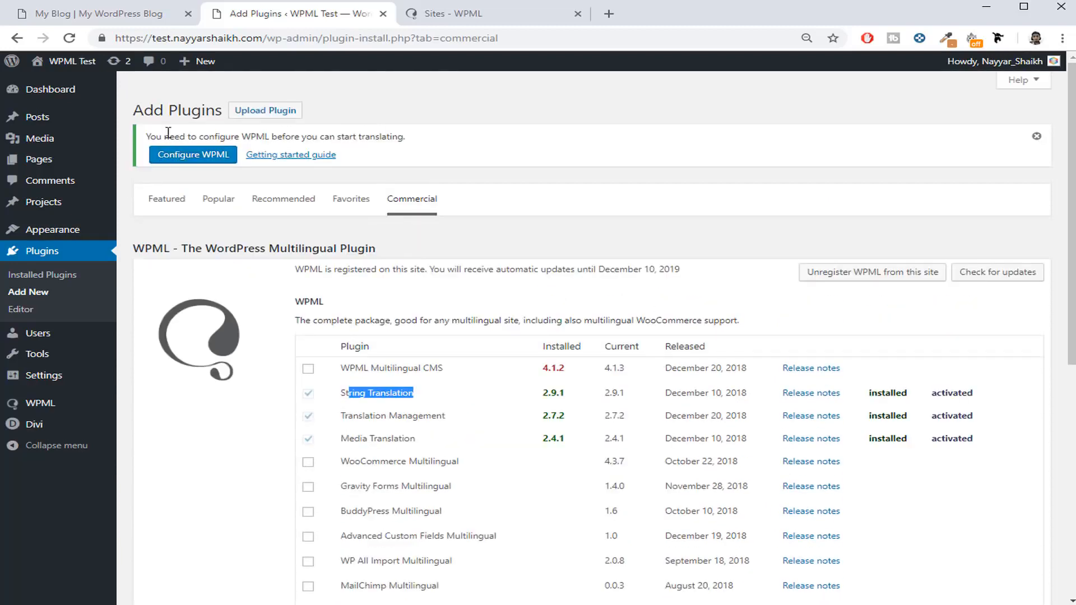
drag(147, 134, 449, 137)
click(248, 138)
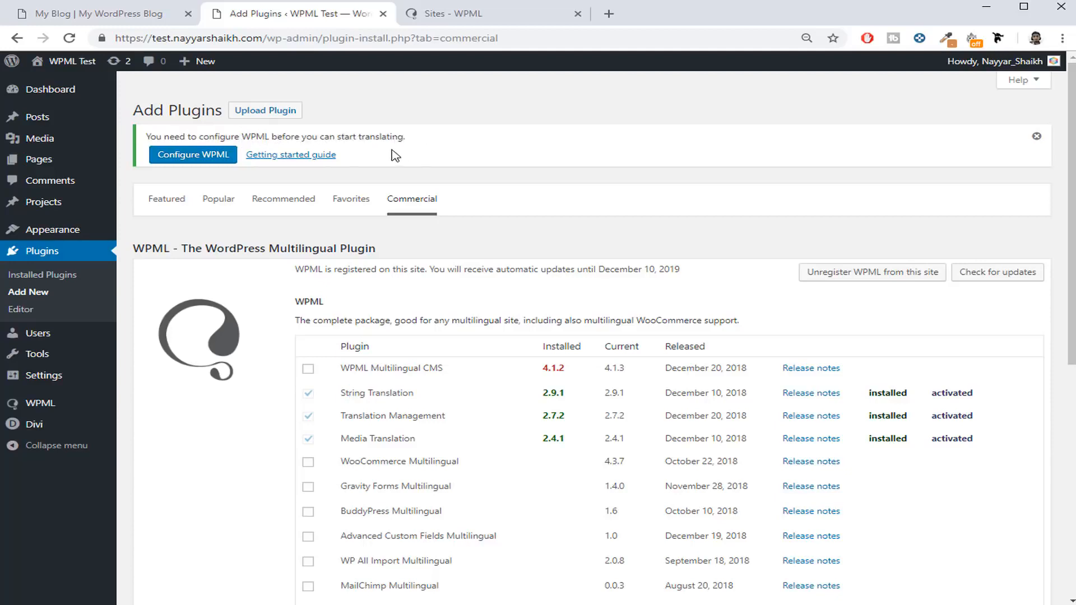
click(218, 157)
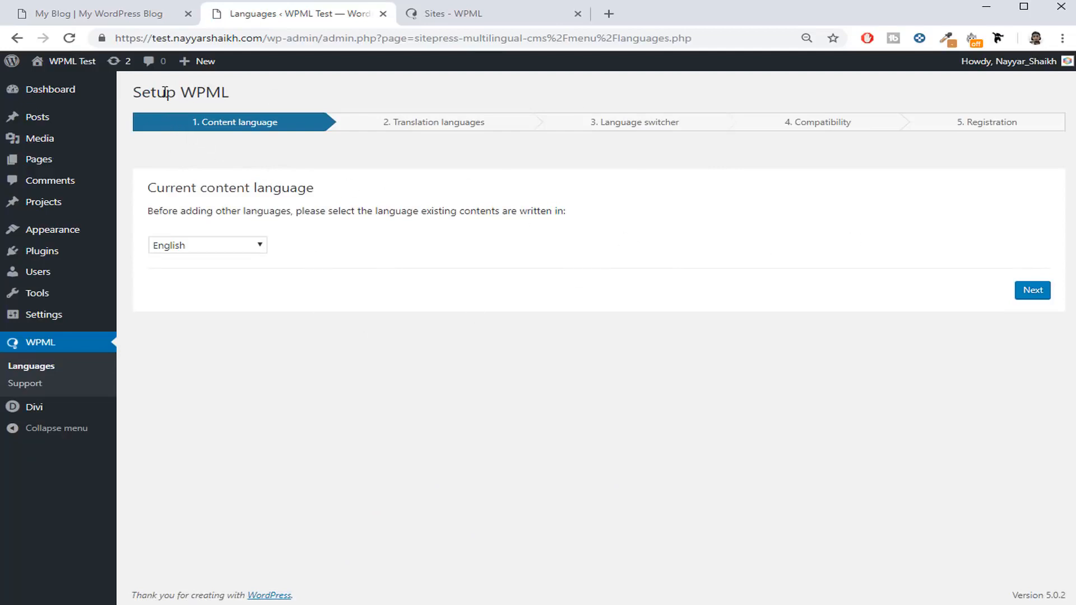
Go to the Dashboard and reopen the setup wizard through WPML's Languages page.
click(69, 95)
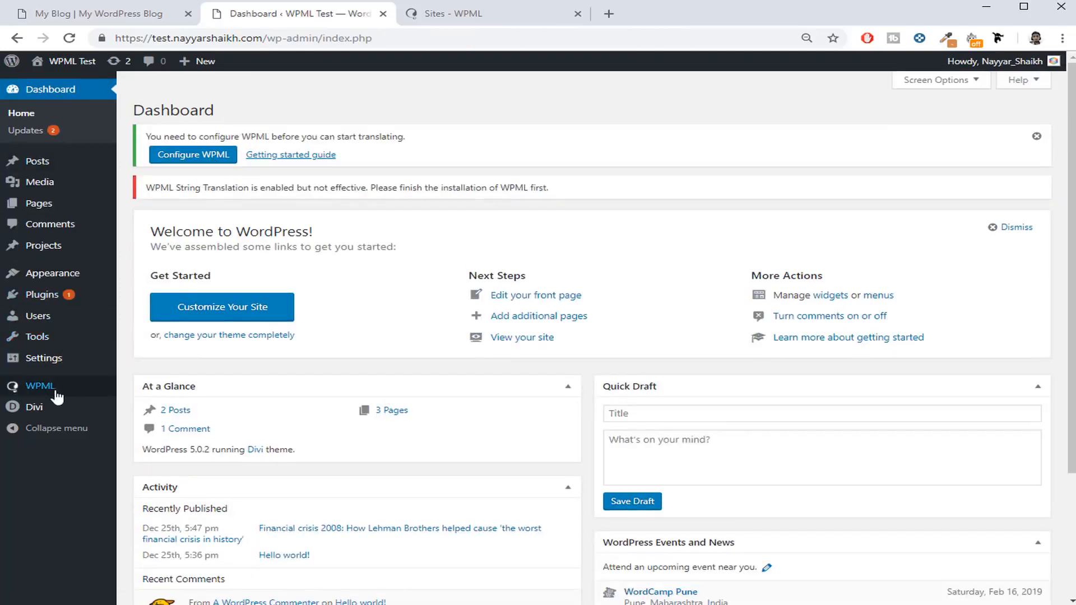
mouse_move(55, 393)
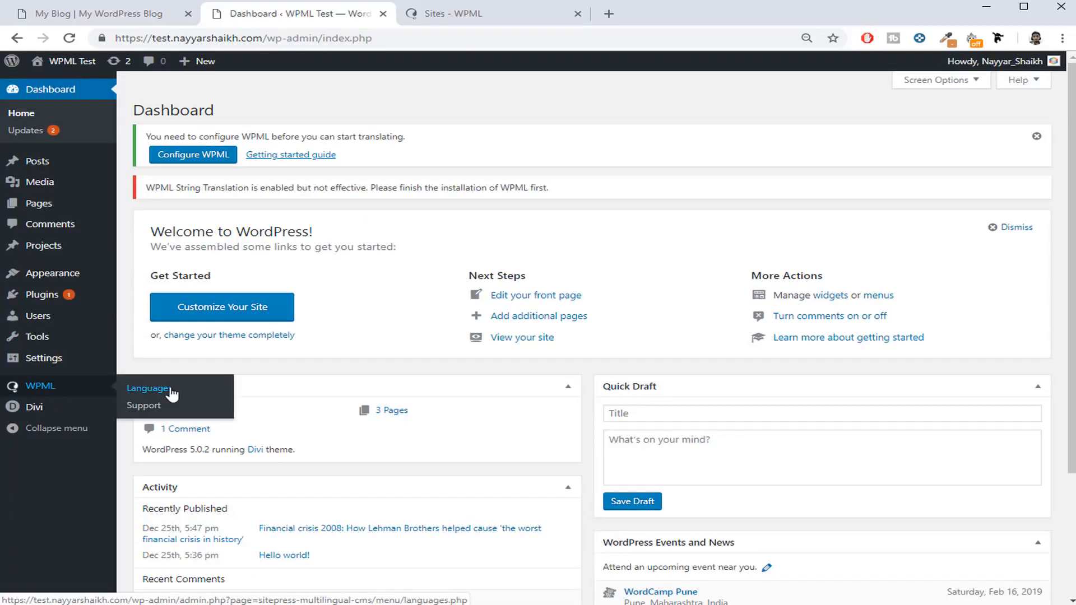
click(152, 390)
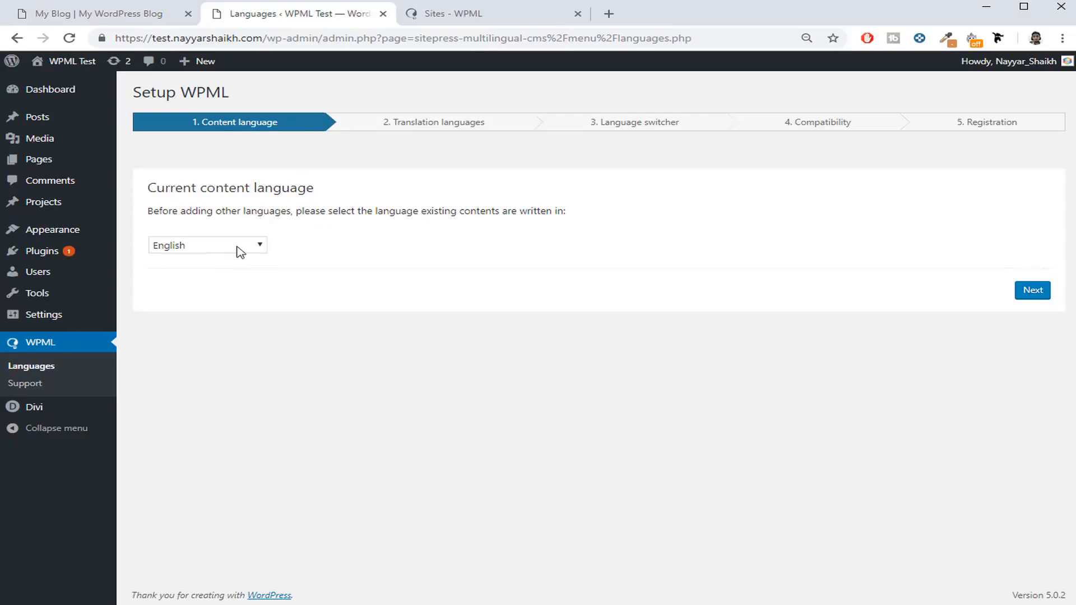
Keep English as the current content language, enable Hindi as a site language and proceed to the language switcher settings.
click(1036, 299)
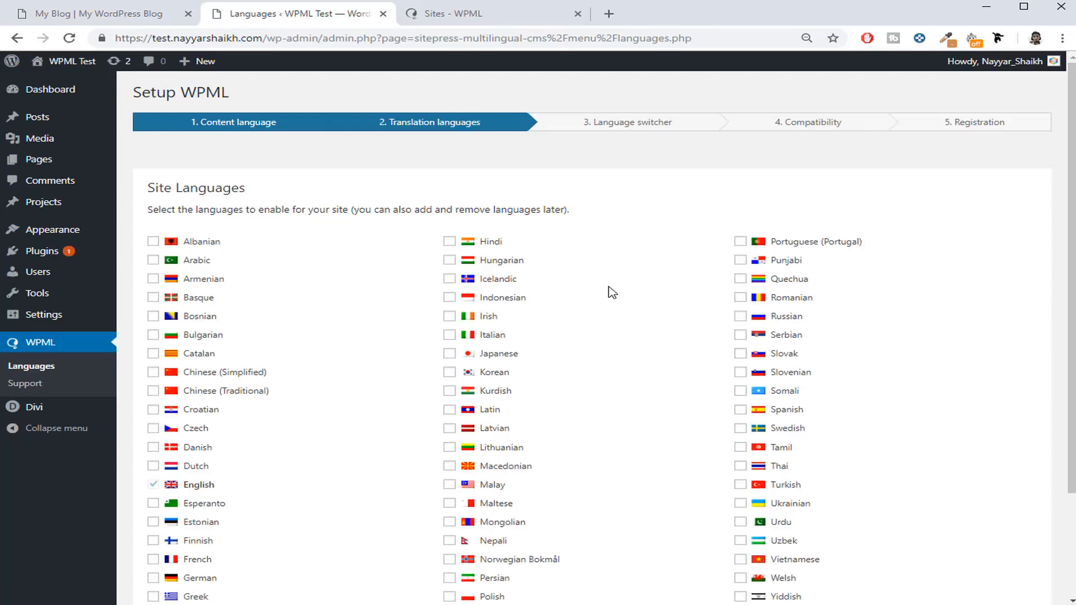
scroll(612, 293, down, 3)
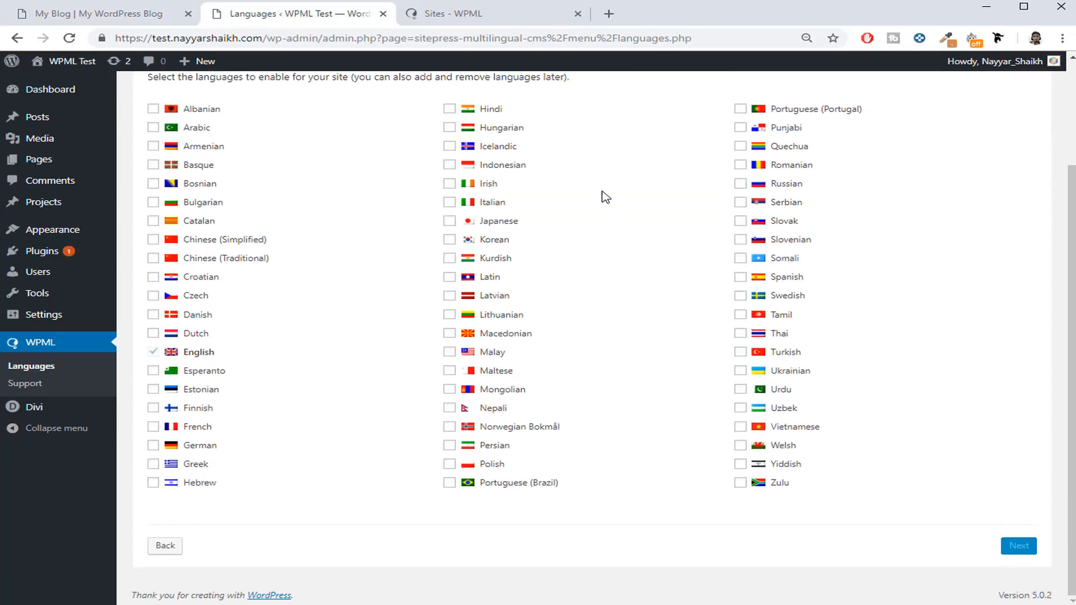
click(452, 112)
click(1030, 553)
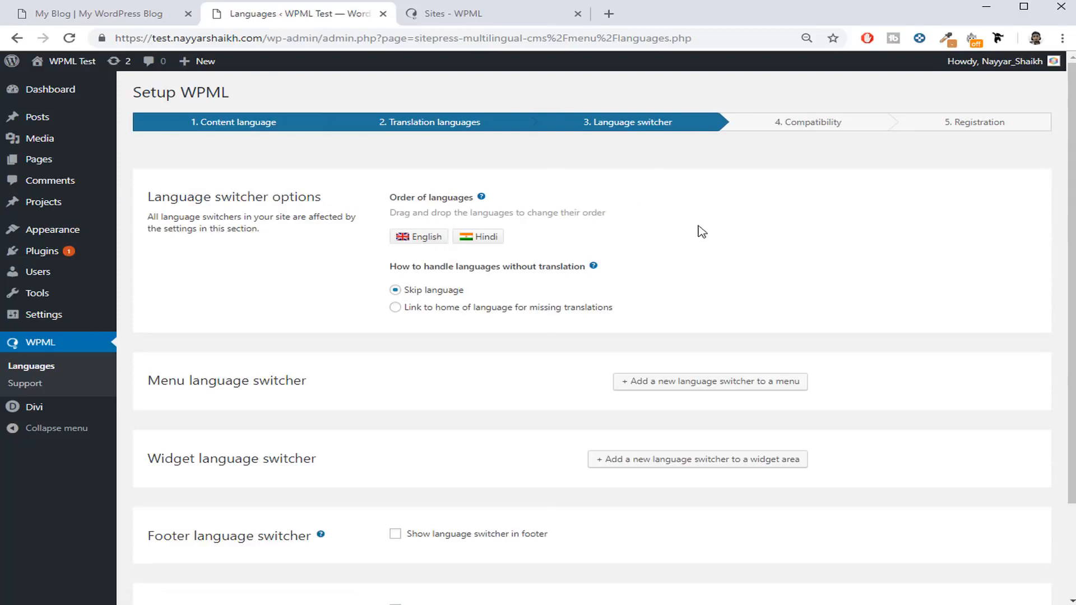
Review the language switcher options and look at the menu language switcher on the My Blog example site.
scroll(708, 336, down, 3)
scroll(708, 381, up, 3)
scroll(927, 285, down, 2)
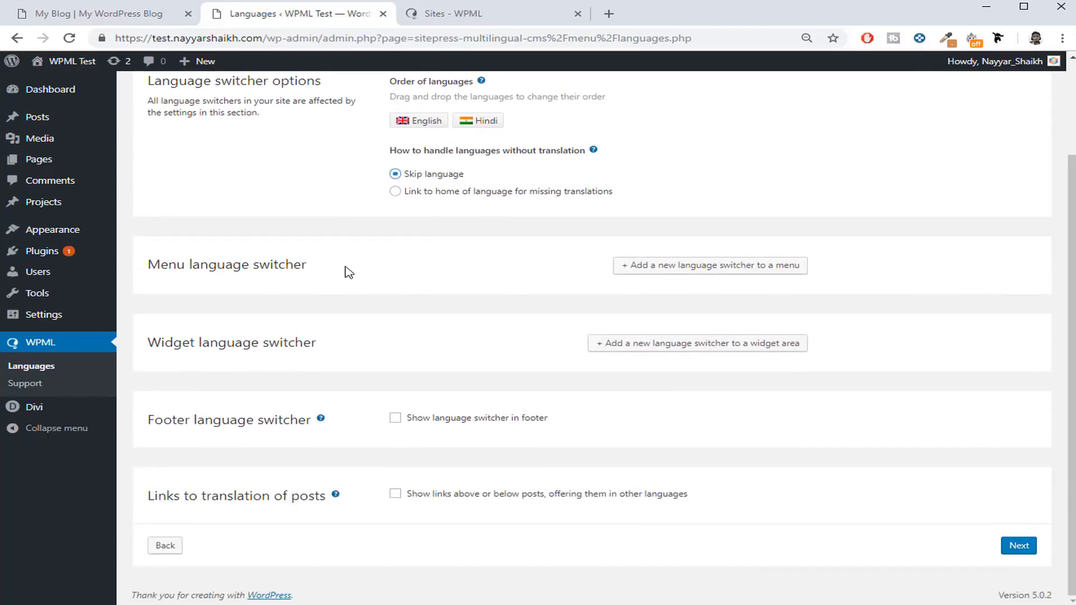
click(134, 16)
mouse_move(829, 100)
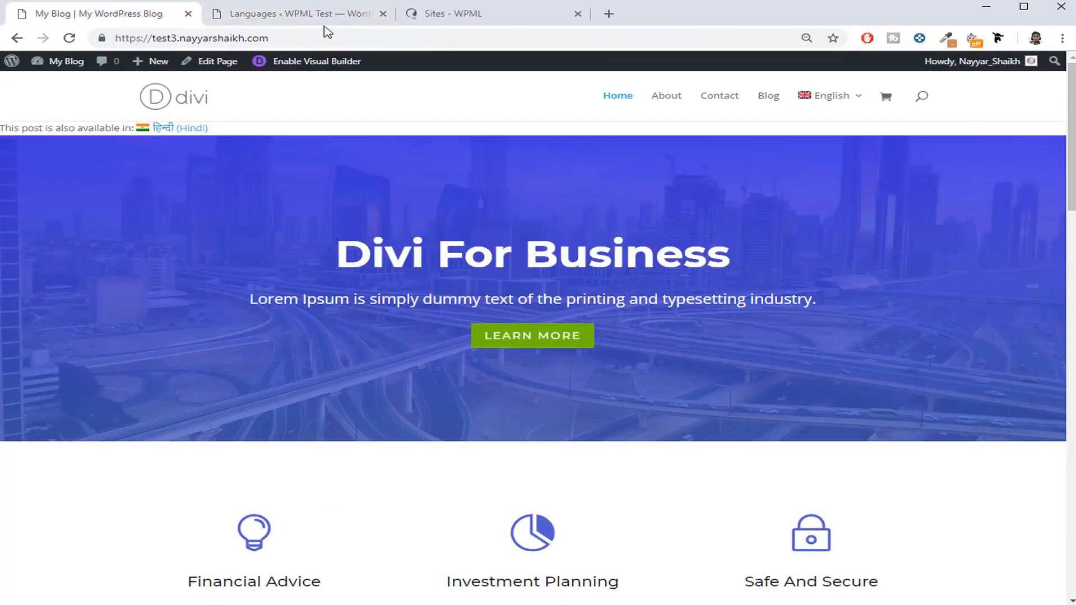
click(307, 18)
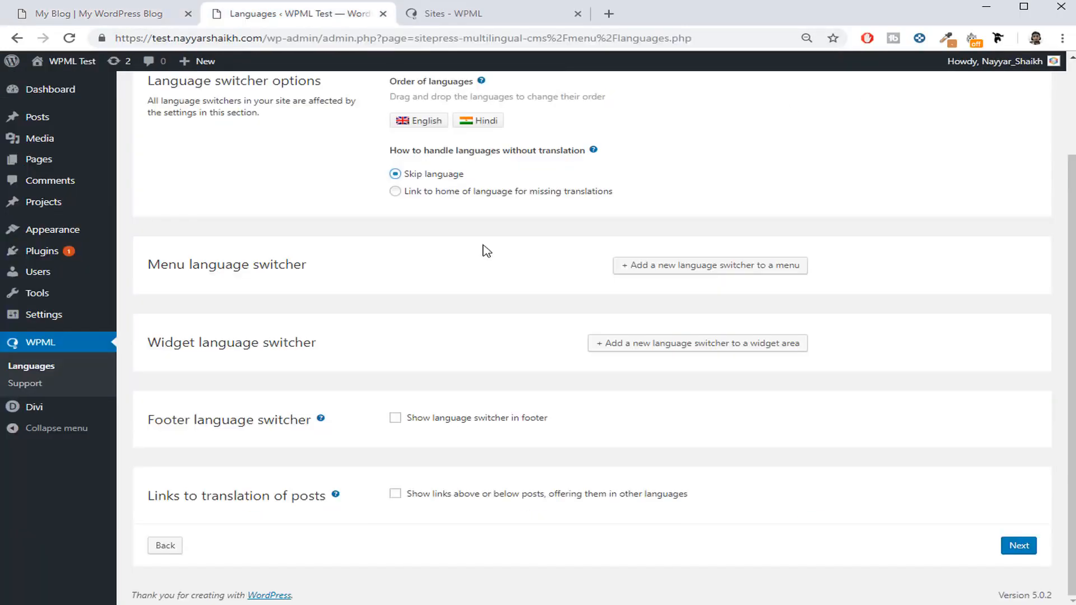
Start a new menu language switcher assigned to Main Menu and compare its placement with the My Blog example site.
click(688, 272)
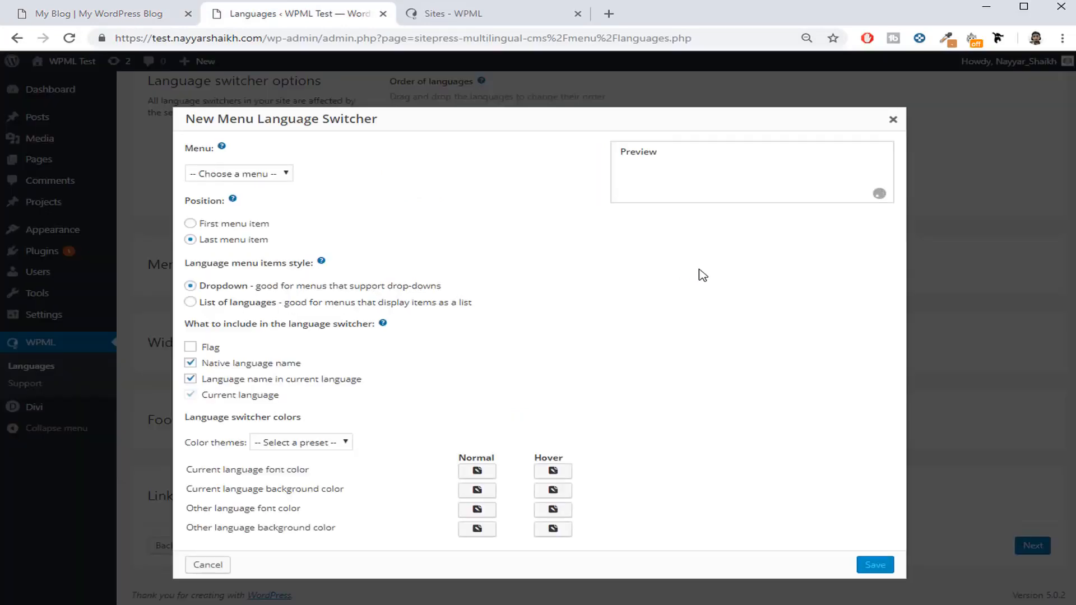
click(264, 177)
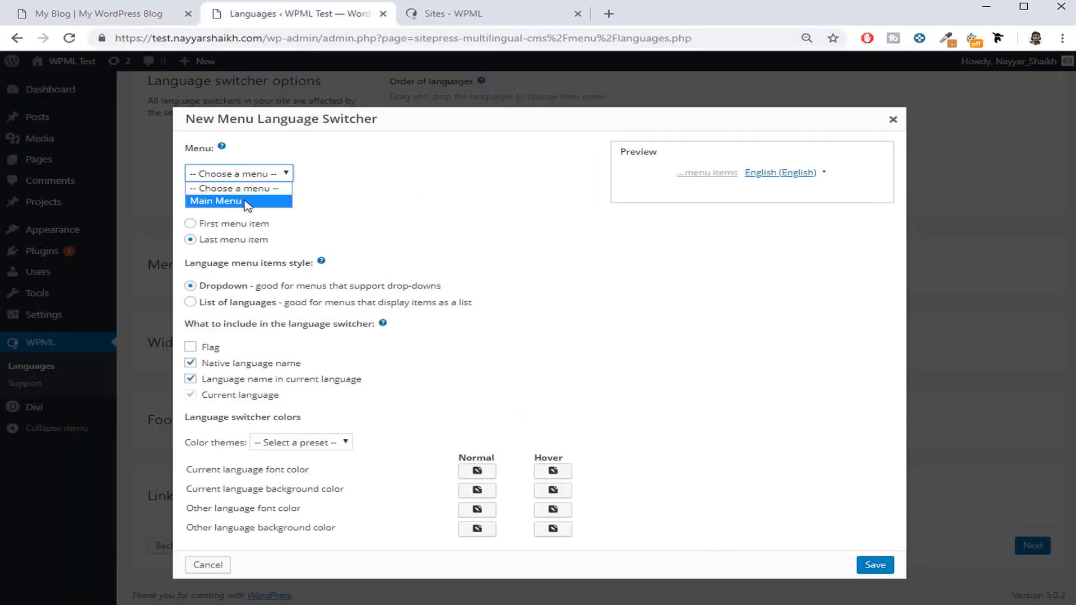
click(250, 201)
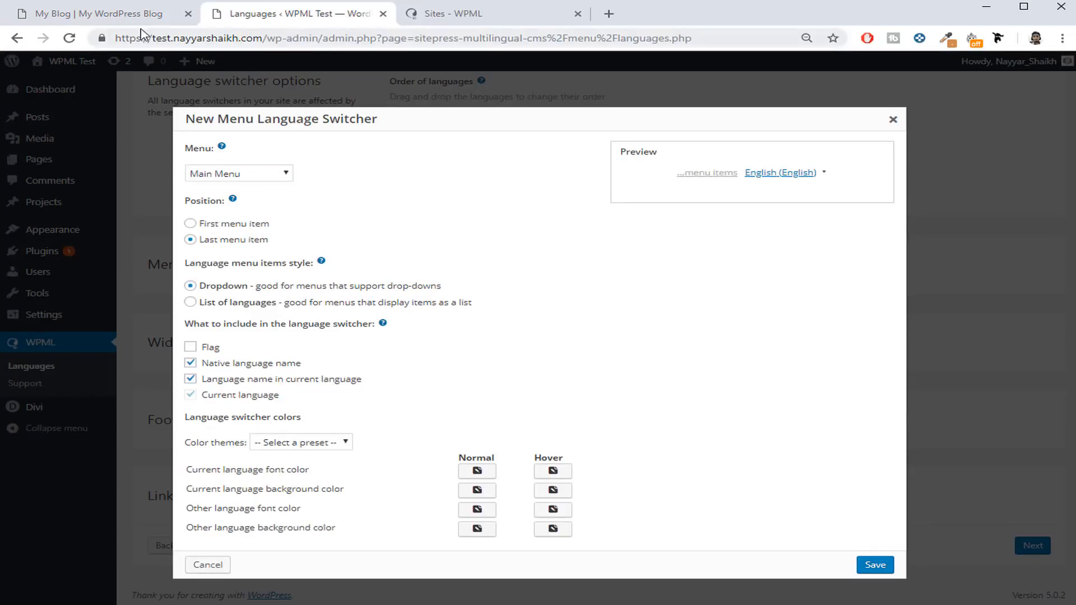
click(128, 15)
mouse_move(824, 101)
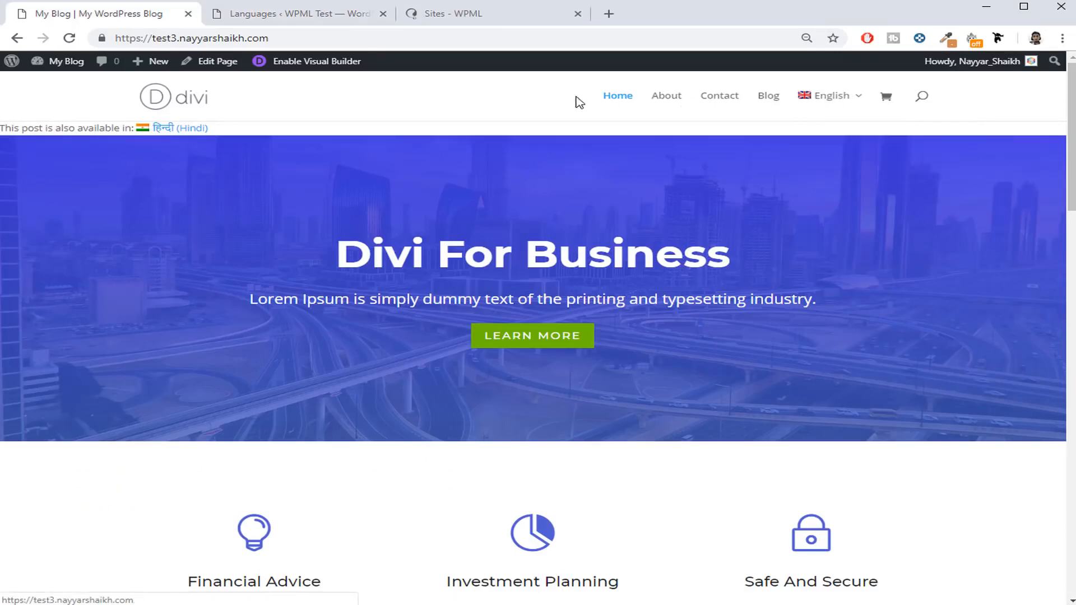
click(280, 24)
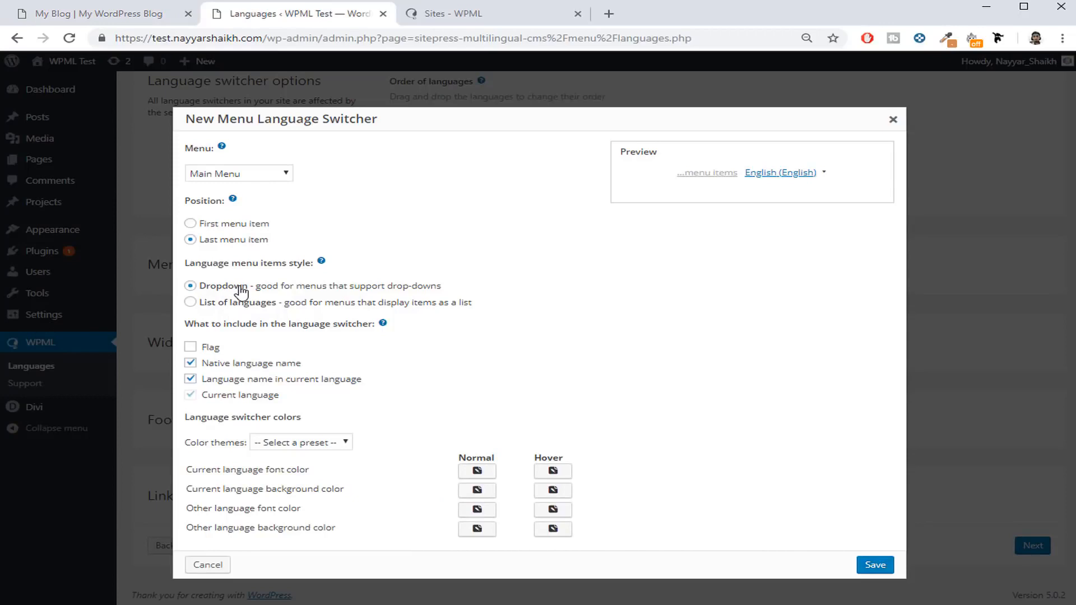
Include the flag and native language name in the menu switcher, exclude the language name in current language, and save it.
click(192, 348)
mouse_move(755, 179)
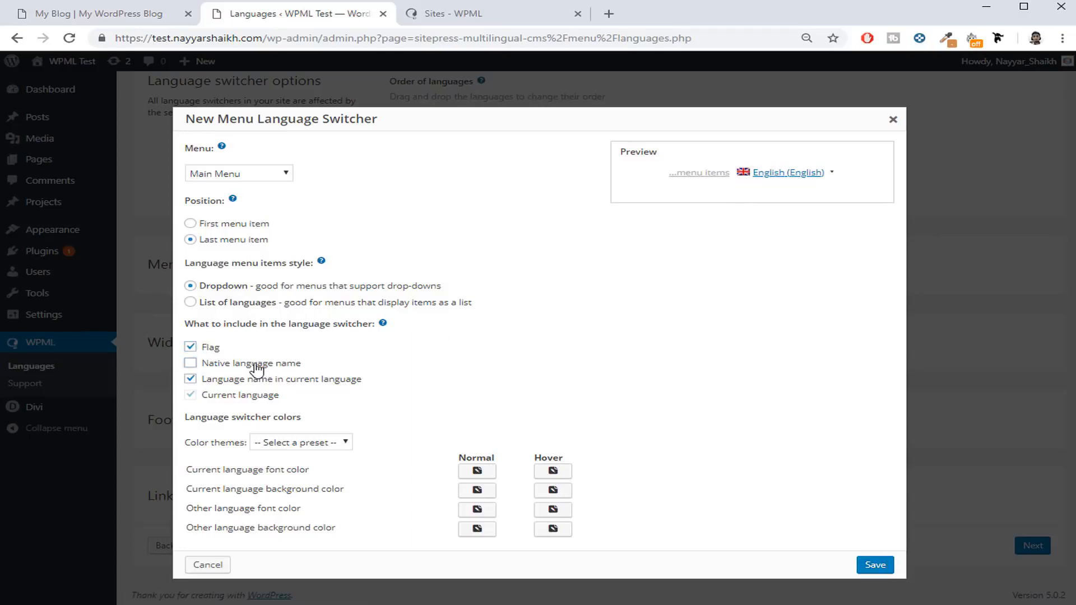
mouse_move(788, 178)
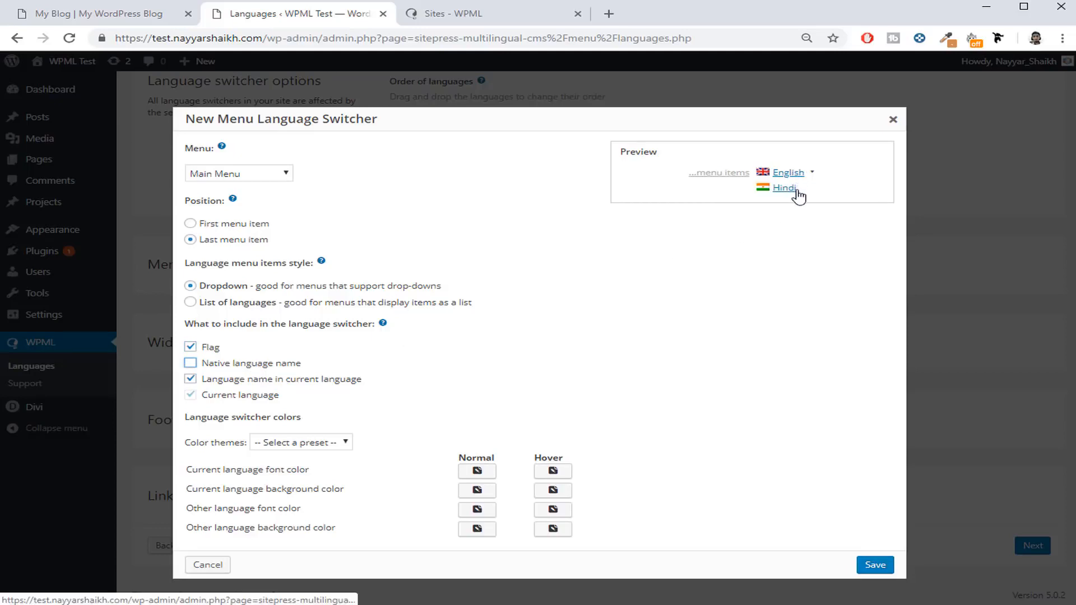
click(244, 365)
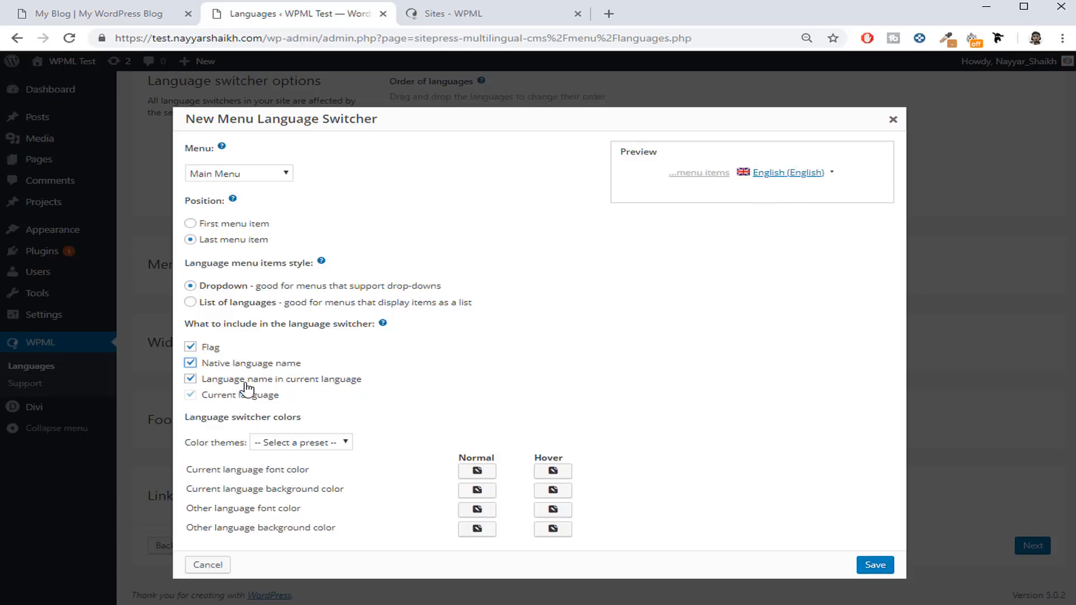
click(247, 382)
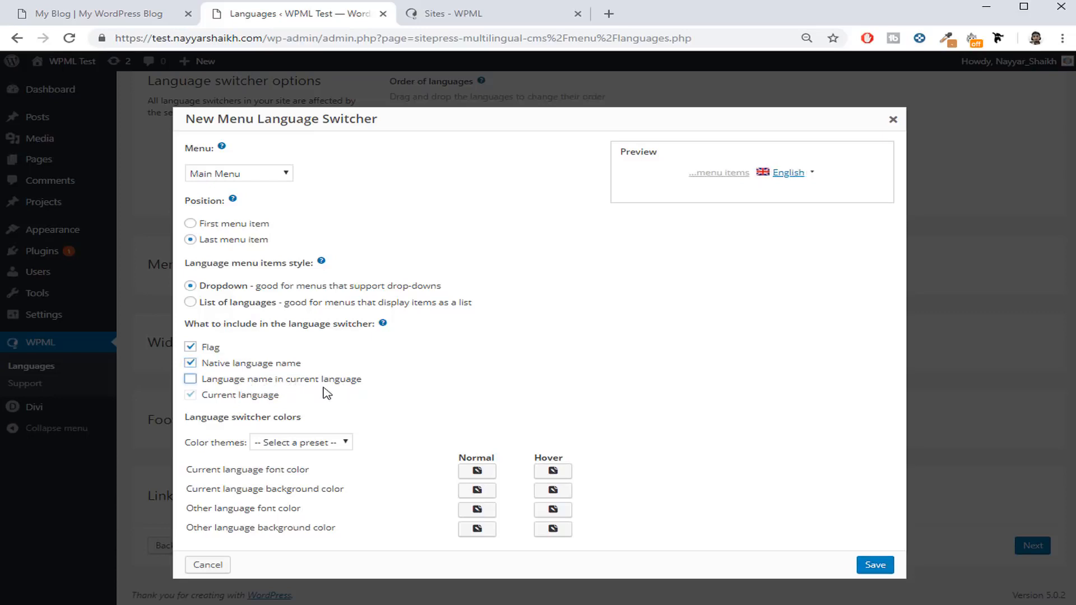
mouse_move(799, 173)
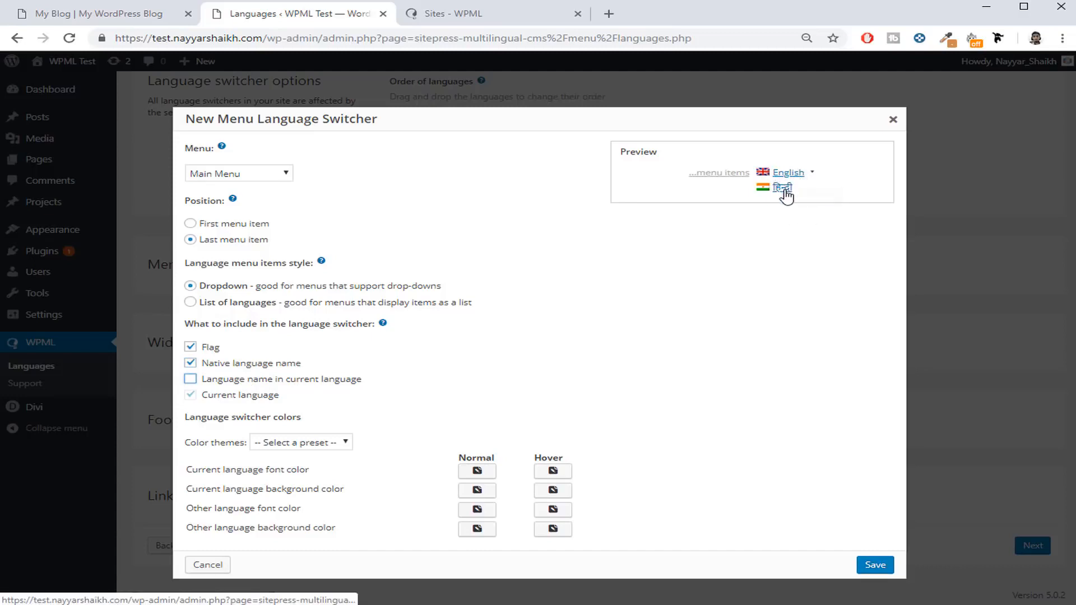
click(875, 565)
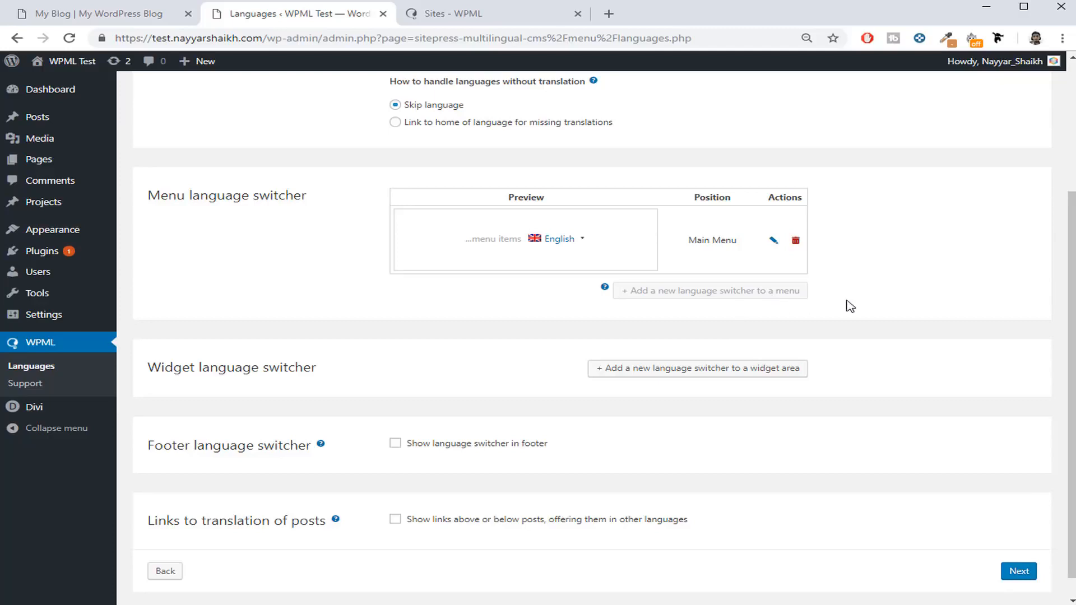
Enable the footer language switcher and save it with the Horizontal List style and all display items included.
scroll(851, 307, down, 1)
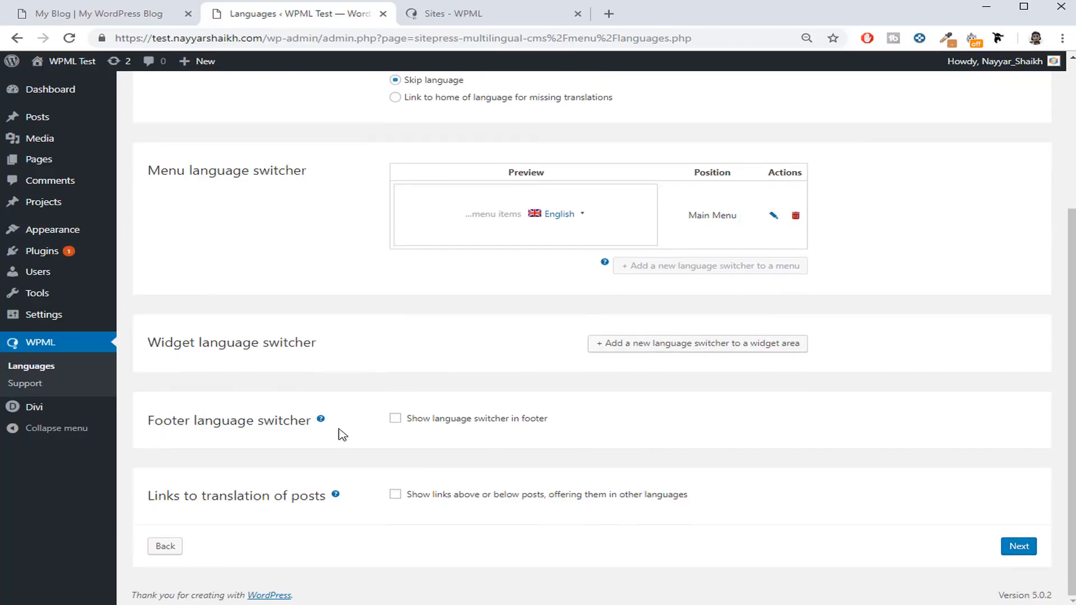
click(395, 418)
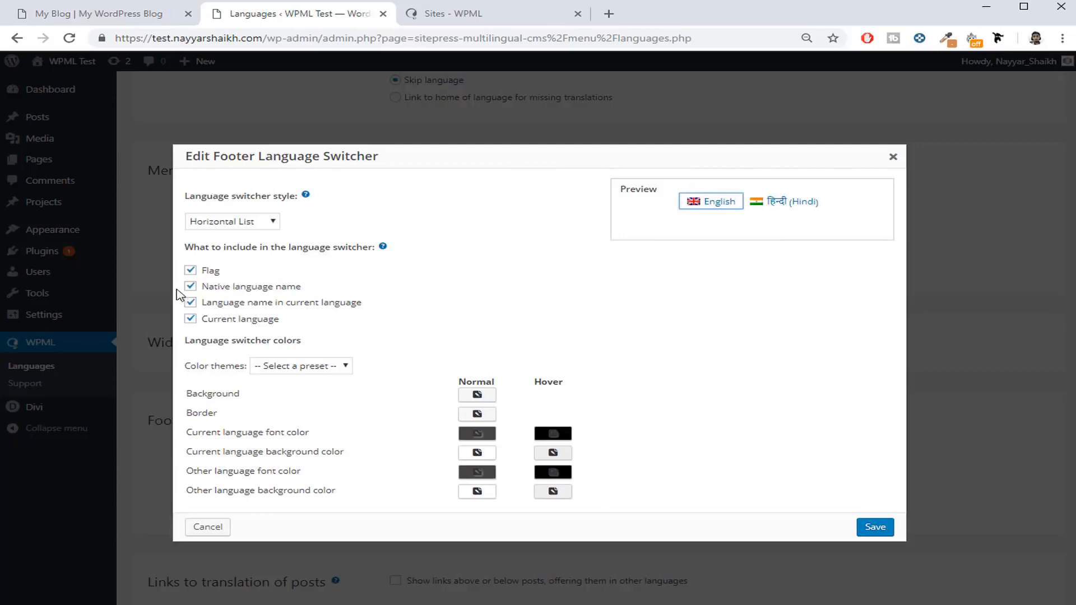
click(875, 528)
Examine the footer language switcher on the My Blog example site, then return to the WPML language setup.
click(120, 16)
scroll(528, 309, down, 6)
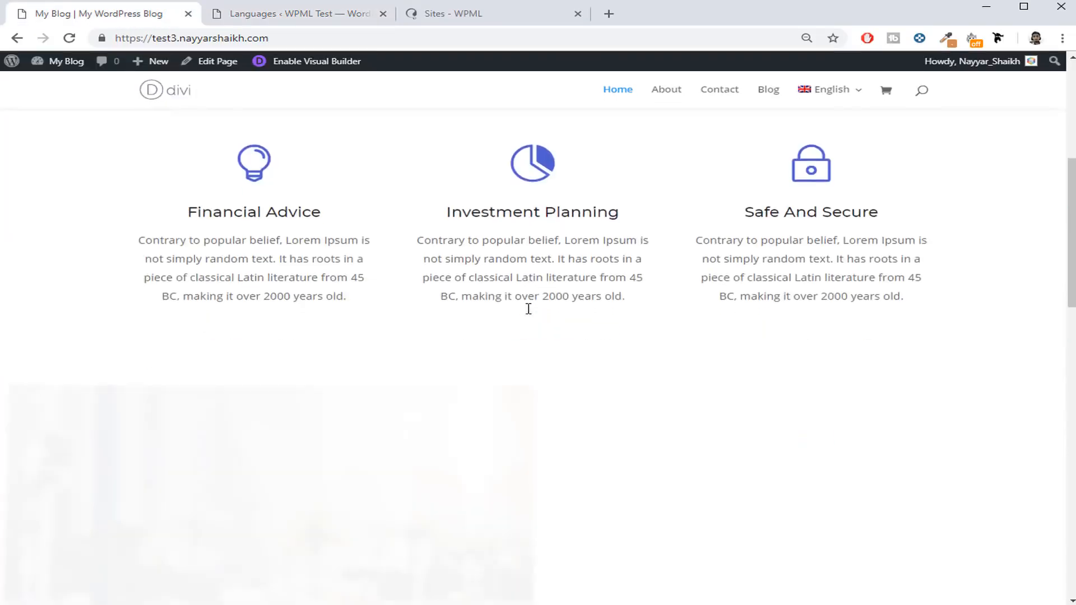
scroll(528, 309, down, 10)
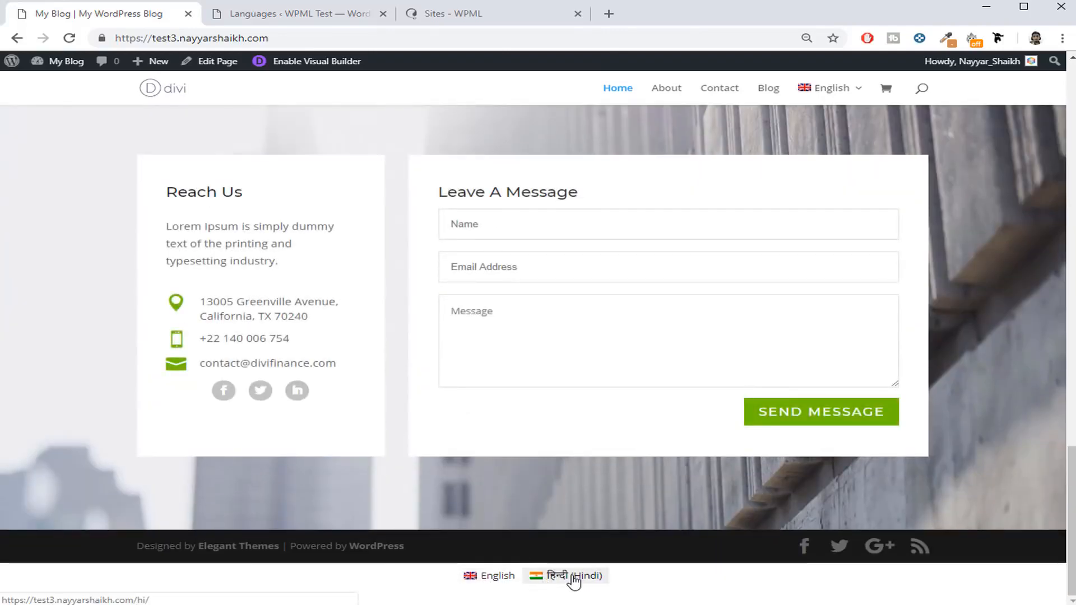
click(347, 14)
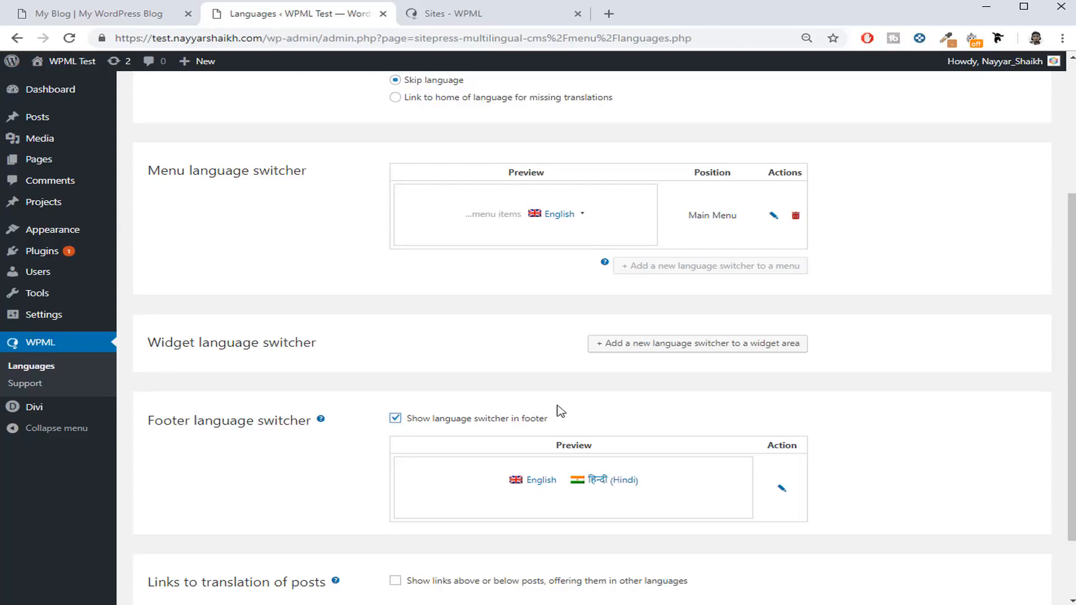
Enable links to post translations and save them above the post with the native language name and the language name in current language.
scroll(616, 405, down, 2)
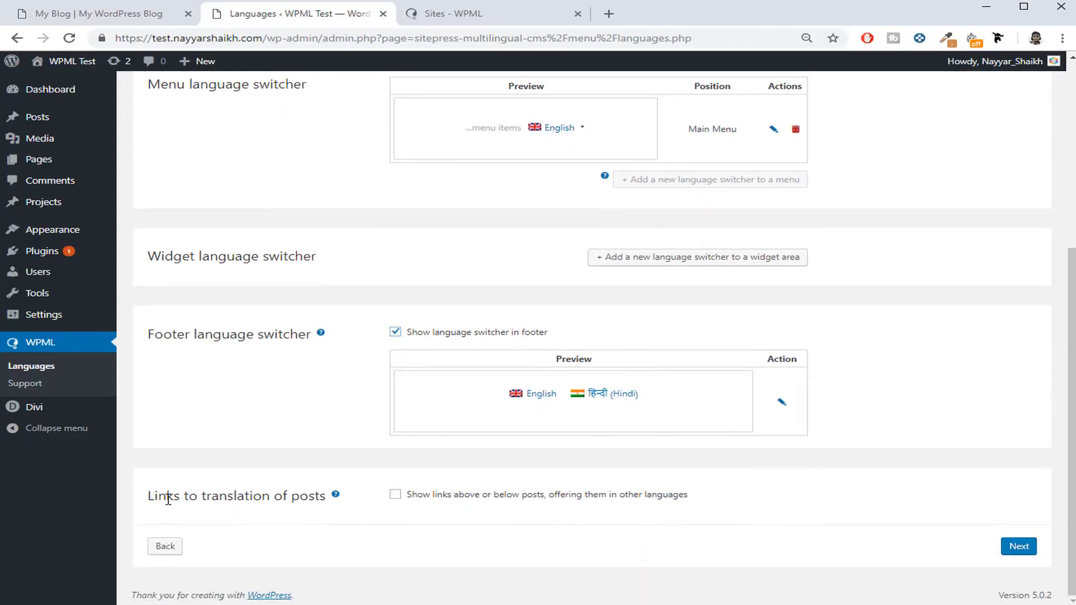
drag(147, 497, 285, 503)
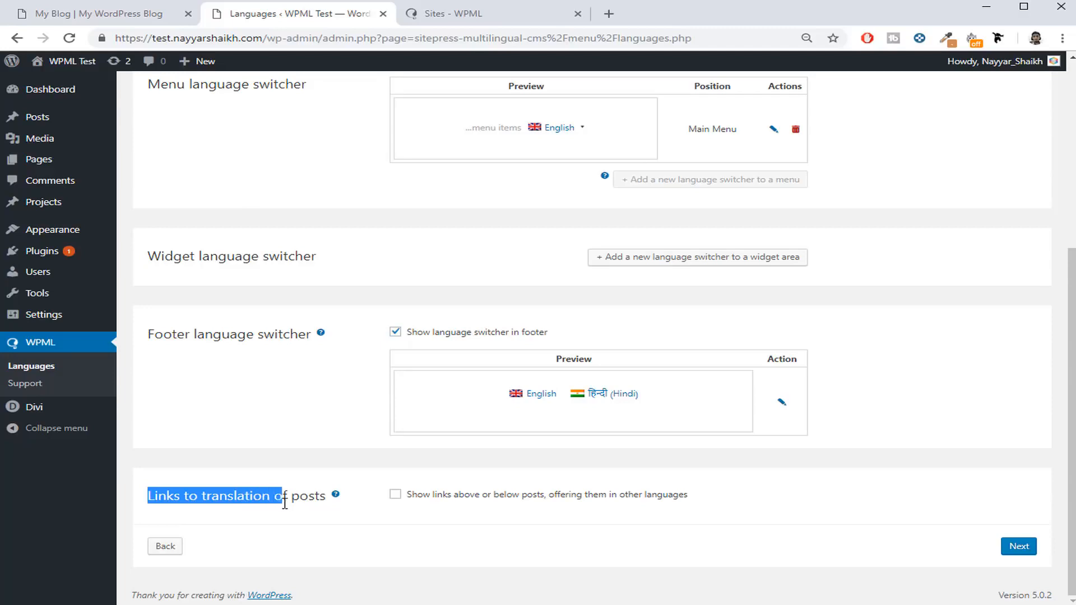
click(395, 494)
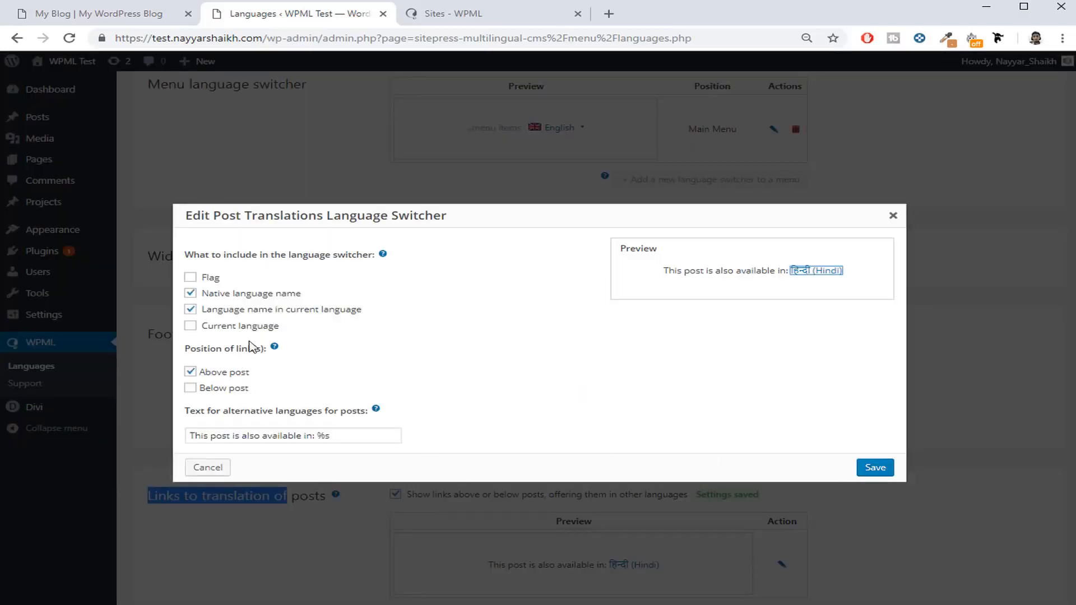
click(890, 472)
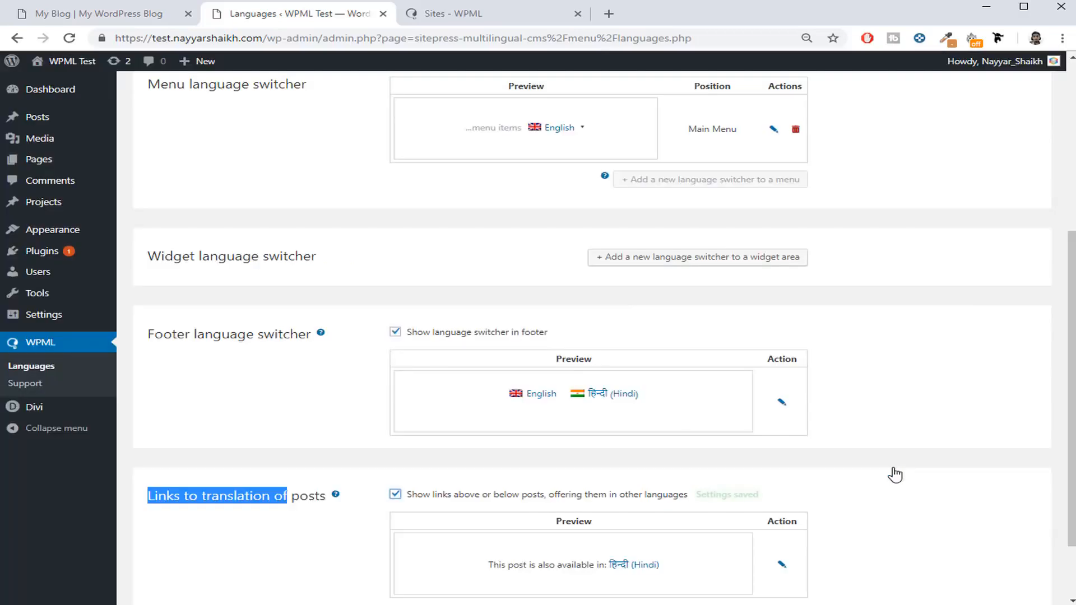
scroll(841, 476, down, 2)
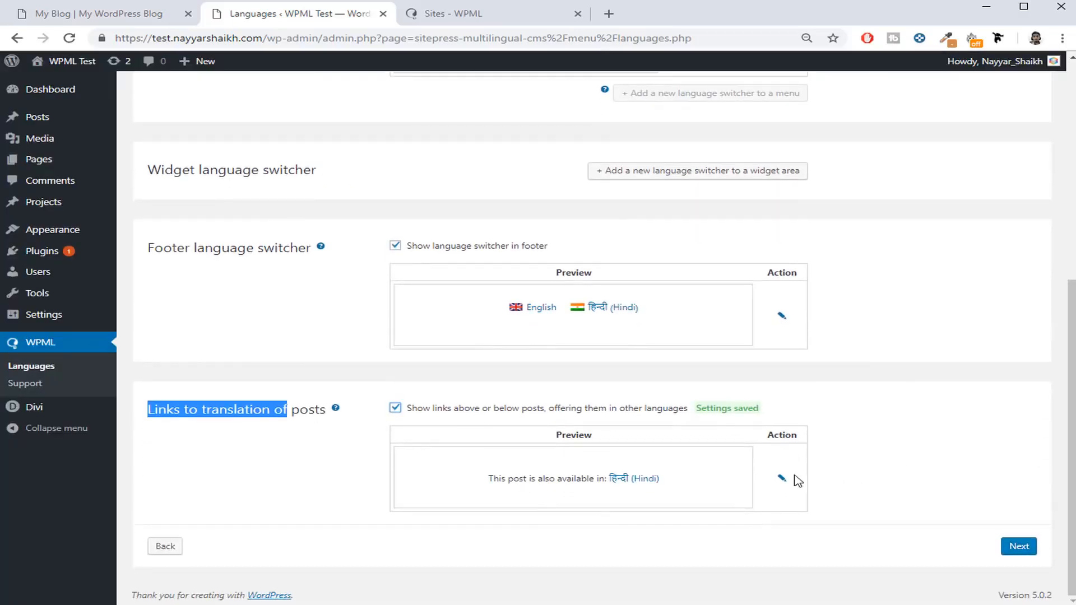
Examine the post translation link above the My Blog example page, then return to the WPML language setup.
click(92, 15)
scroll(314, 302, up, 6)
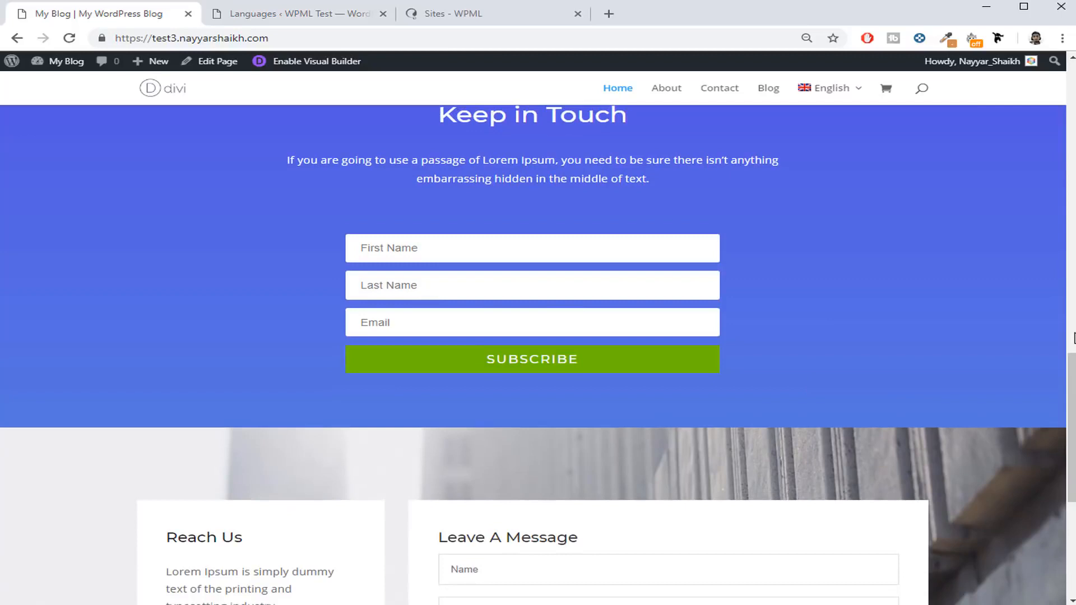
scroll(1033, 361, up, 15)
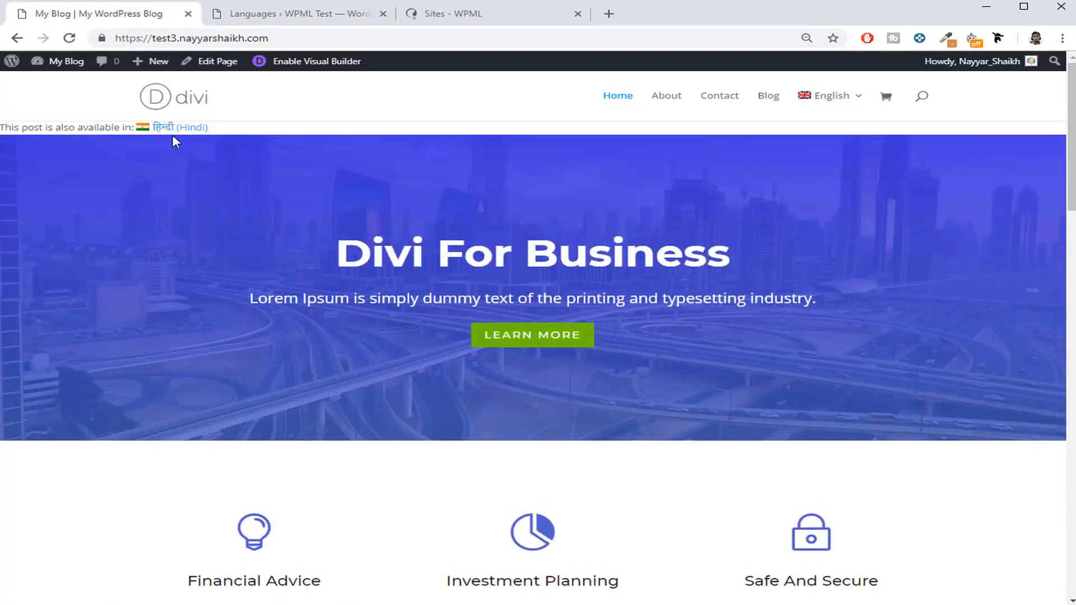
drag(224, 133, 95, 128)
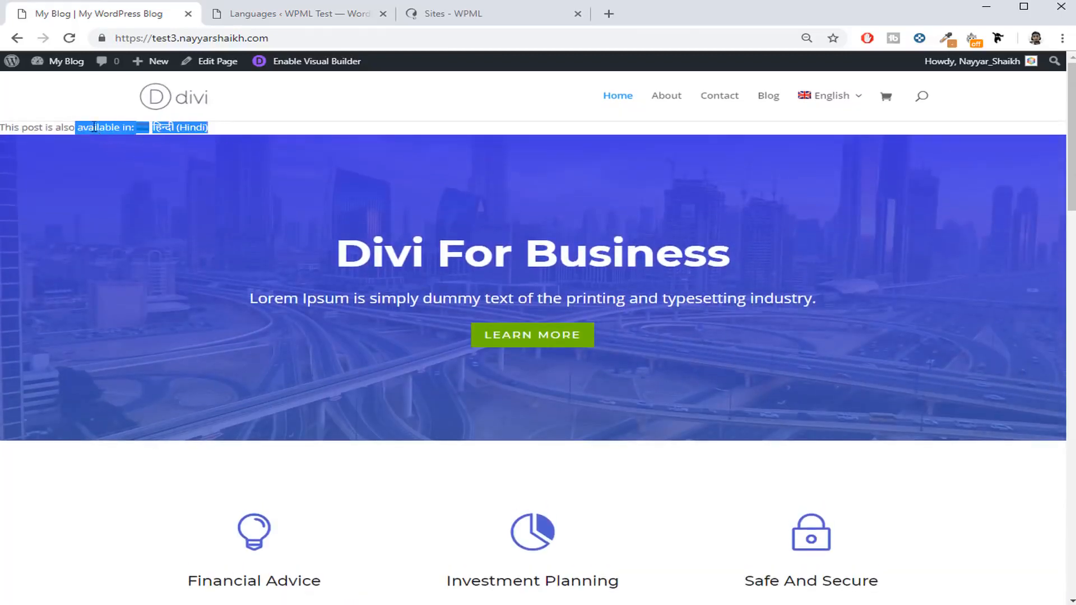
click(281, 123)
drag(237, 126, 1, 134)
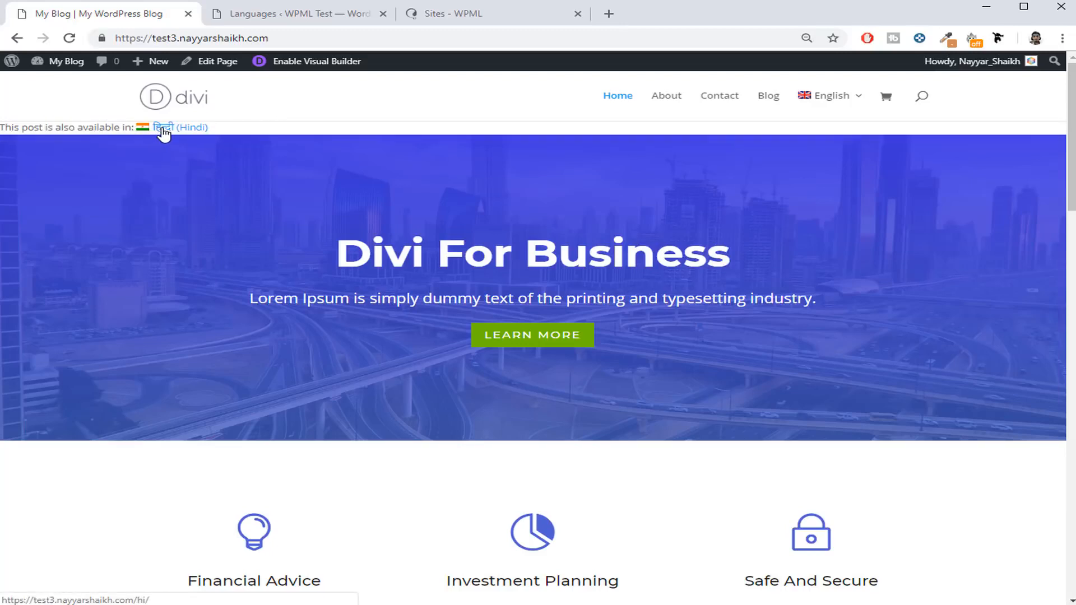
click(325, 16)
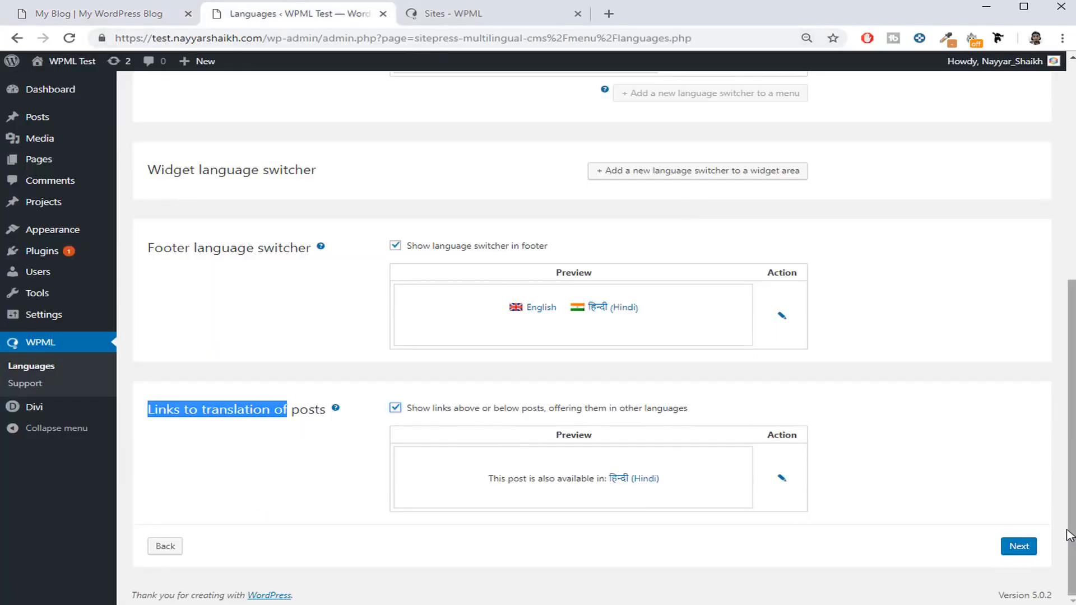
Complete the WPML setup wizard, choosing to send theme and plugins information for faster support and compatibility alerts.
scroll(750, 407, up, 2)
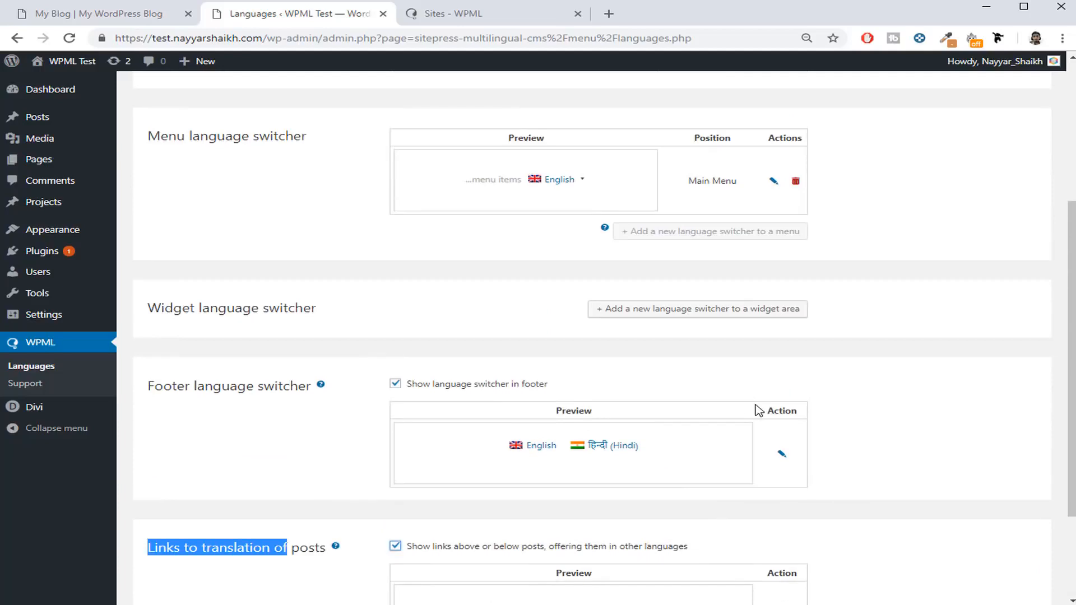
scroll(756, 411, down, 3)
click(1017, 552)
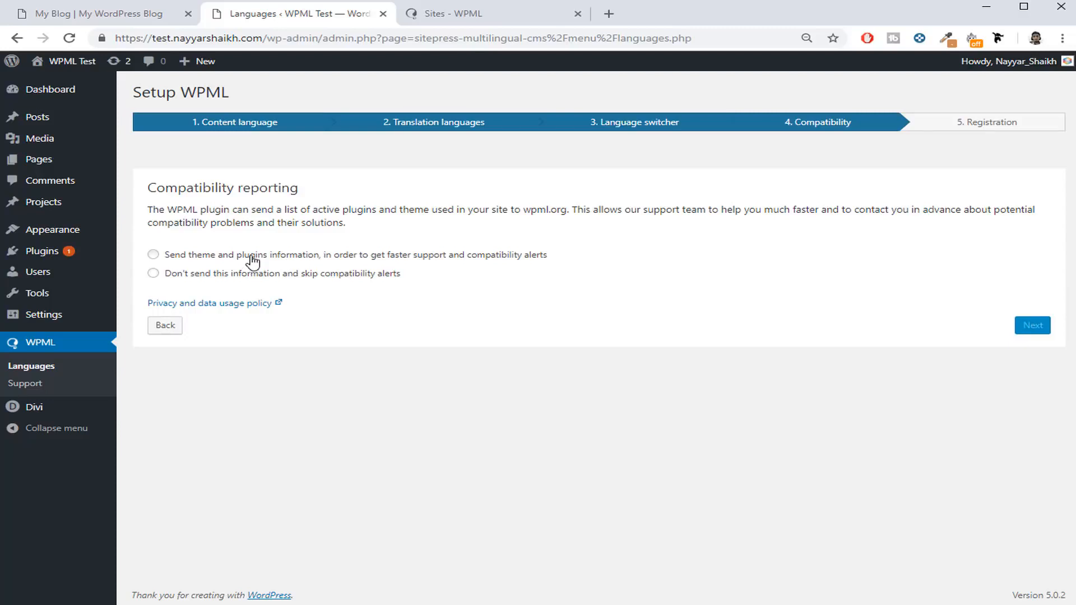
click(287, 257)
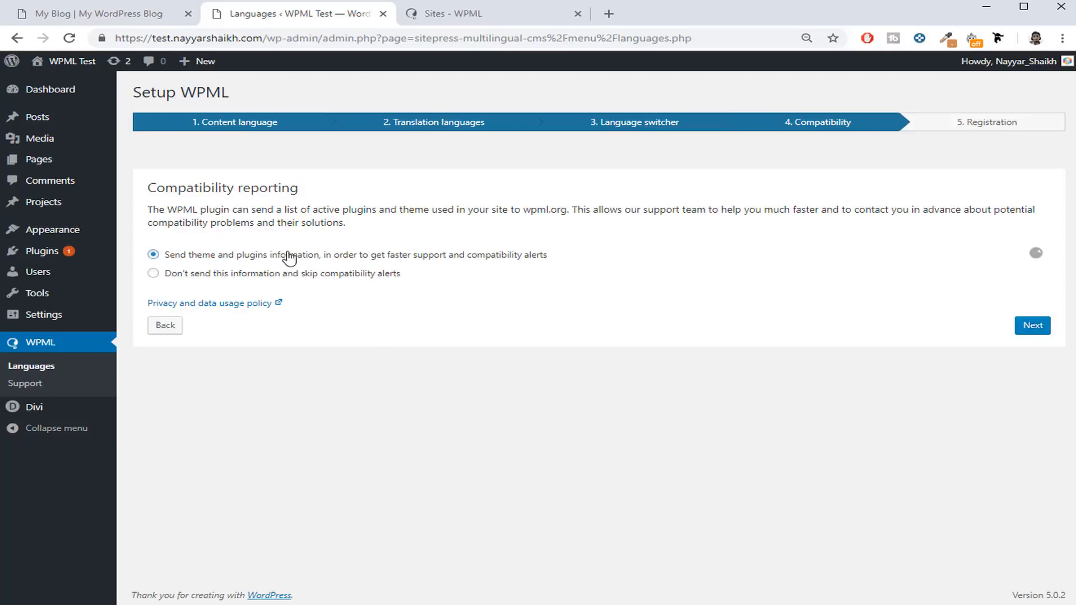
click(1026, 331)
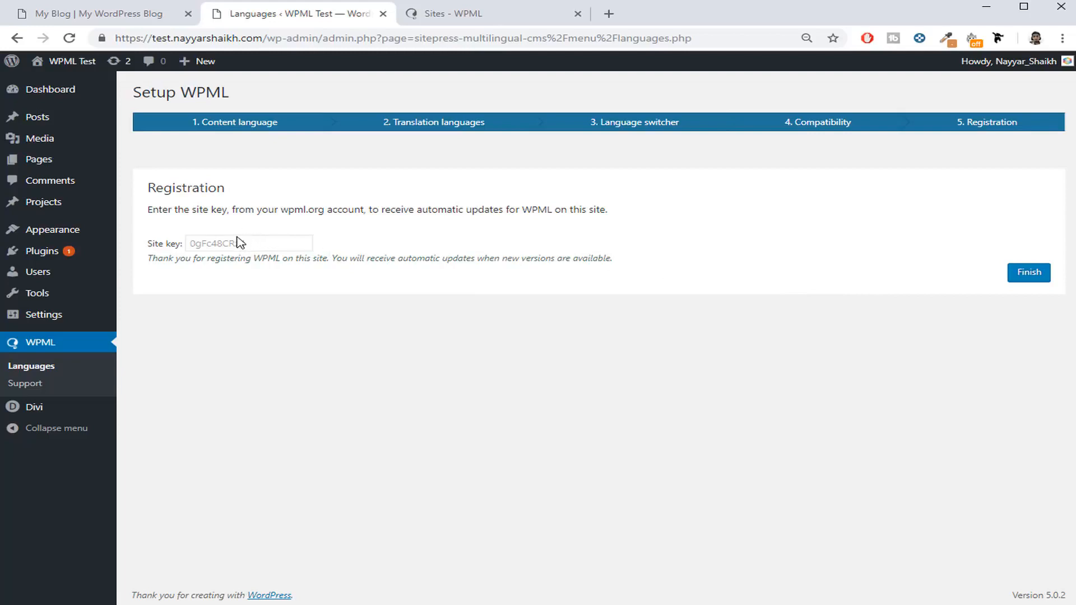
click(1033, 275)
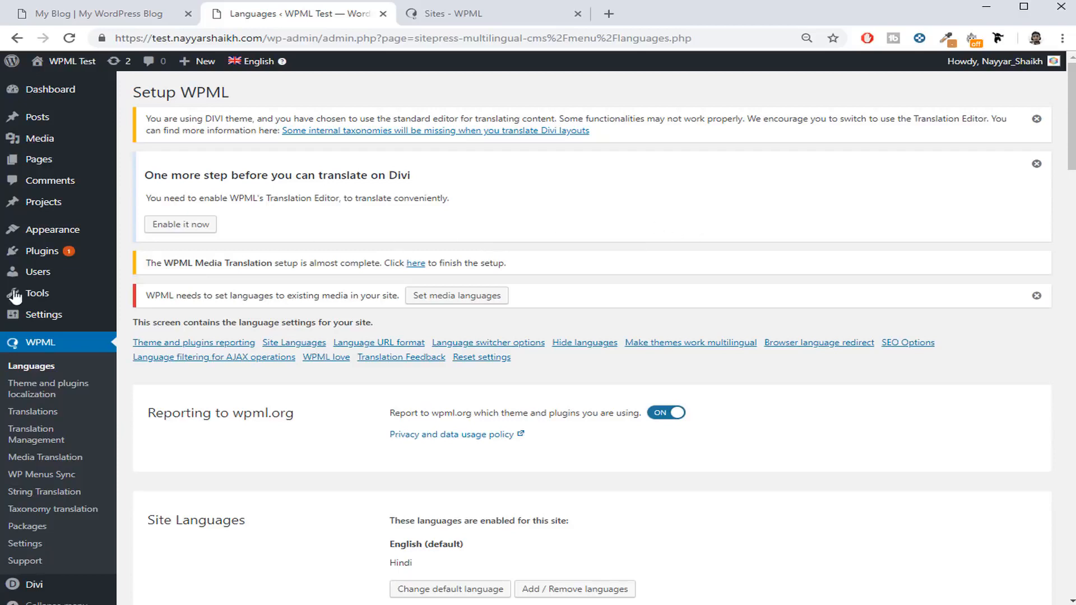
In WPML's settings, set the translation editor for posts and pages to the Advanced Translation Editor.
click(25, 546)
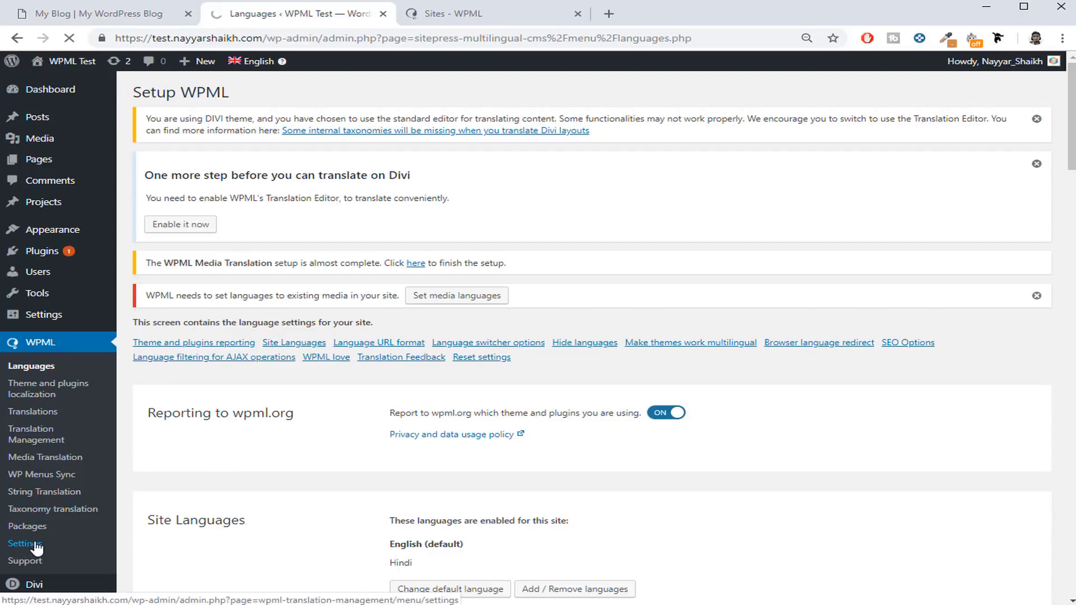
scroll(635, 386, down, 2)
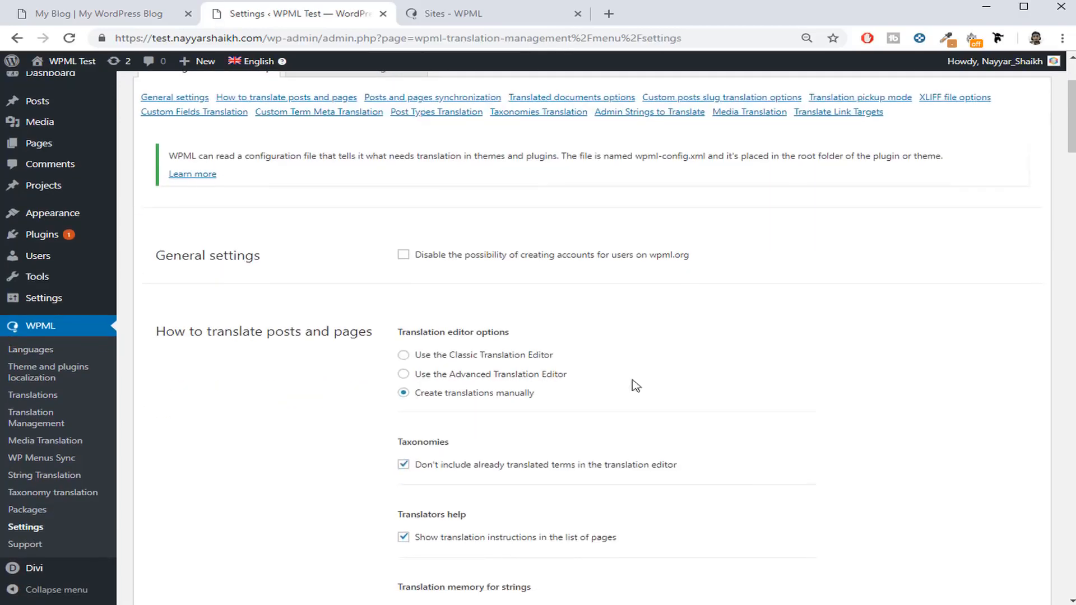
drag(373, 331, 301, 332)
click(302, 333)
click(437, 375)
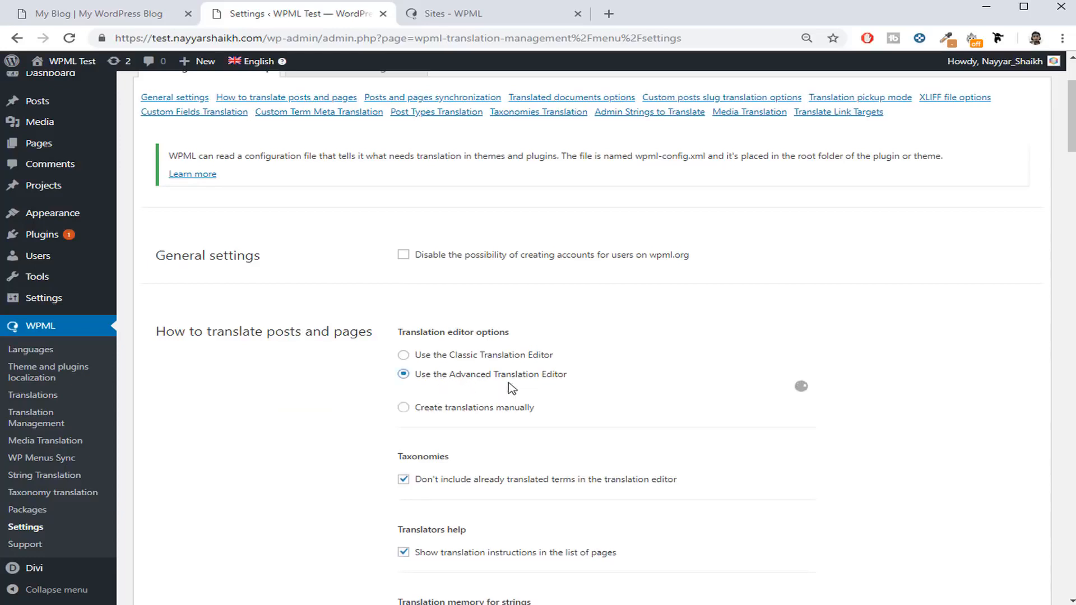
scroll(621, 391, down, 6)
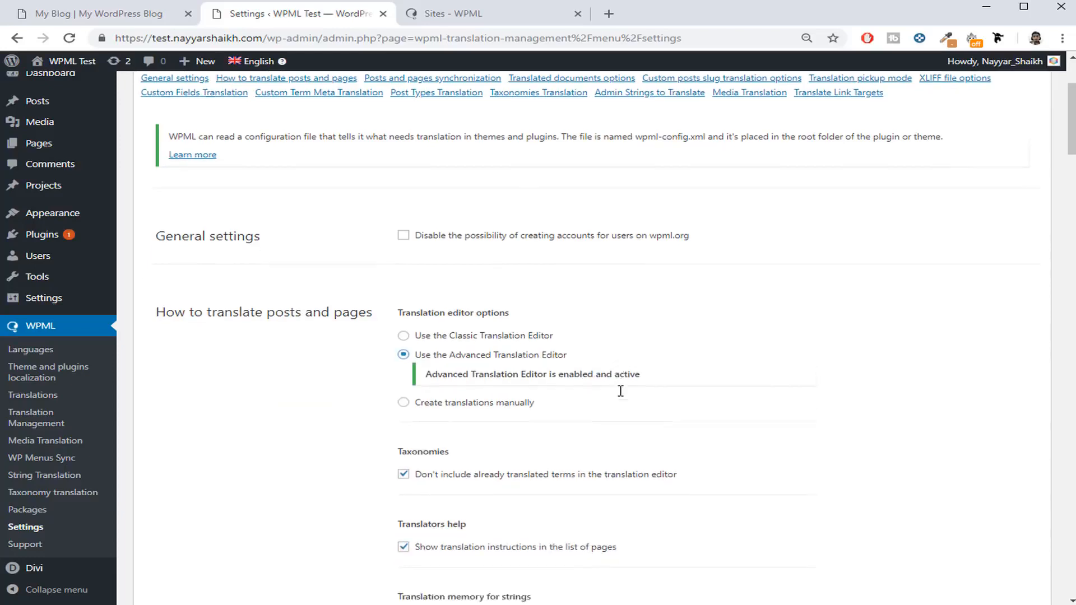
click(797, 381)
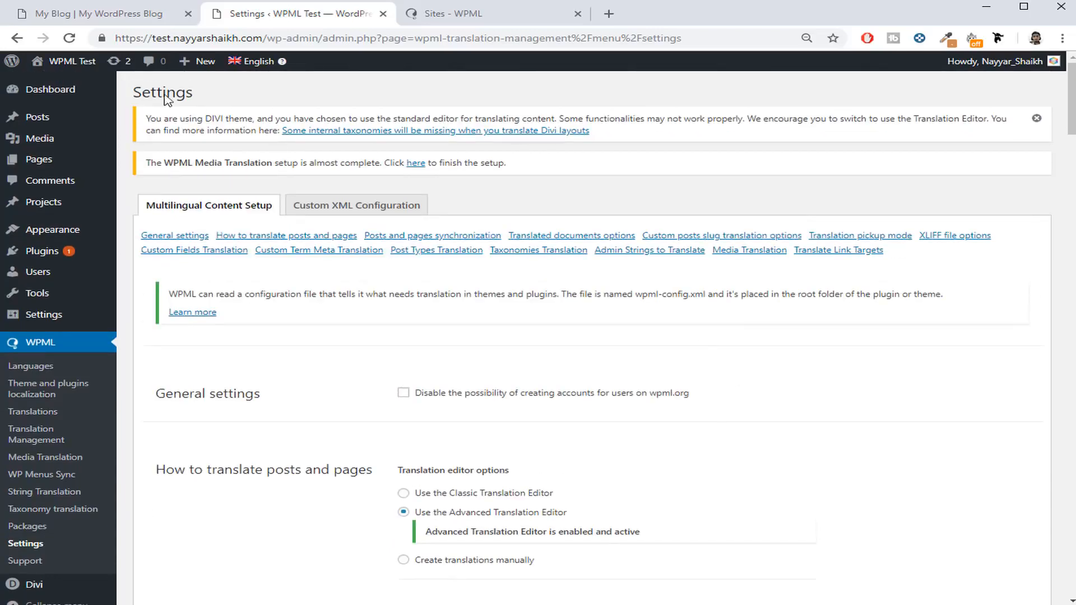
From the Dashboard notice, set languages for existing media, run the existing media translation and duplication, and apply the new-content media options.
click(41, 100)
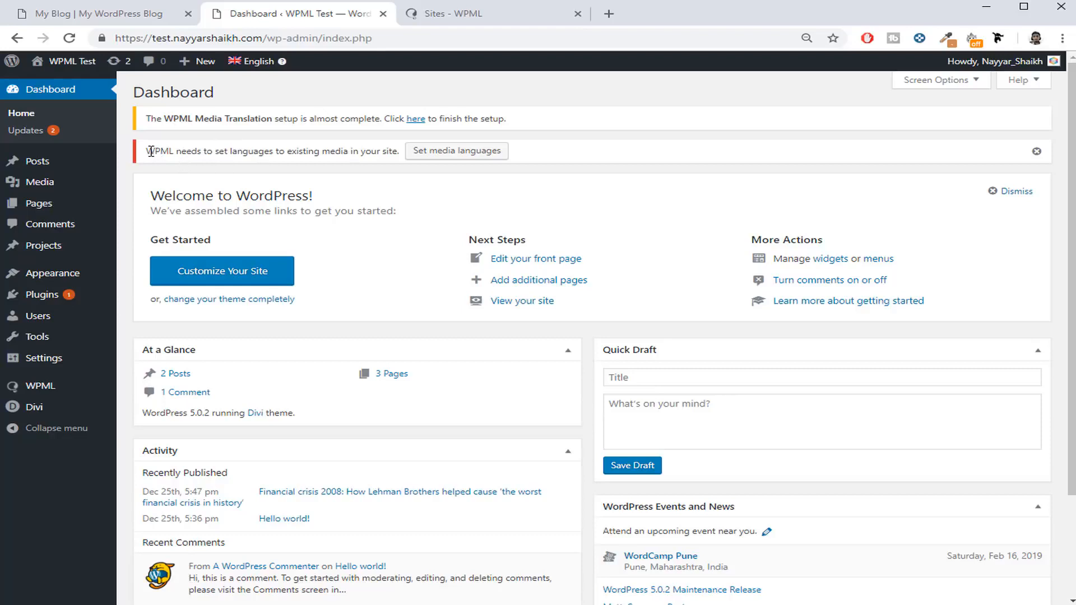
drag(151, 151, 343, 152)
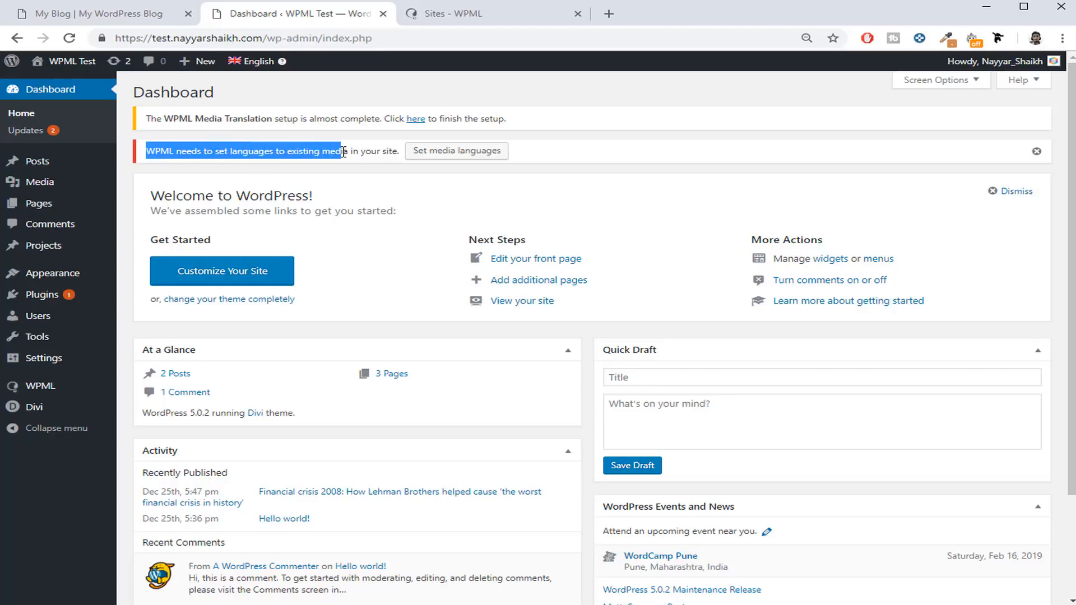
click(364, 155)
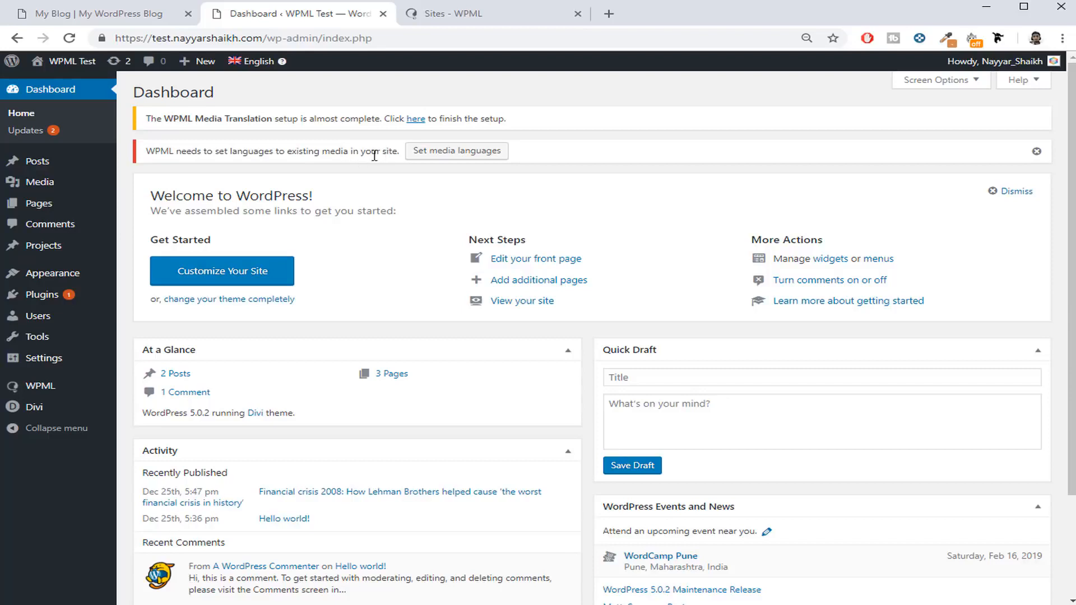
click(467, 156)
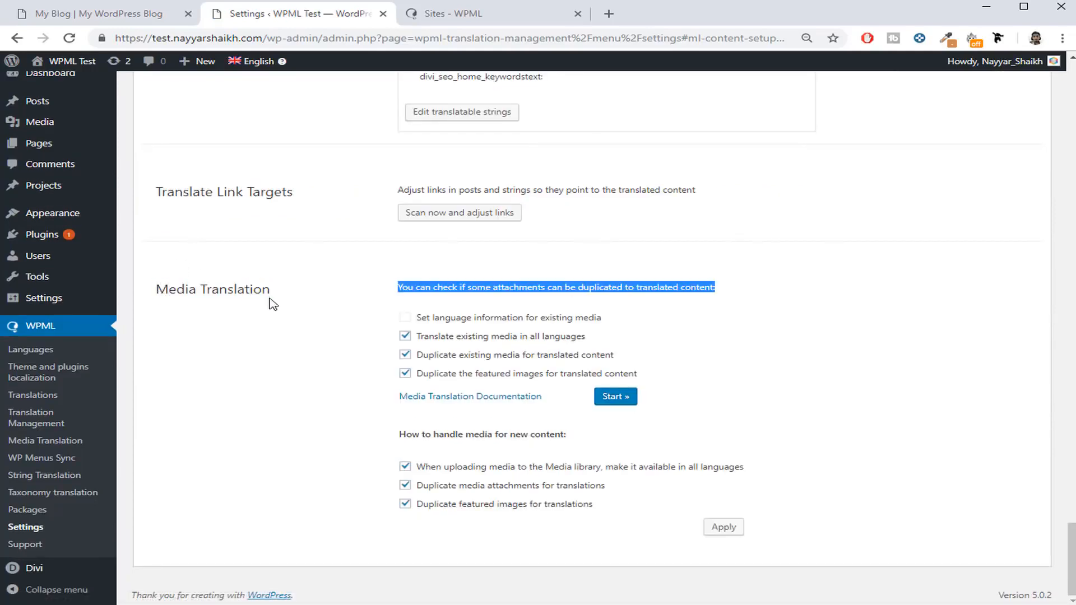
click(618, 401)
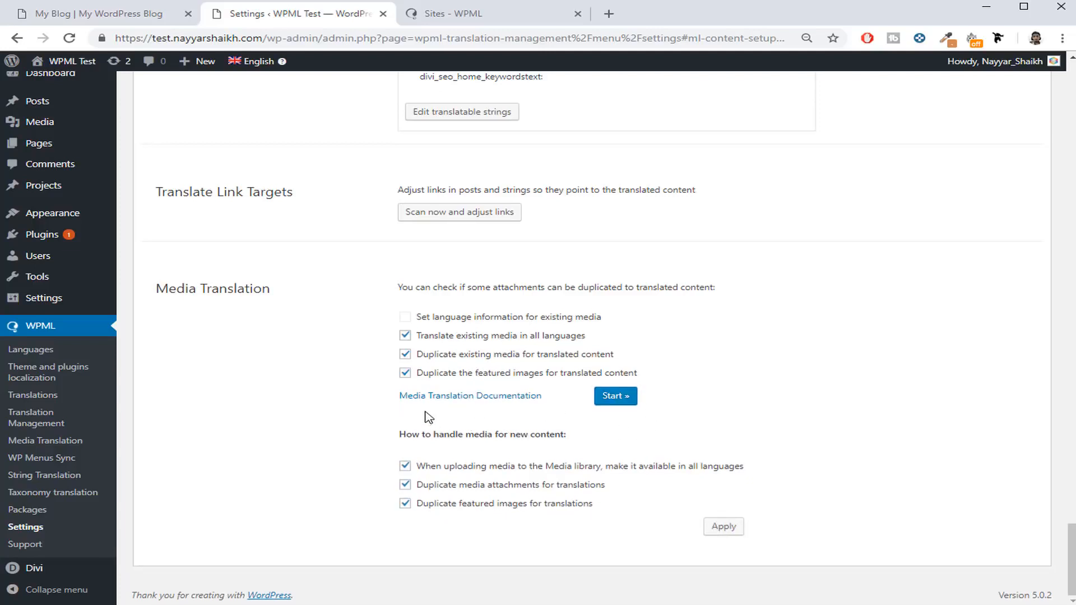
drag(403, 412, 371, 411)
click(727, 531)
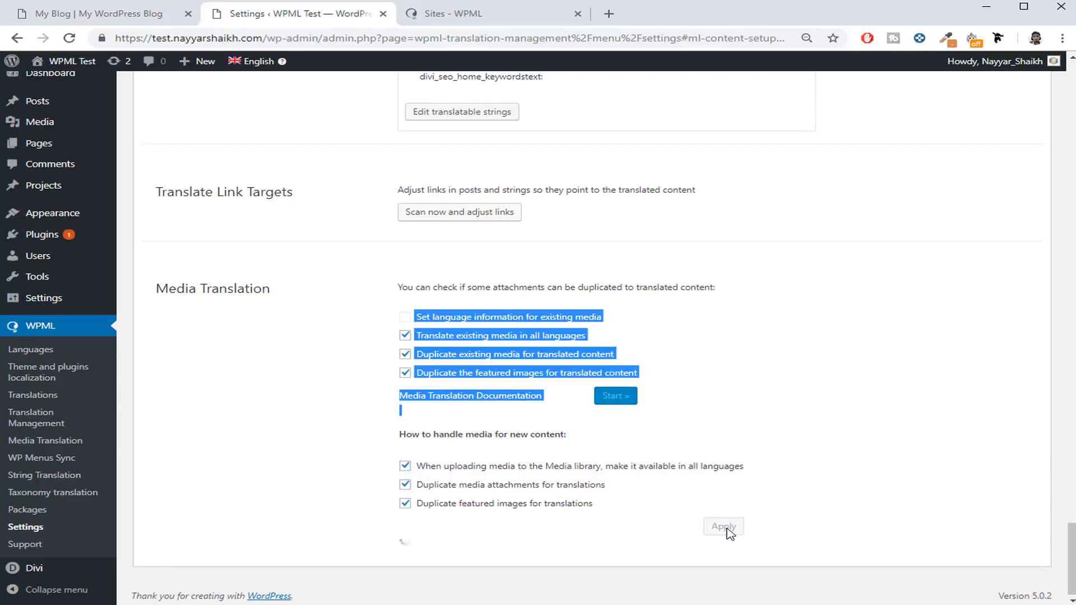
Finish the WPML Media Translation setup from its notice on the Settings page and return to the Dashboard.
scroll(727, 531, up, 6)
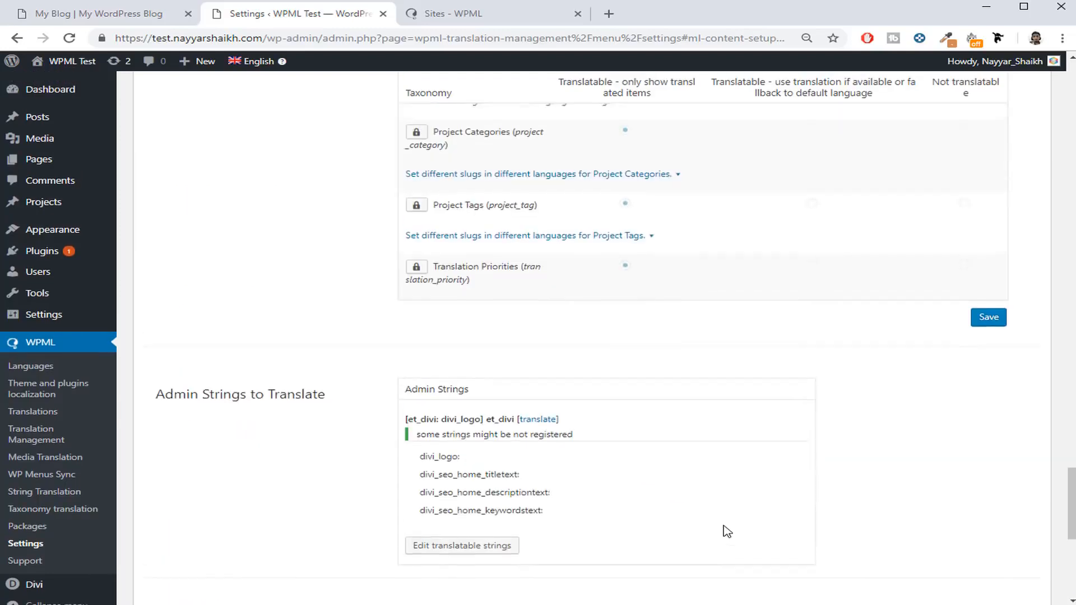
scroll(727, 531, down, 6)
scroll(636, 559, up, 20)
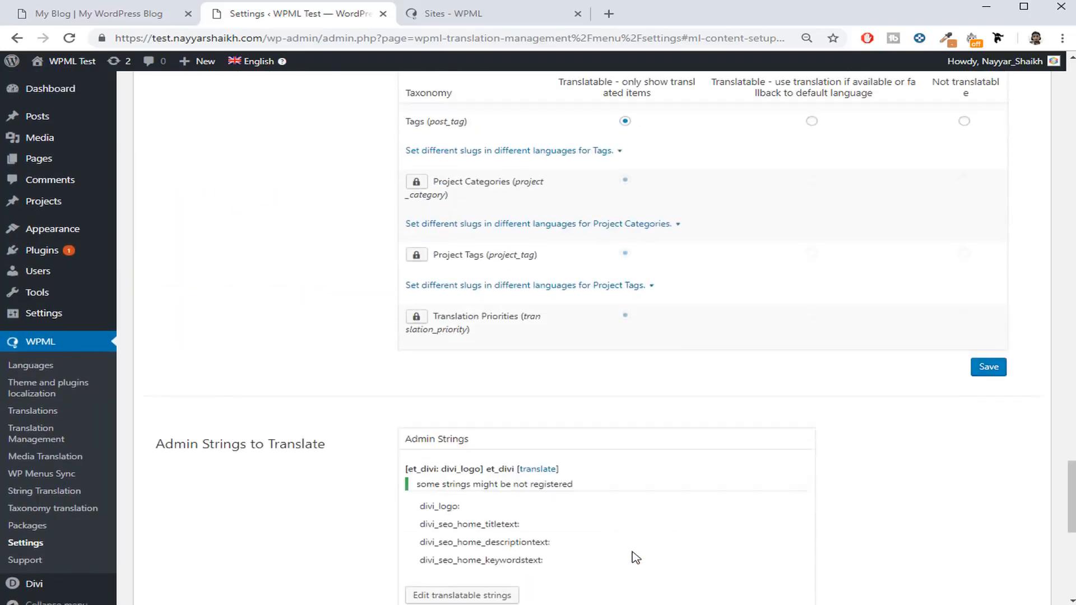
scroll(636, 557, up, 20)
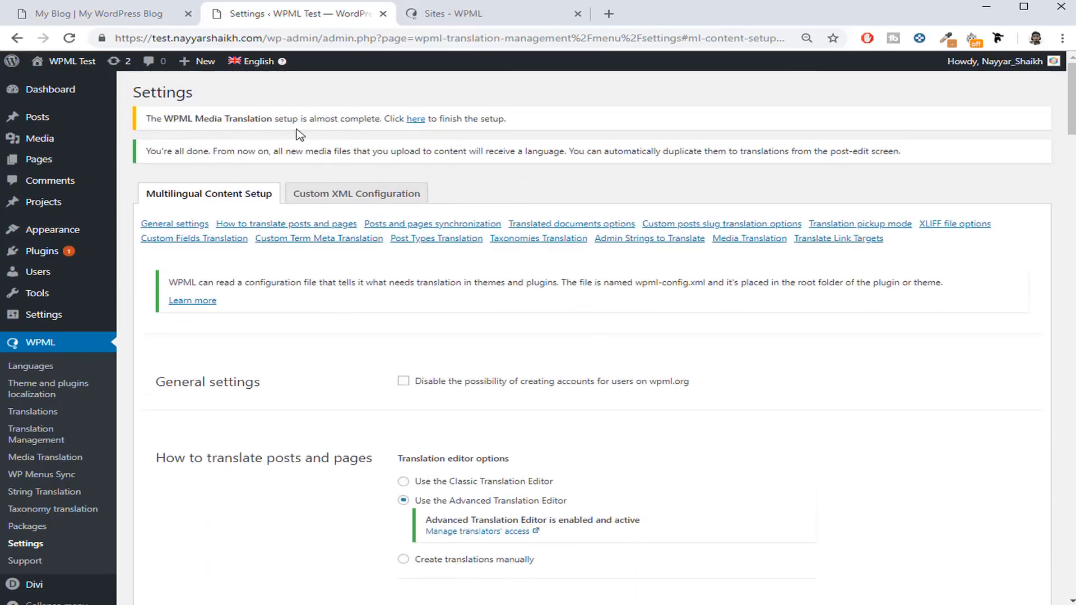
click(416, 119)
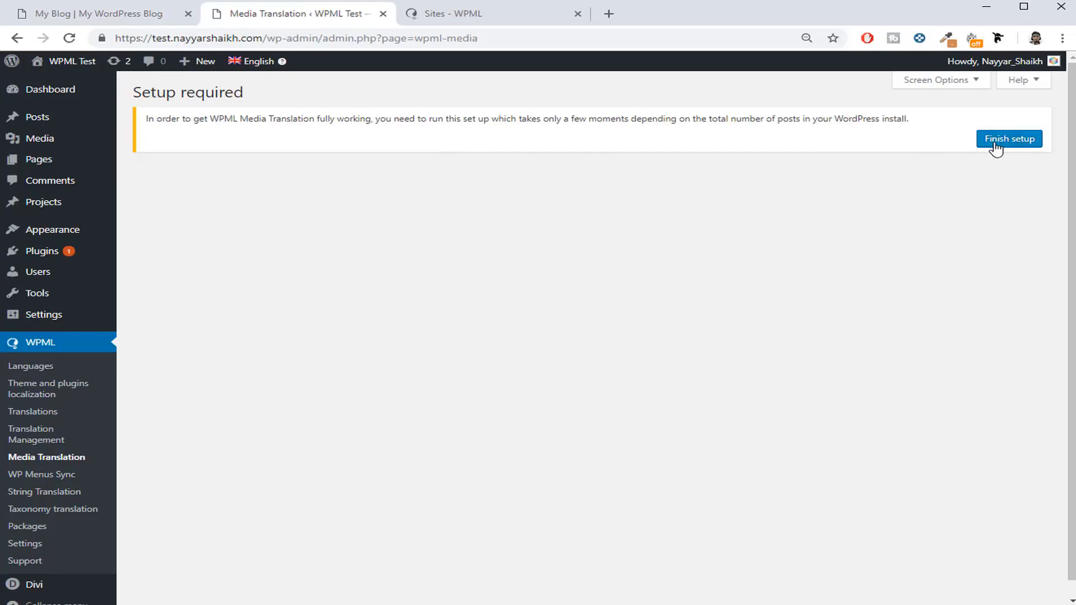
click(996, 149)
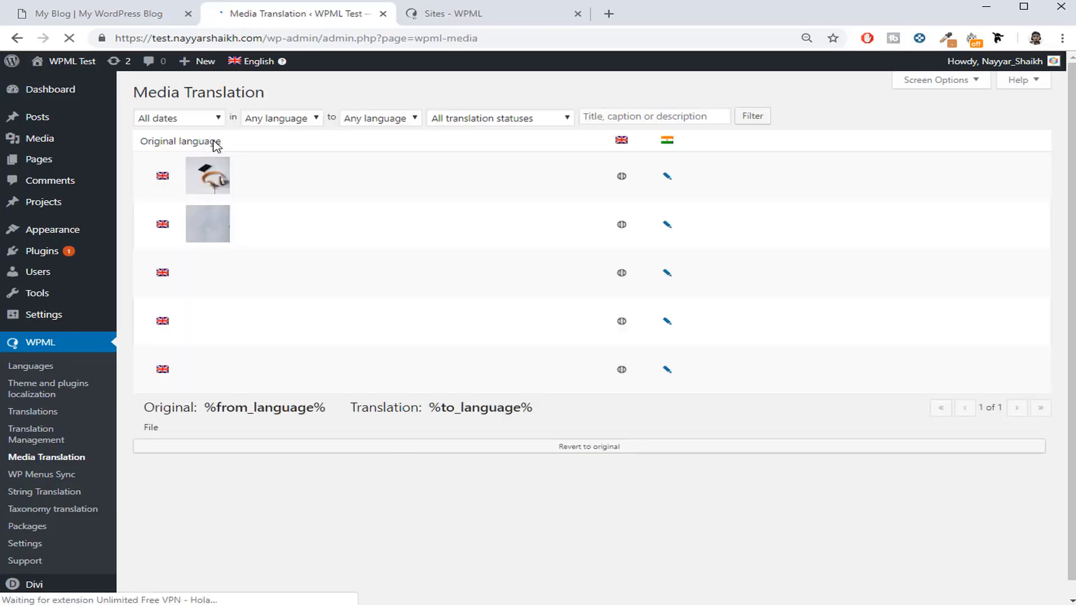
click(48, 90)
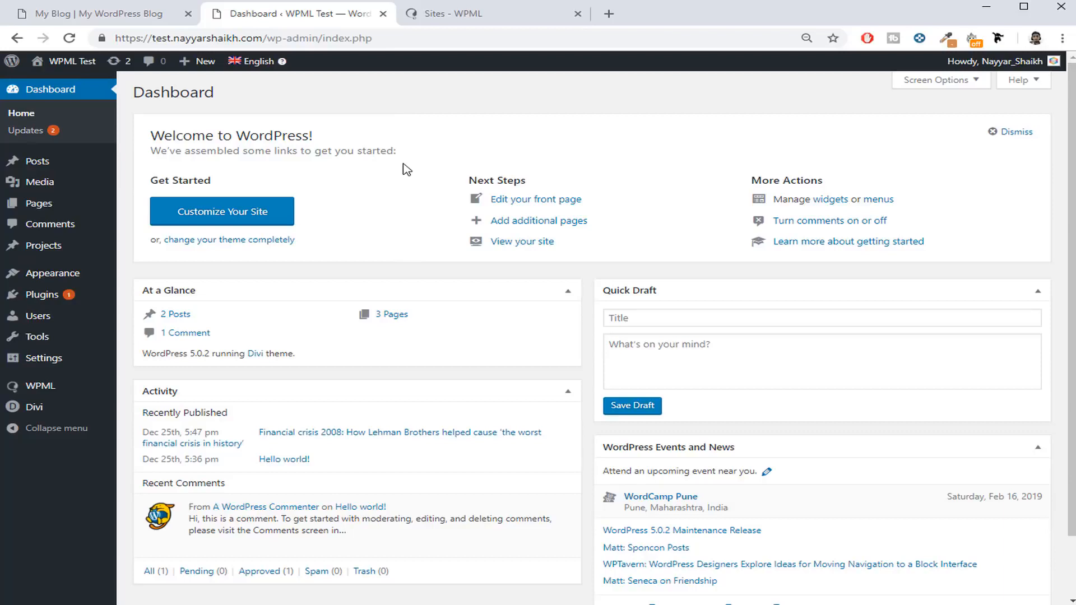
Open the live site in a separate browser tab and look over its home page.
mouse_move(66, 61)
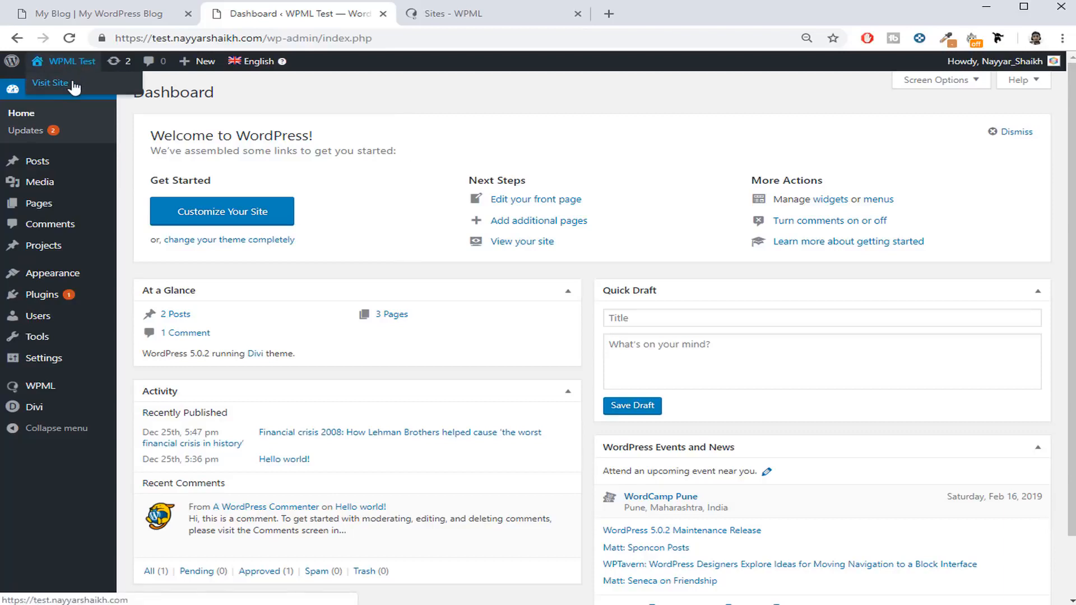
right_click(61, 83)
click(120, 91)
click(443, 15)
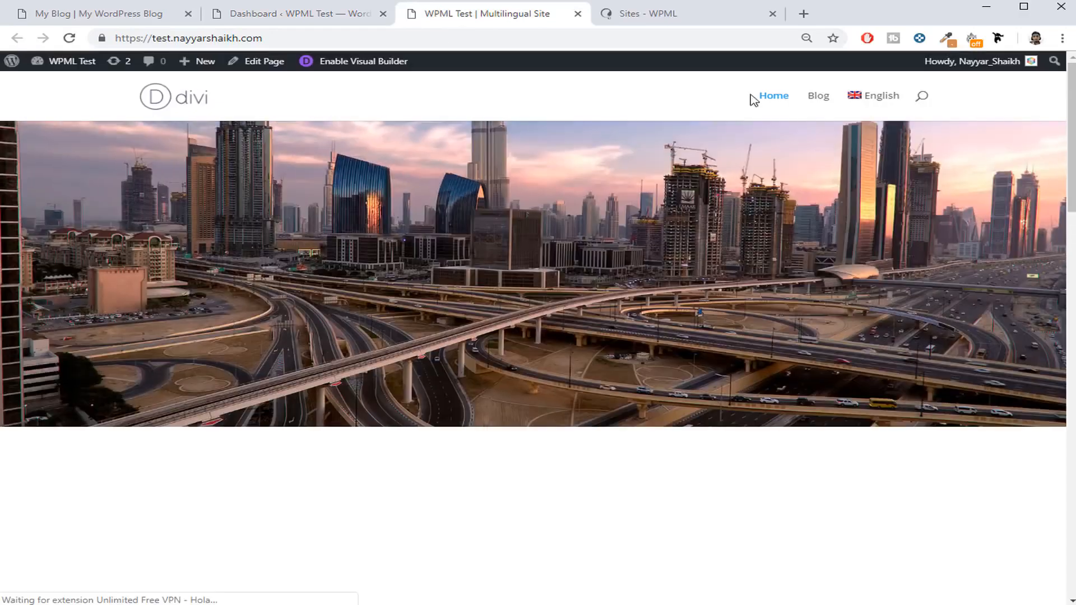
scroll(783, 235, down, 12)
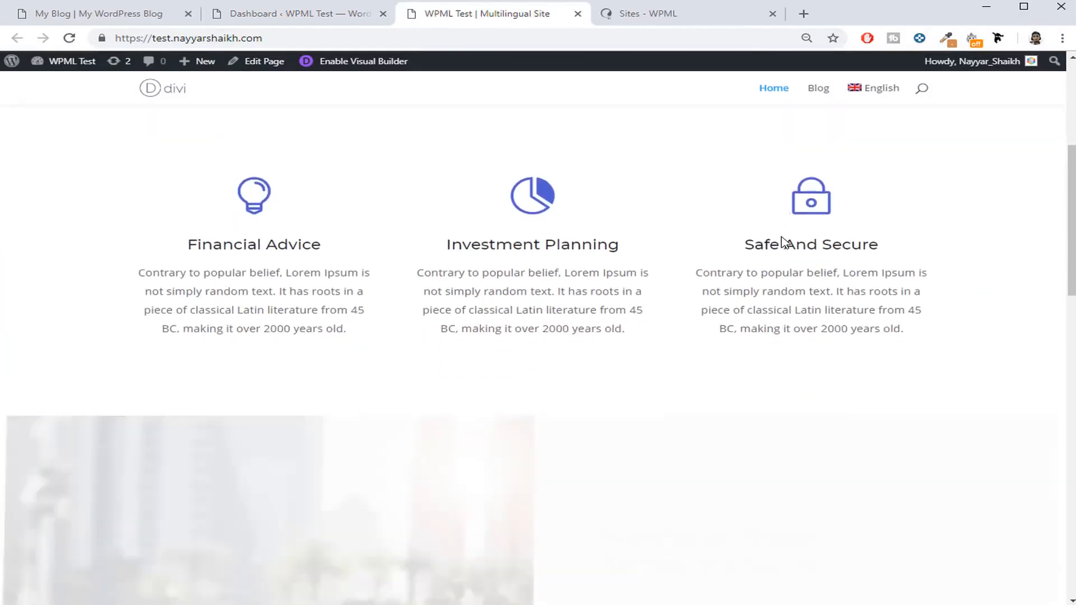
scroll(773, 247, up, 12)
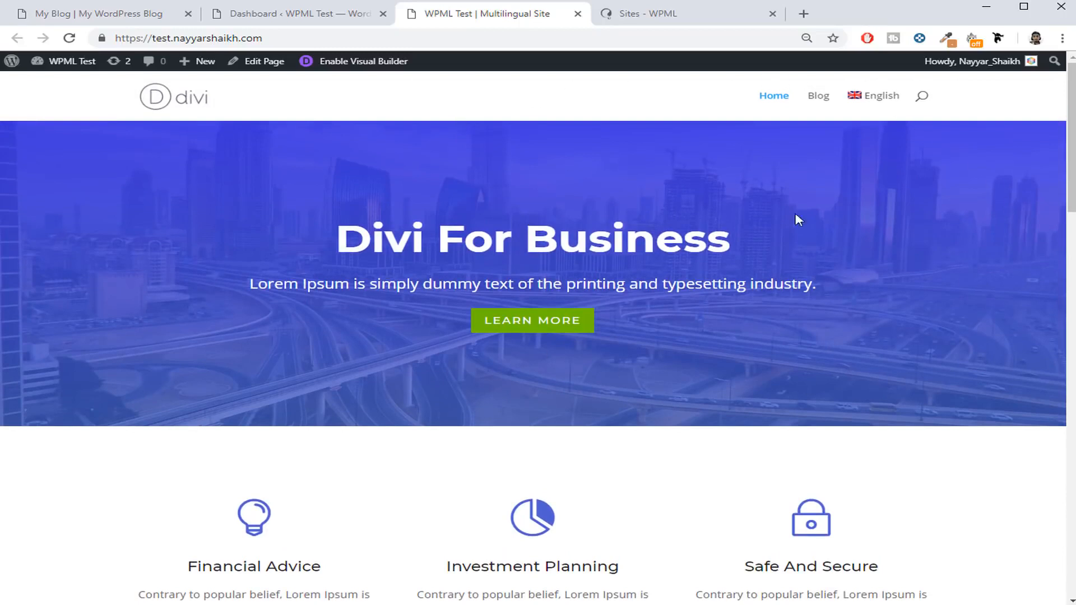
From the site's admin, open the list of pages and add a Hindi translation for the Home front page.
click(310, 15)
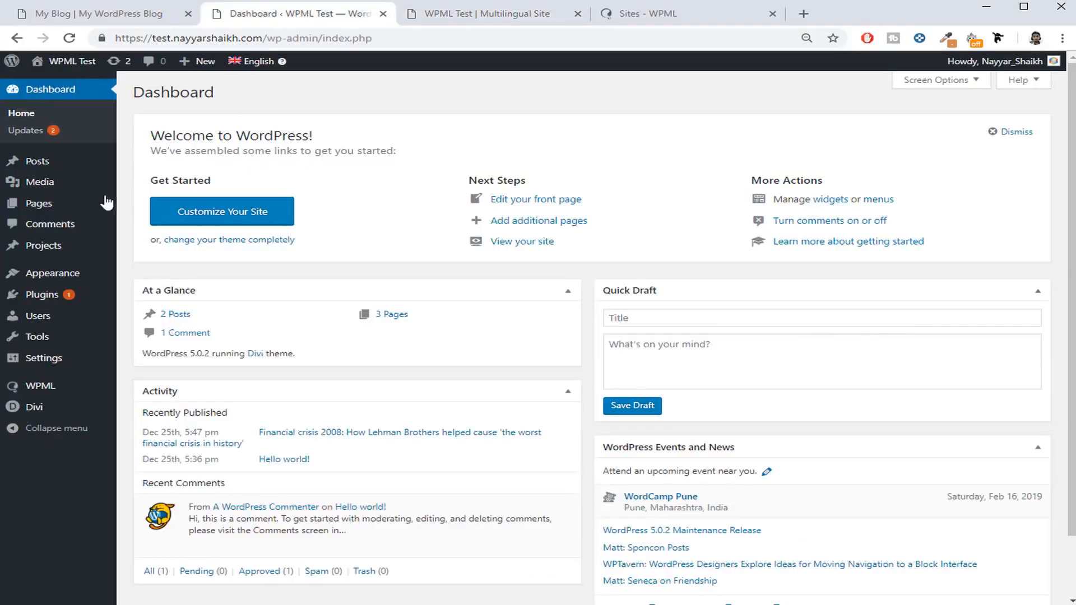
click(49, 211)
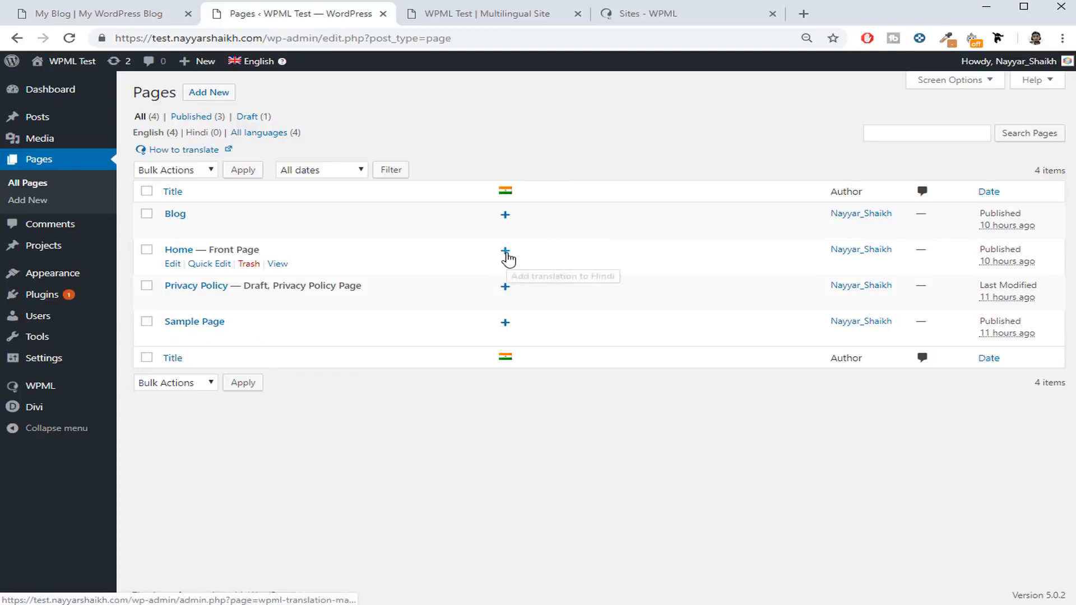
click(506, 254)
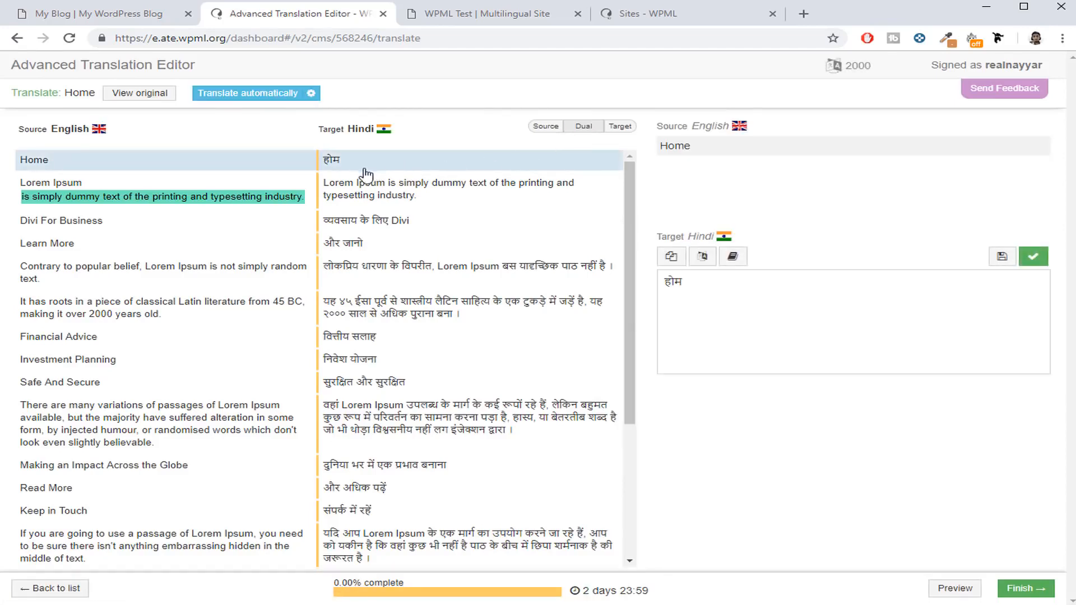
Compare the English and Hindi segments in the Advanced Translation Editor with the texts on the live home page.
scroll(218, 303, down, 4)
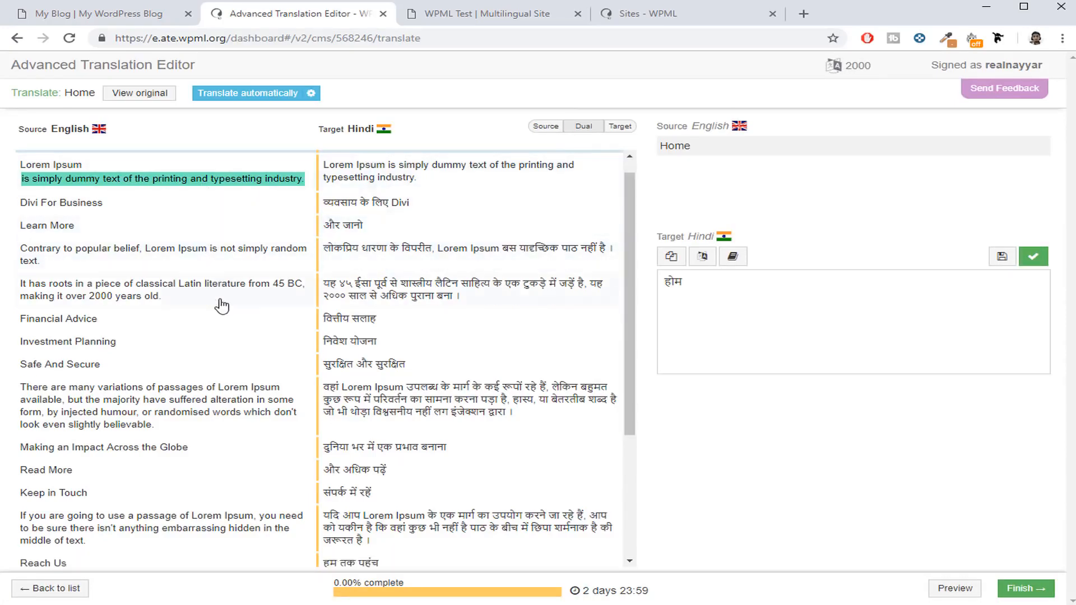
scroll(226, 328, up, 4)
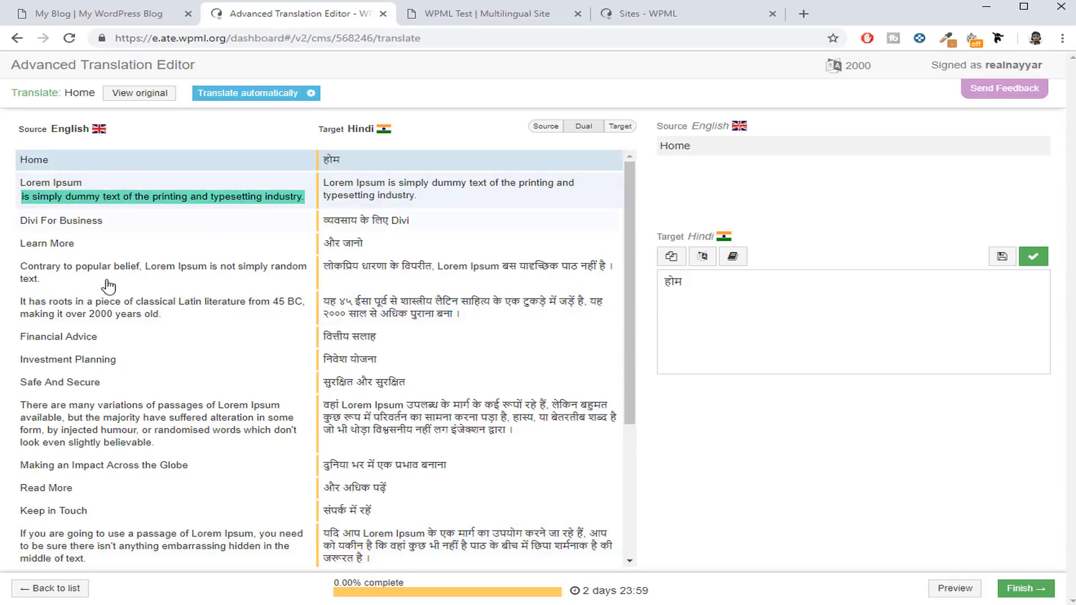
scroll(113, 264, down, 2)
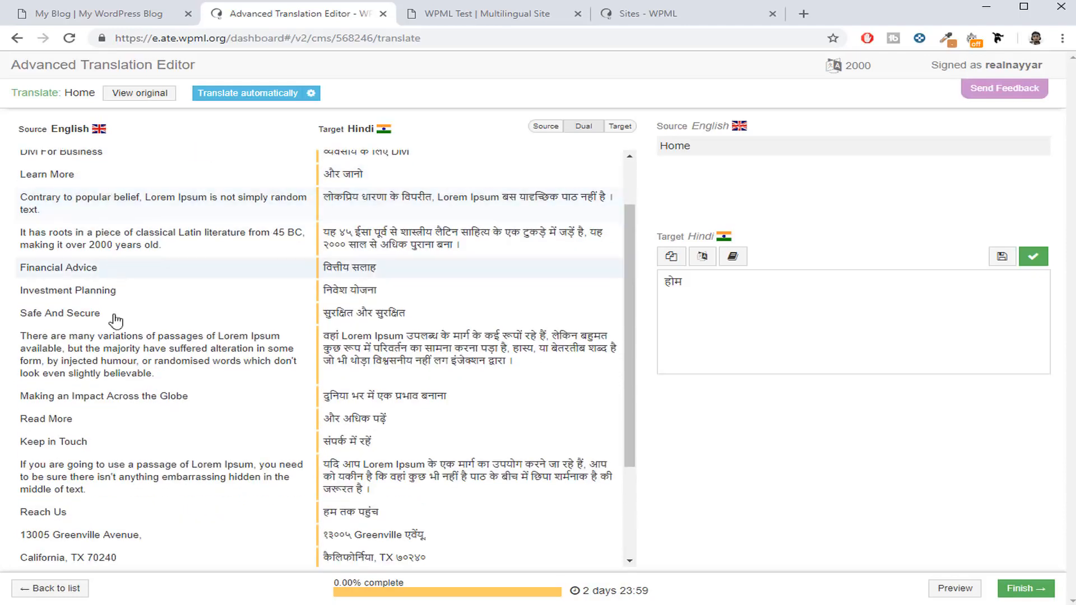
scroll(116, 320, down, 4)
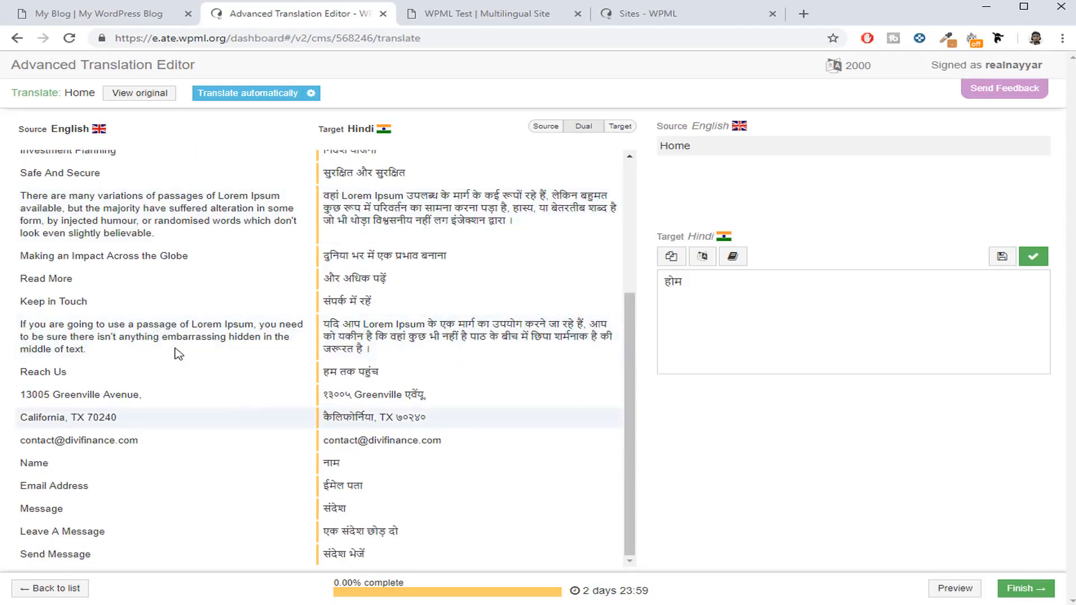
click(481, 24)
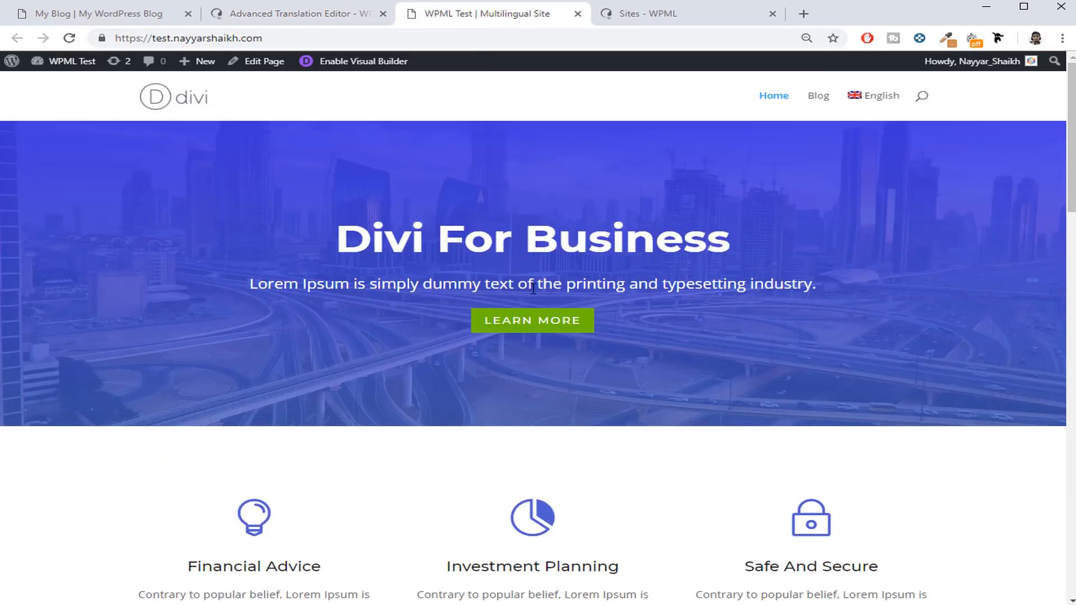
drag(349, 235, 748, 248)
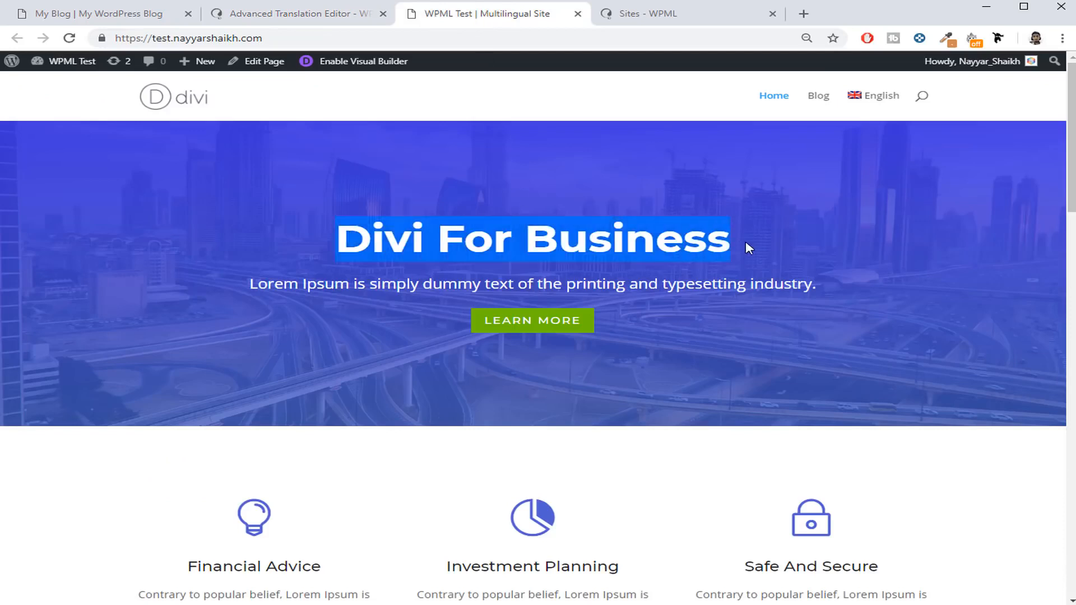
click(699, 279)
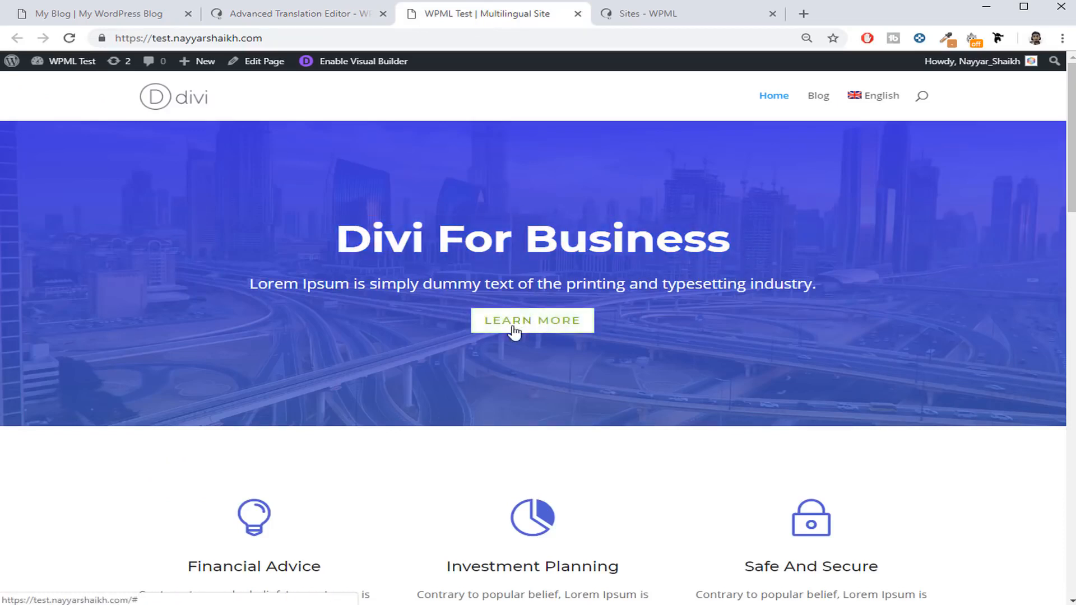
scroll(589, 348, down, 6)
scroll(624, 236, up, 6)
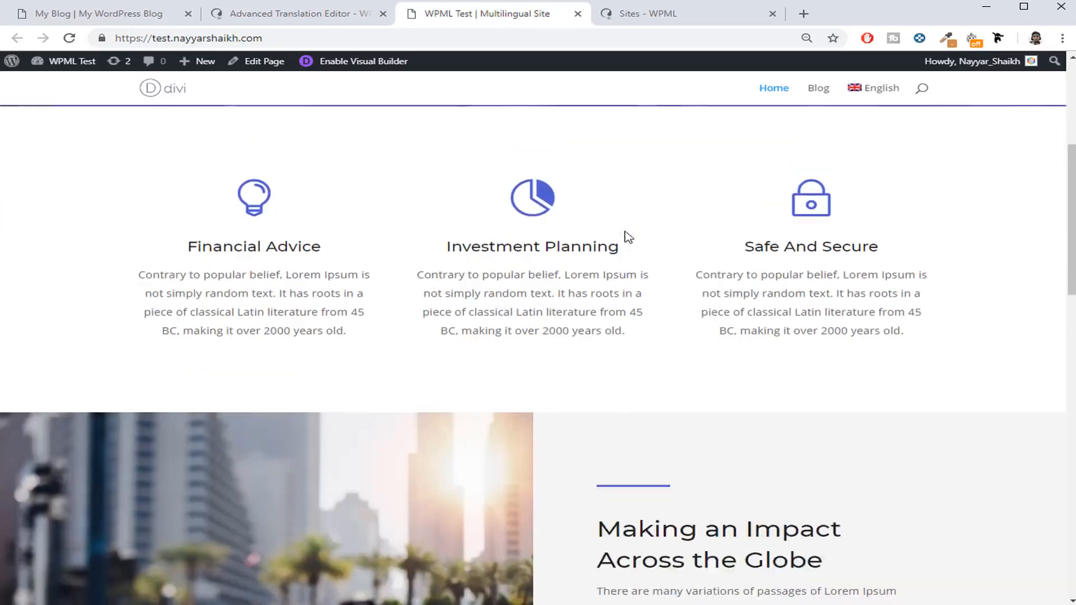
Back in the translation editor, review the Hindi segments for "Making an Impact Across the Globe", "Read More" and "Keep in Touch".
click(297, 14)
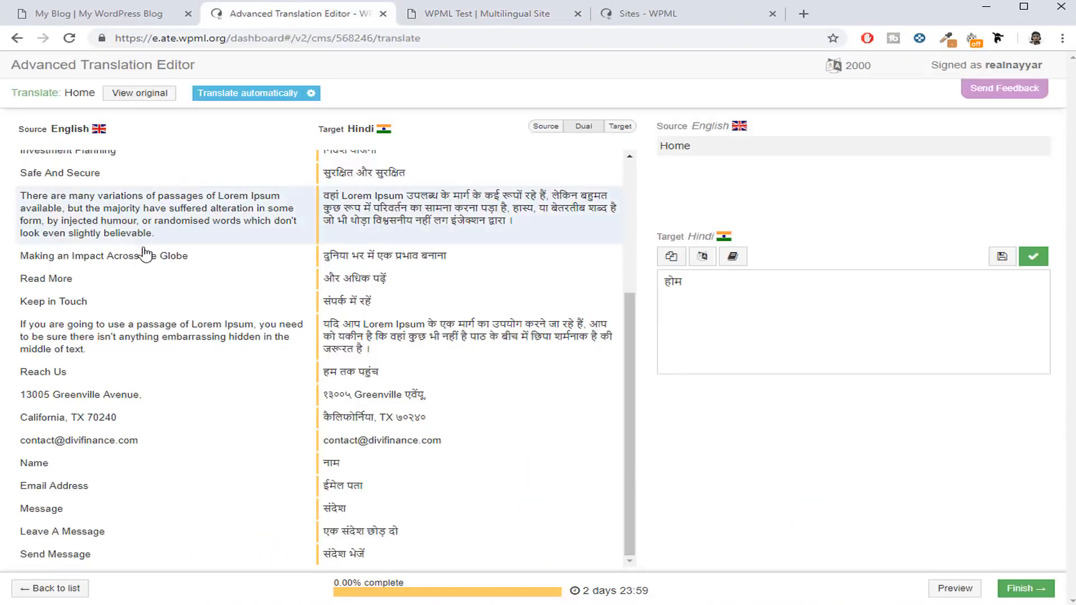
scroll(159, 402, up, 4)
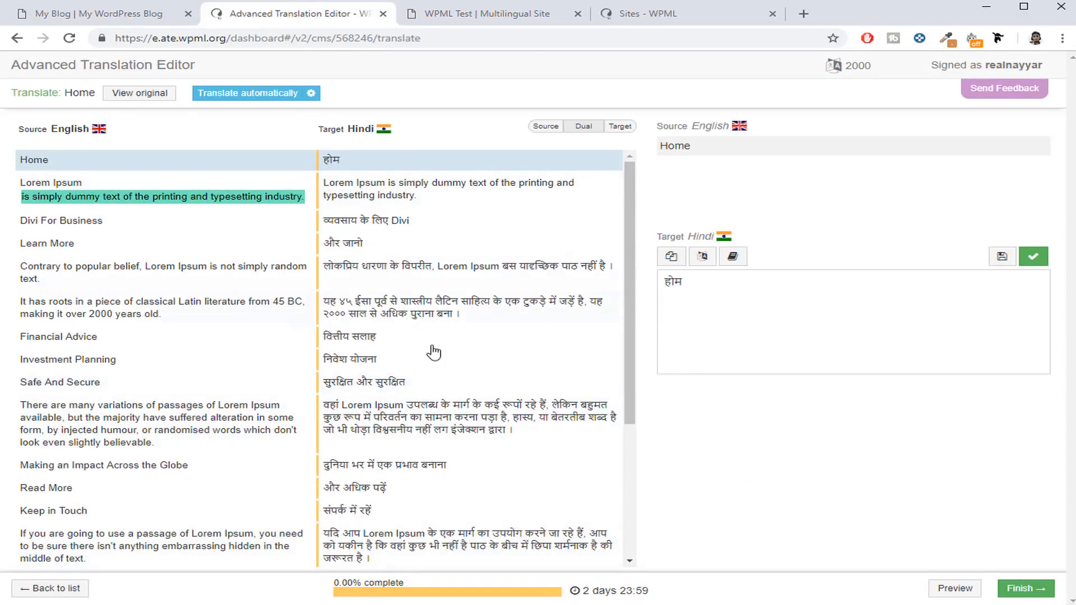
scroll(433, 352, down, 5)
click(418, 333)
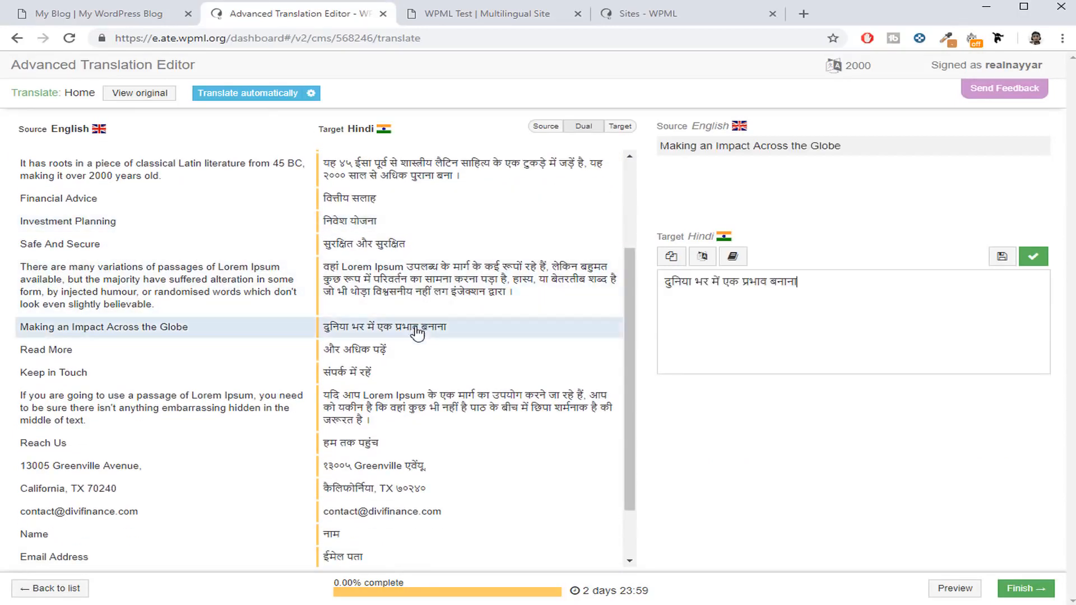
click(409, 352)
click(386, 374)
scroll(375, 336, up, 5)
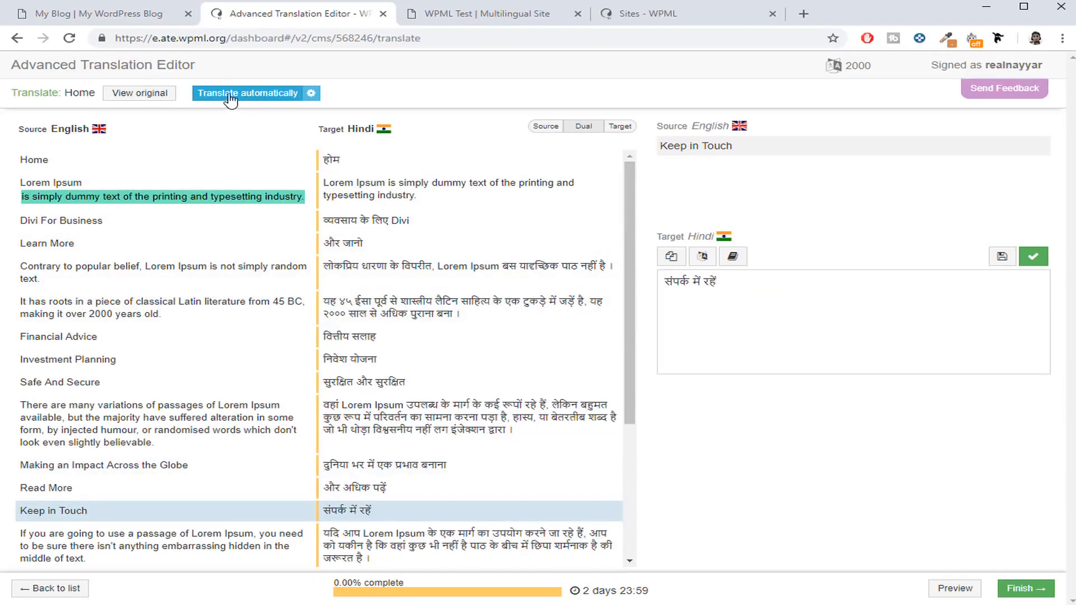
Run the automatic translation for the Home page, keeping sentences as incomplete for own review.
click(252, 96)
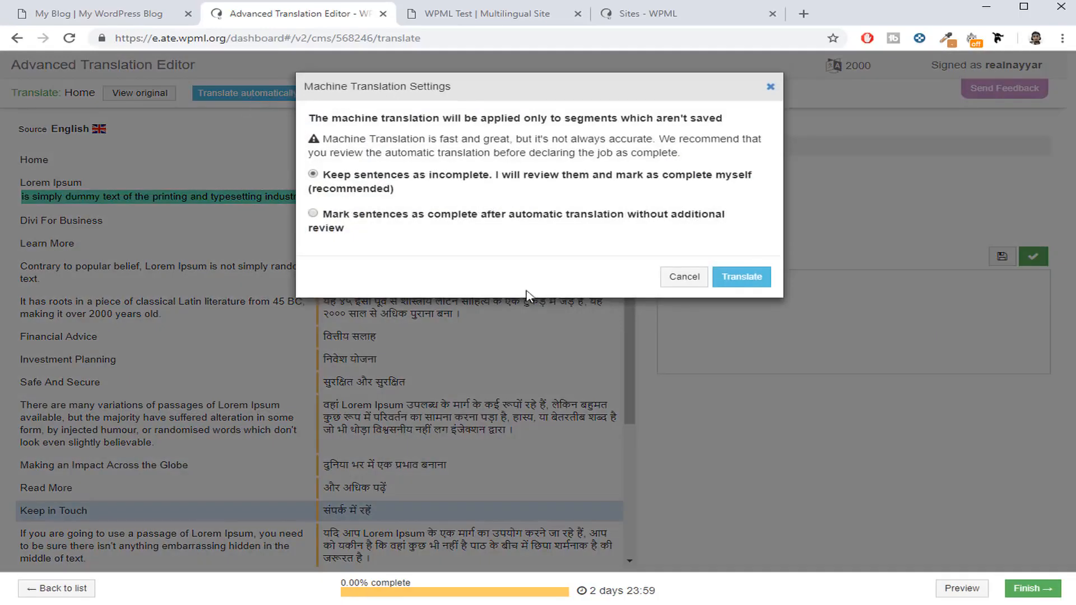
click(762, 276)
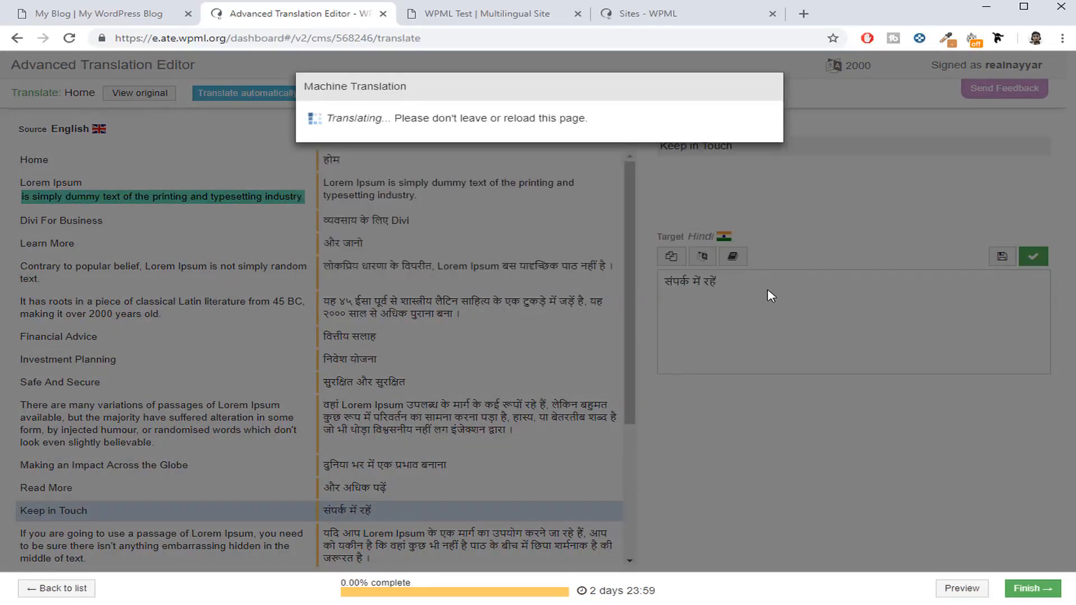
scroll(583, 316, down, 4)
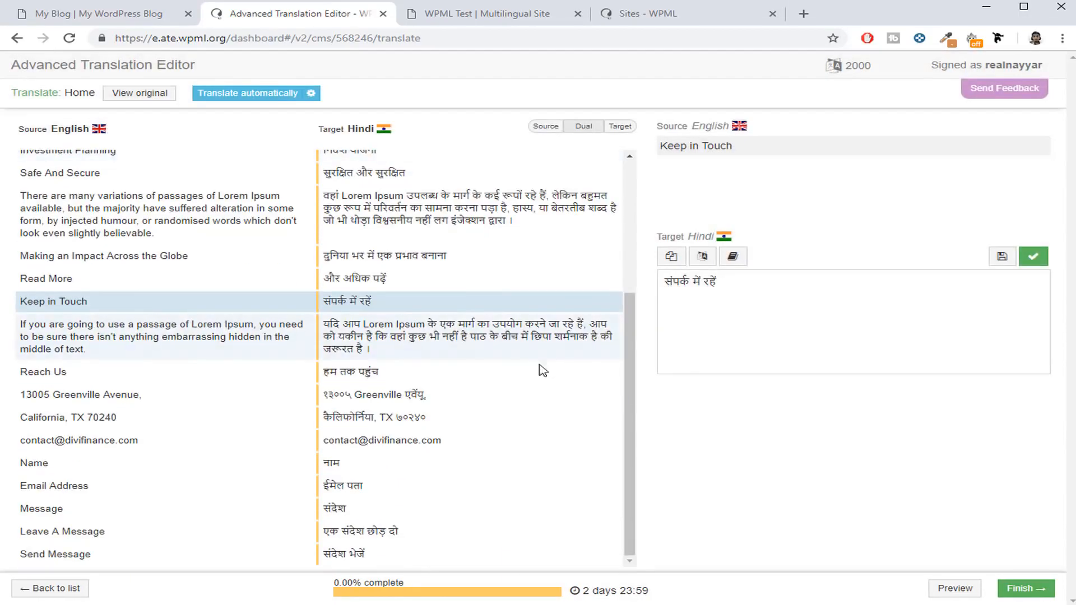
scroll(538, 367, up, 4)
Mark the Hindi segments as complete one after another, from "Home" through "Send Message".
click(396, 162)
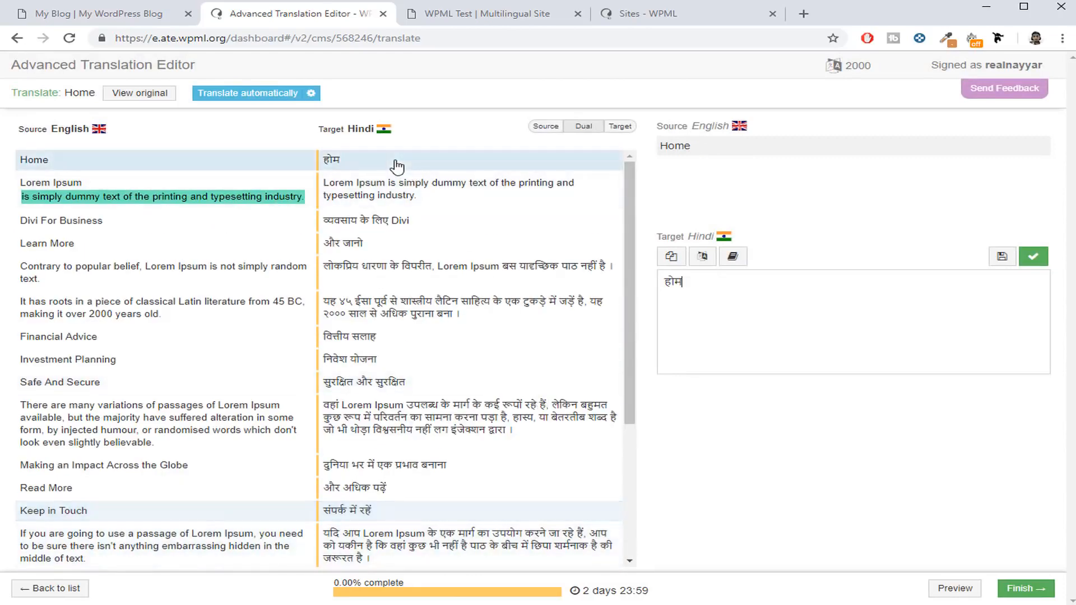
click(1031, 258)
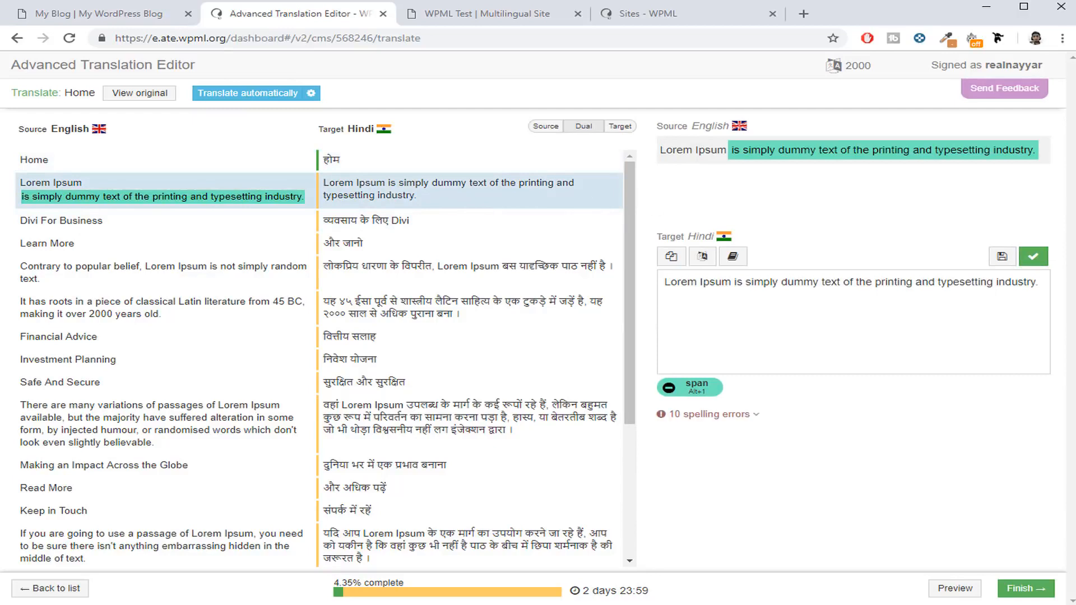
click(1047, 258)
click(1047, 258)
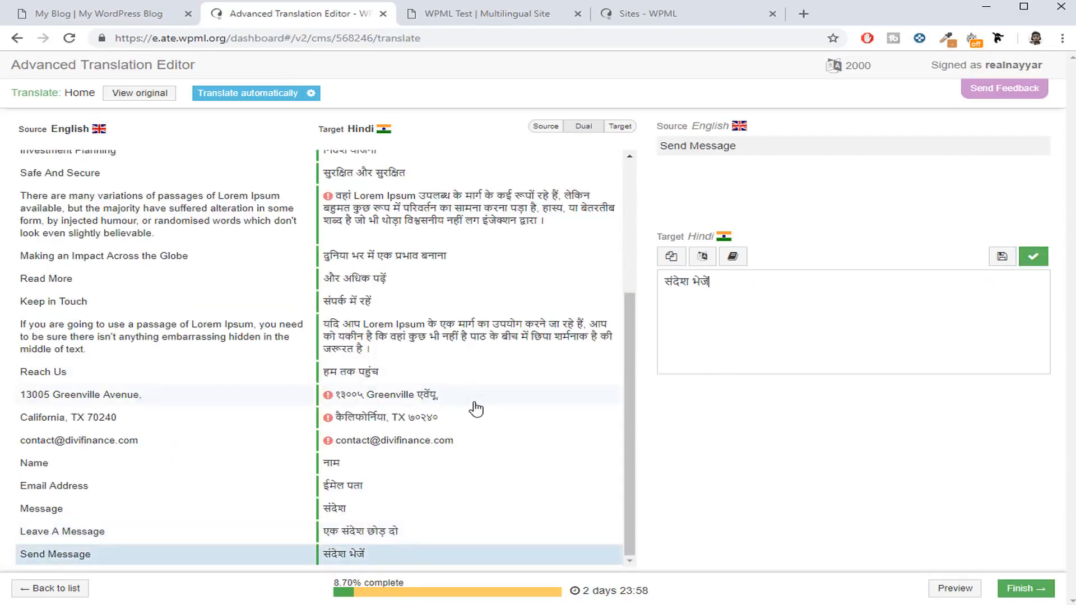
scroll(477, 409, up, 4)
scroll(476, 409, up, 1)
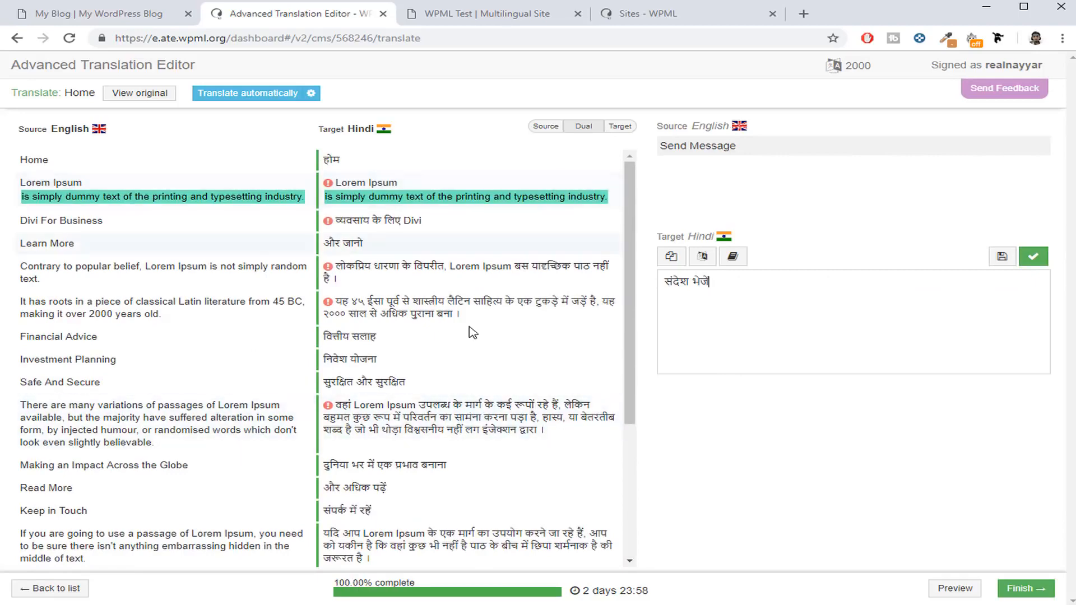
Inspect the Hindi translation of the "If you are going to use a passage of Lorem Ipsum" segment.
scroll(471, 334, down, 5)
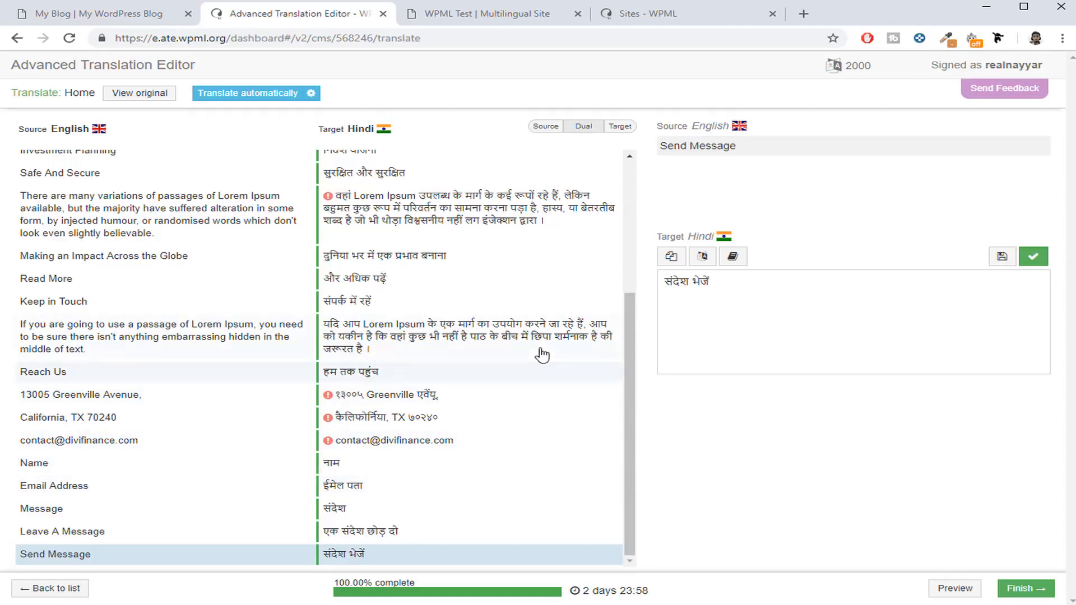
click(396, 336)
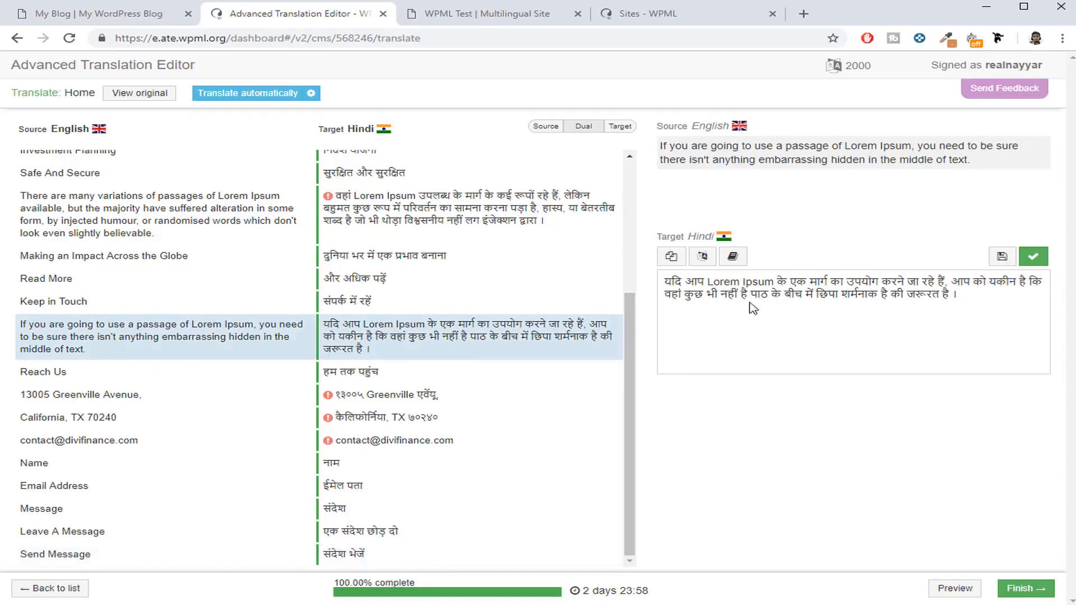
drag(707, 284, 901, 294)
click(902, 294)
Finish the Home page translation, review its visual preview and complete the job.
click(1018, 591)
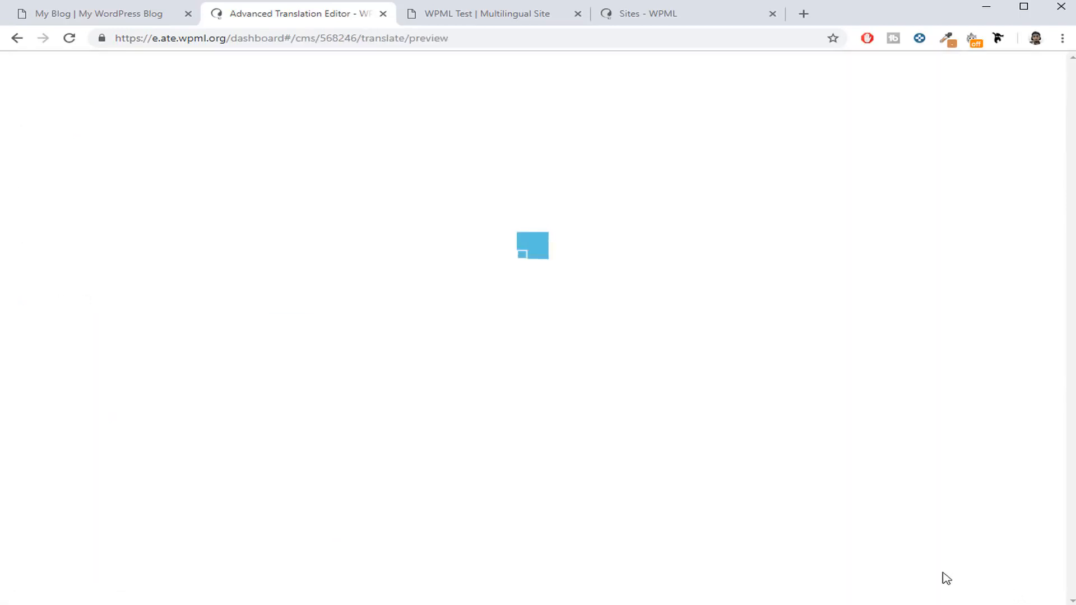
scroll(168, 333, down, 2)
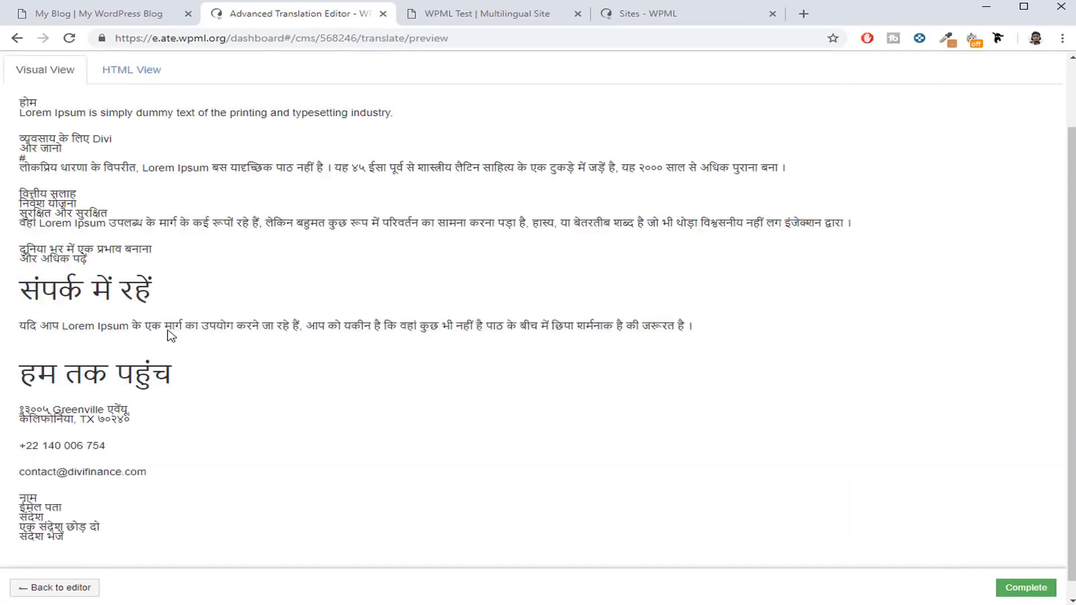
click(1013, 596)
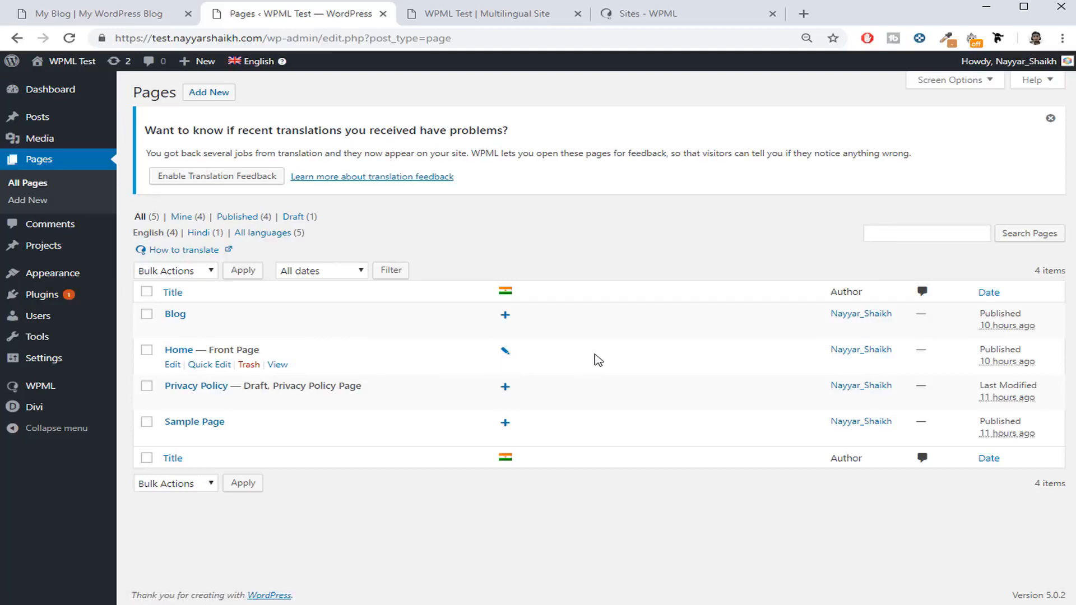
Reload the live home page and check the language links above the content, in the menu and in the footer.
click(486, 19)
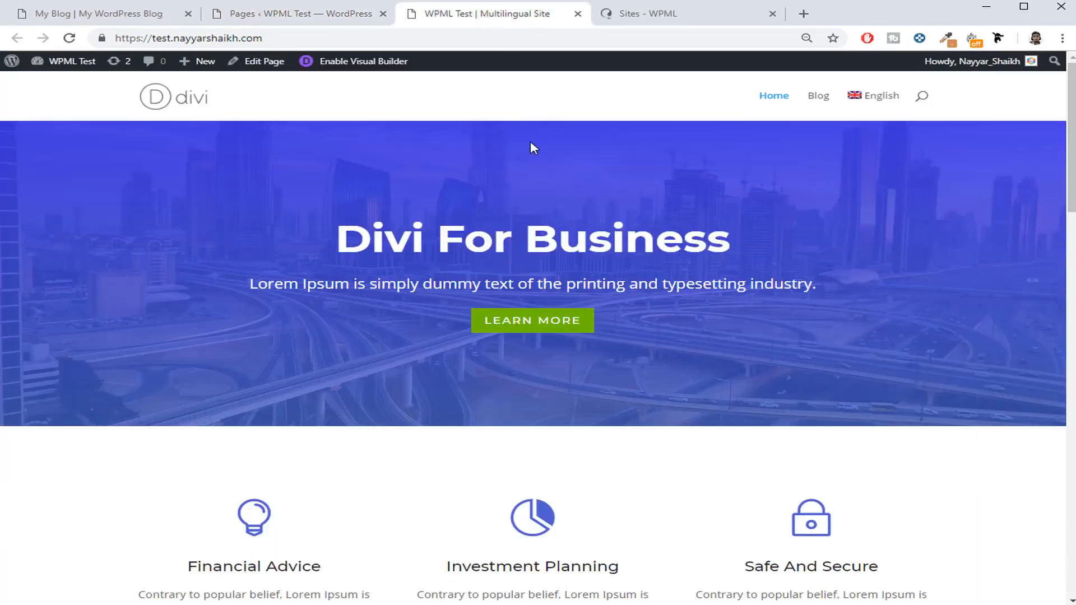
click(69, 38)
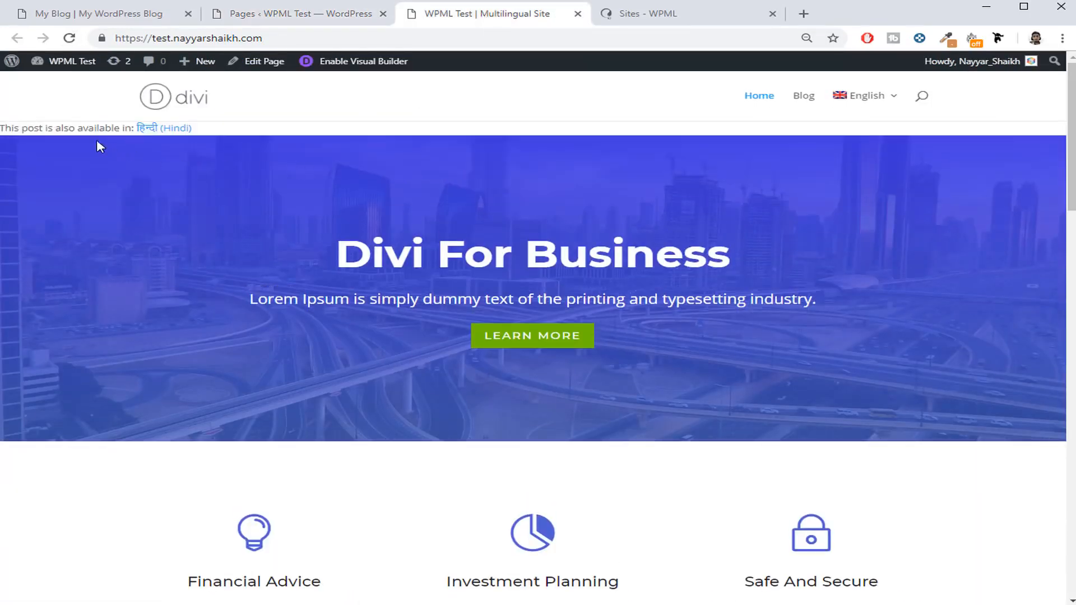
drag(25, 131, 106, 130)
click(106, 131)
mouse_move(865, 105)
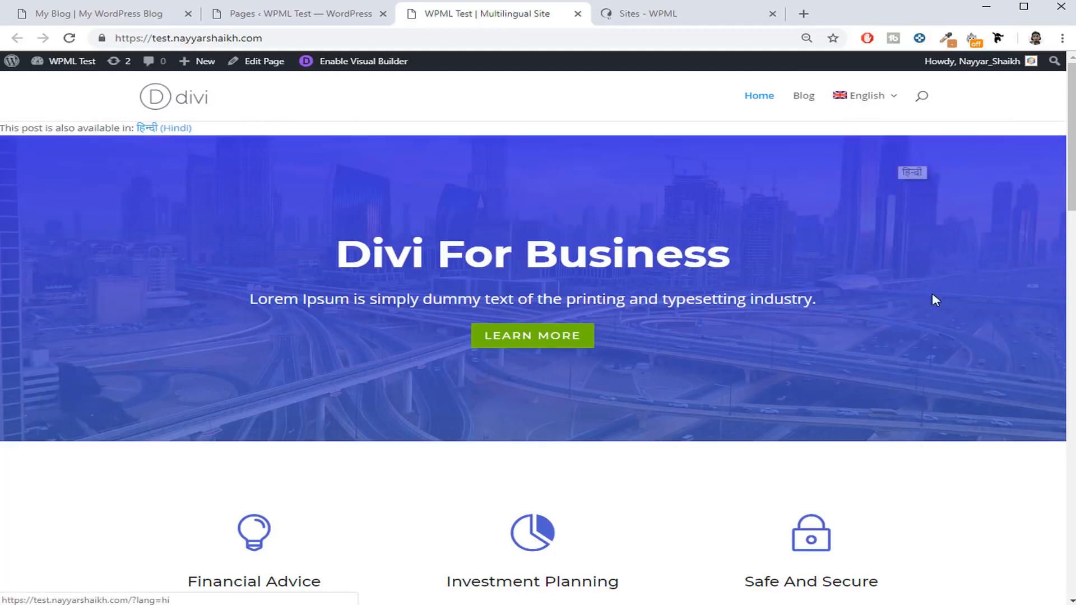
scroll(932, 297, down, 15)
scroll(929, 304, down, 5)
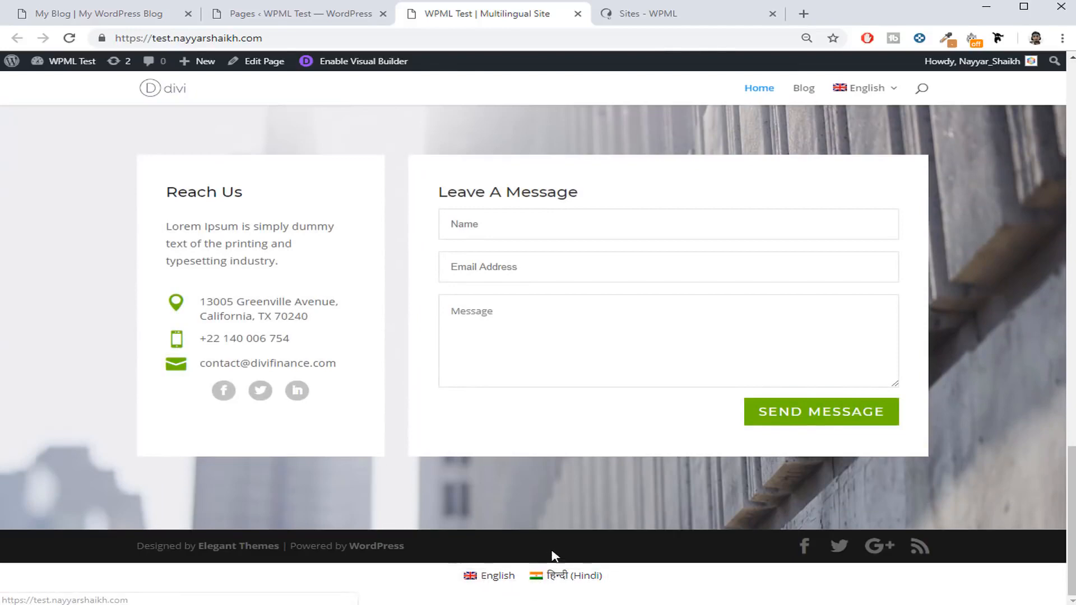
Switch the live home page to Hindi and review its translated sections from the hero banner down to the contact form.
scroll(587, 546, up, 10)
scroll(588, 548, up, 4)
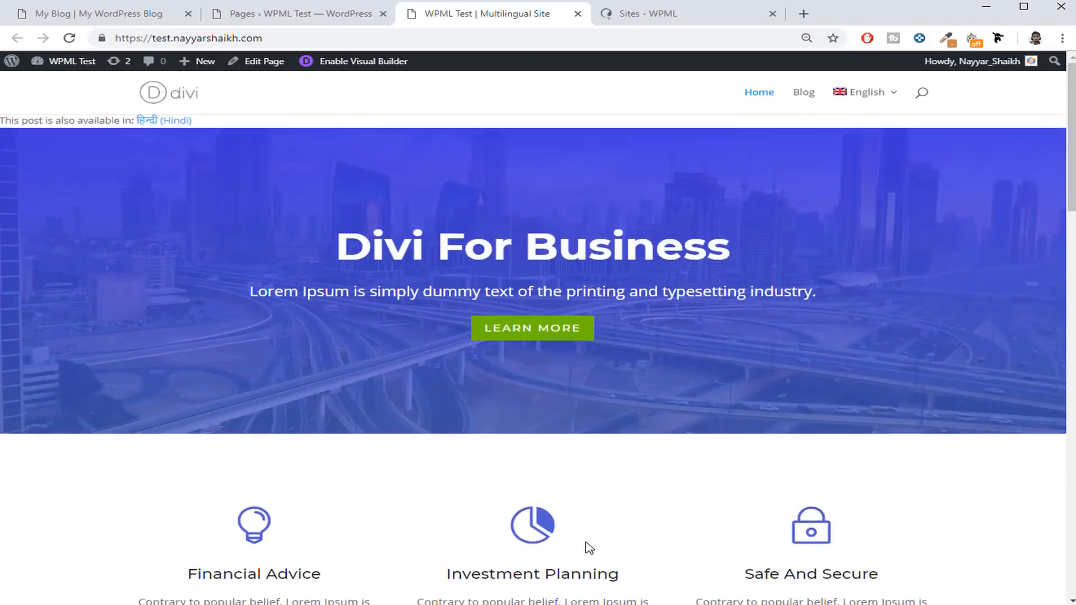
mouse_move(894, 96)
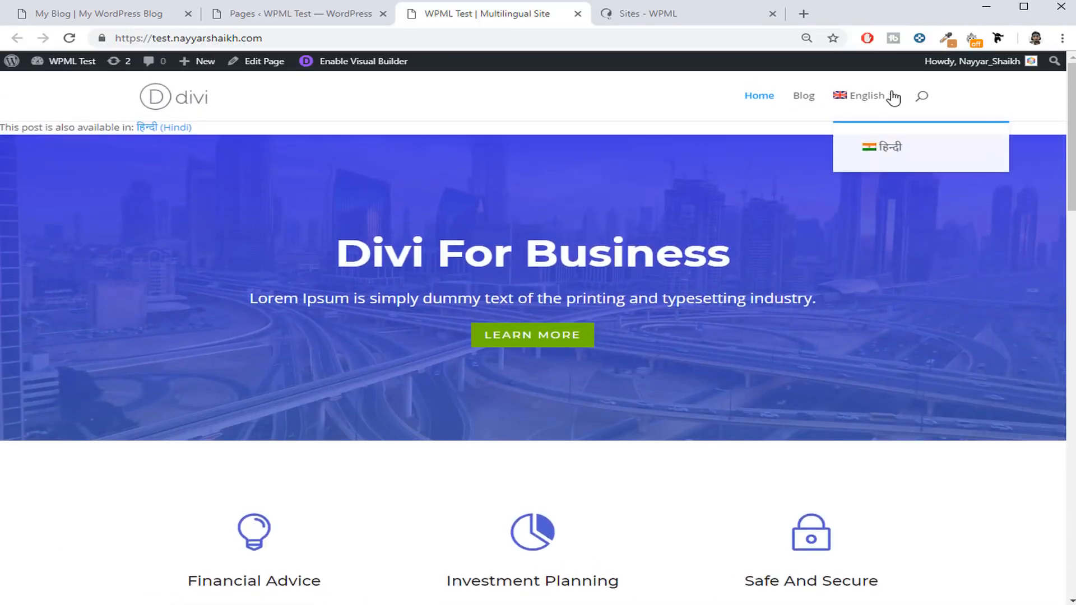
click(886, 154)
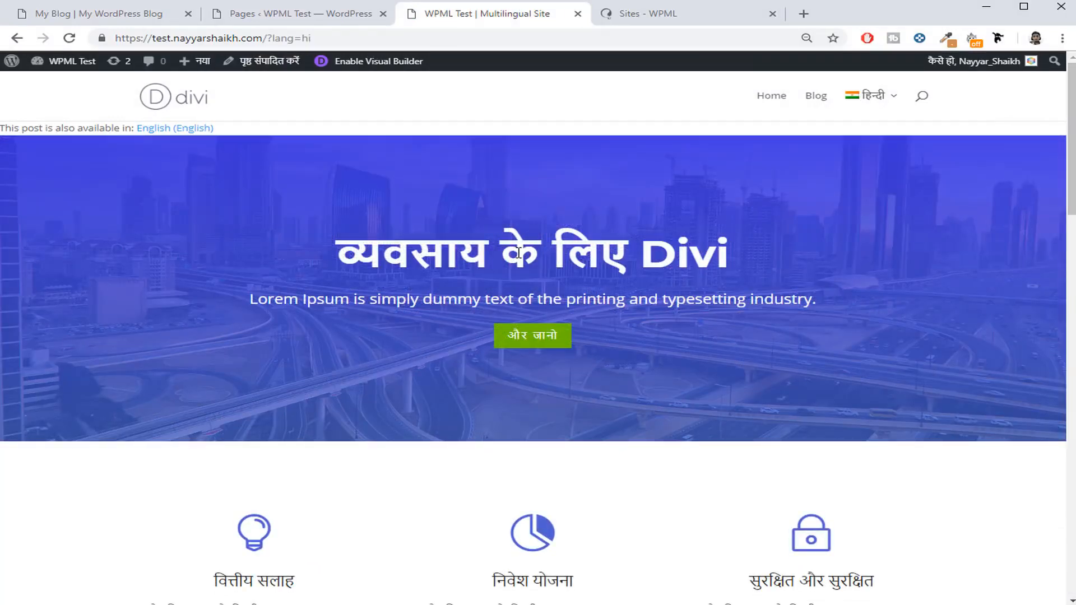
scroll(468, 286, down, 5)
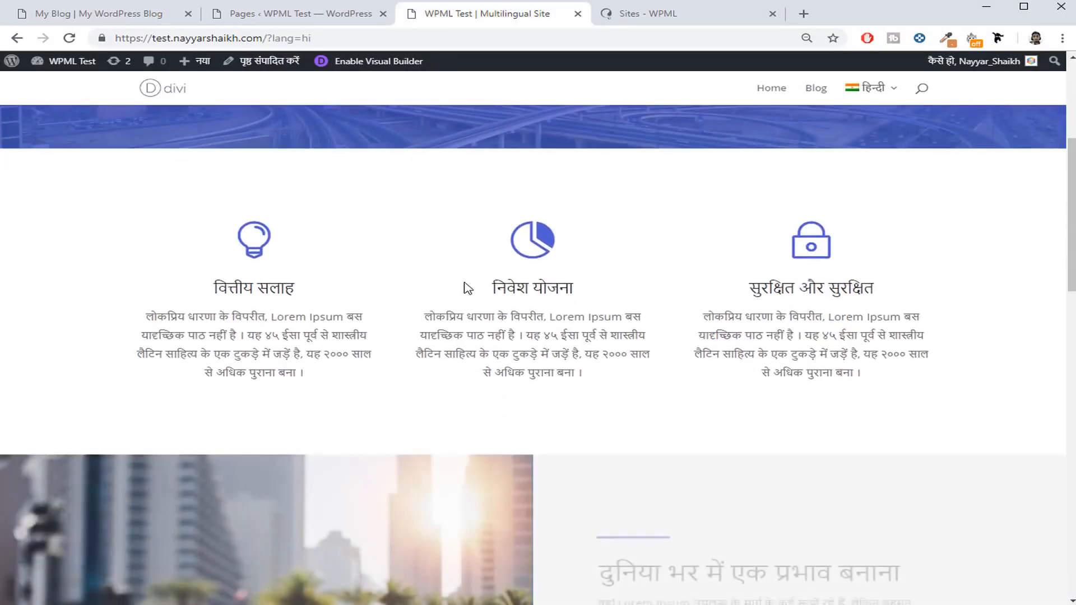
scroll(700, 313, down, 3)
scroll(503, 264, up, 3)
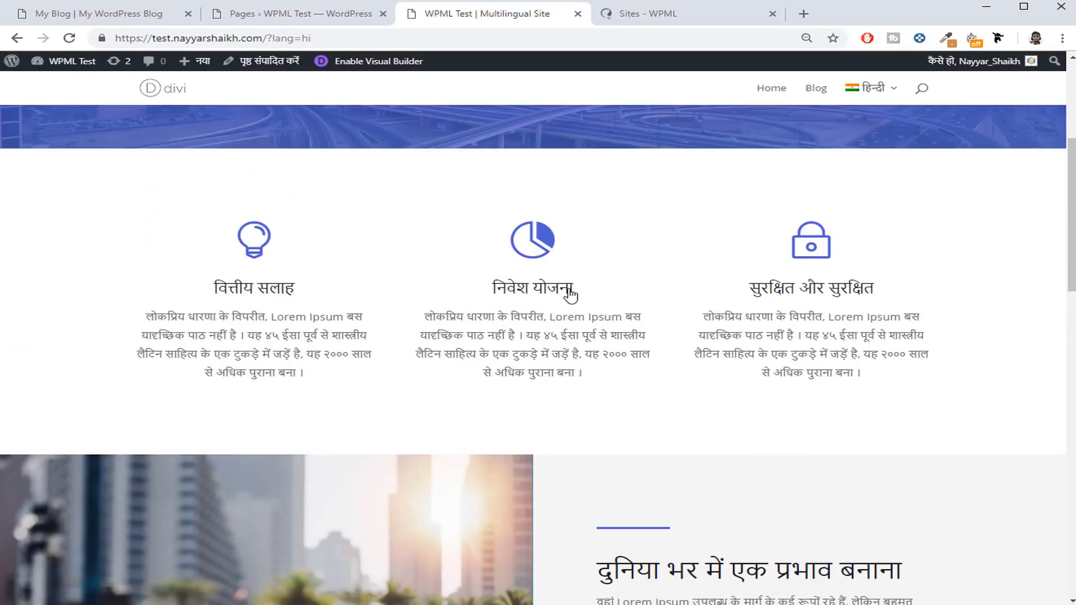
scroll(652, 340, down, 2)
scroll(650, 341, down, 4)
scroll(893, 295, down, 5)
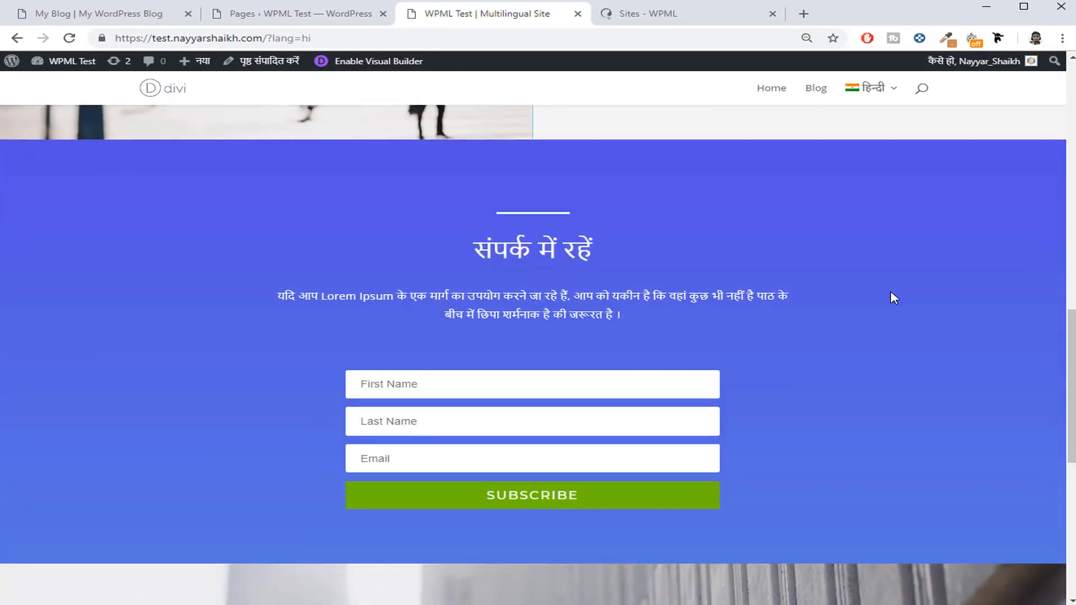
scroll(570, 281, down, 6)
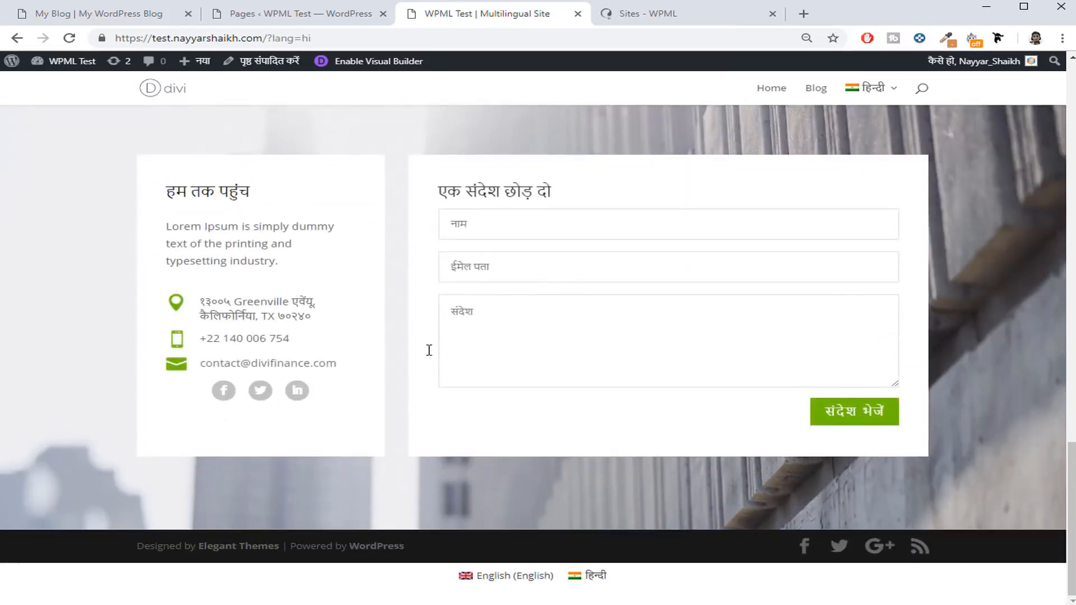
Inspect the text of the contact details block on the Hindi home page and recheck the sections above it.
drag(171, 225, 166, 190)
click(283, 260)
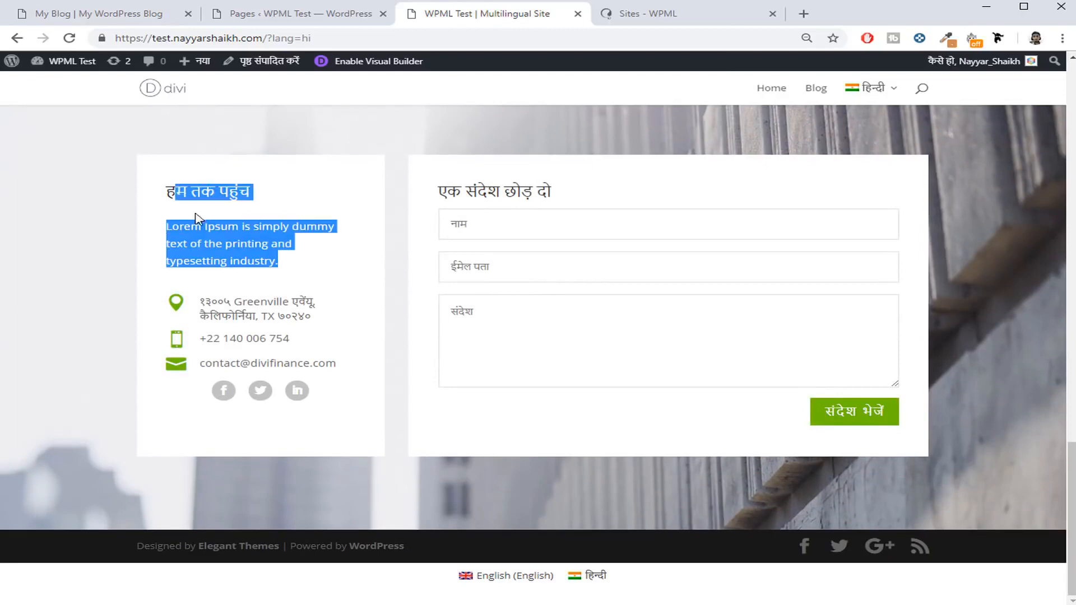
click(202, 222)
scroll(214, 264, up, 10)
scroll(217, 270, up, 6)
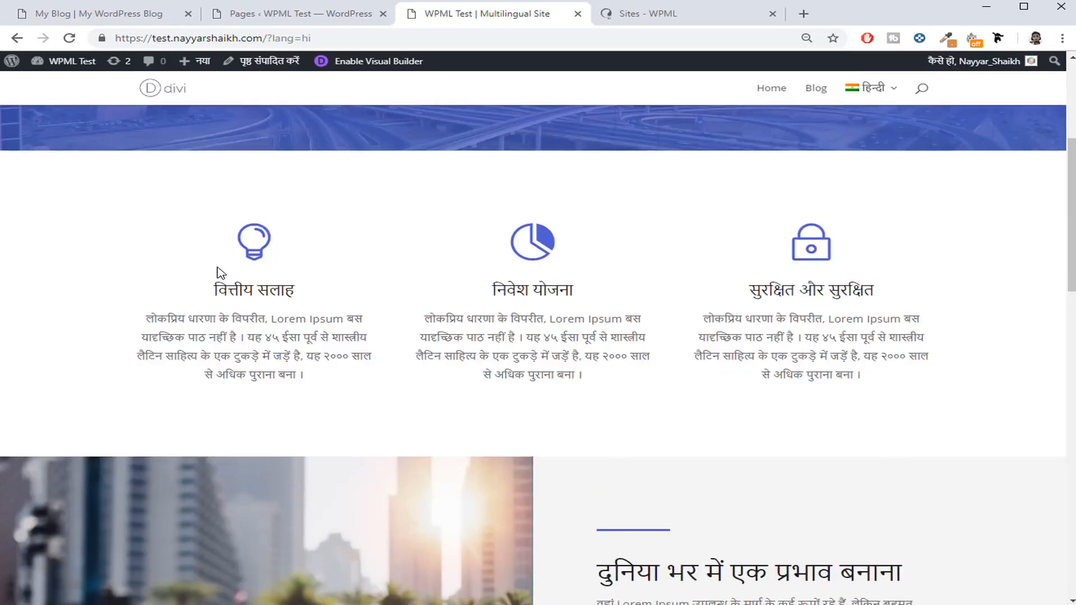
scroll(227, 274, up, 5)
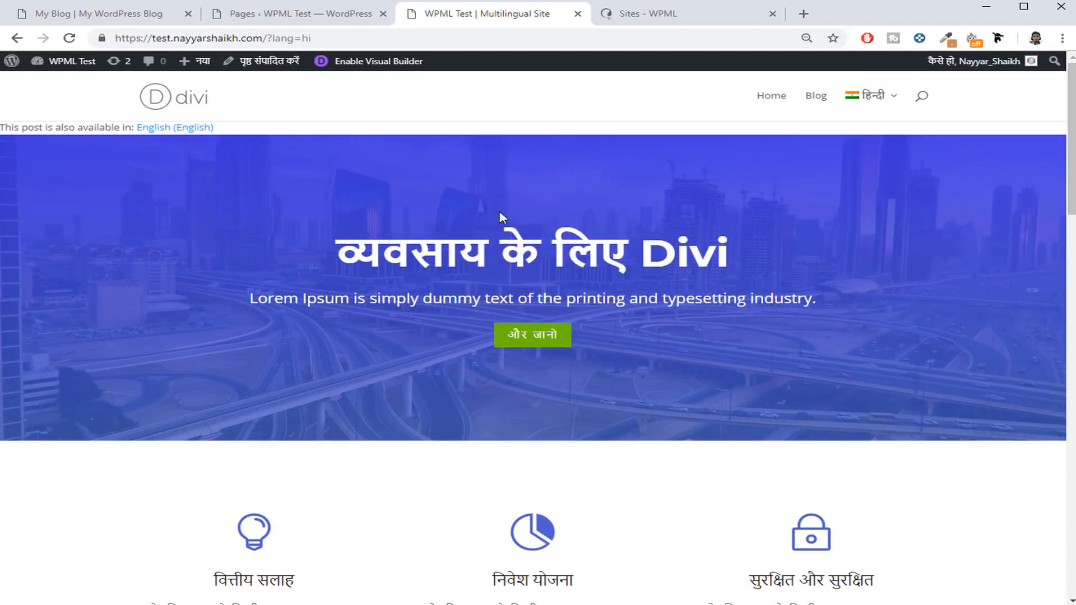
Open the Blog page from the Hindi home page, look through its posts and return to the Hindi home page.
click(825, 97)
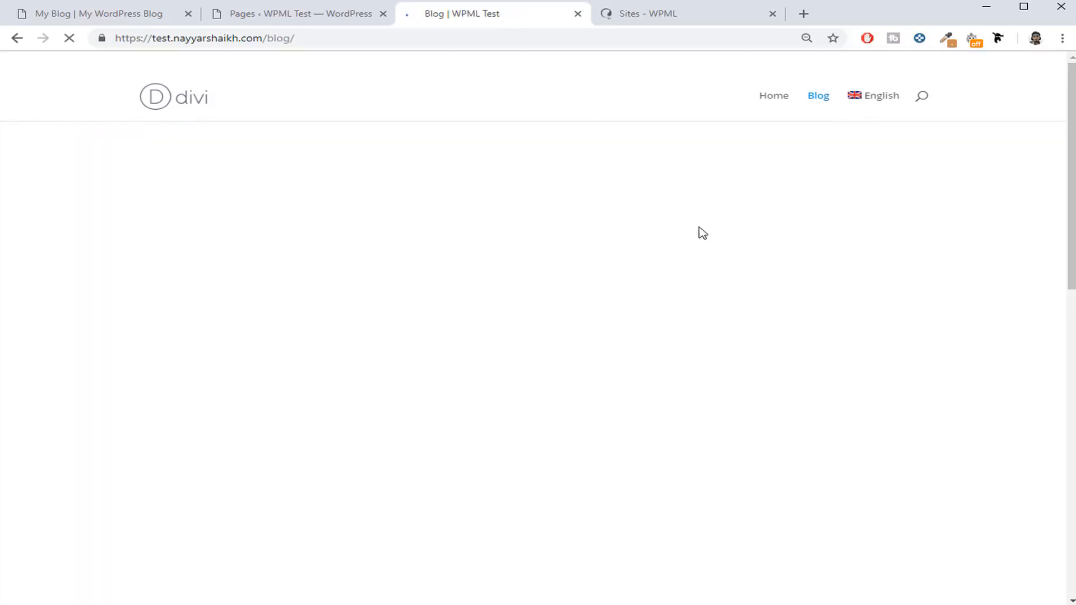
scroll(615, 260, down, 12)
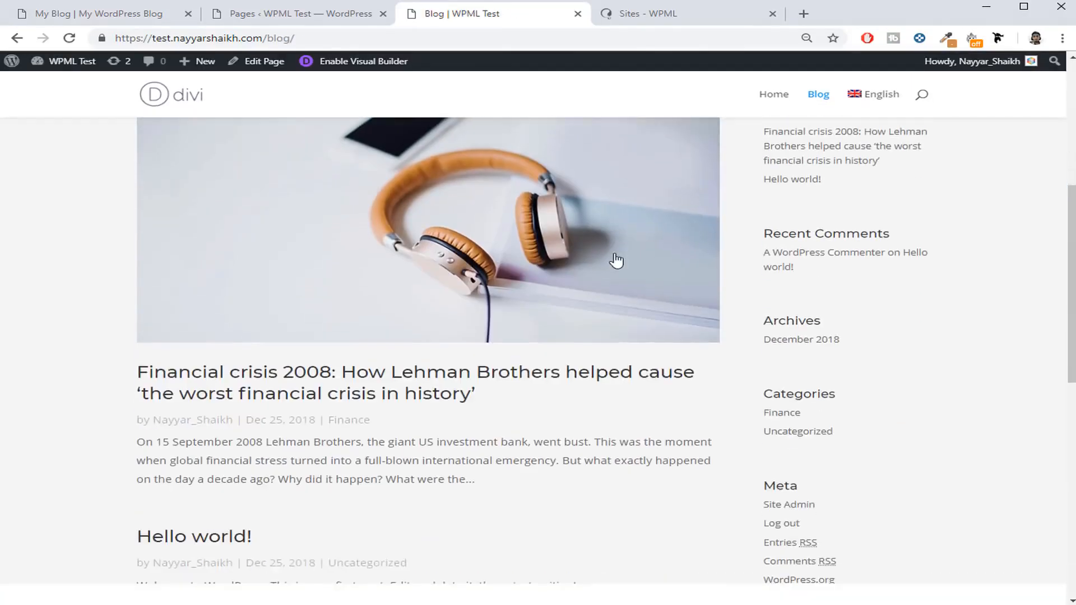
scroll(615, 260, up, 12)
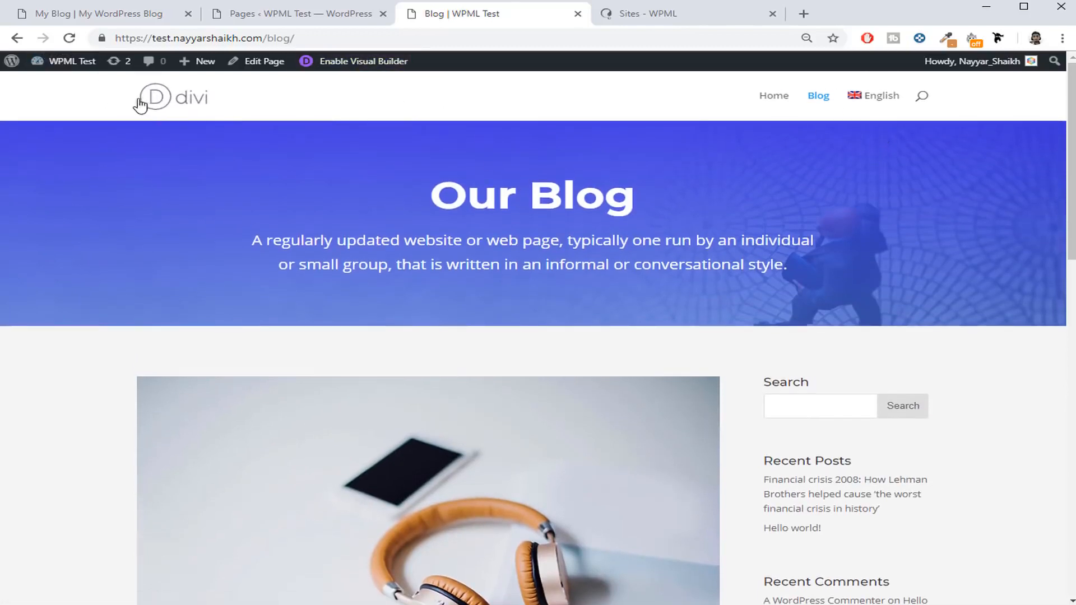
click(18, 38)
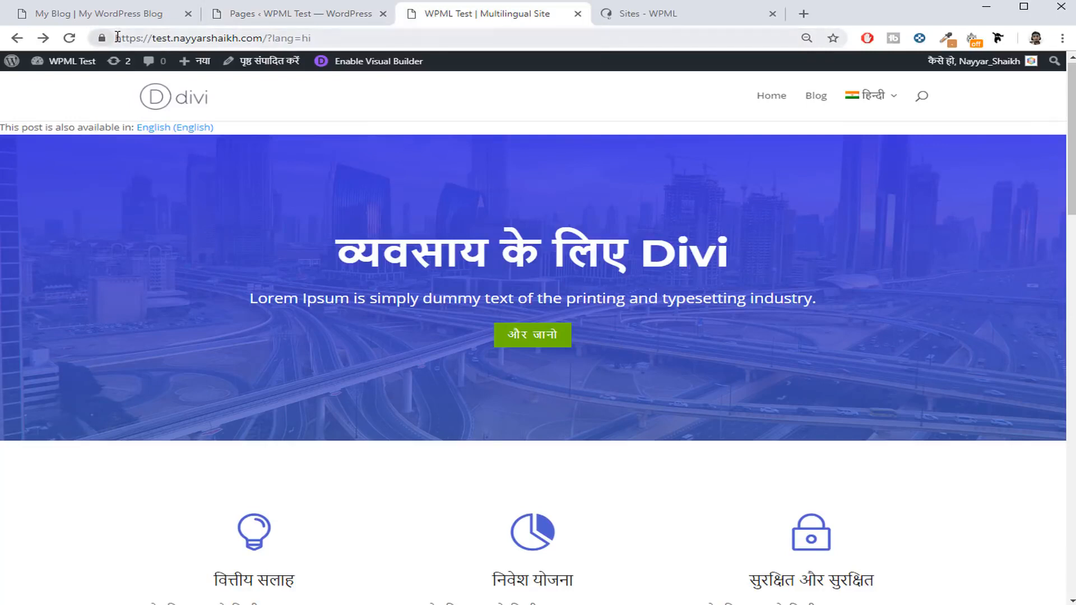
Compare the ?lang=hi address of the Hindi home page with the Hindi home page address on the My Blog site.
drag(116, 38, 257, 37)
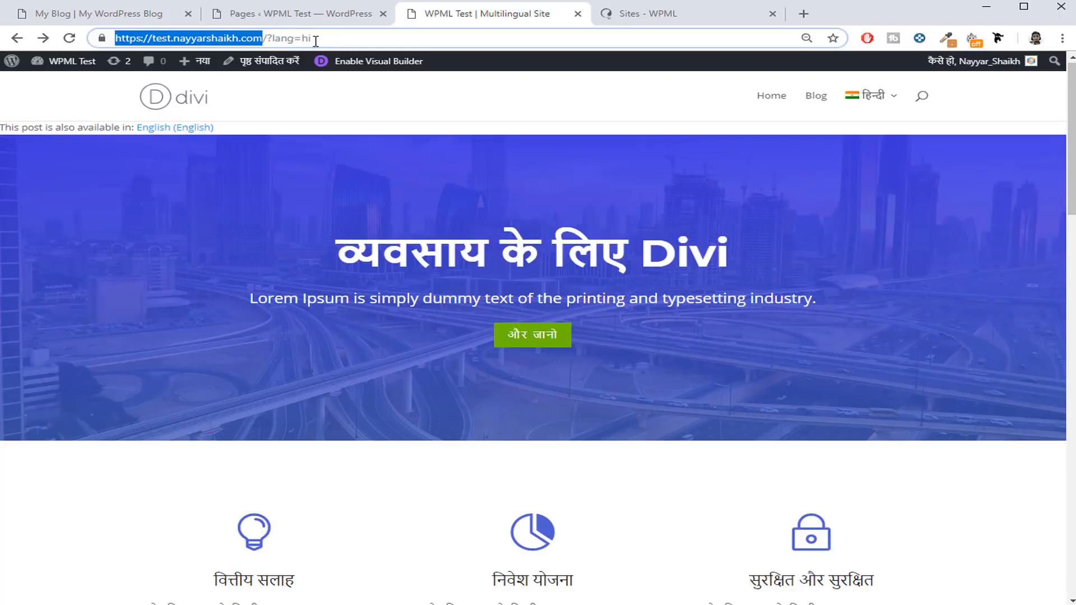
click(372, 38)
drag(337, 38, 270, 37)
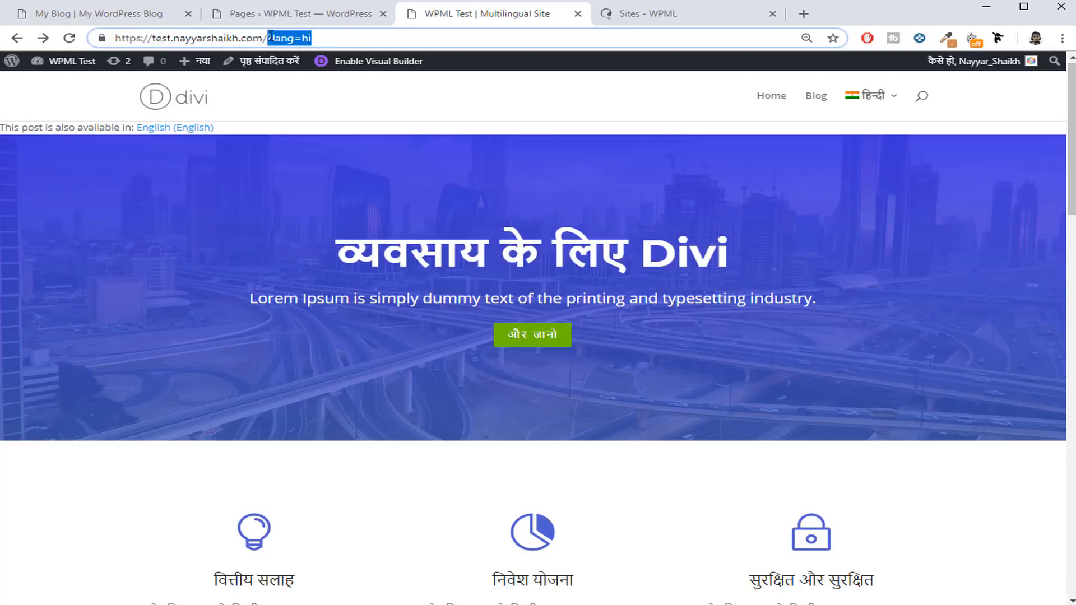
click(98, 13)
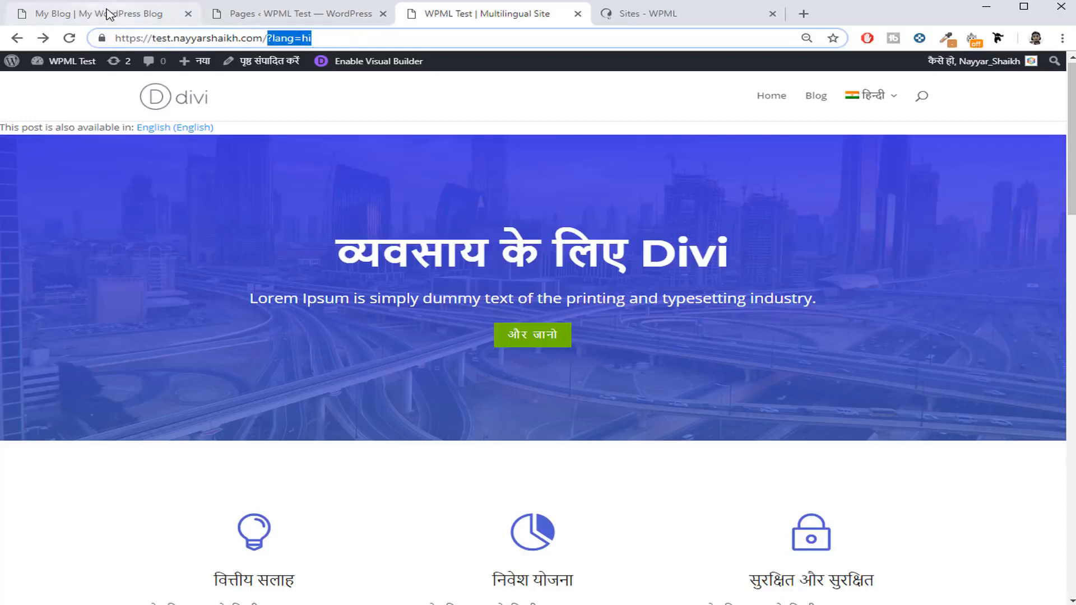
mouse_move(804, 100)
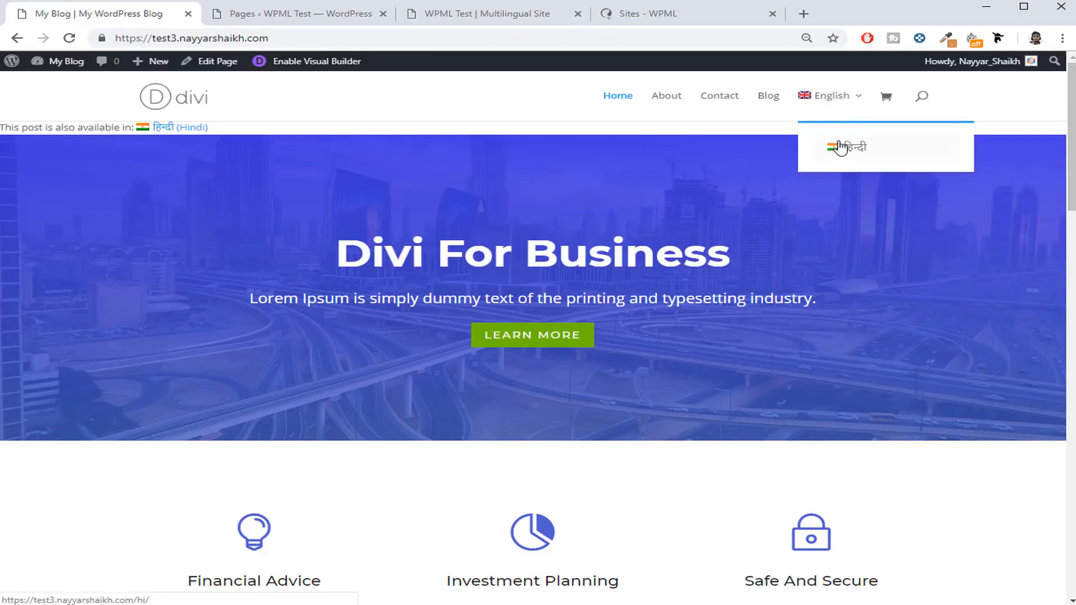
click(840, 144)
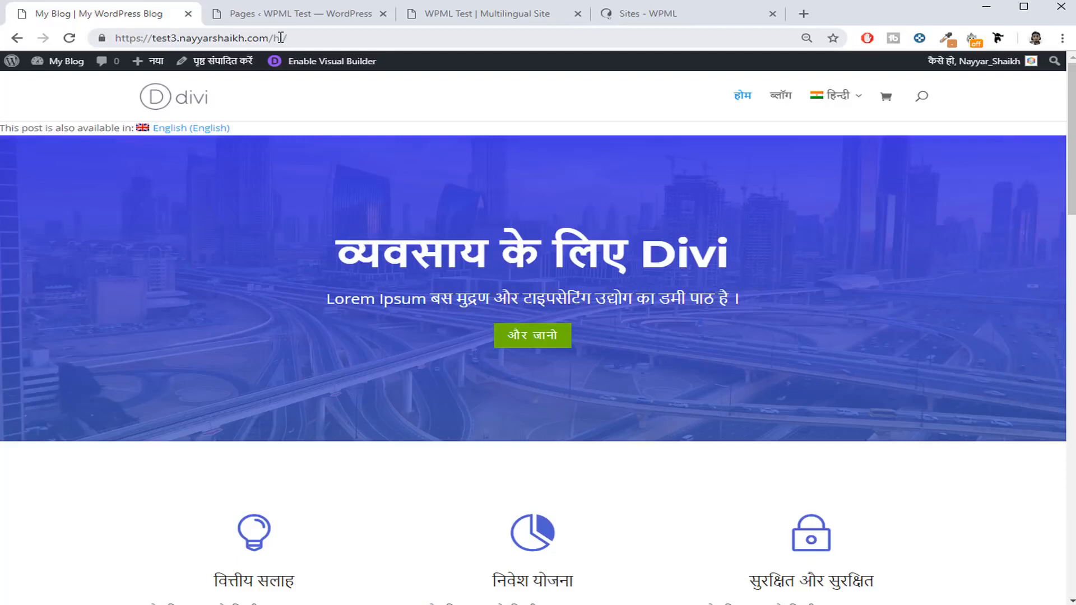
click(451, 14)
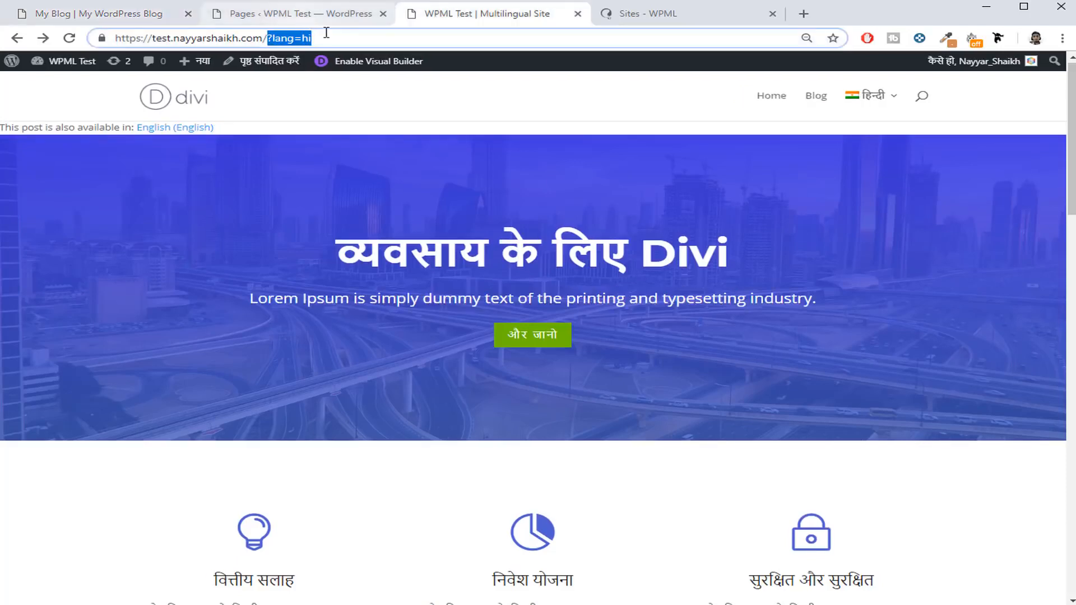
In WPML's language settings, set the language URL format to "Different languages in directories" and save it.
click(294, 17)
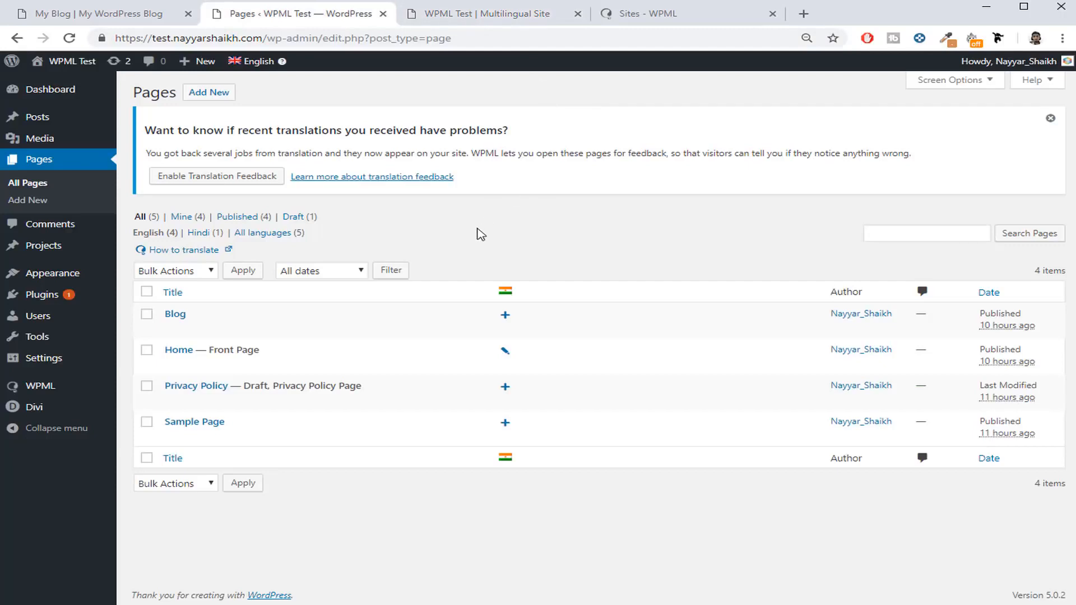
mouse_move(40, 386)
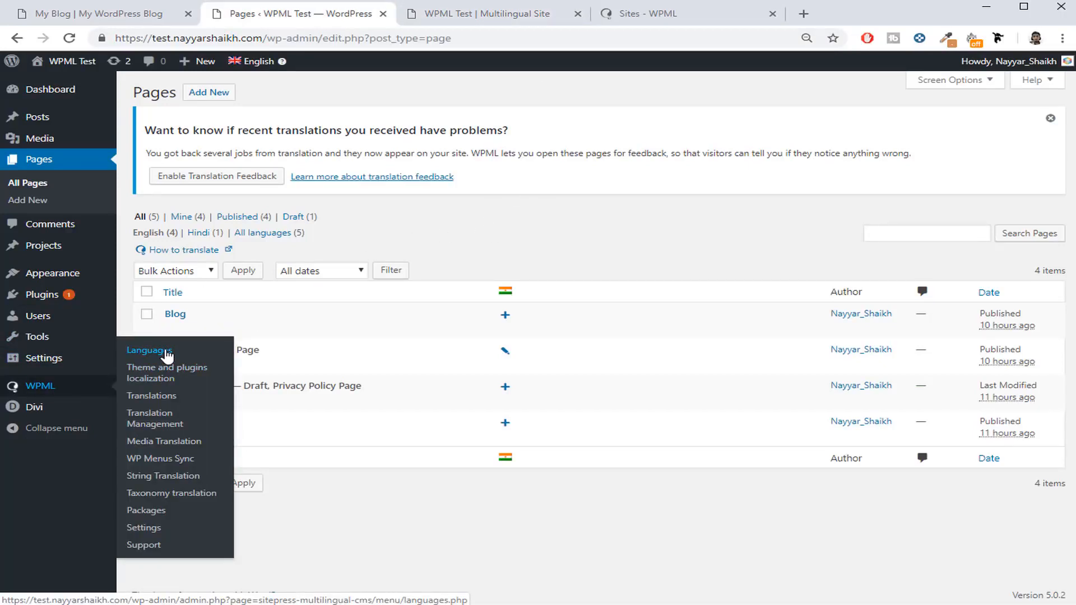
click(166, 354)
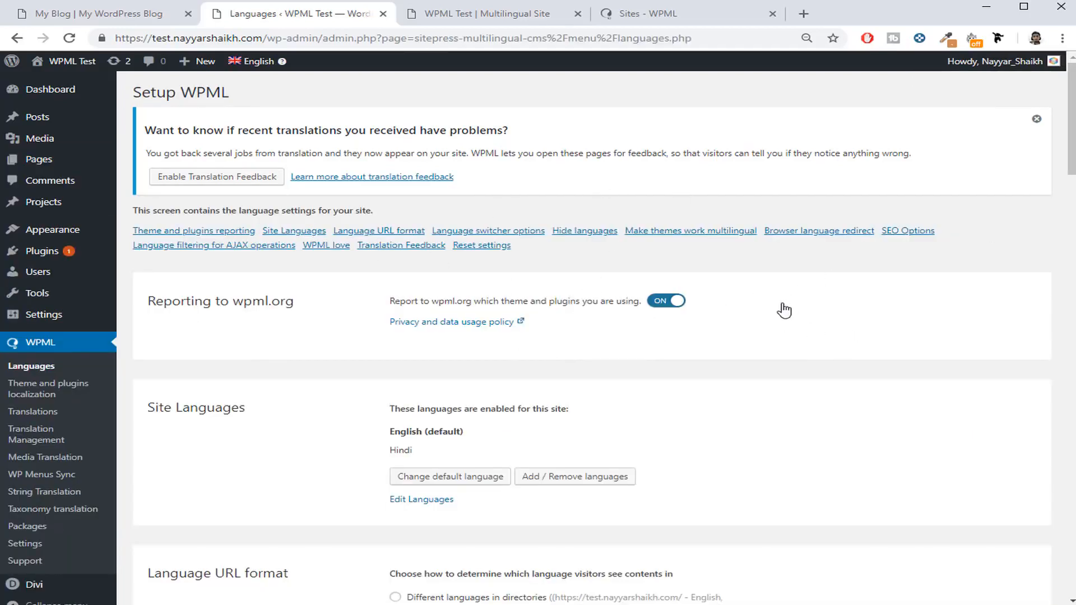
scroll(784, 310, down, 4)
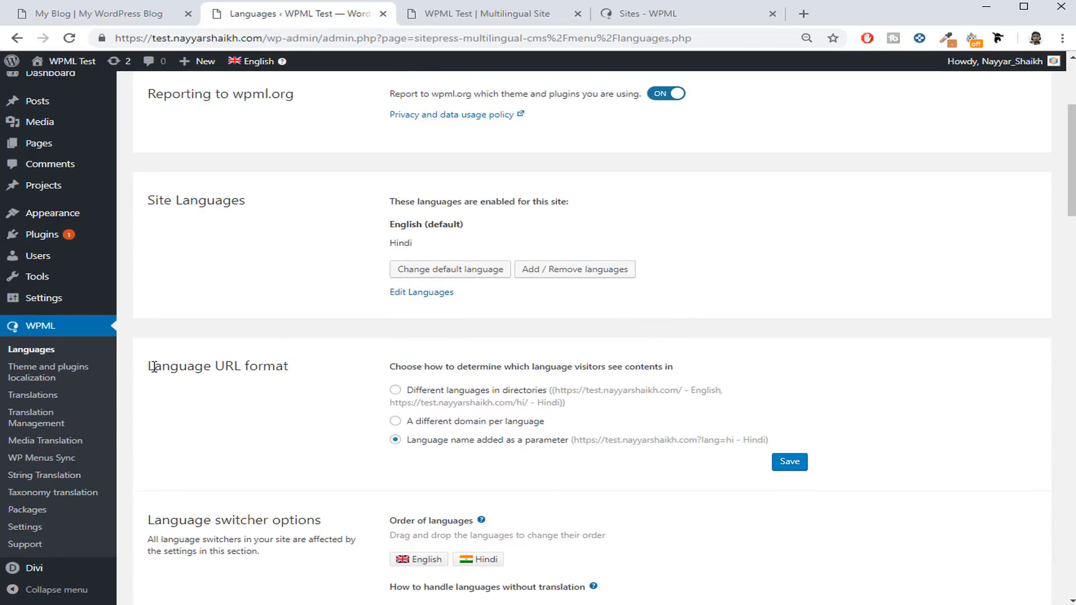
drag(147, 366, 282, 366)
click(473, 381)
click(450, 395)
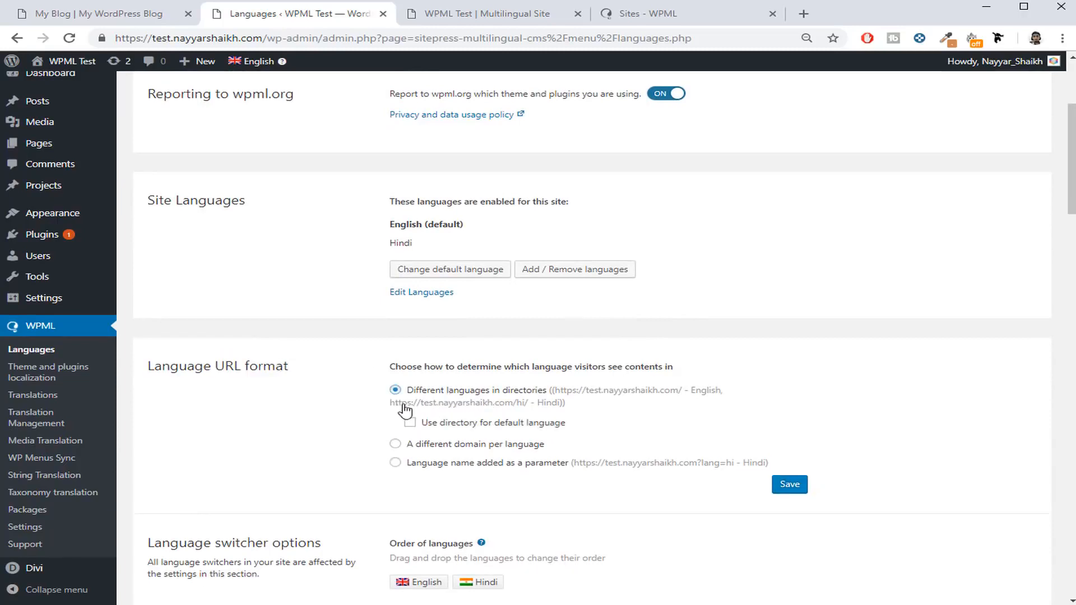
drag(404, 410, 528, 413)
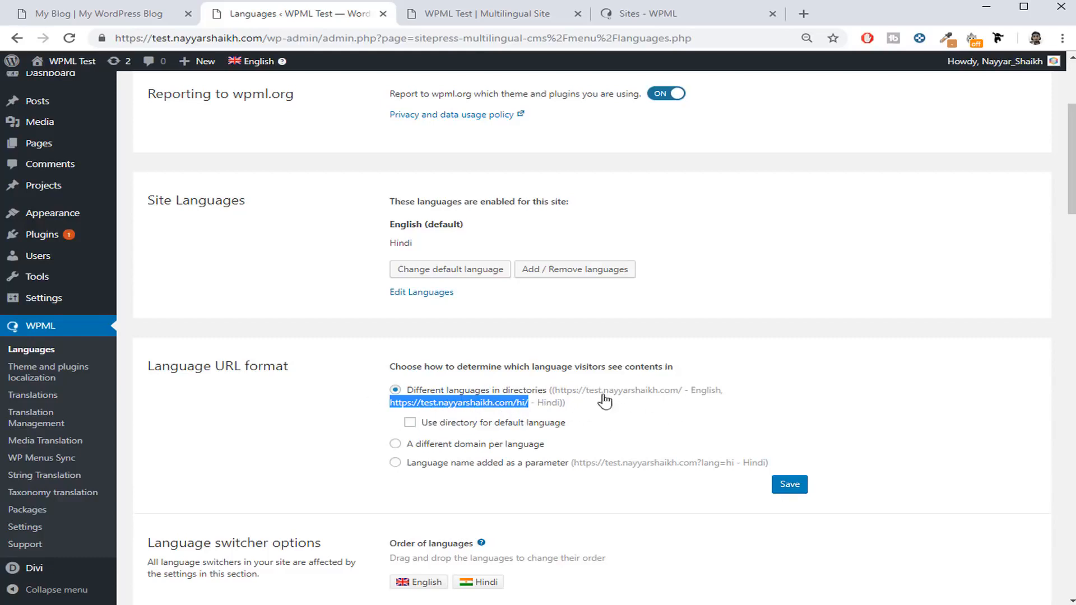
click(790, 486)
Look through the remaining WPML language settings, from the language switcher options to the reset settings.
scroll(482, 479, down, 3)
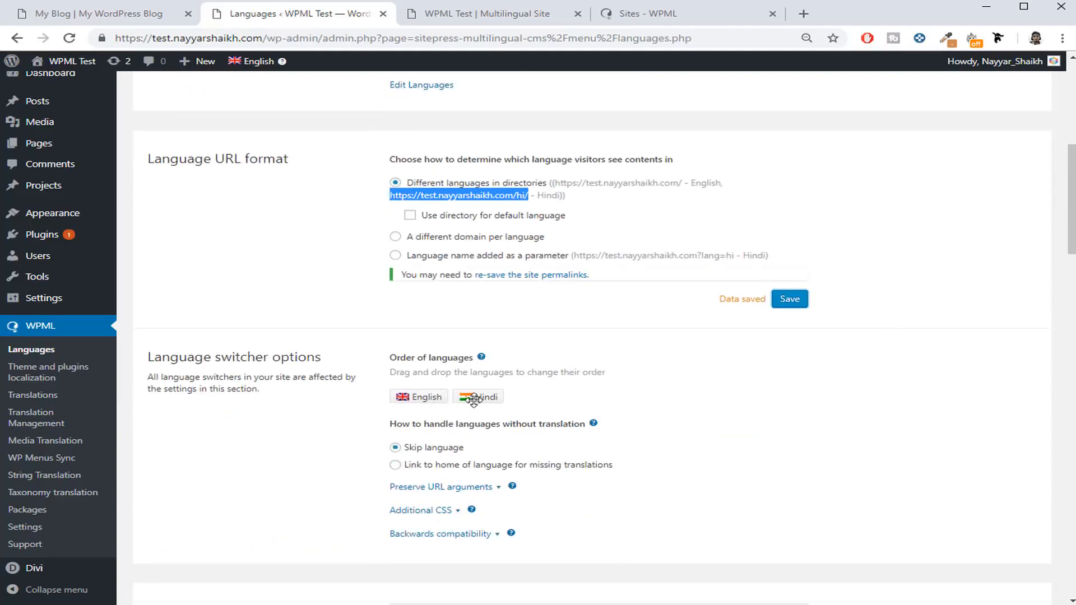
scroll(516, 456, down, 7)
scroll(613, 429, down, 15)
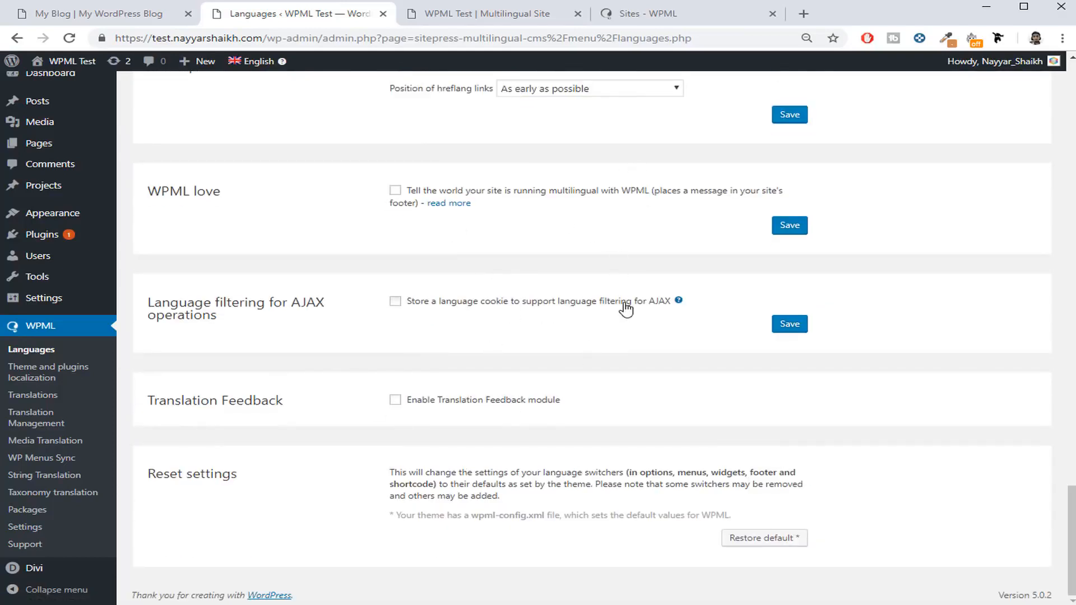
scroll(589, 336, up, 10)
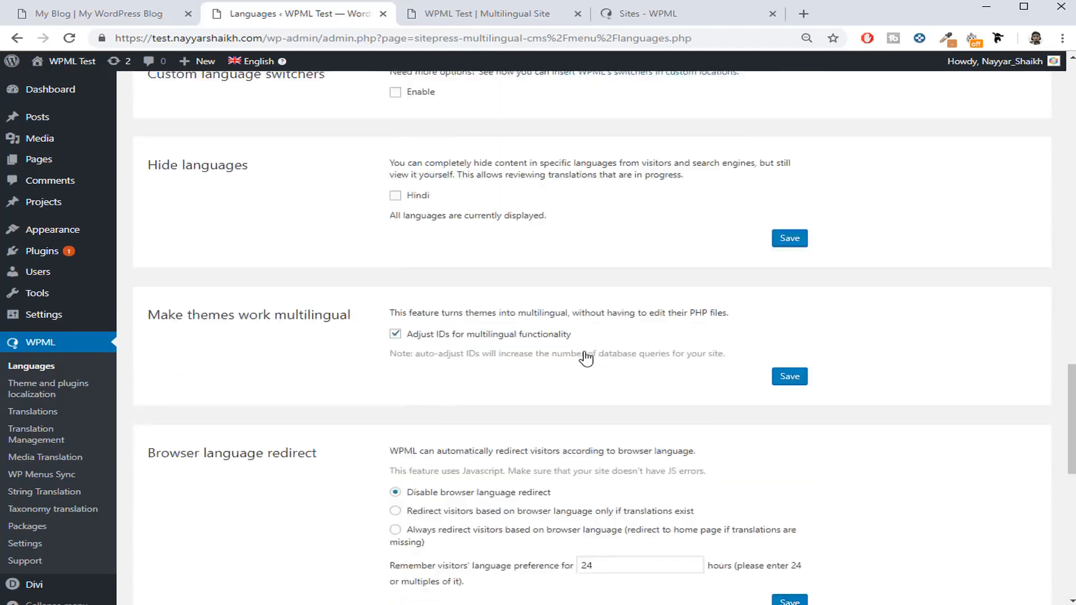
scroll(586, 359, up, 5)
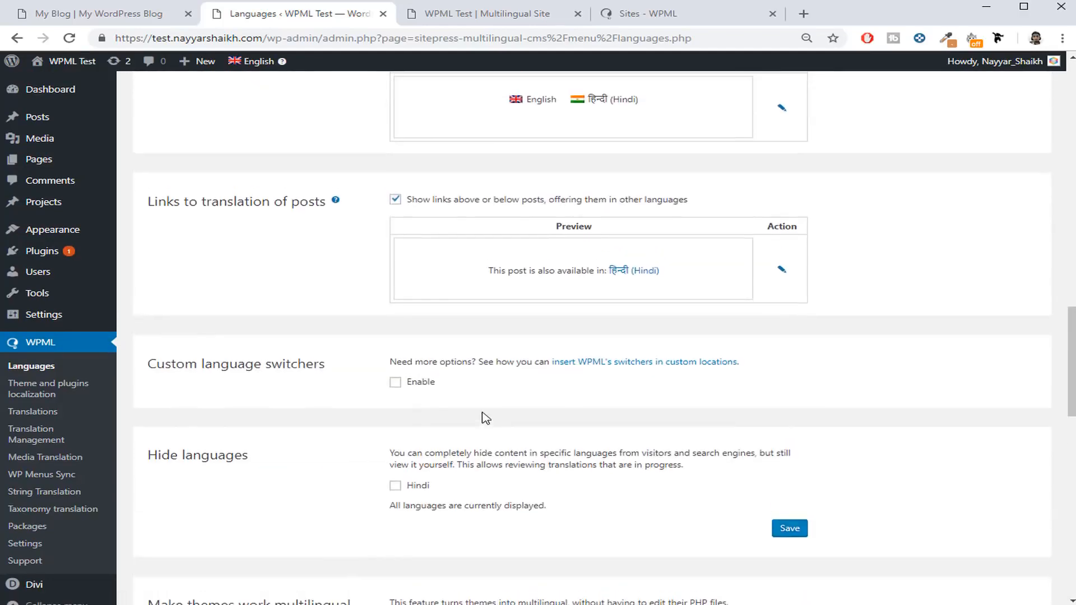
scroll(486, 419, up, 15)
Reload the live site, switch its home page to Hindi to check the directory-style address, and open the Blog page from there.
click(479, 13)
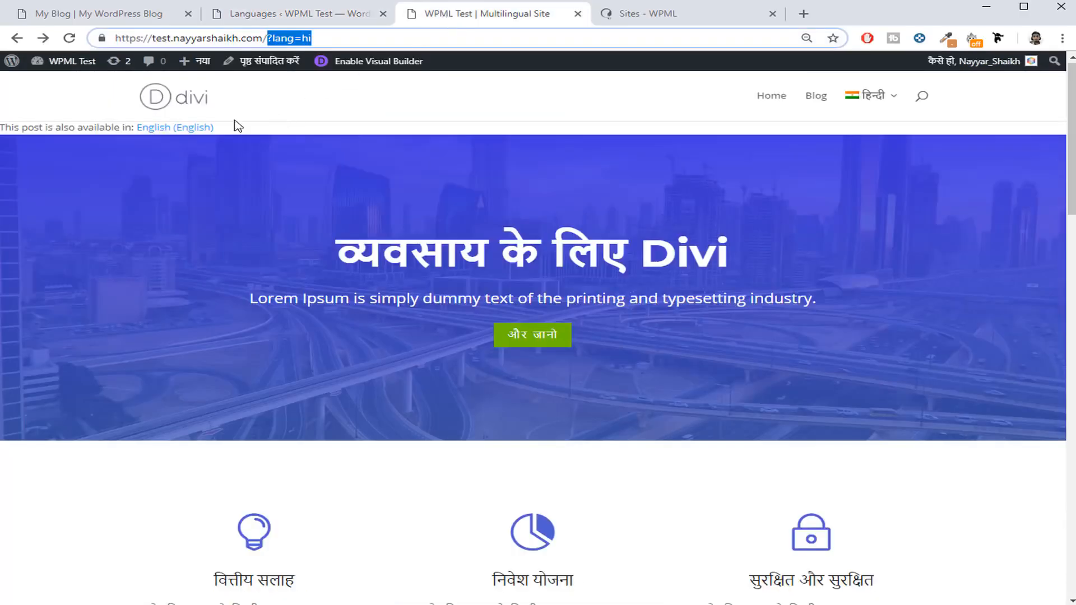
click(178, 112)
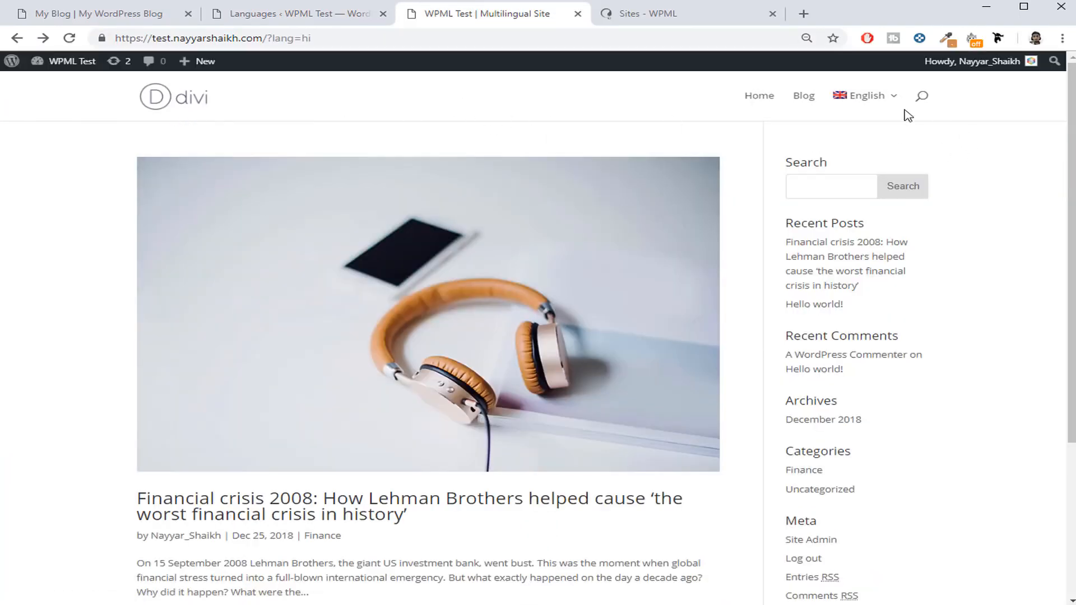
click(880, 101)
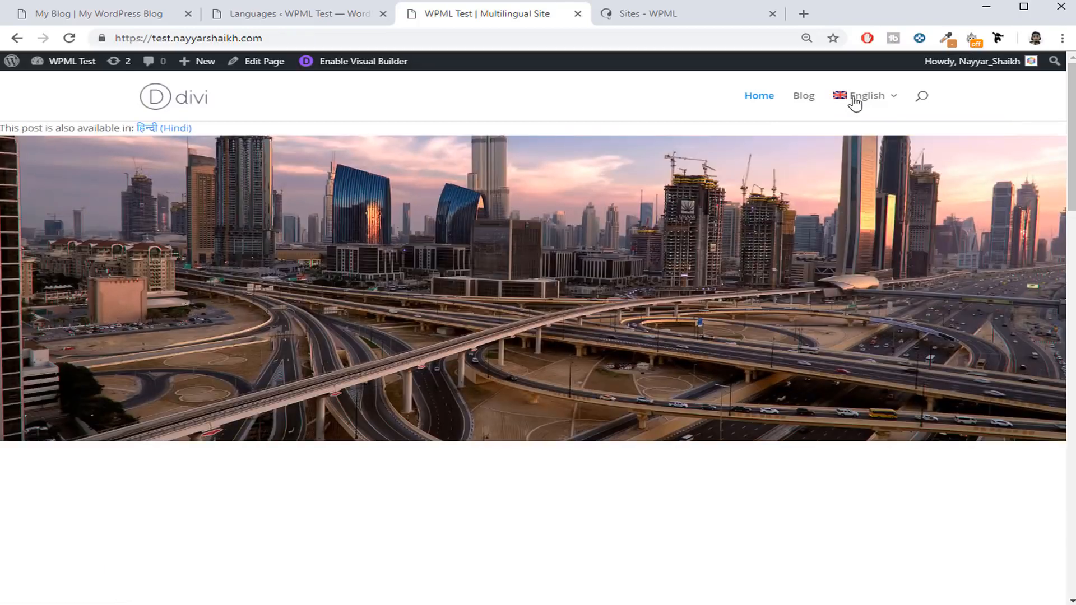
mouse_move(879, 101)
click(897, 150)
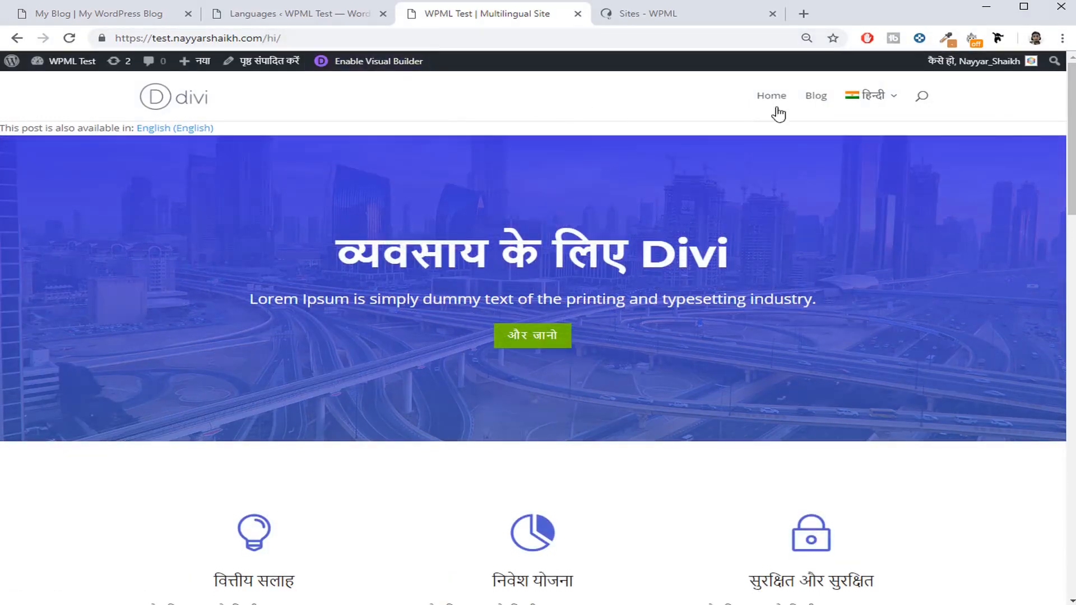
click(808, 101)
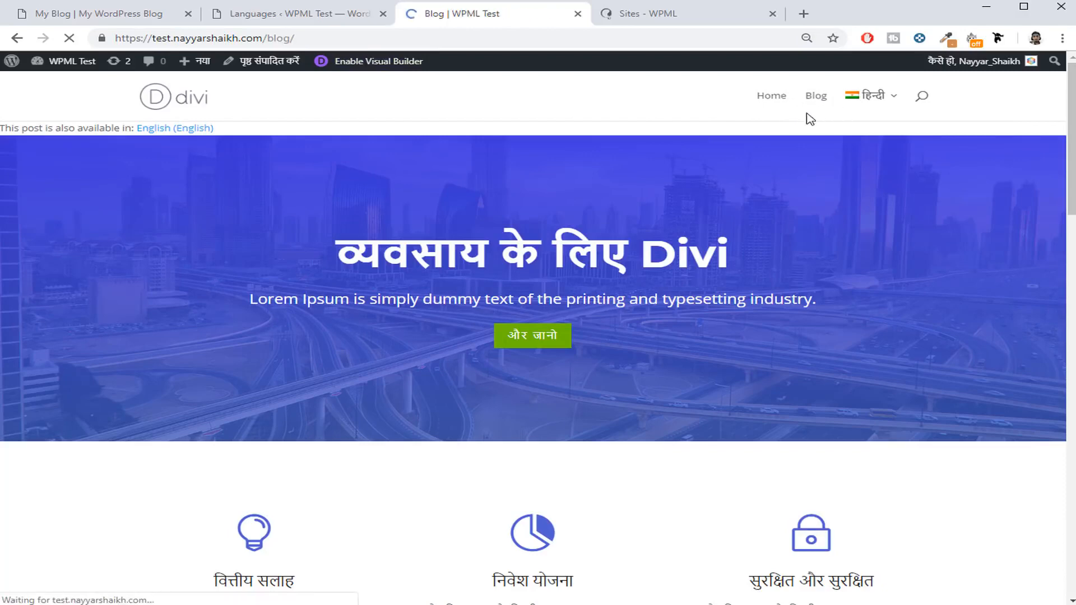
Look over the live English Blog page, from its header to the first post.
scroll(480, 233, down, 5)
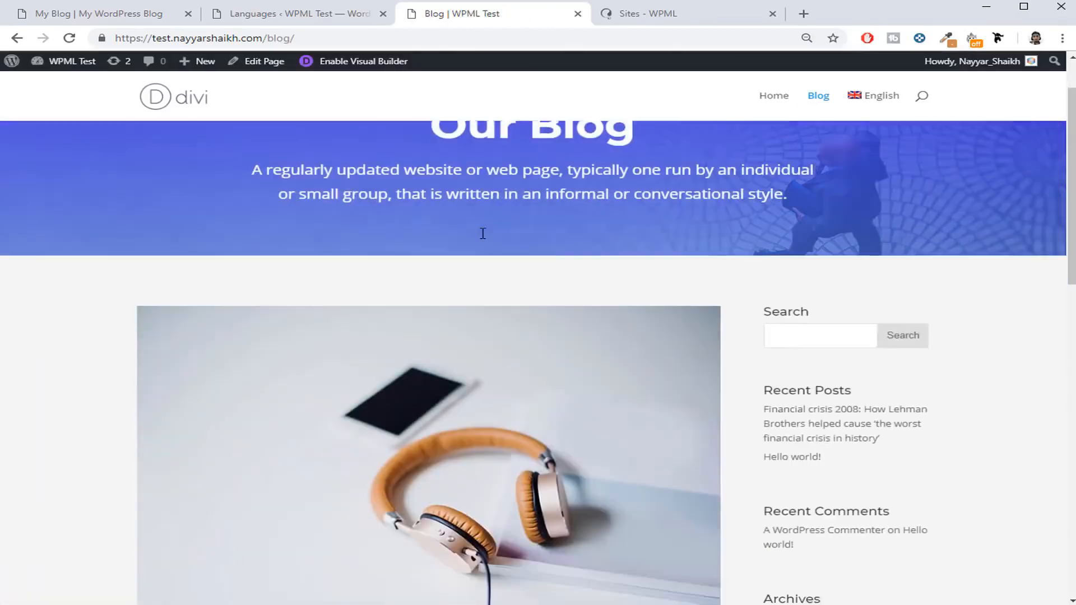
scroll(483, 239, down, 2)
scroll(485, 247, up, 2)
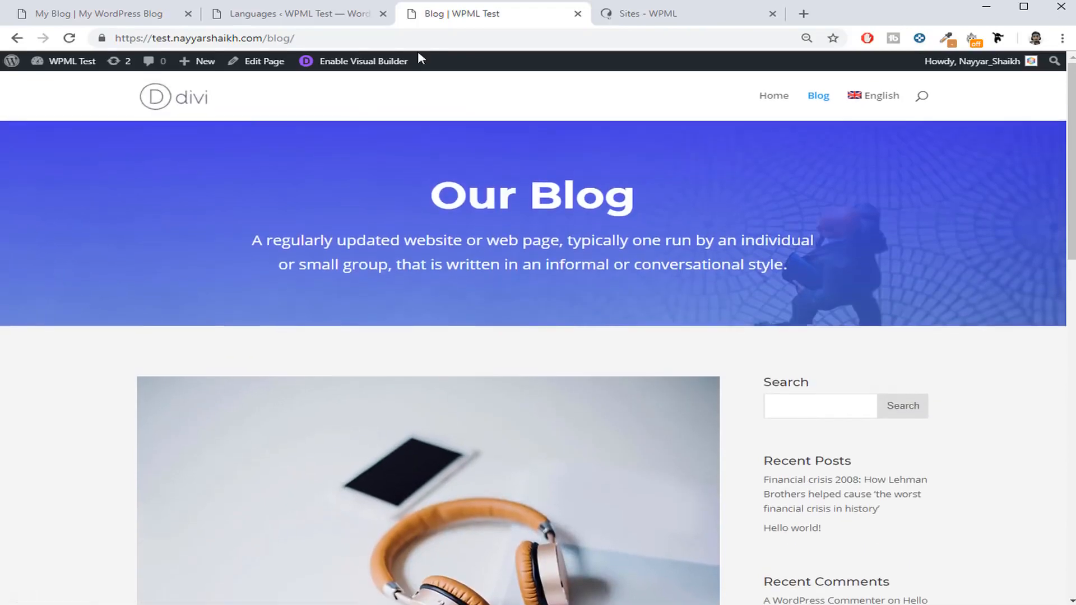
Open the Hindi translation of the Blog page from the admin Pages list and translate it automatically.
click(301, 17)
scroll(564, 229, up, 6)
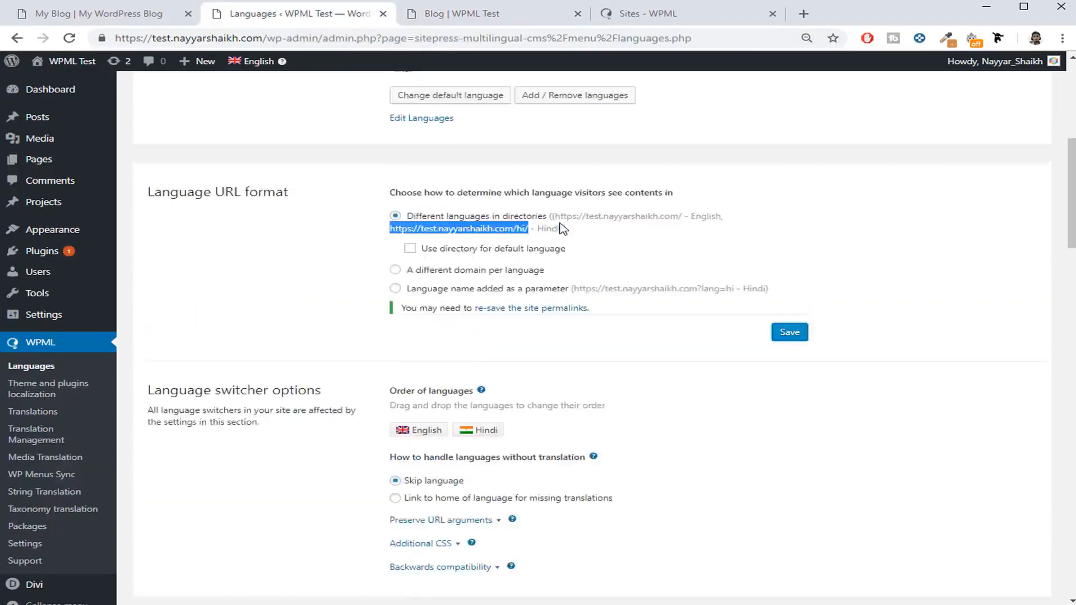
click(60, 166)
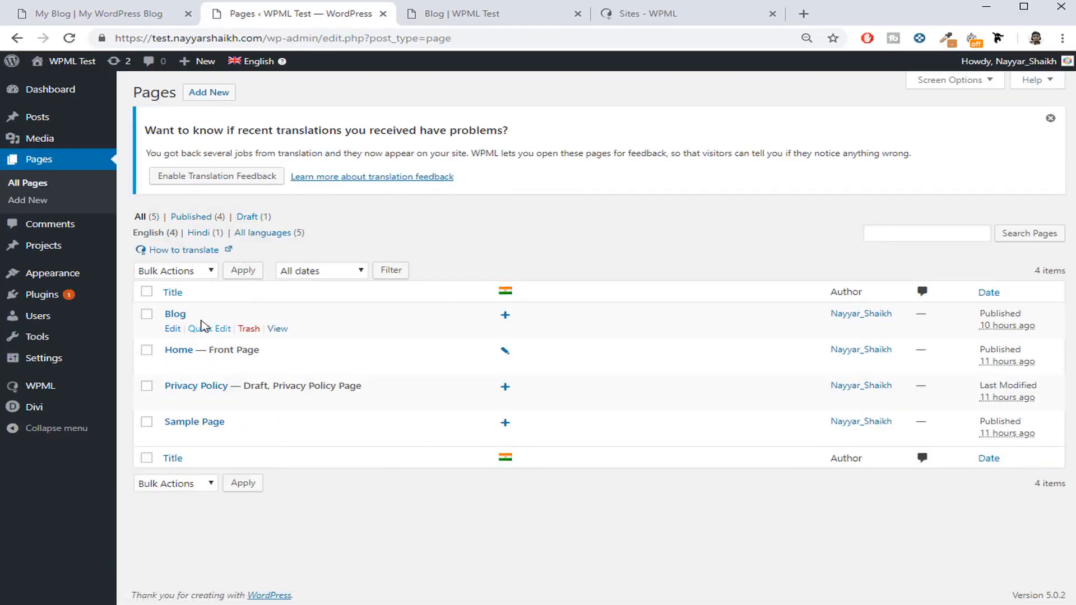
click(506, 318)
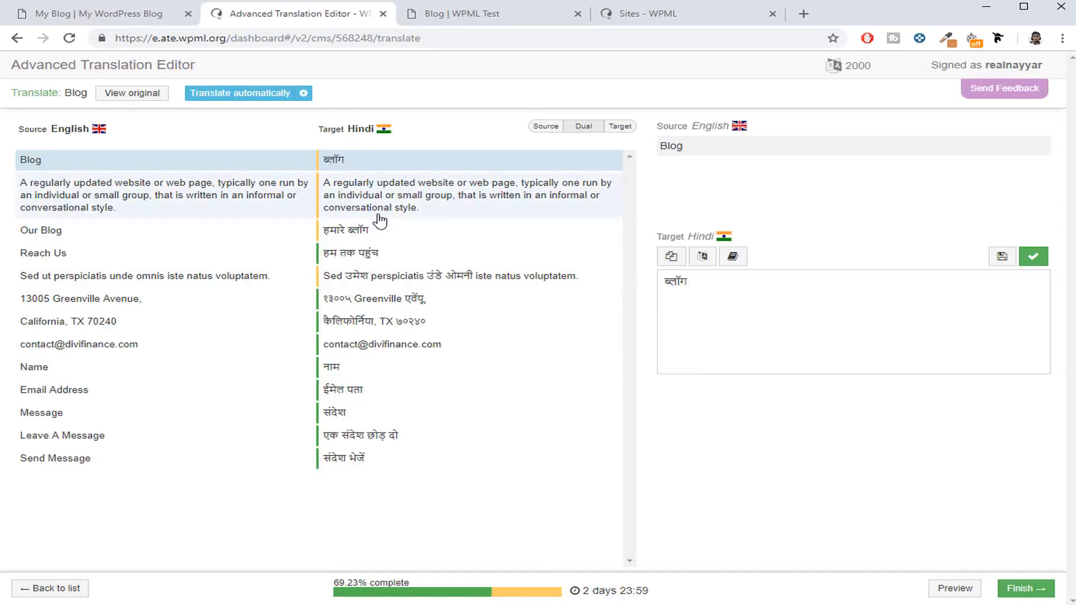
click(242, 98)
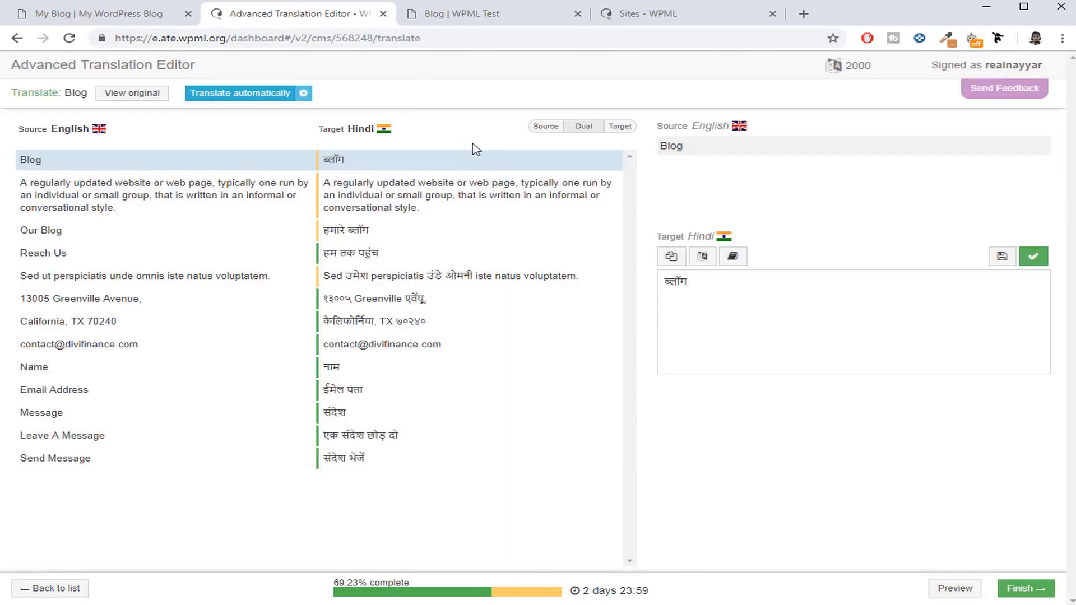
Machine-translate the segment starting "A regularly updated website or web page" into Hindi and save it as complete.
click(456, 194)
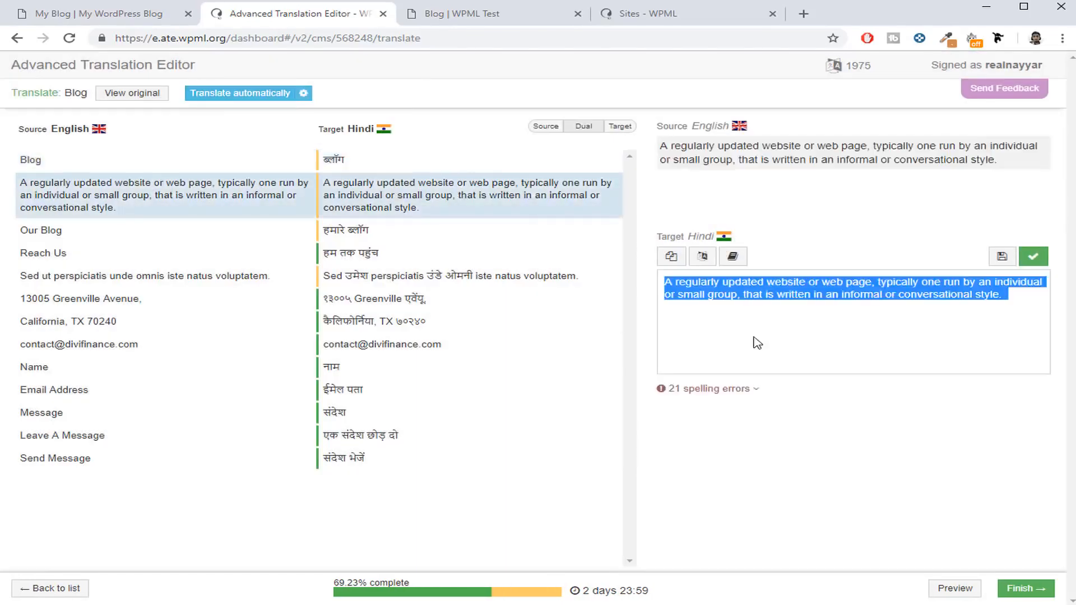
click(751, 331)
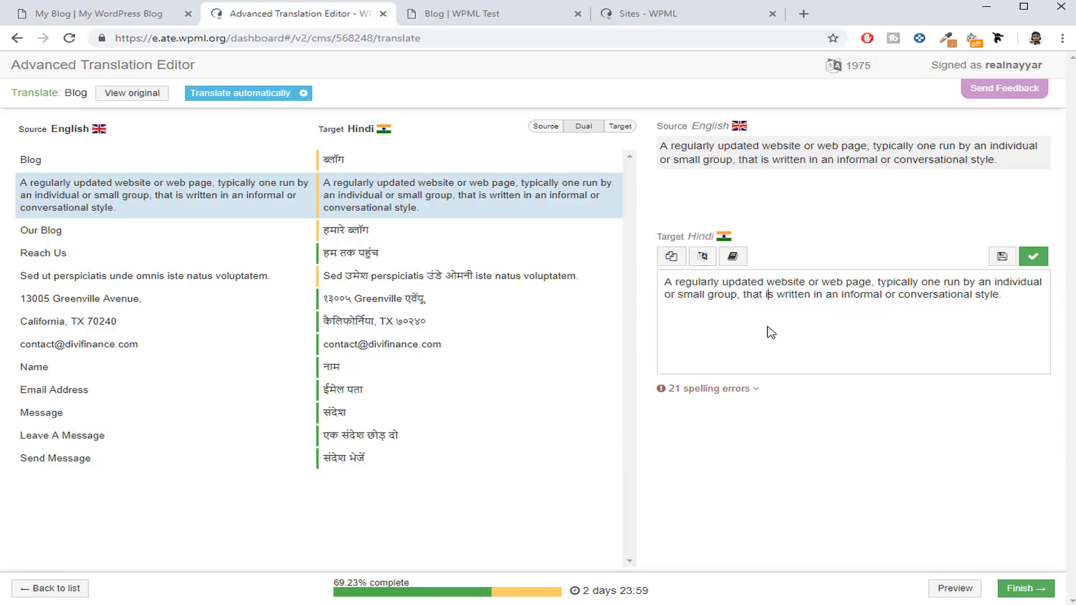
key(ctrl+m)
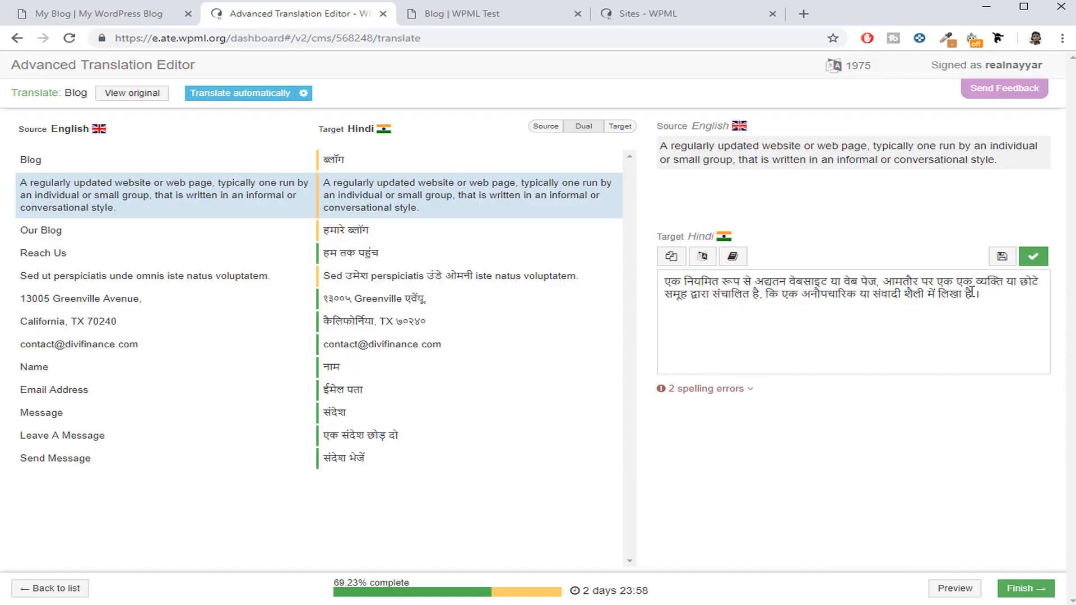
click(1034, 259)
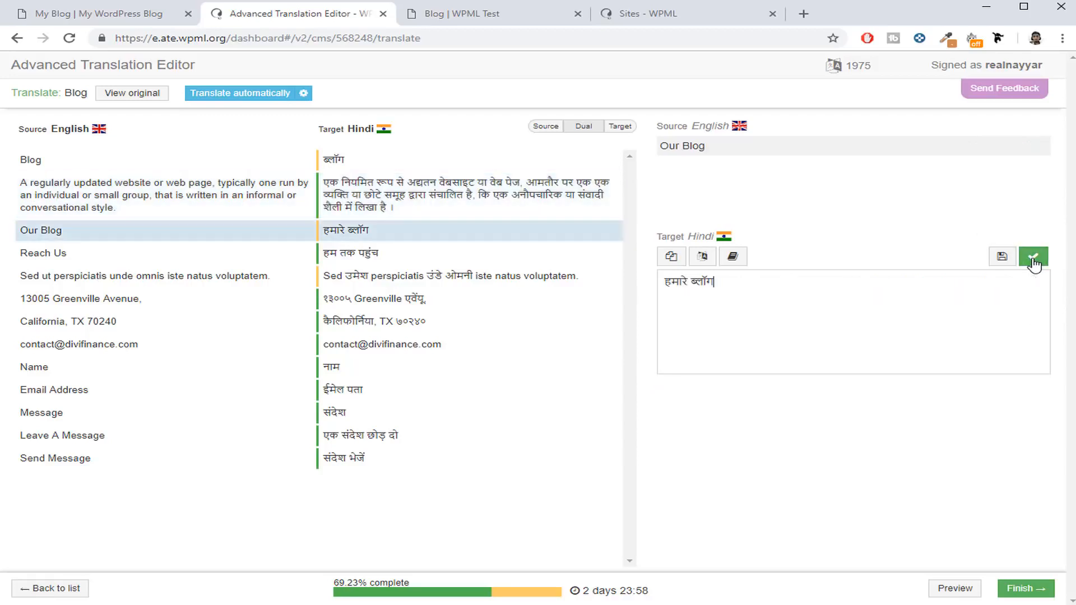
Save the Hindi translations of the "Blog" and "Our Blog" segments as complete.
click(384, 161)
click(1032, 256)
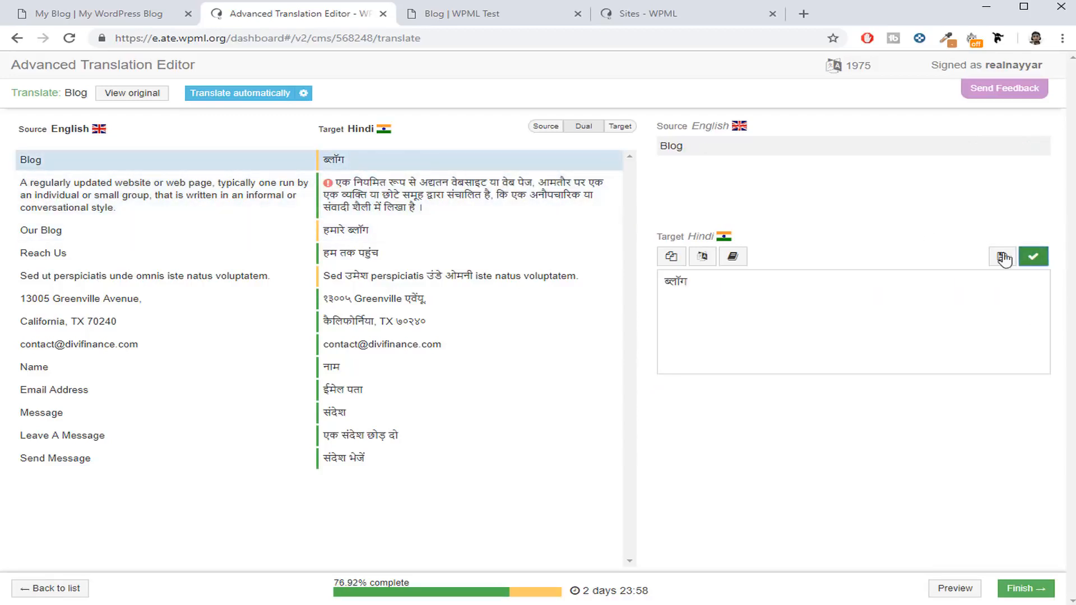
click(398, 230)
click(1048, 256)
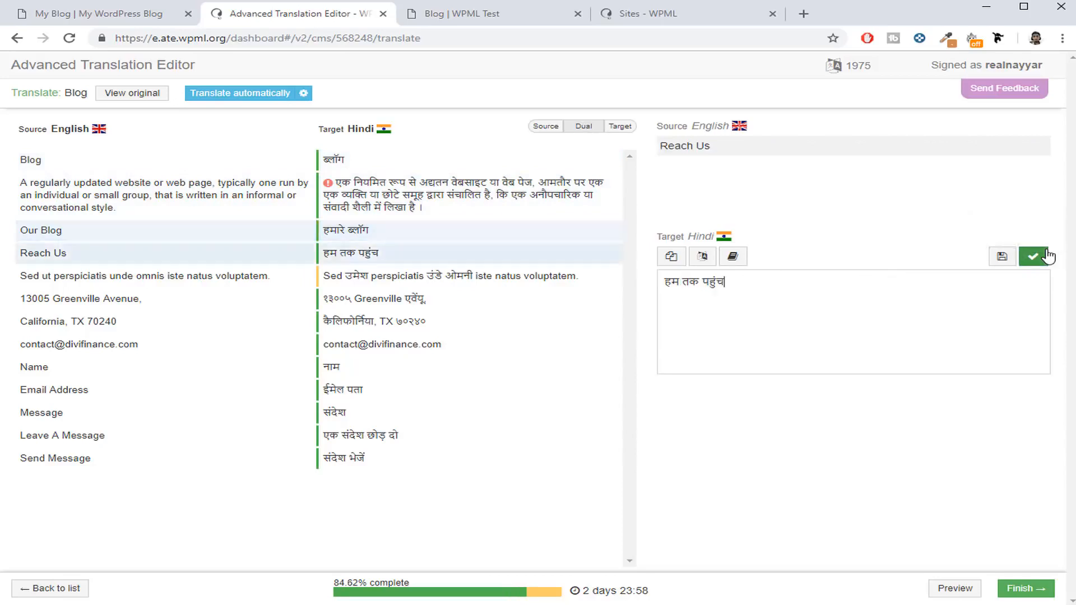
Run machine translation on the "Sed ut perspiciatis unde omnis iste natus voluptatem." segment and save it as complete.
click(501, 284)
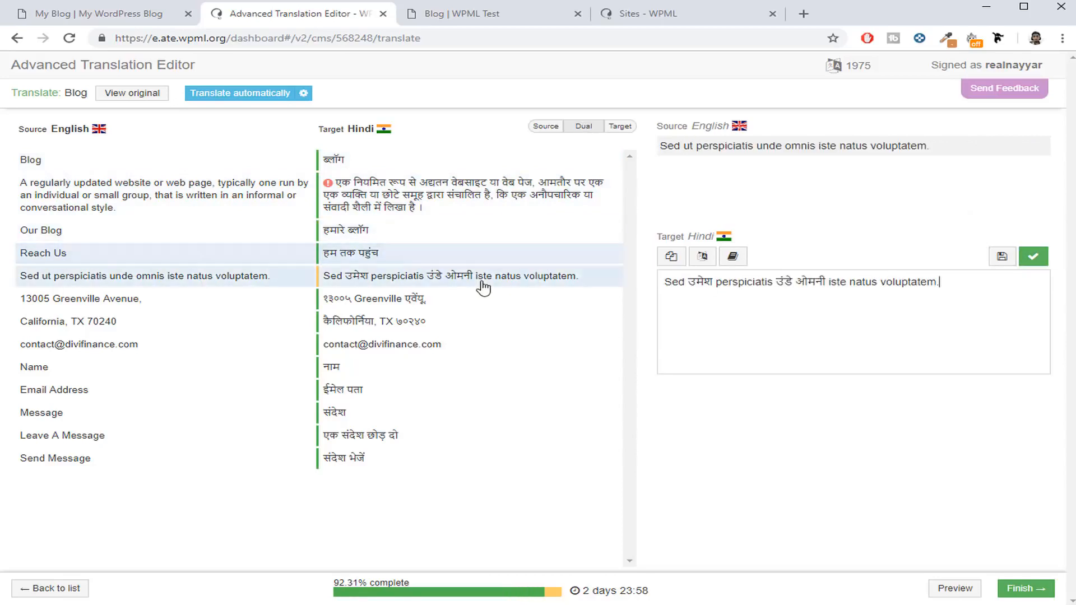
click(704, 256)
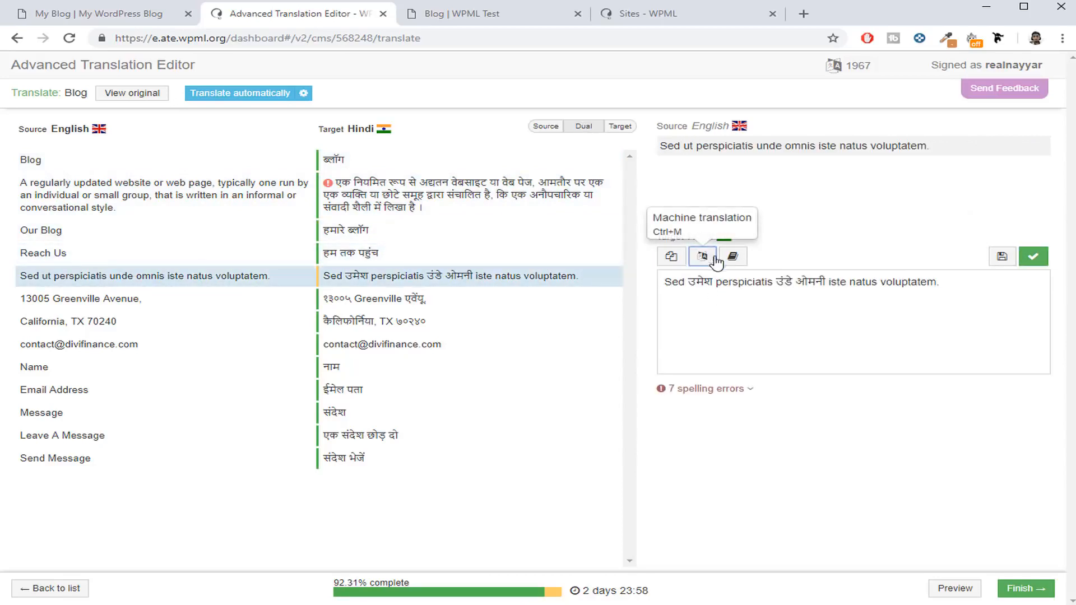
drag(959, 285, 832, 282)
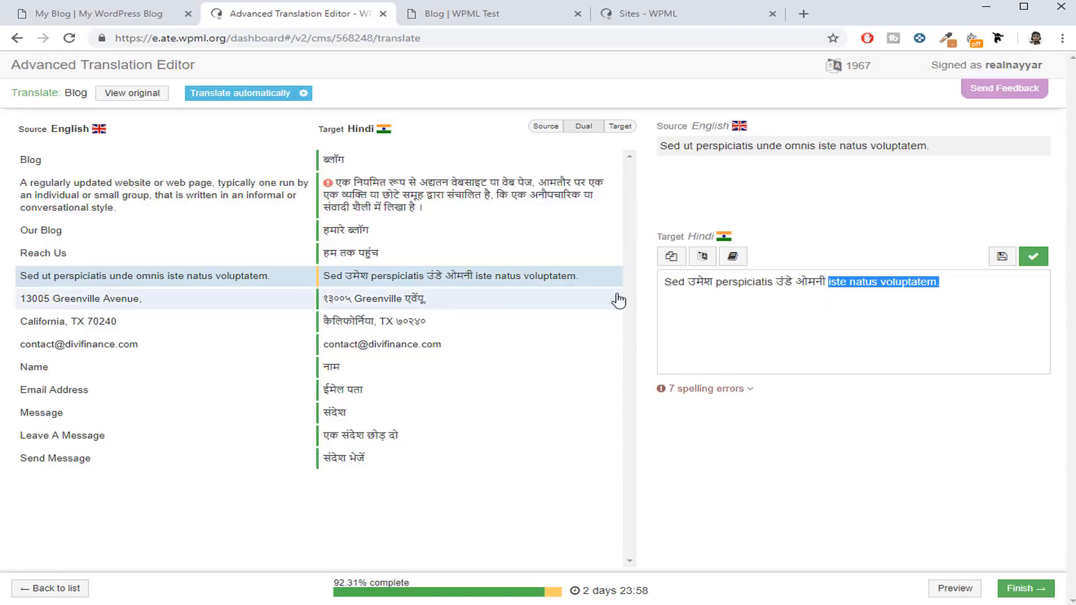
click(881, 282)
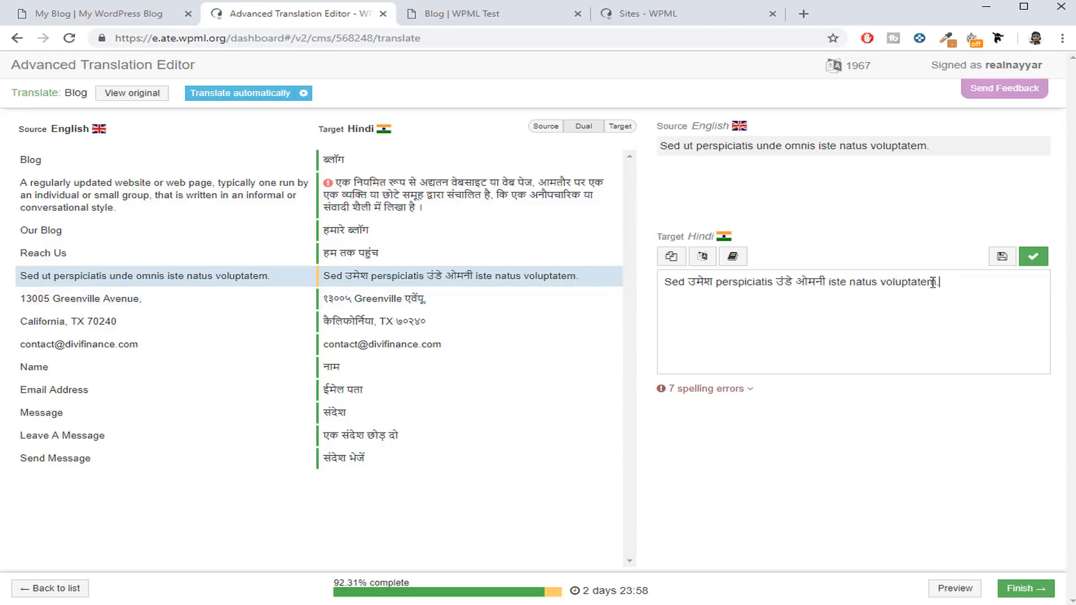
drag(932, 282, 663, 292)
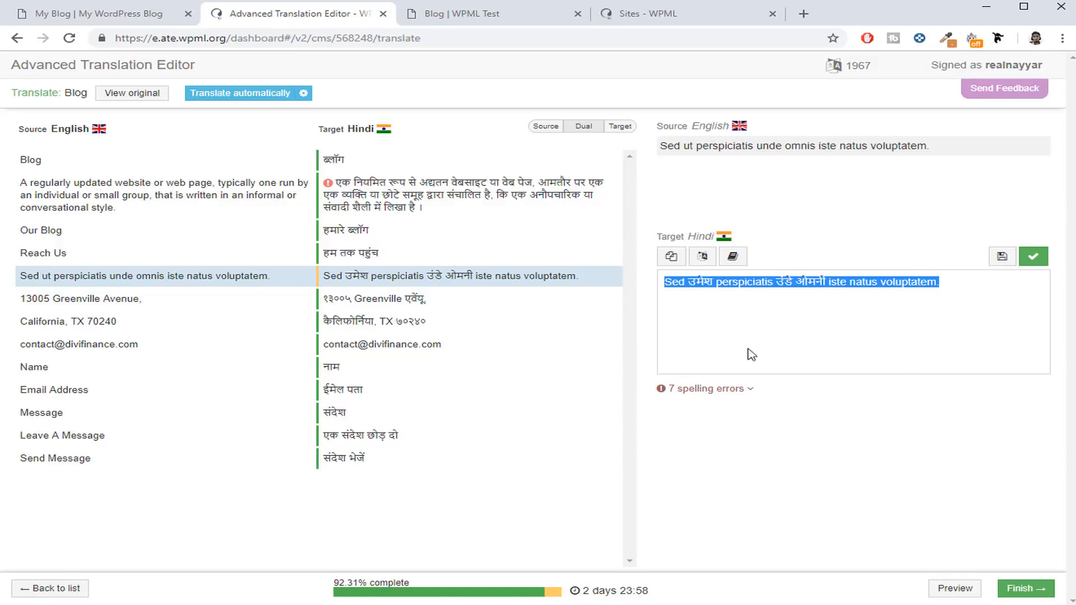
click(757, 318)
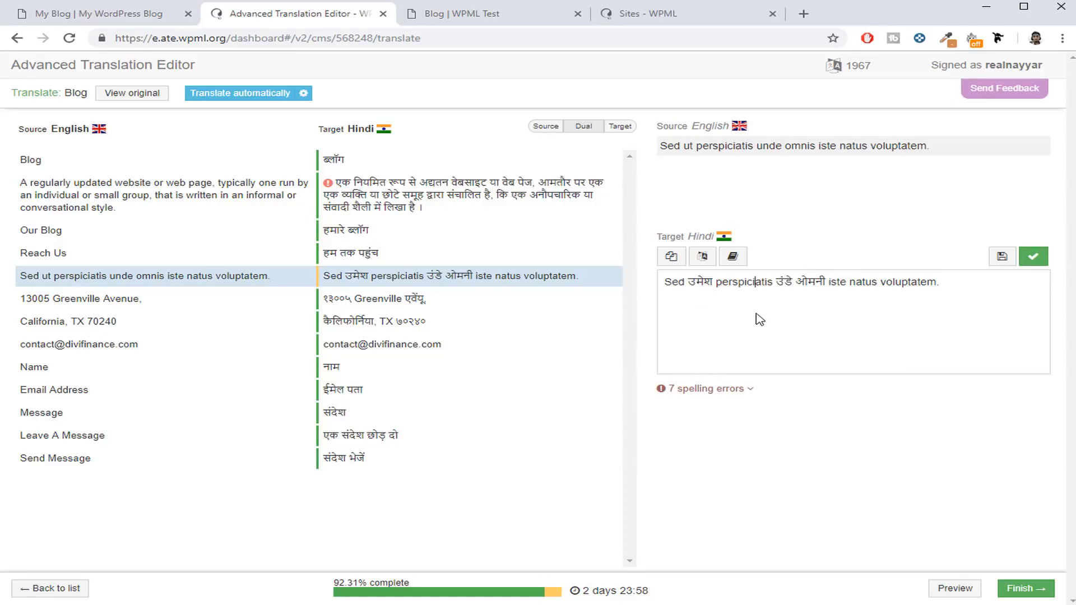
click(1047, 261)
Save the remaining address and contact-form segments as complete and finish the Blog page's Hindi translation.
click(1047, 261)
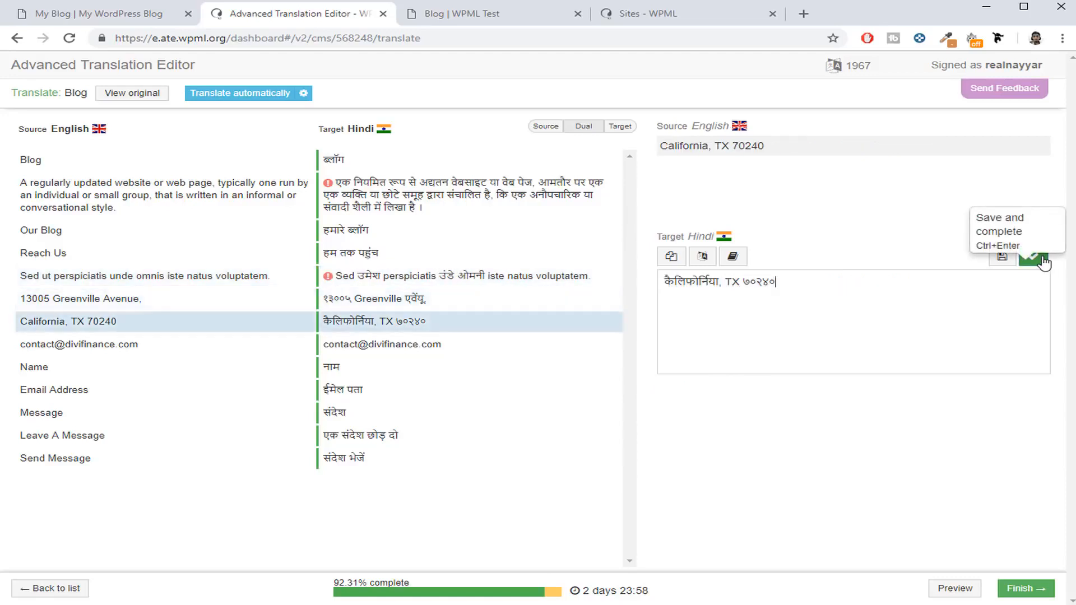
click(1047, 261)
click(1046, 262)
click(1045, 262)
click(1045, 261)
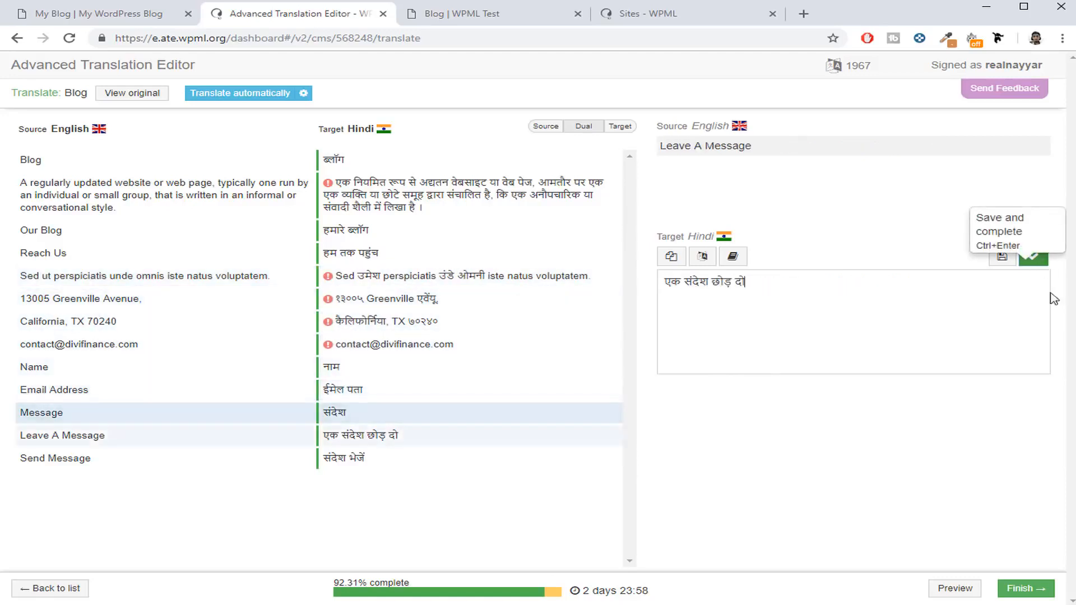
click(1046, 261)
click(1037, 593)
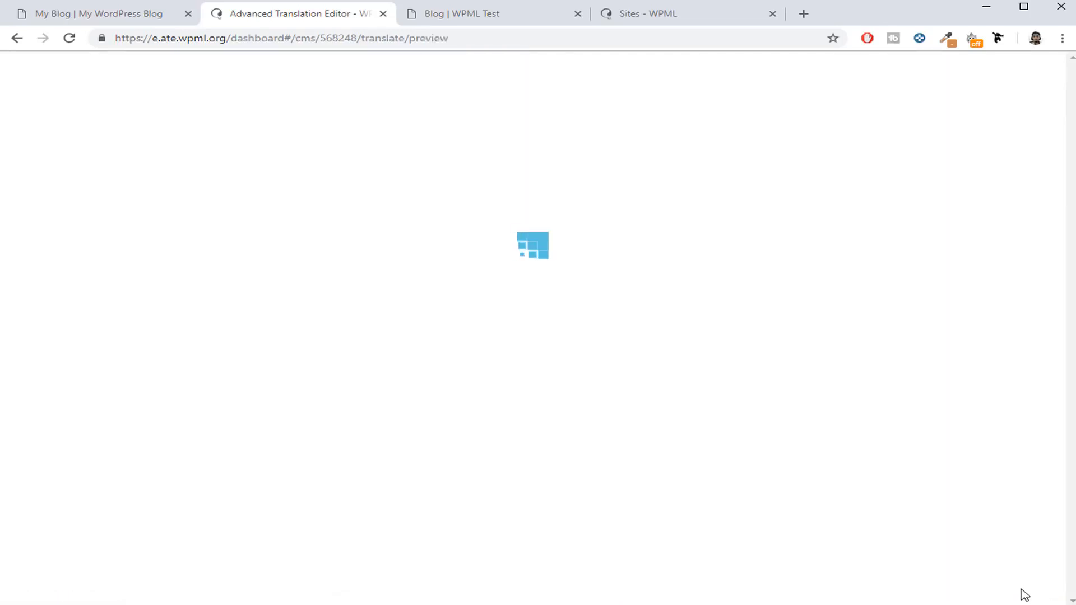
click(1026, 594)
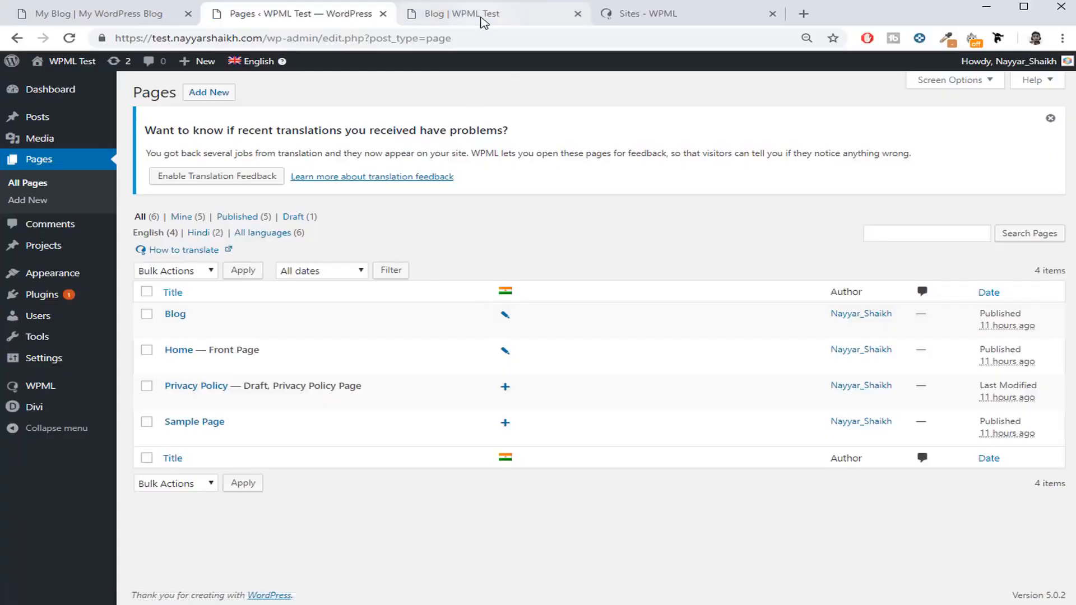
Reload the live Blog page, switch it to Hindi, and check its translated header and posts area.
click(482, 17)
click(71, 38)
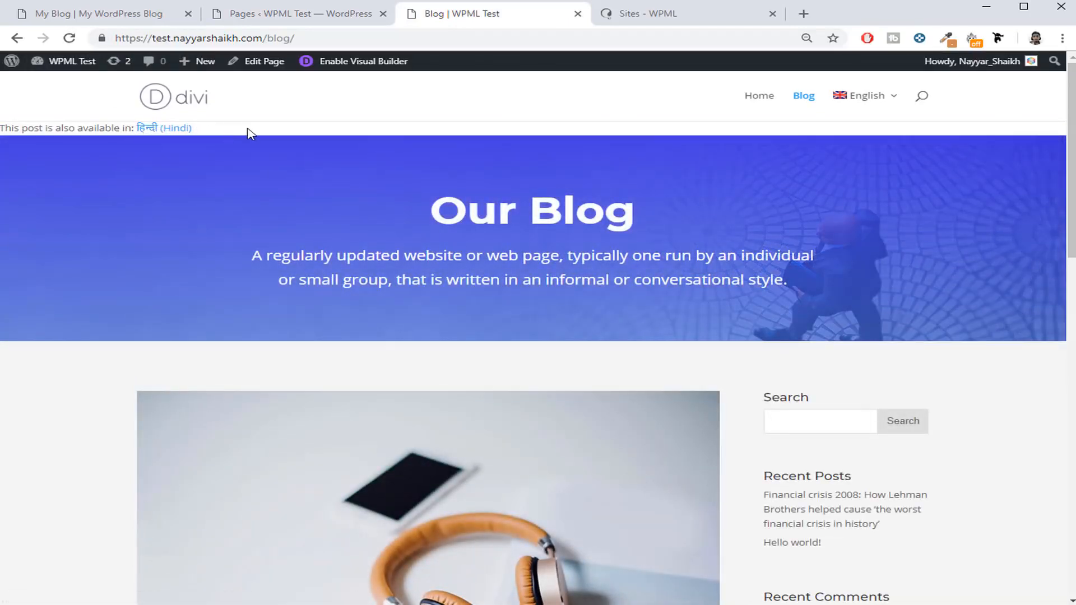
drag(193, 130, 21, 125)
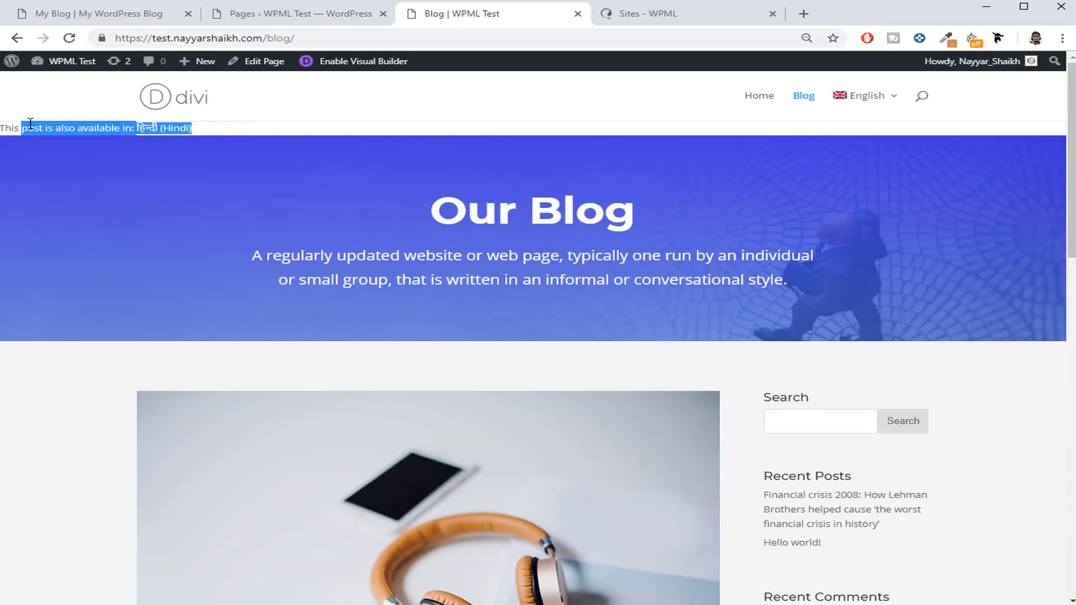
click(166, 118)
mouse_move(869, 95)
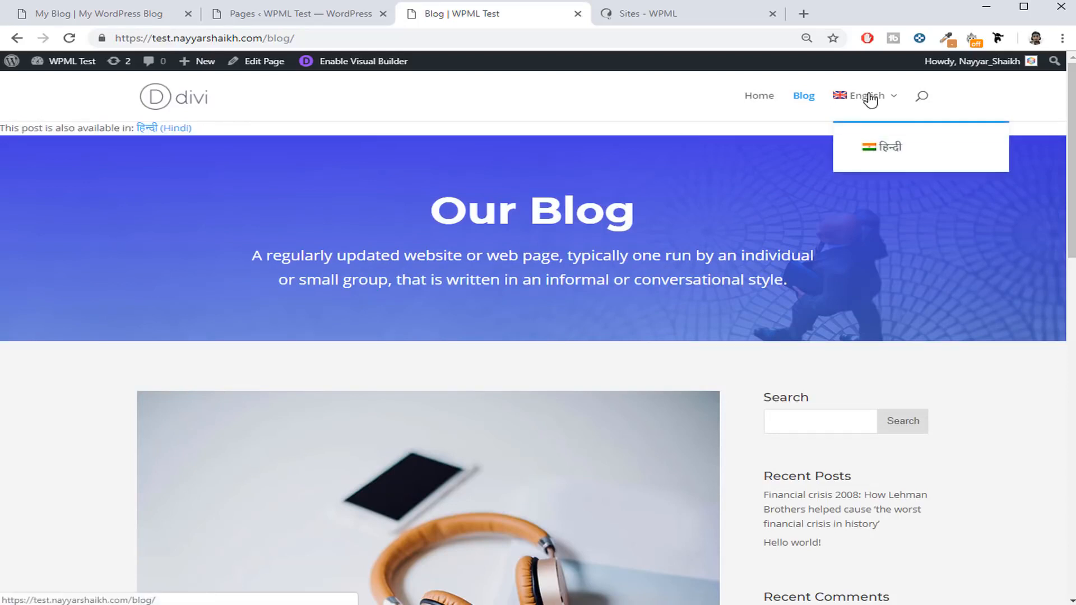
click(880, 150)
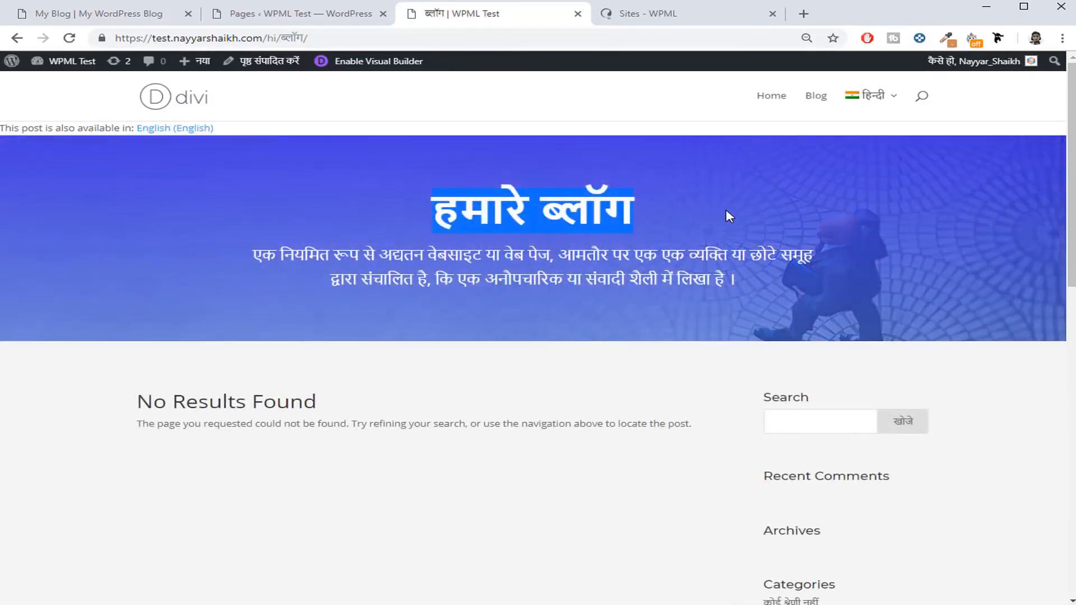
scroll(841, 247, down, 3)
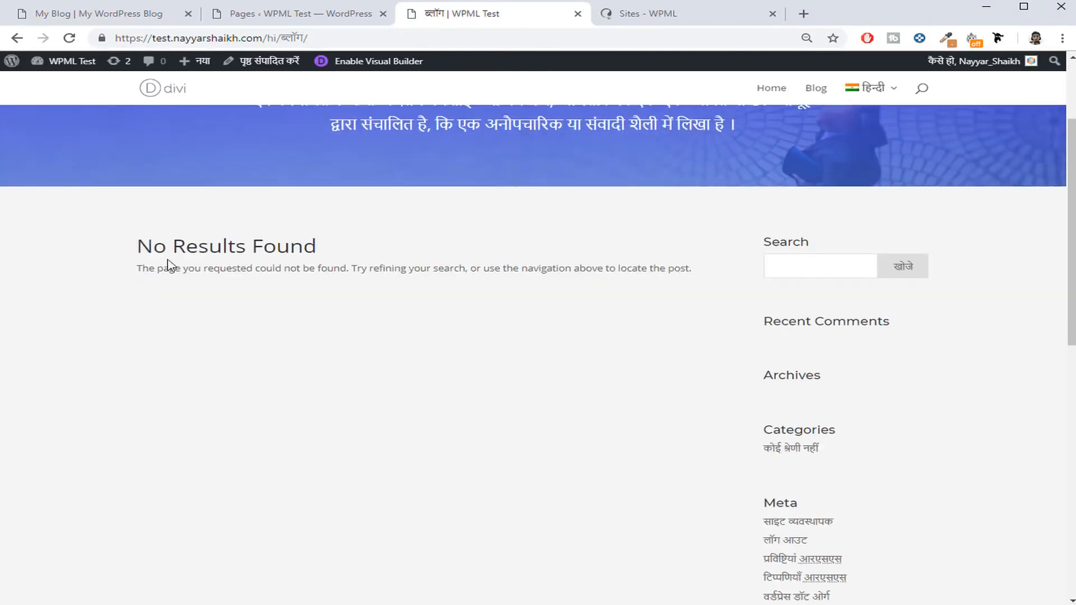
drag(128, 245, 326, 245)
click(325, 245)
Return to the English Blog page and look through its list of posts.
click(16, 38)
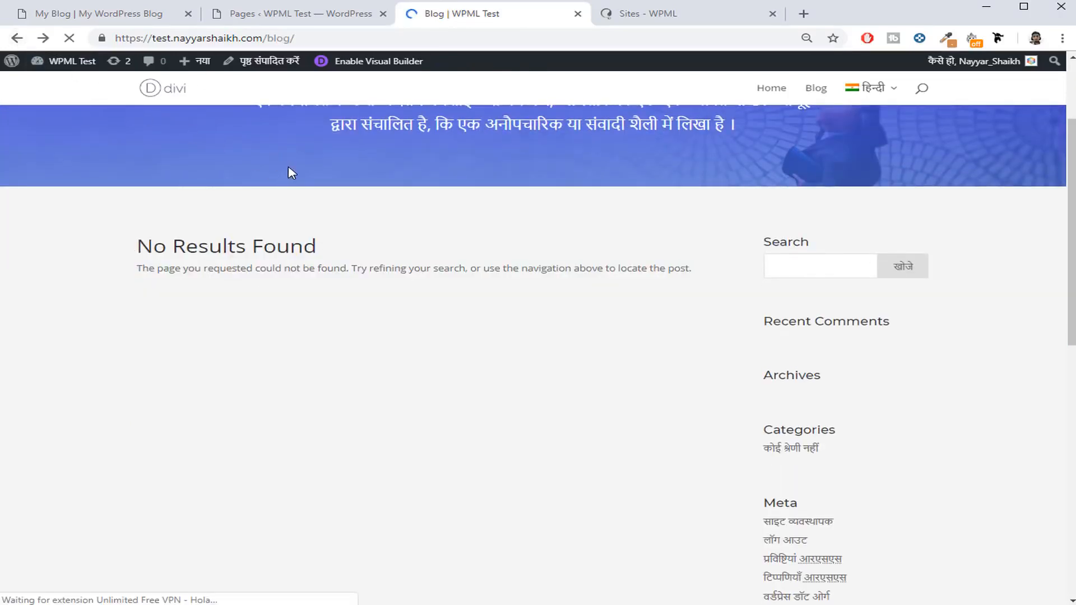
scroll(364, 250, down, 8)
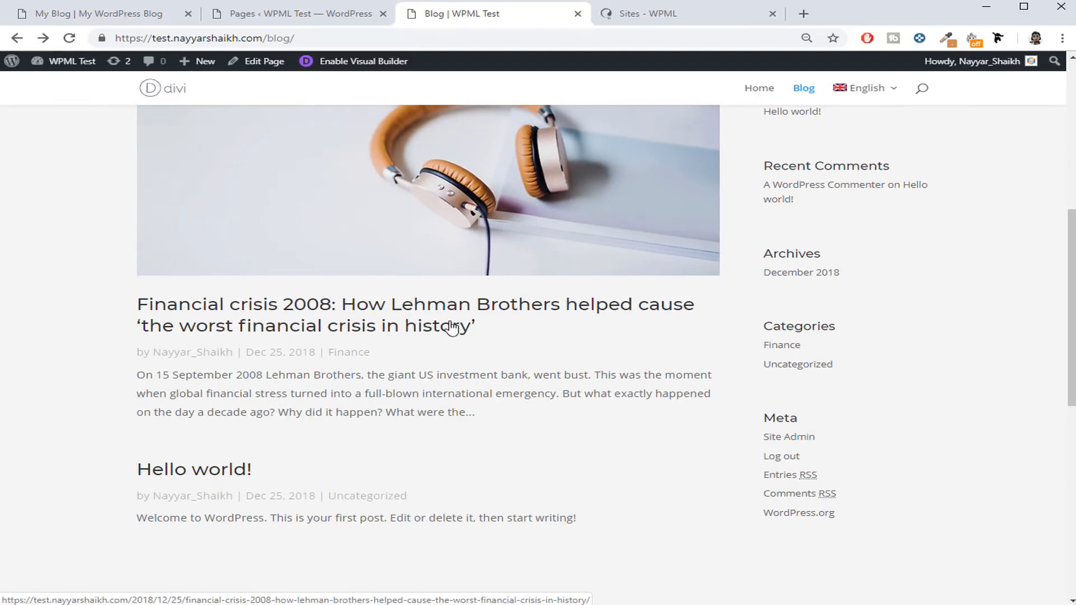
scroll(425, 318, up, 1)
scroll(424, 318, up, 10)
Switch the Blog page to Hindi again to re-examine its posts area, and go back to the English version.
mouse_move(884, 109)
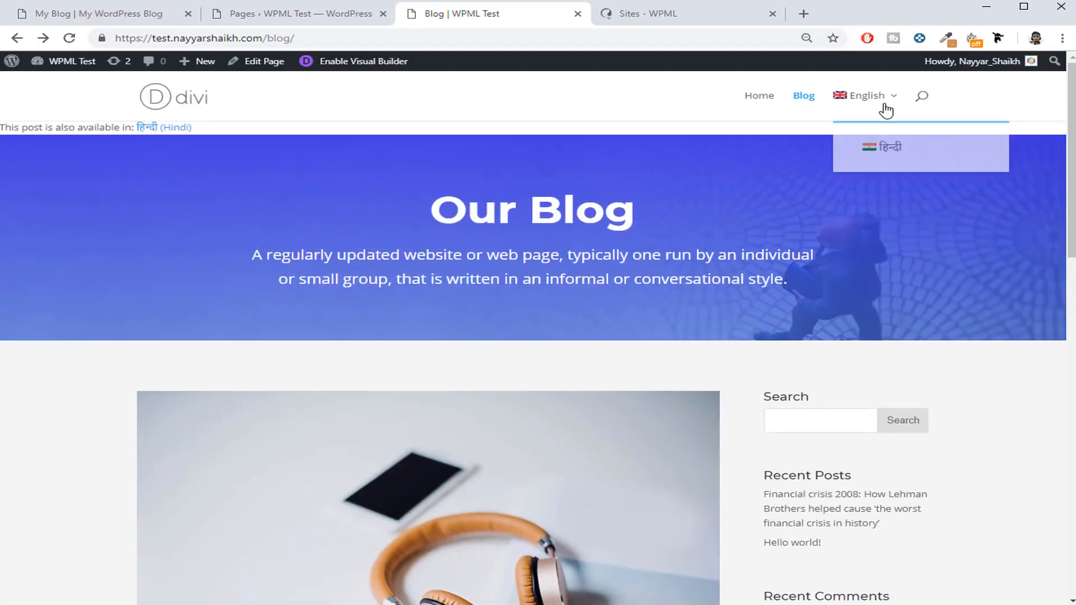
click(876, 159)
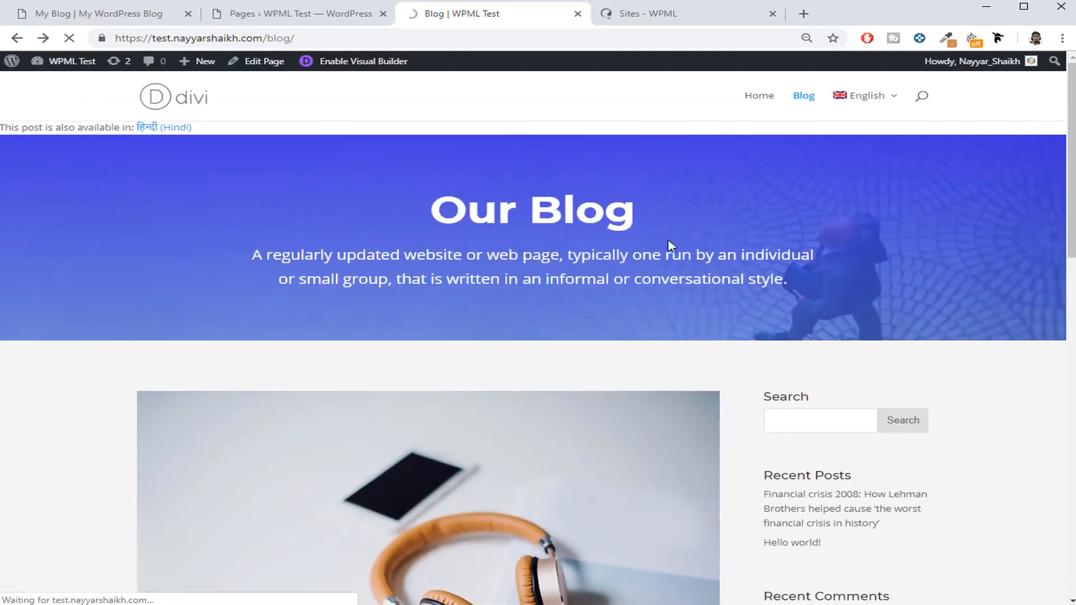
scroll(513, 308, down, 2)
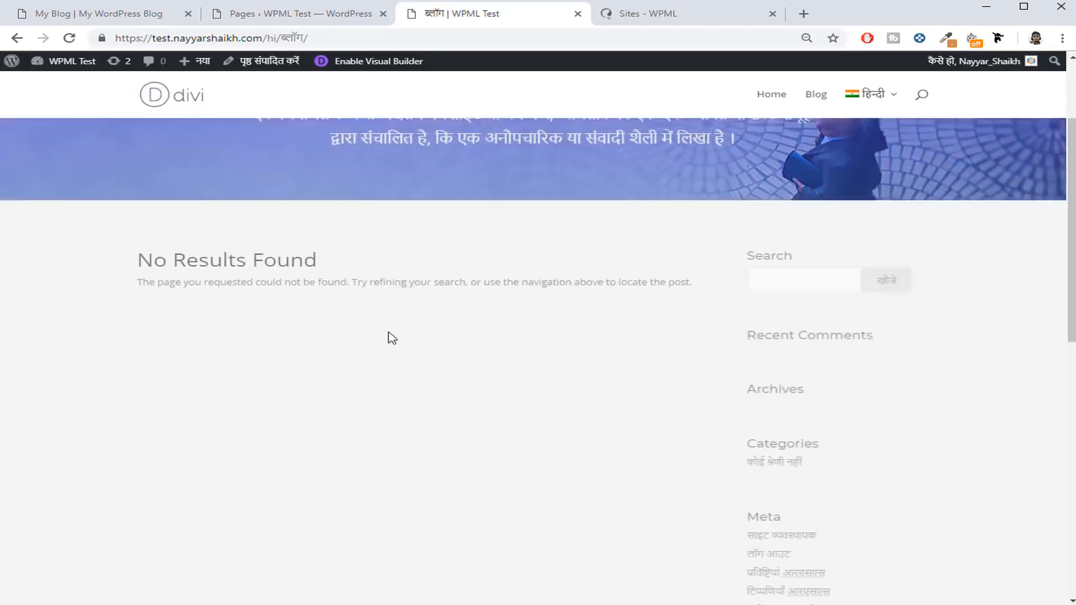
triple_click(372, 260)
click(274, 255)
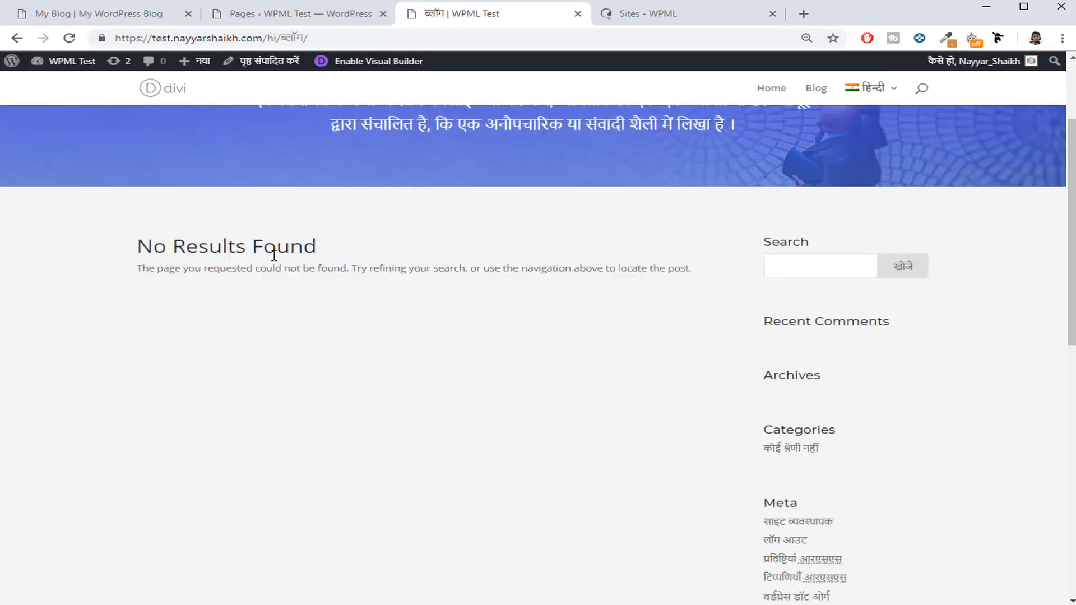
triple_click(258, 251)
click(292, 265)
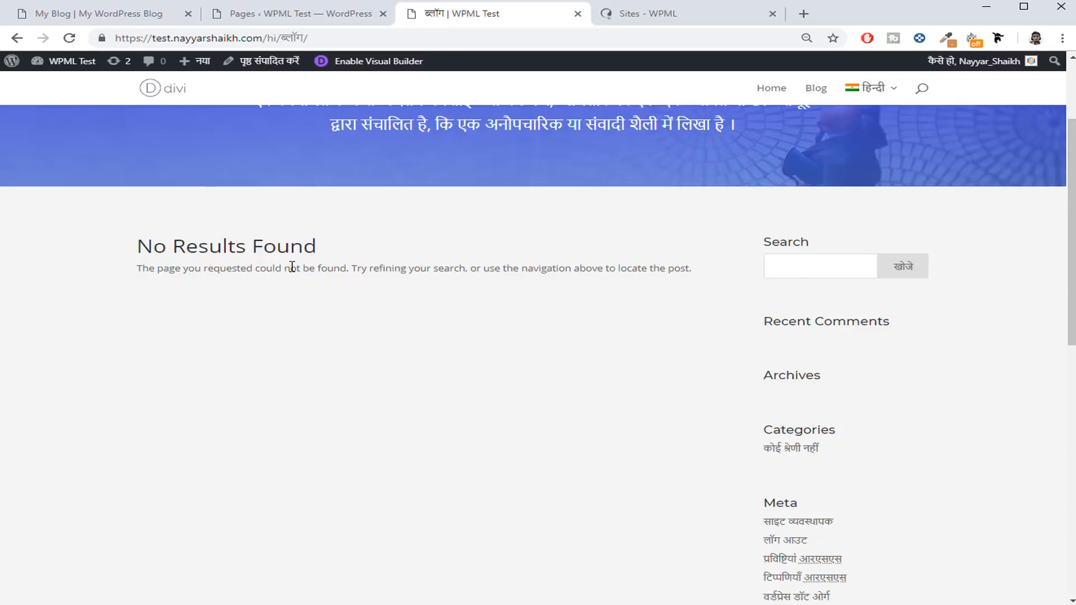
click(19, 38)
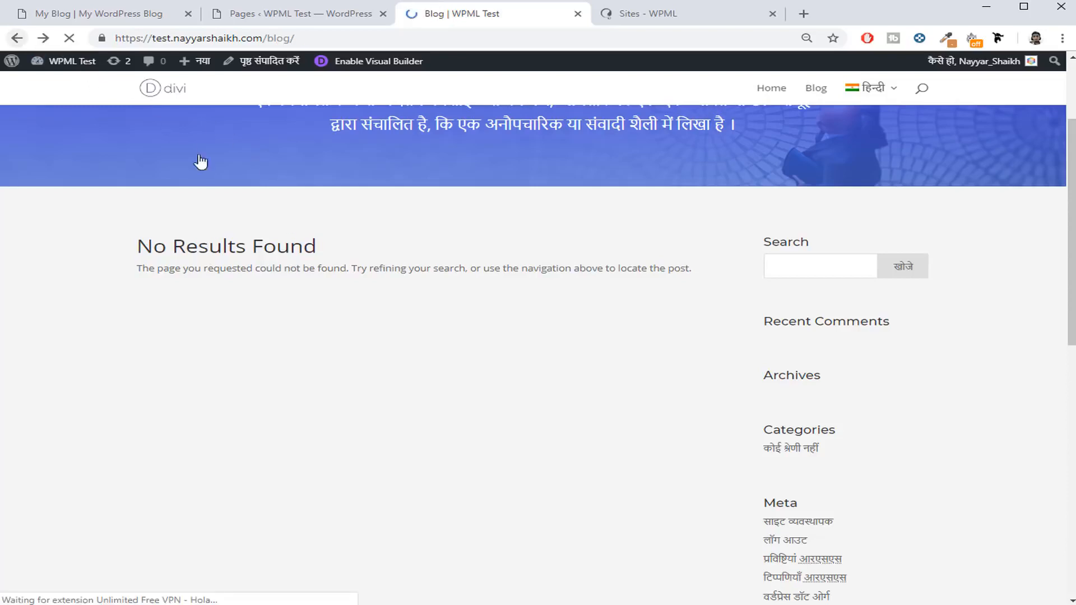
Look through the posts listed on the English Blog page.
scroll(361, 414, down, 6)
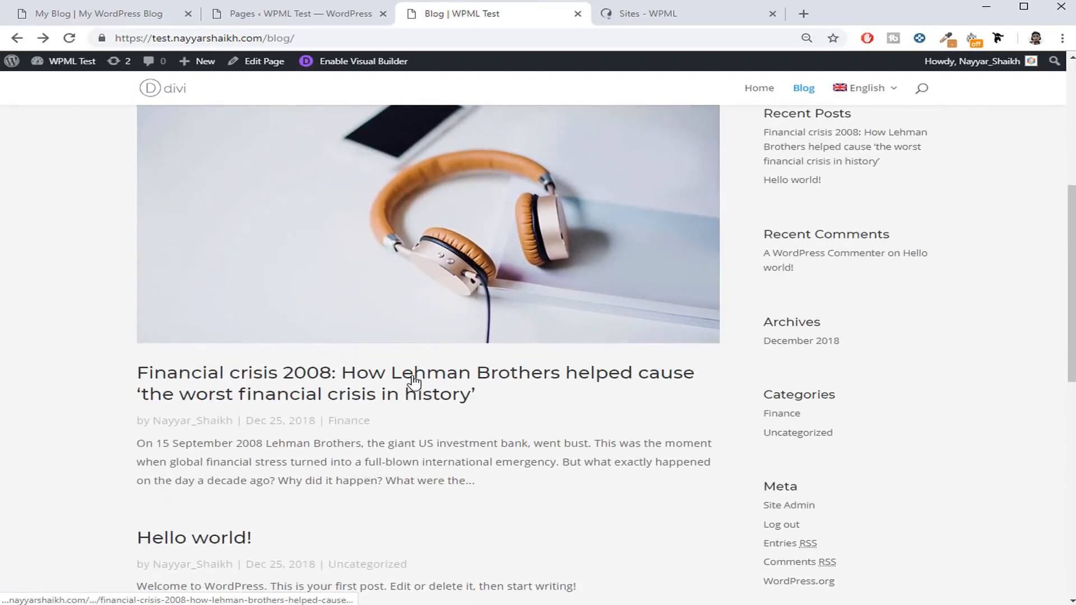
scroll(413, 385, up, 5)
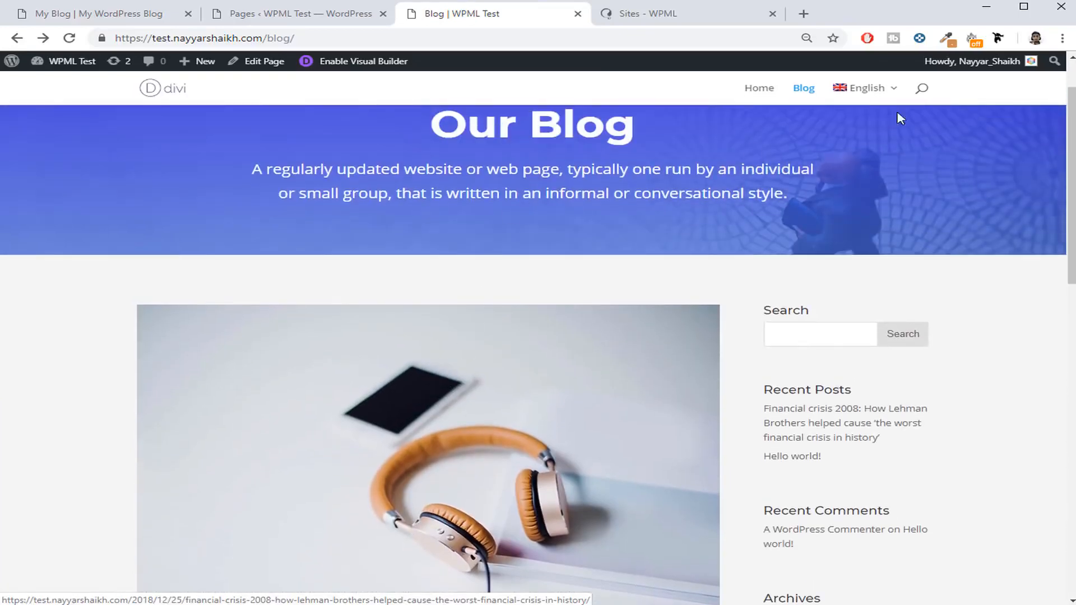
scroll(622, 328, down, 4)
scroll(623, 328, up, 4)
scroll(939, 228, up, 2)
Switch the live Blog page to Hindi and examine the page slug in its URL.
mouse_move(889, 114)
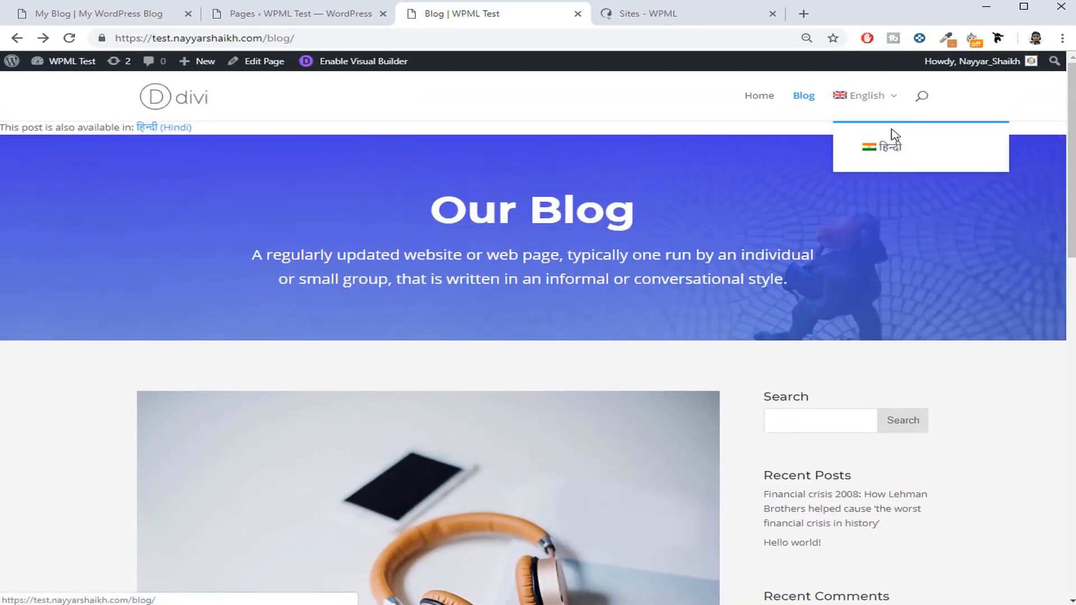
click(911, 161)
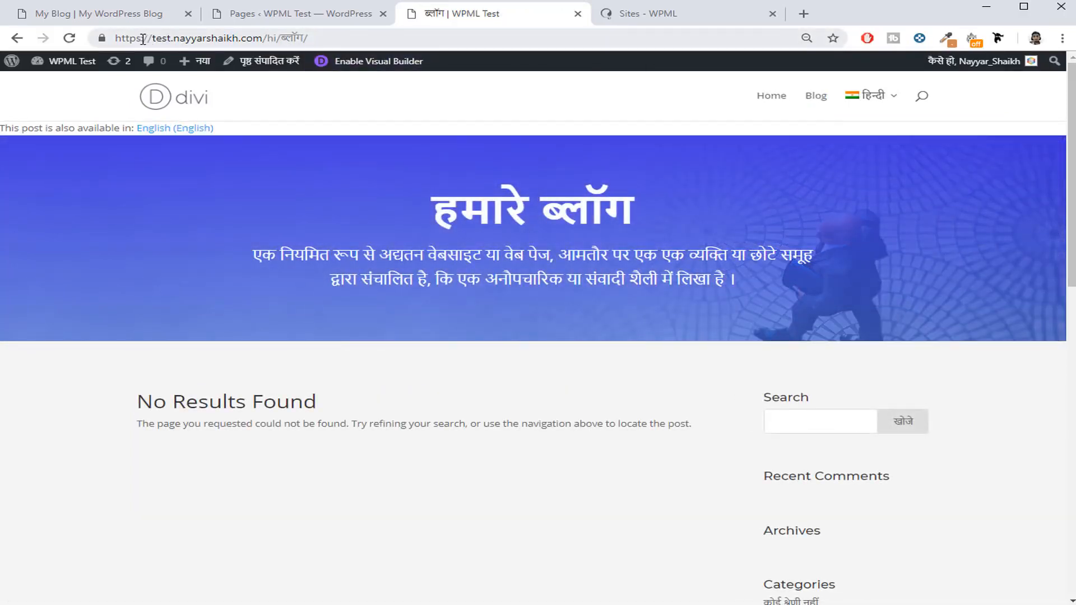
double_click(286, 37)
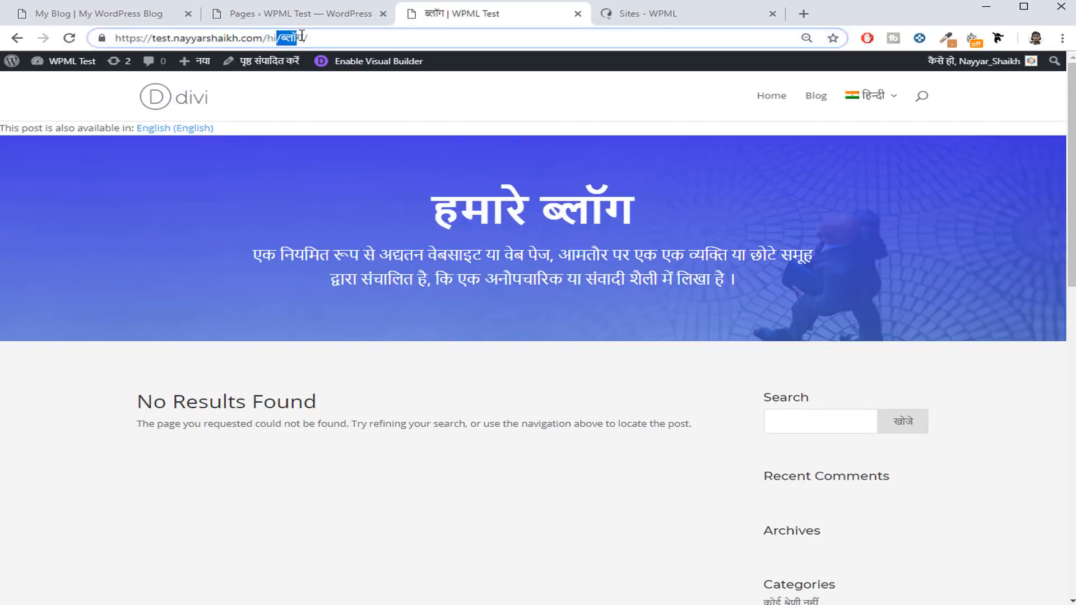
click(301, 35)
drag(303, 36, 277, 33)
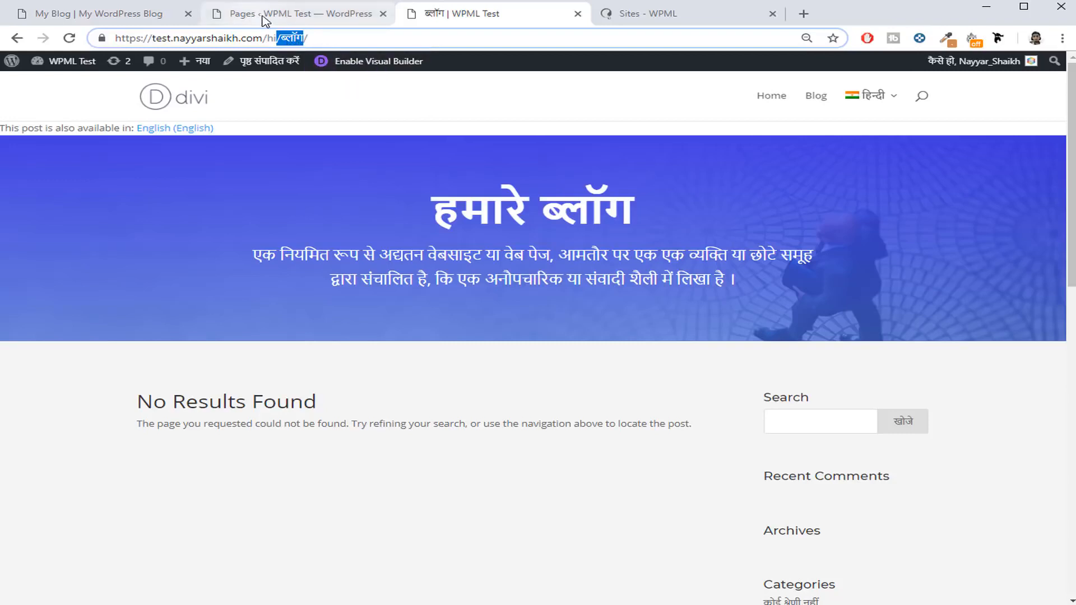
Open the Blog page in the WordPress editor, look at its permalink settings, and switch to its Hindi version.
click(305, 15)
mouse_move(174, 329)
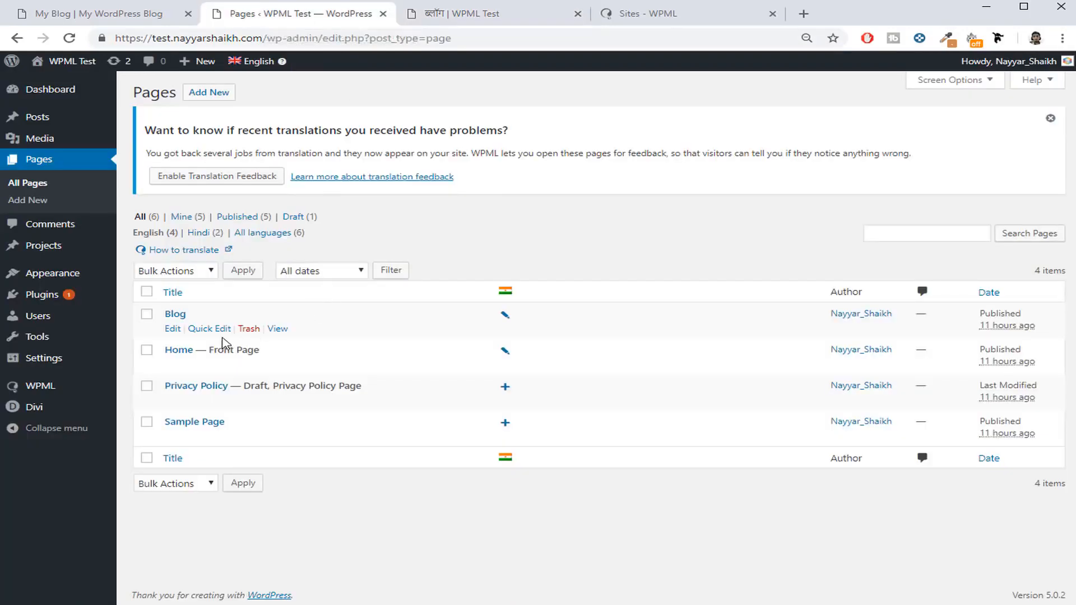
click(173, 330)
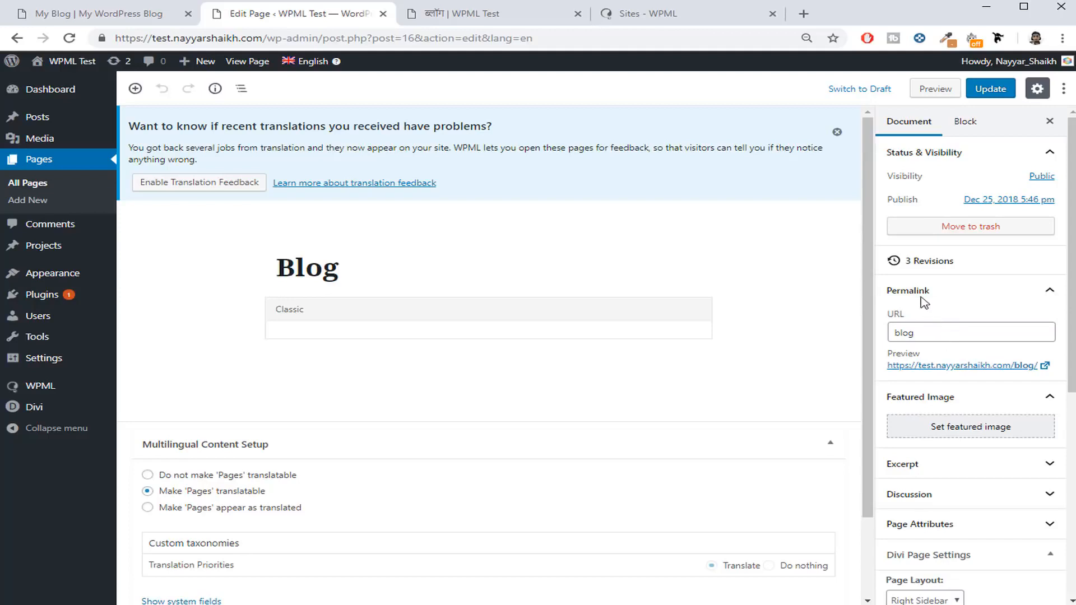
scroll(952, 290, down, 1)
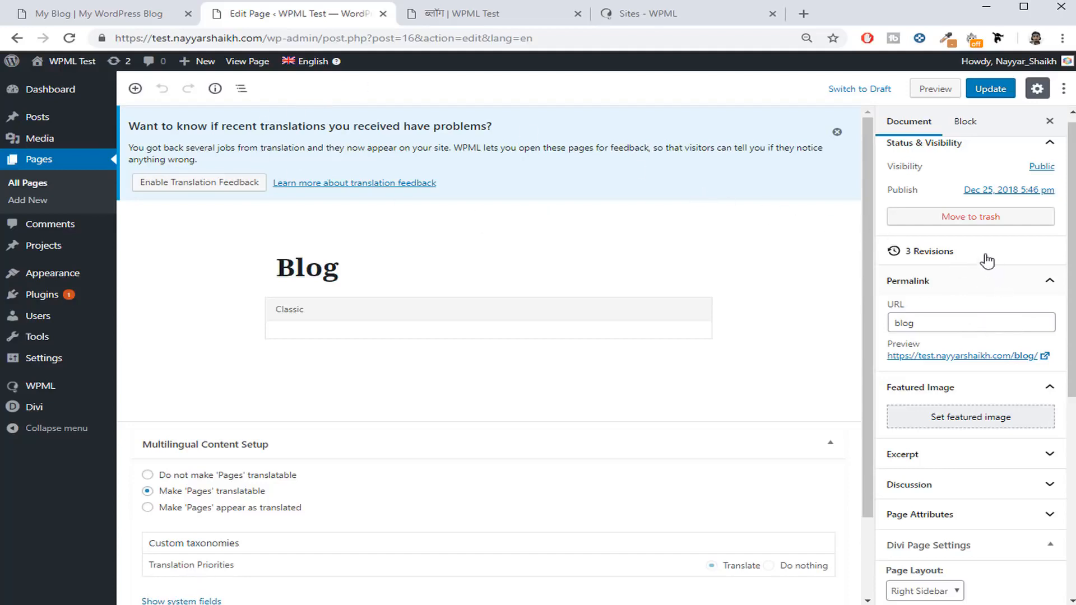
scroll(987, 260, down, 1)
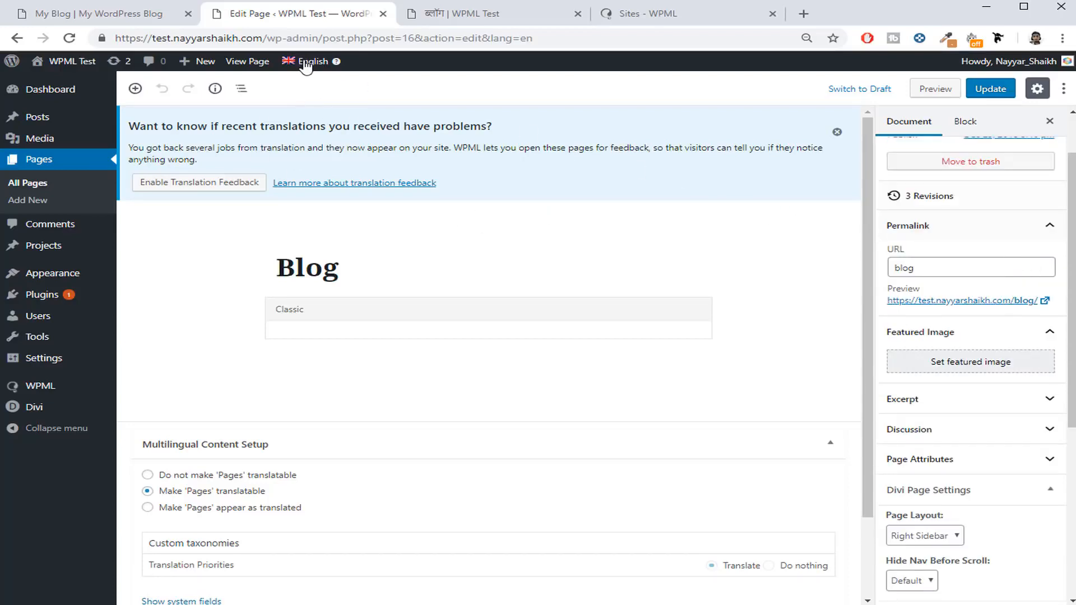
mouse_move(307, 66)
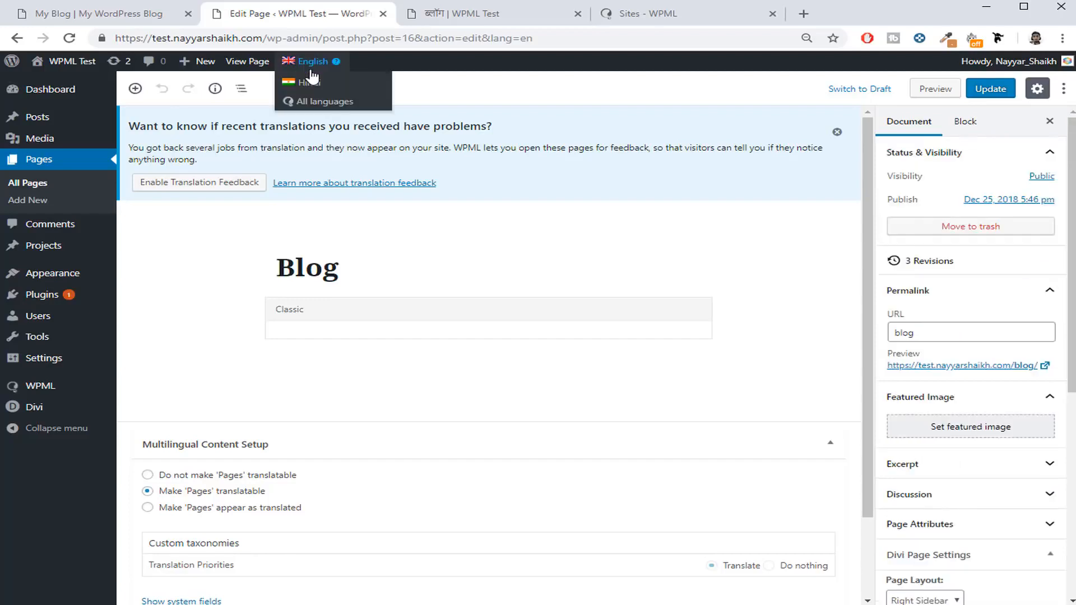
click(309, 85)
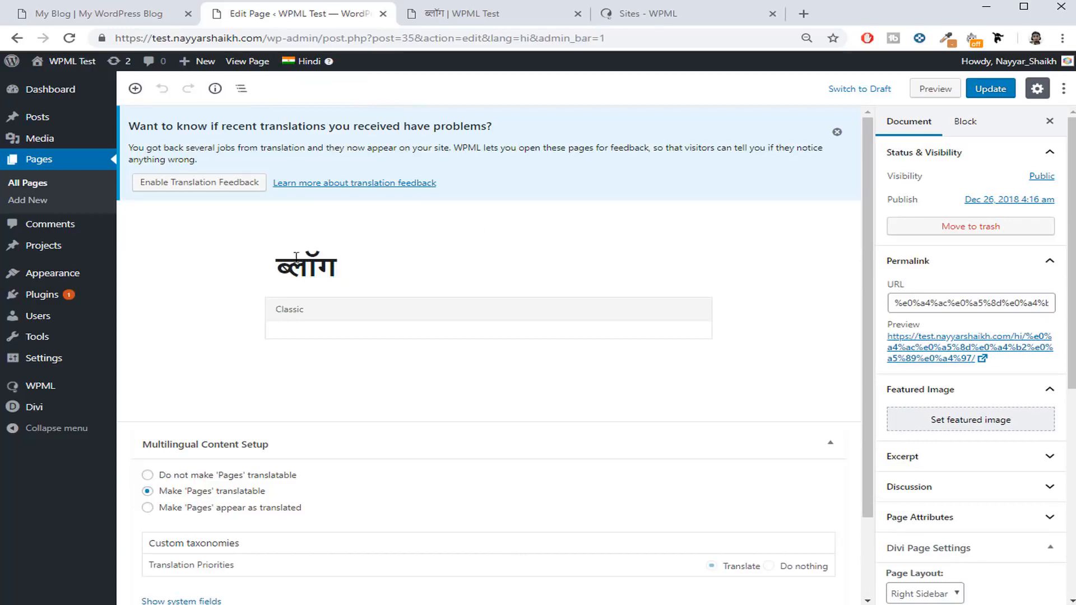
Set the Hindi Blog page's URL slug to "blog" and update the page.
click(335, 268)
key(ctrl+a)
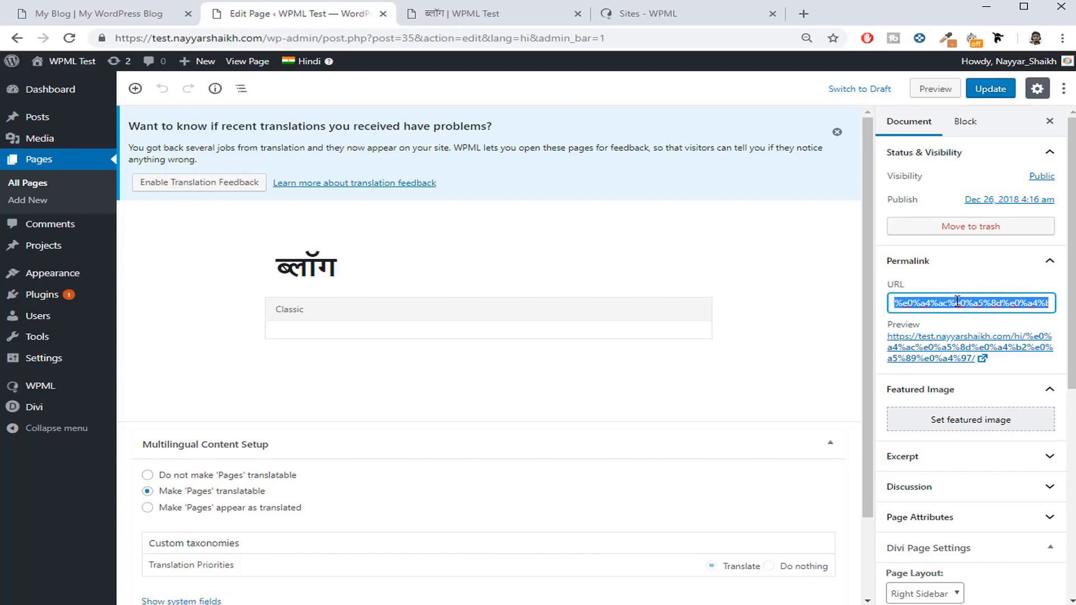
key(BackSpace)
text(blog)
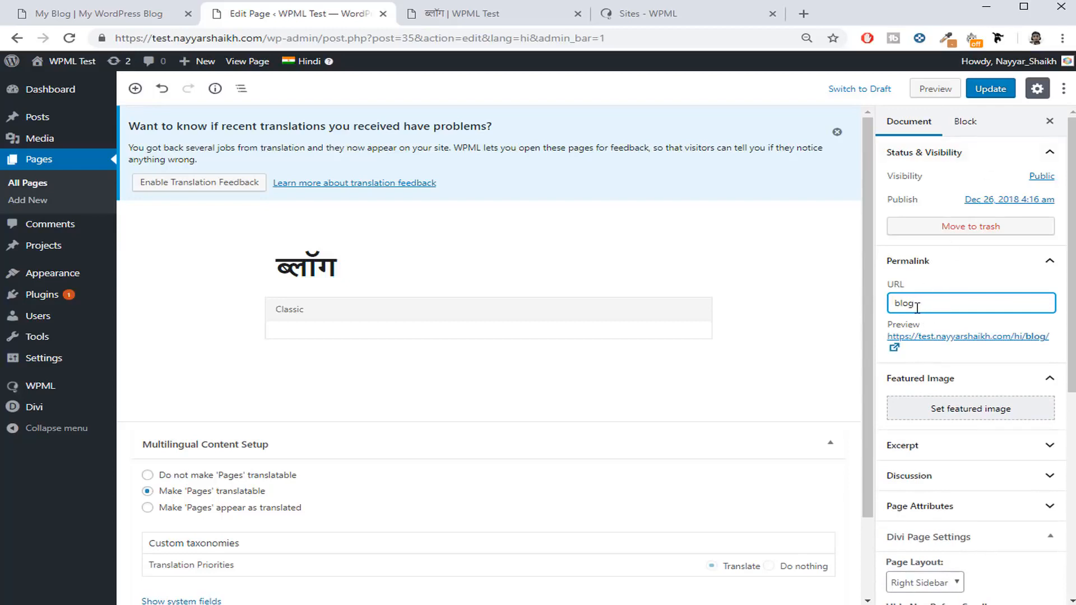
click(996, 96)
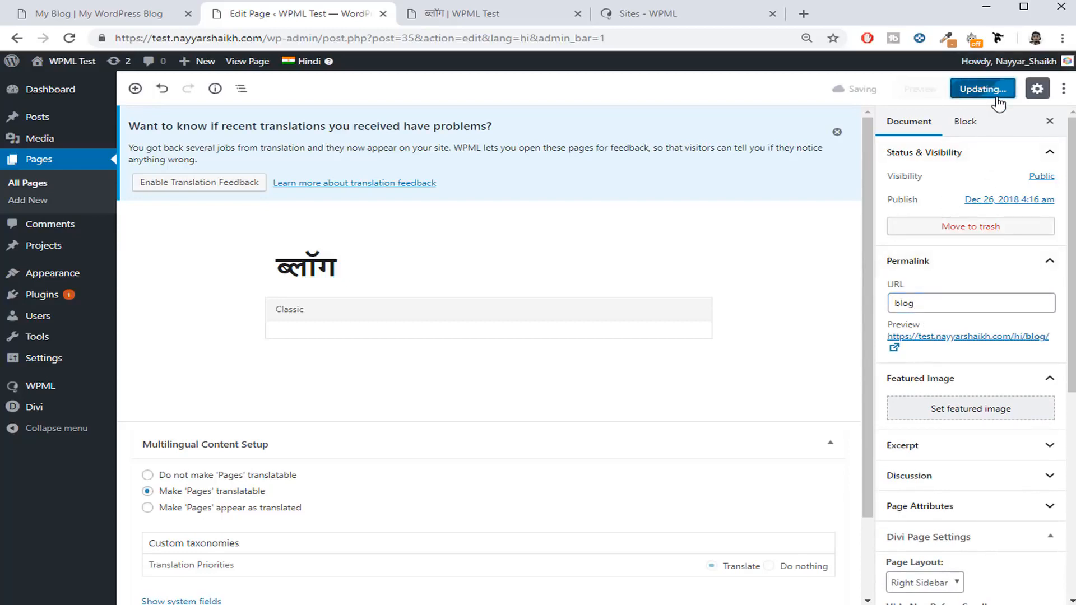
Go to the live Hindi home page, reopen the Blog page from there, and check its URL slug.
click(499, 16)
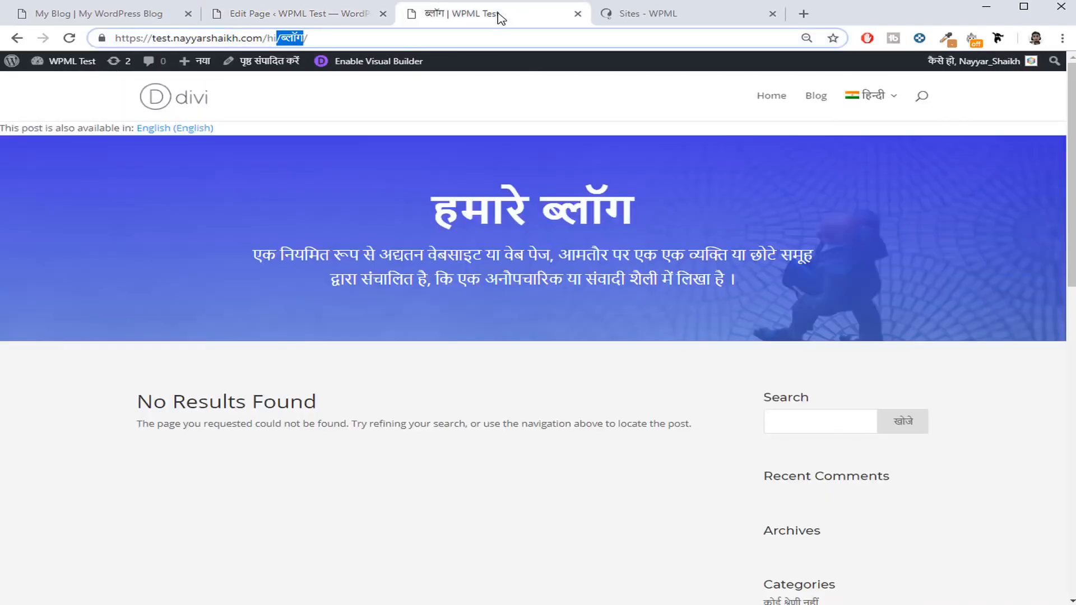
click(171, 109)
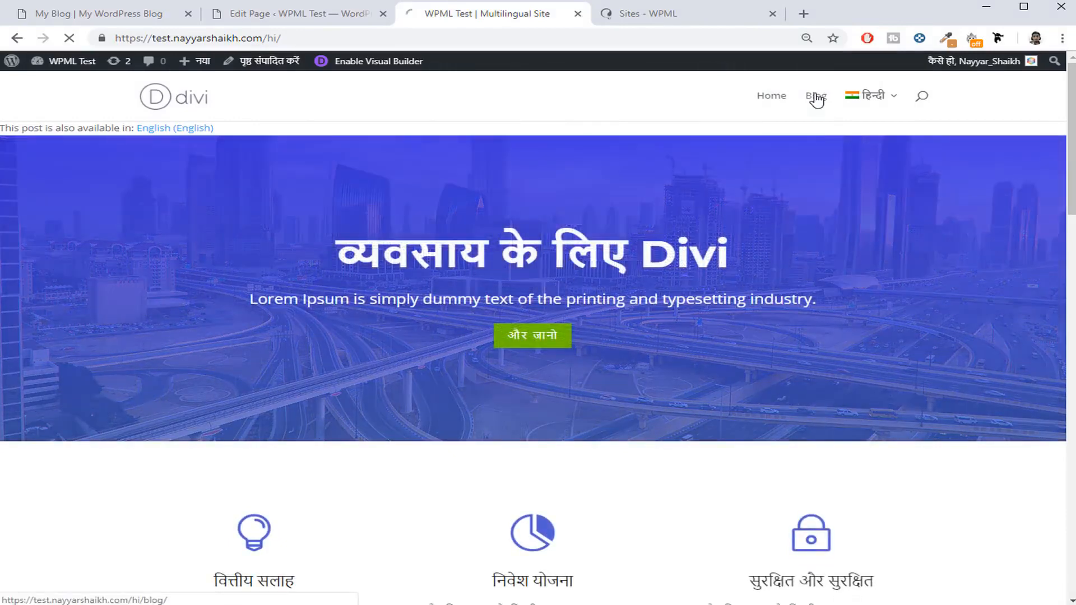
click(817, 98)
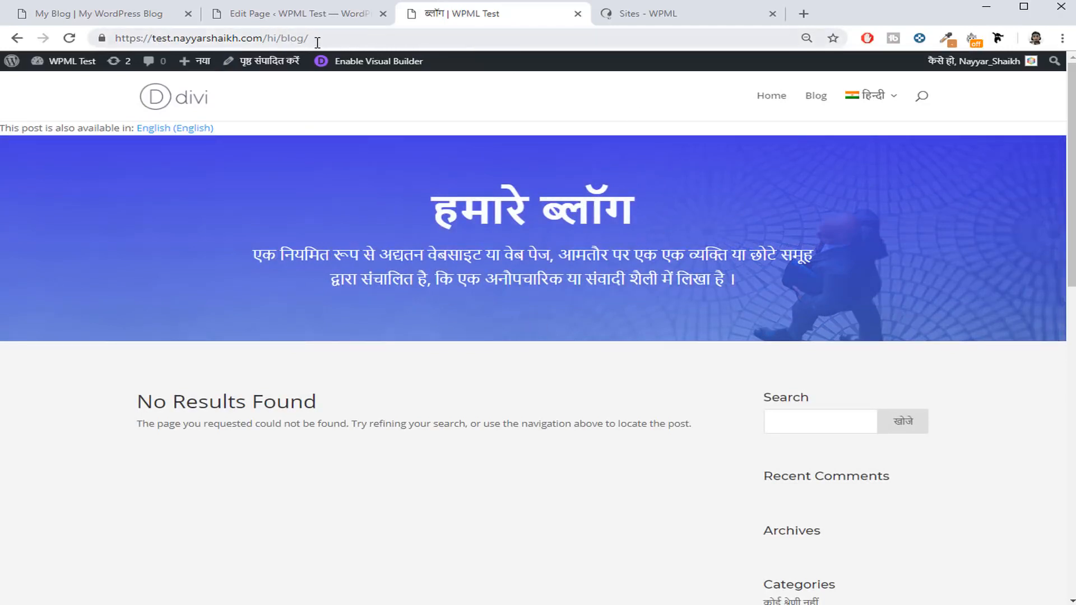
drag(317, 40, 274, 39)
Compare the permalink in the Hindi Blog page's editor with the live page's URL.
click(295, 17)
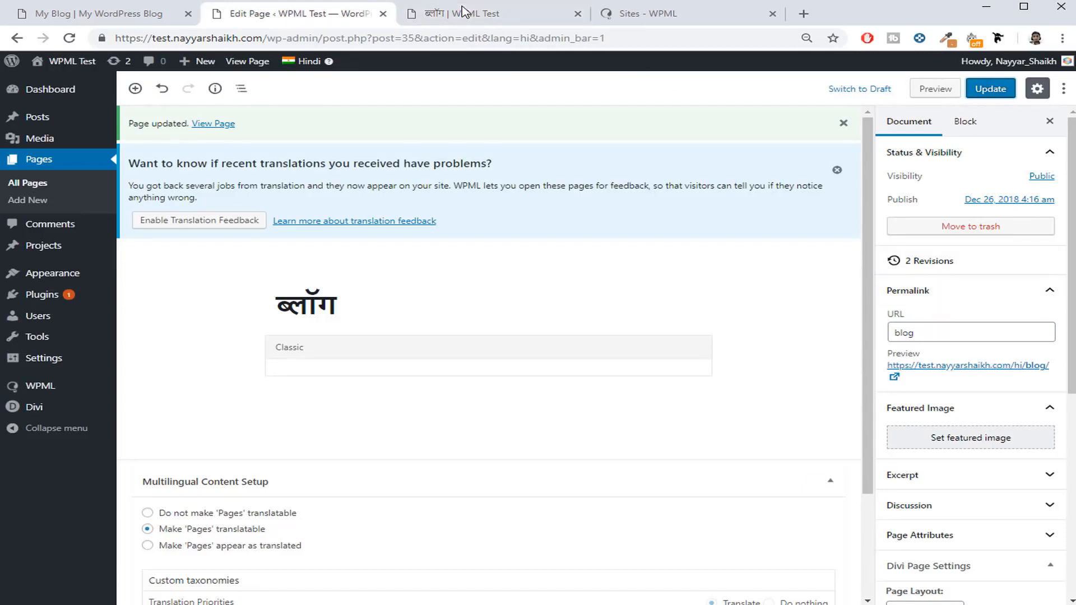
click(462, 12)
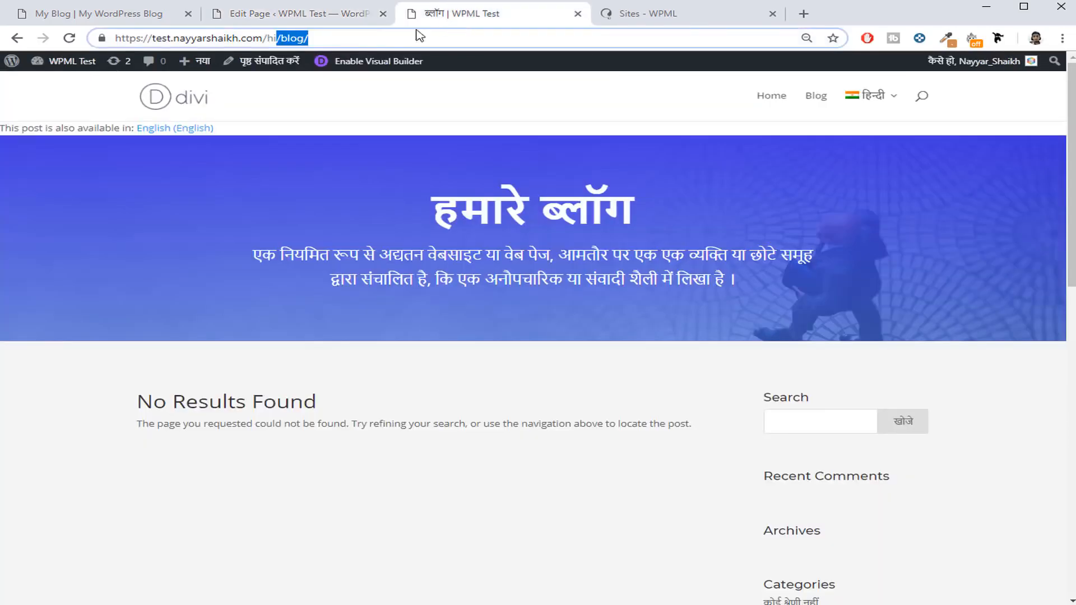
click(303, 14)
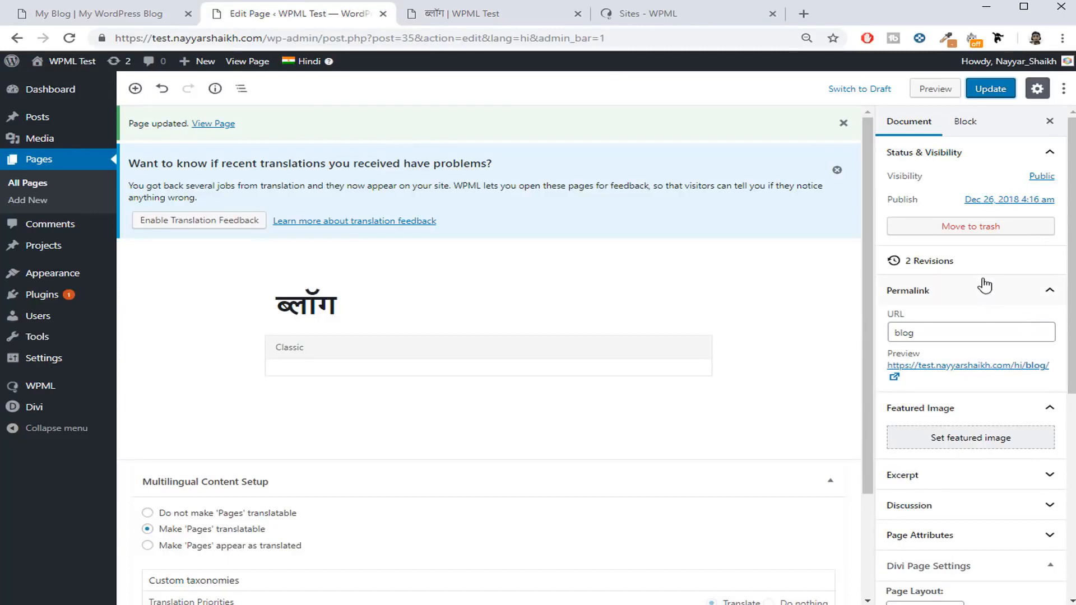
click(499, 14)
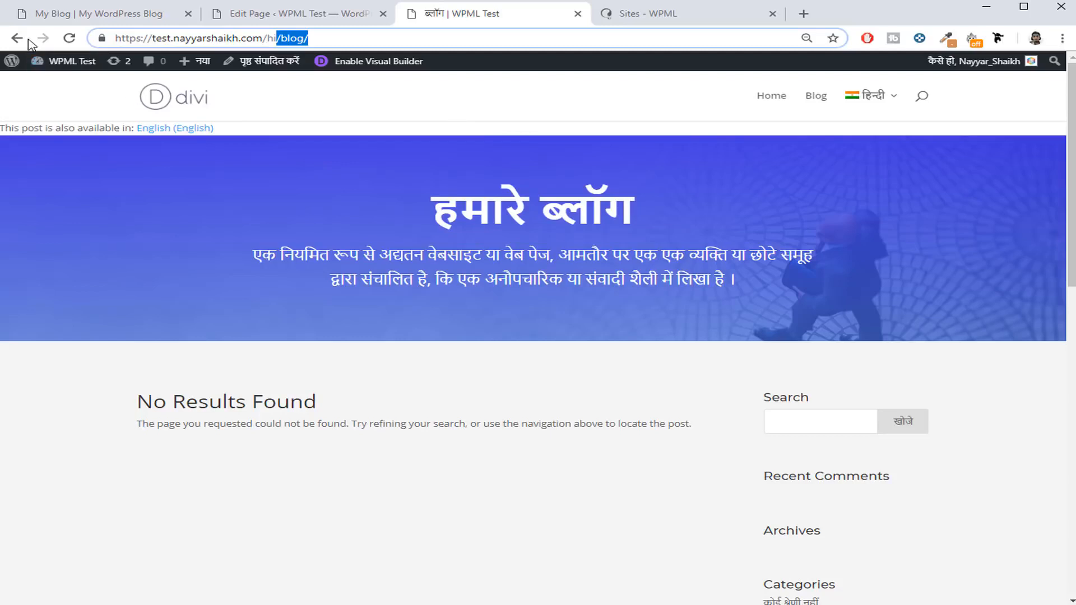
Switch the live Blog page back to English and review its posts and their categories.
mouse_move(886, 98)
click(877, 160)
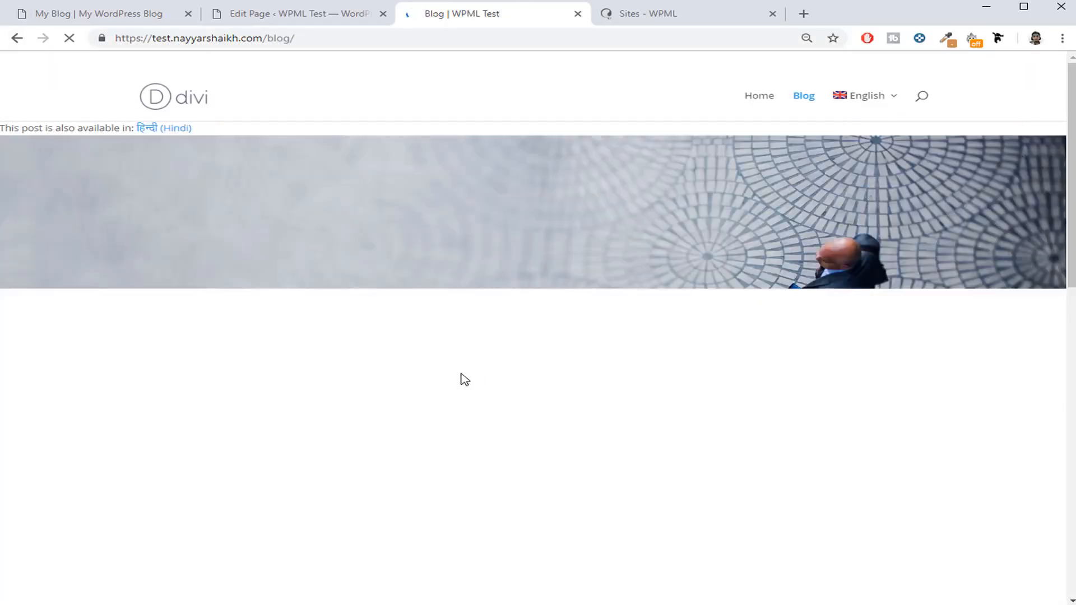
scroll(462, 379, down, 3)
scroll(462, 383, down, 3)
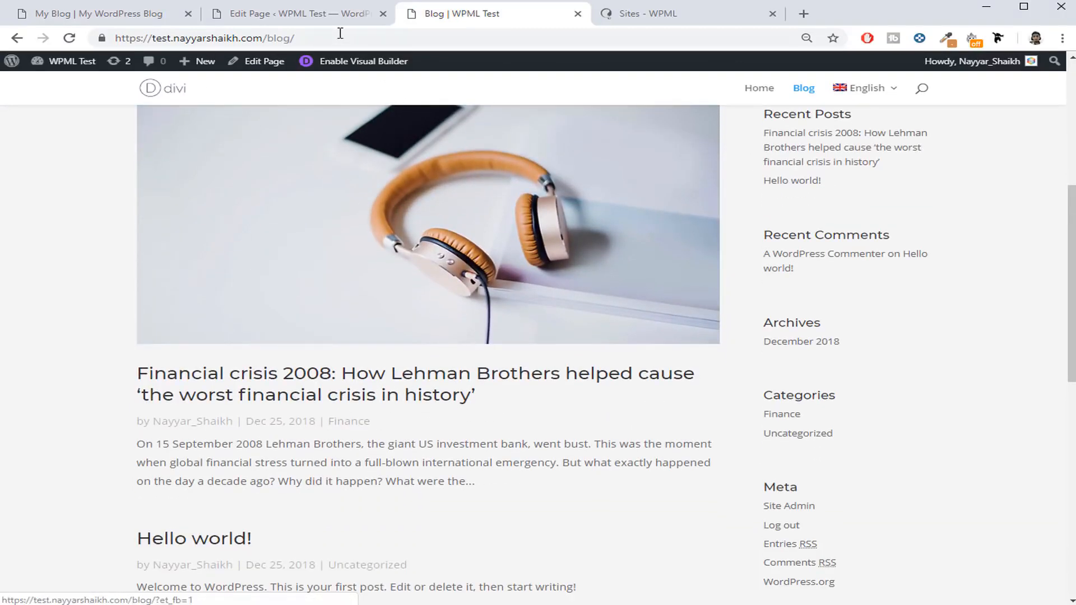
Open the post categories in the WordPress admin and show the English ones.
click(306, 17)
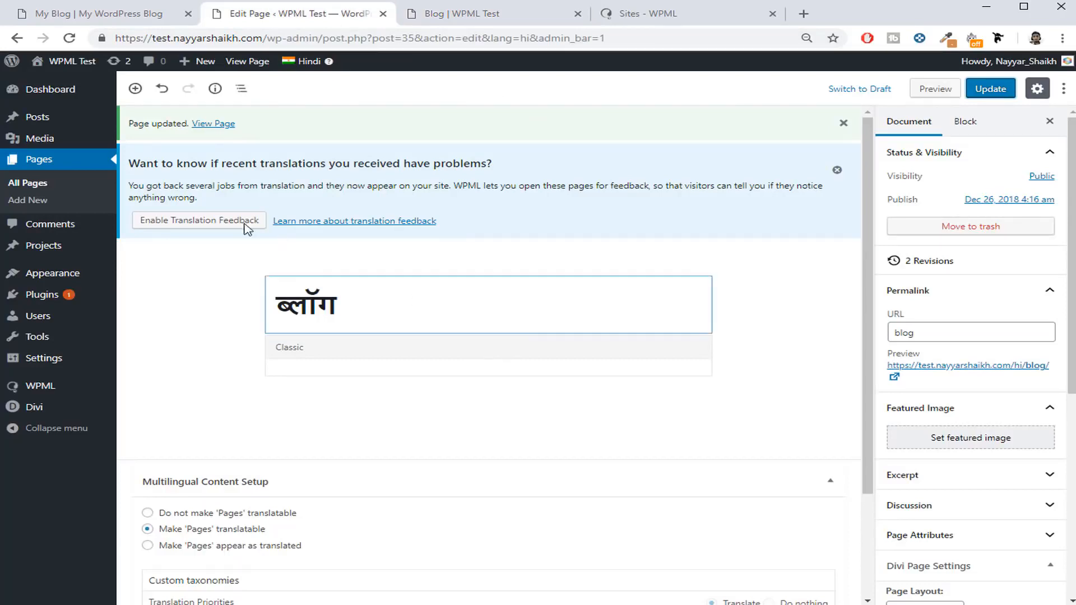
mouse_move(56, 120)
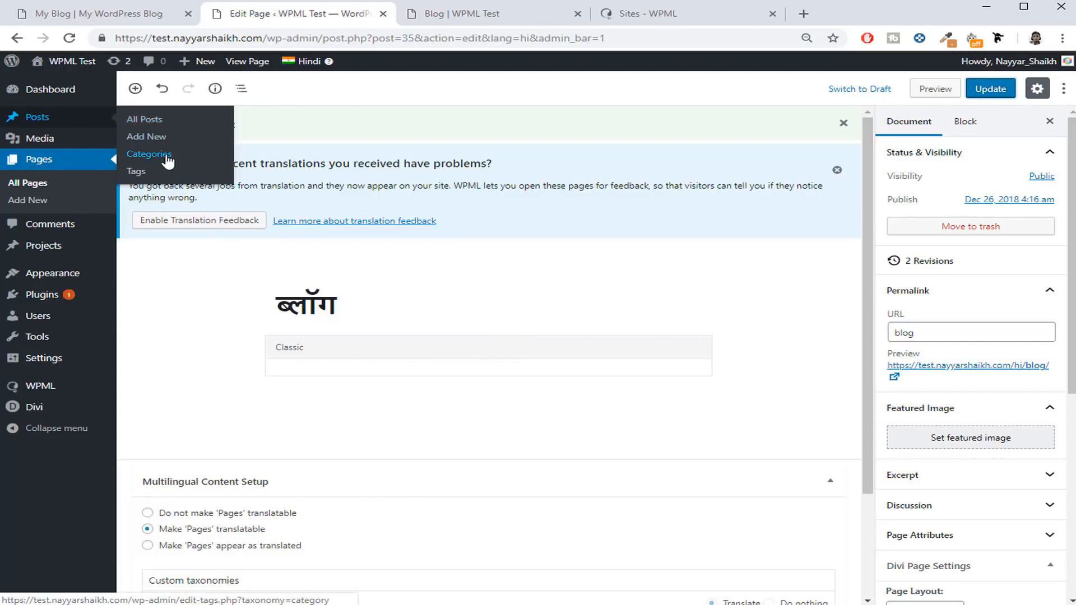
click(150, 154)
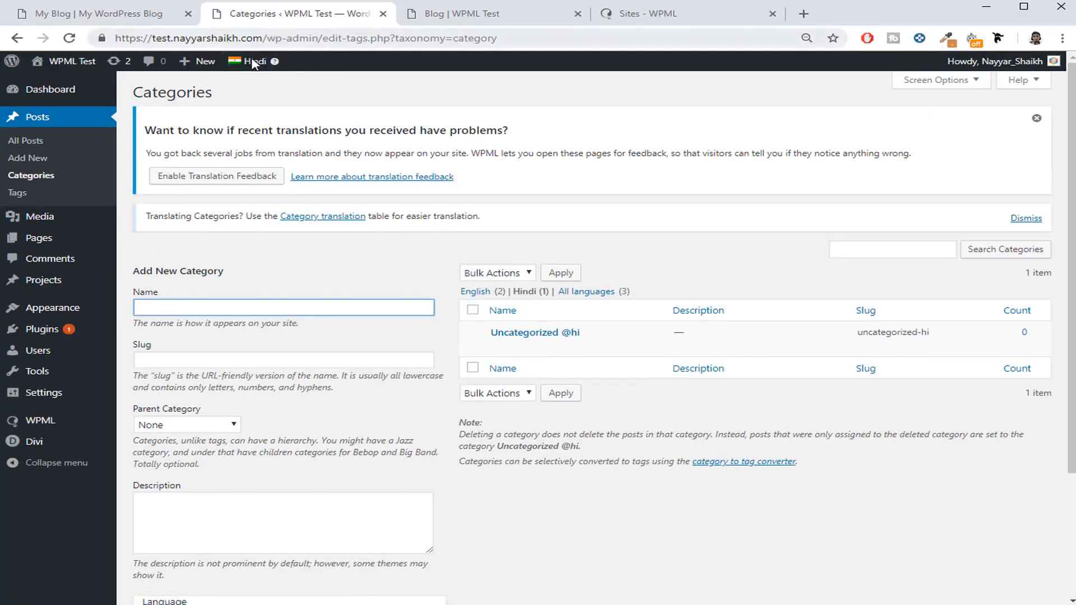
mouse_move(255, 62)
click(260, 86)
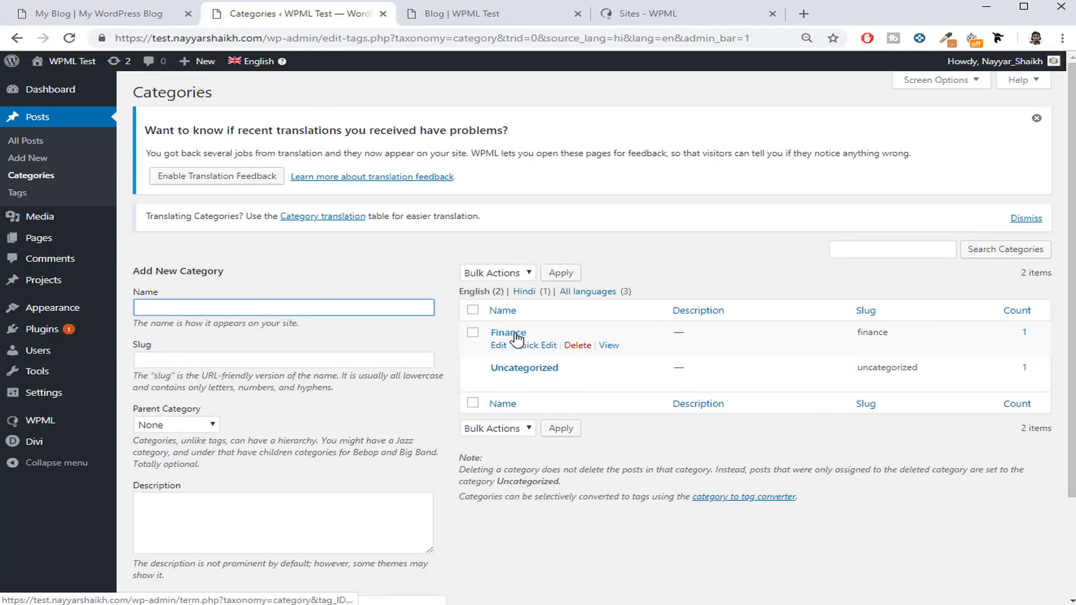
Copy the Finance category's name and open that category for editing.
drag(555, 336, 488, 333)
key(ctrl+c)
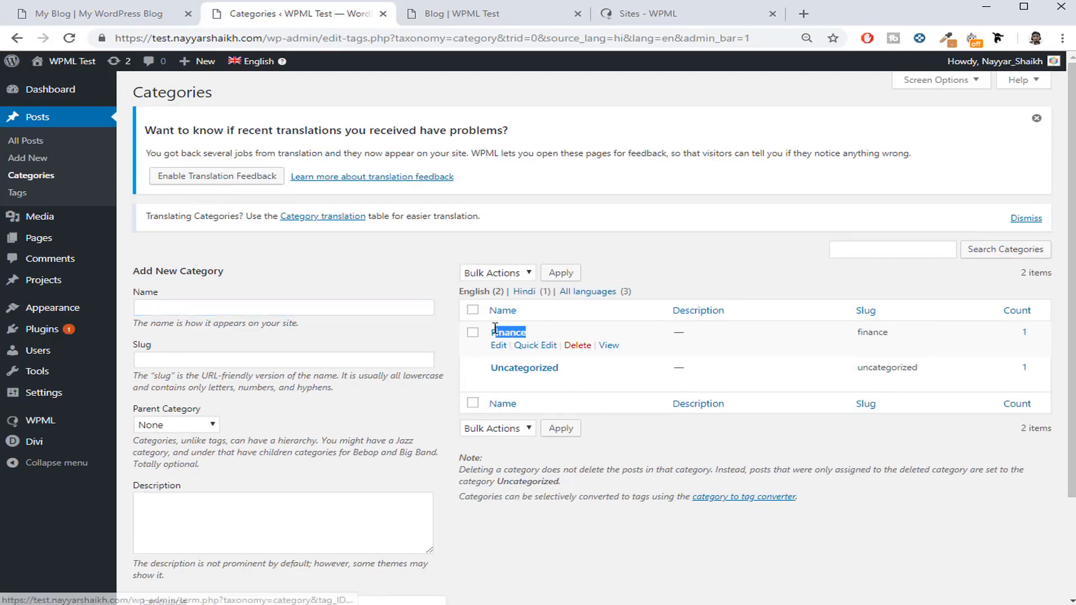
click(548, 332)
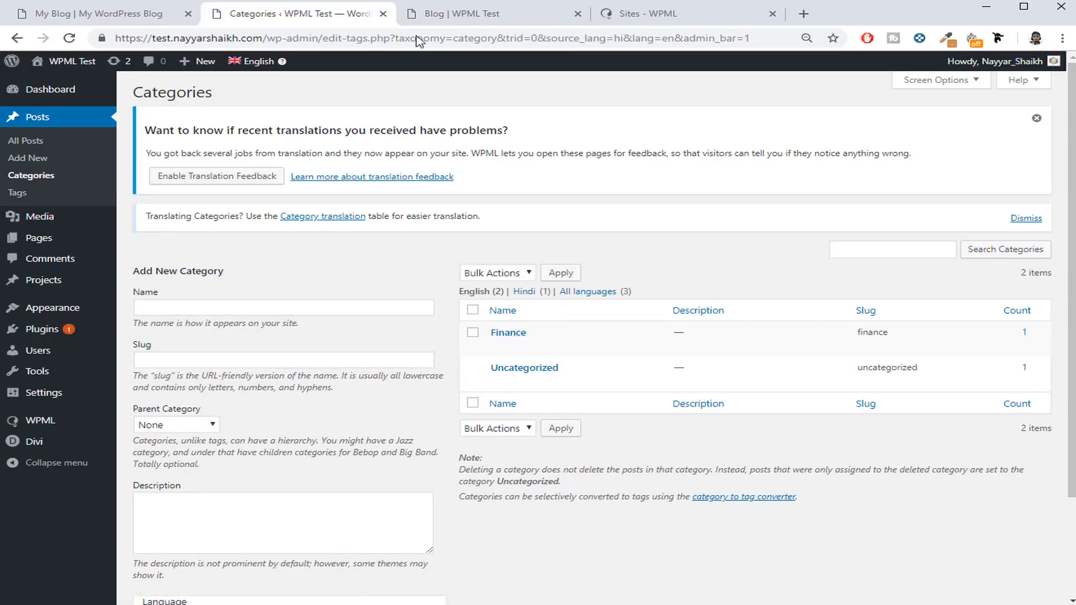
mouse_move(548, 334)
click(498, 346)
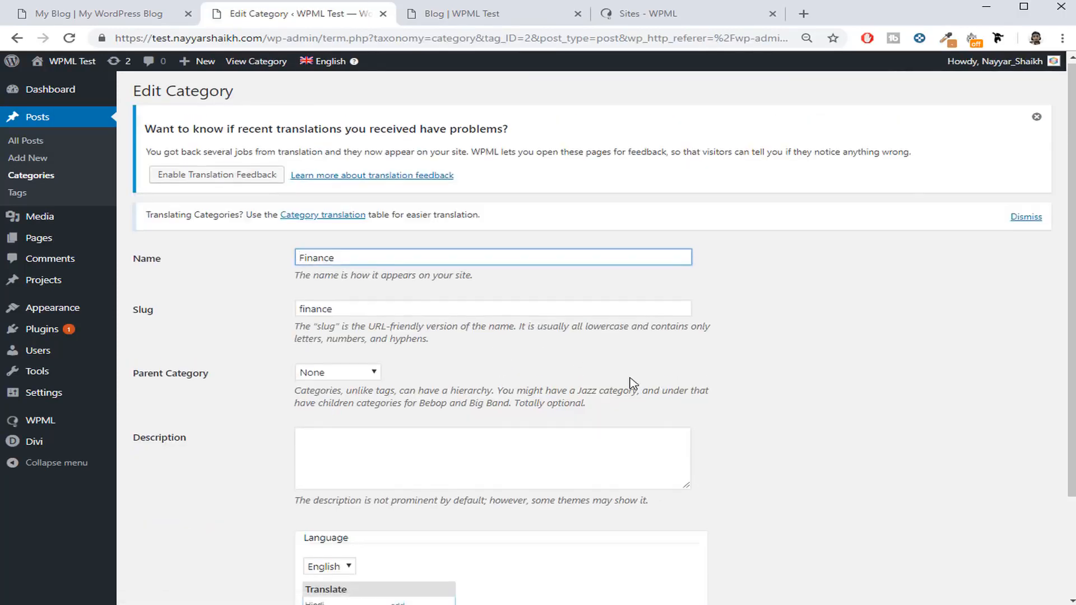
Start adding a Hindi translation for the Finance category from its language settings.
scroll(634, 384, down, 2)
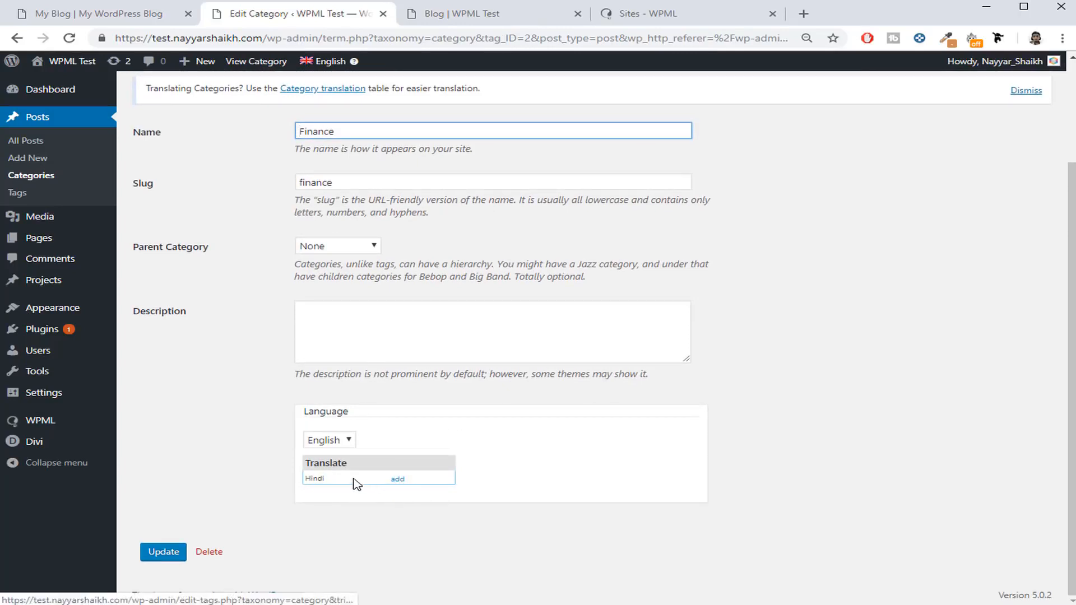
drag(310, 464, 382, 470)
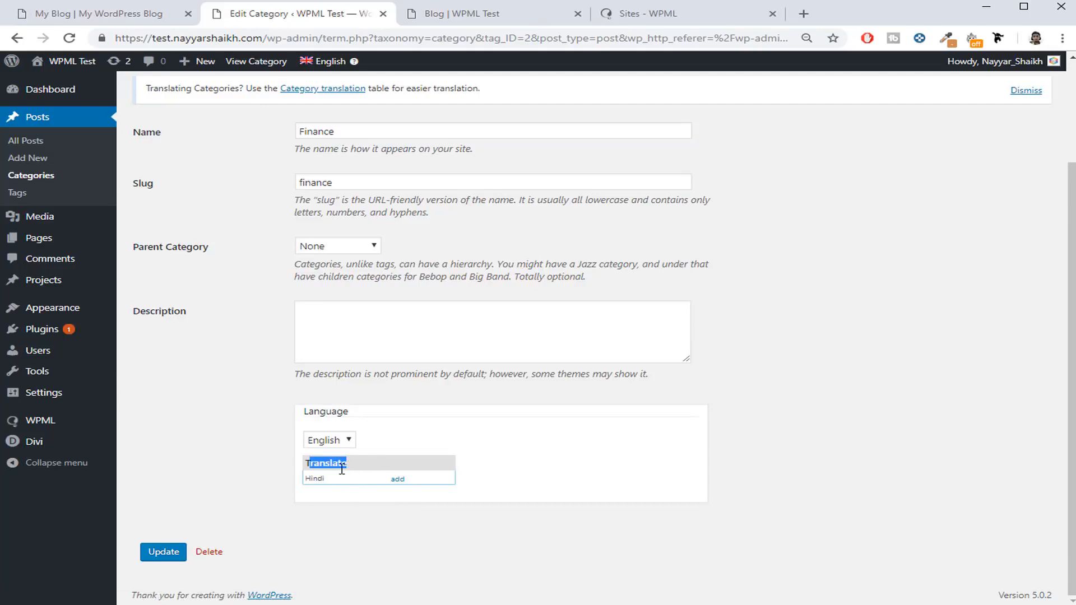
click(320, 482)
click(397, 480)
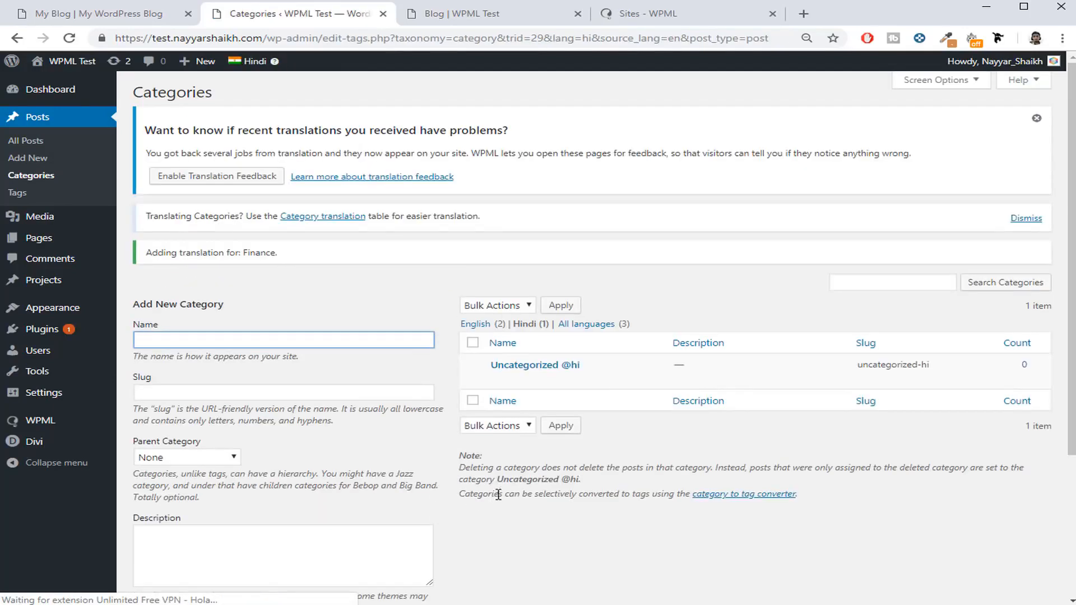
scroll(209, 309, down, 2)
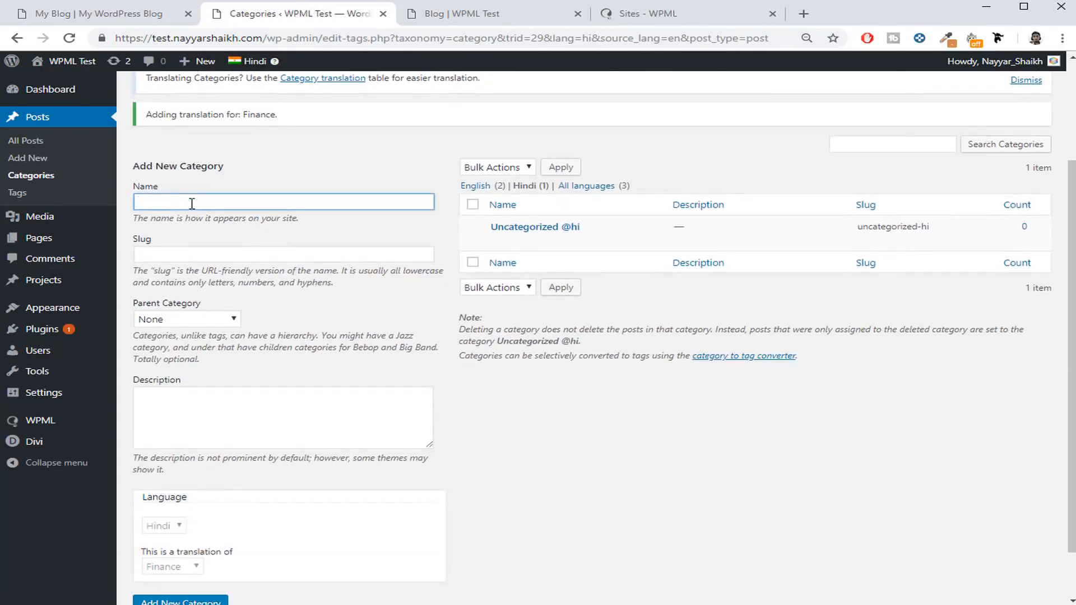
Copy the category name Finance from the translation notice and enter it into Google's translator in a new browser tab.
scroll(288, 302, up, 2)
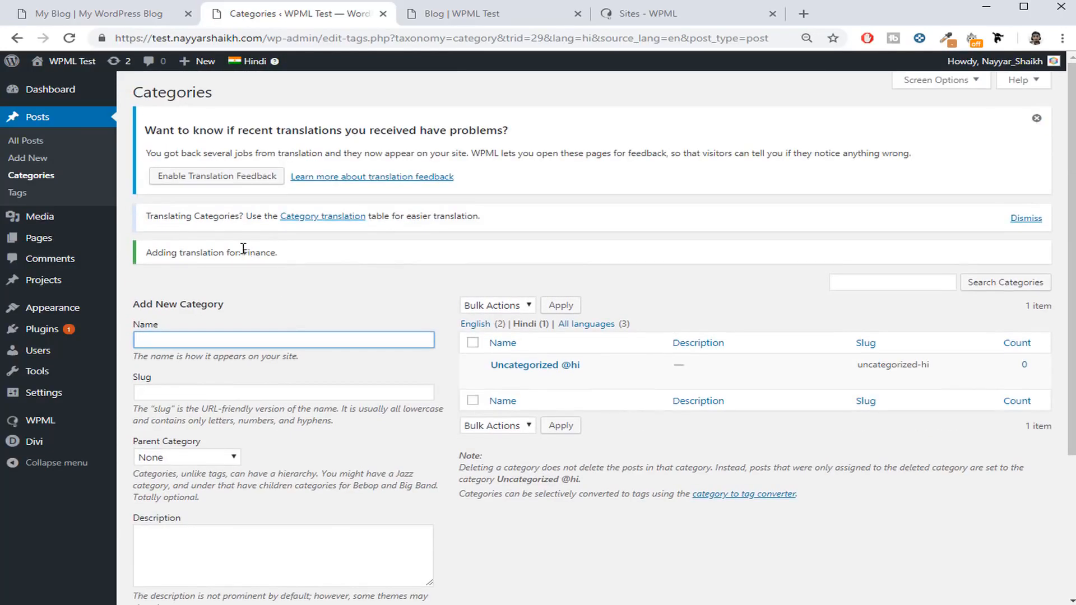
drag(243, 250, 266, 254)
click(226, 253)
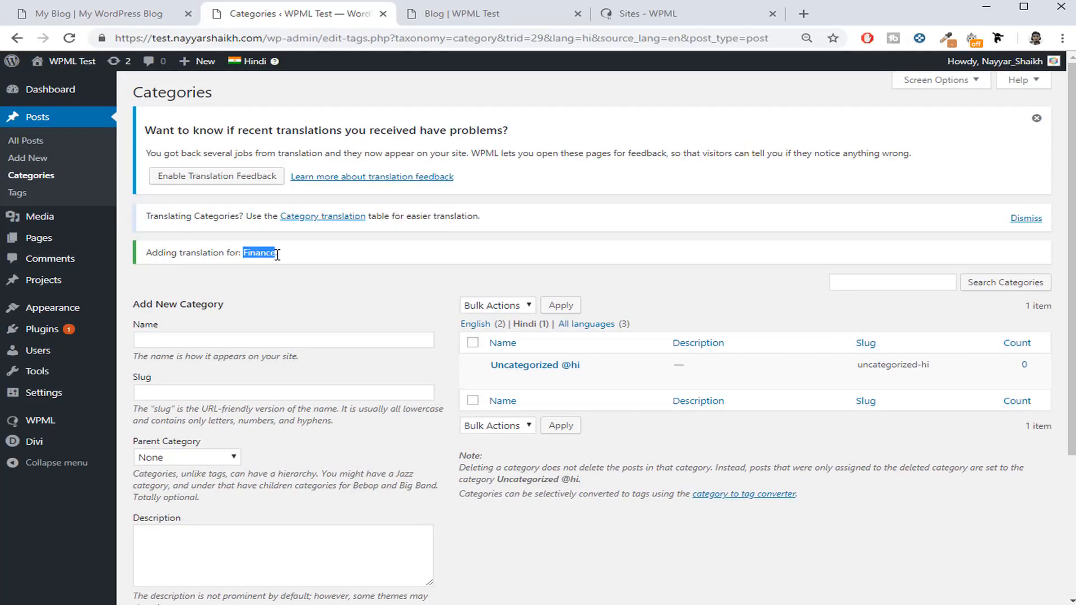
click(802, 14)
text(tra)
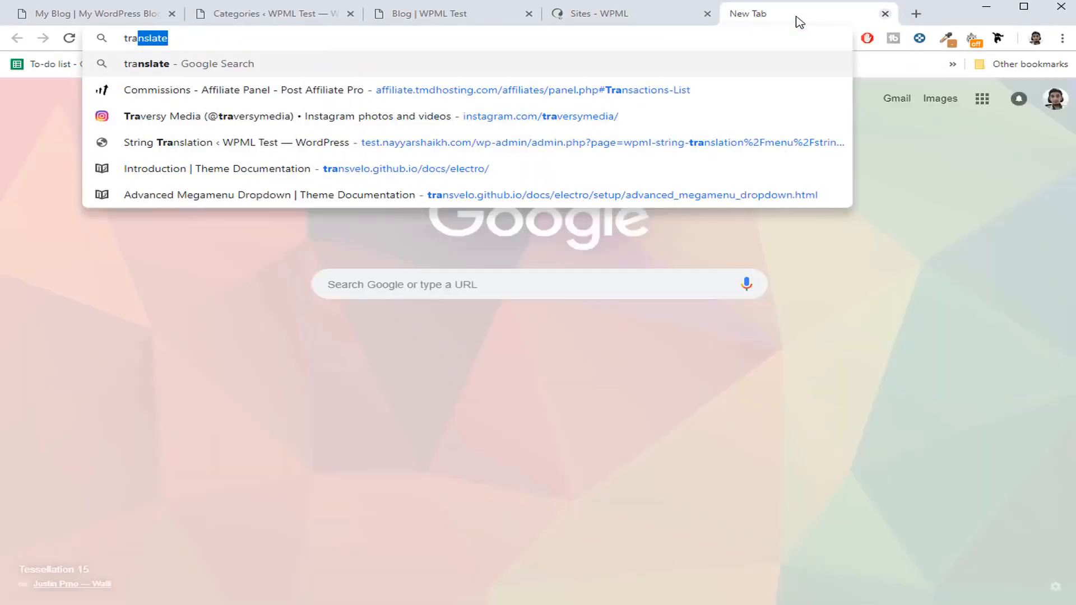
key(Return)
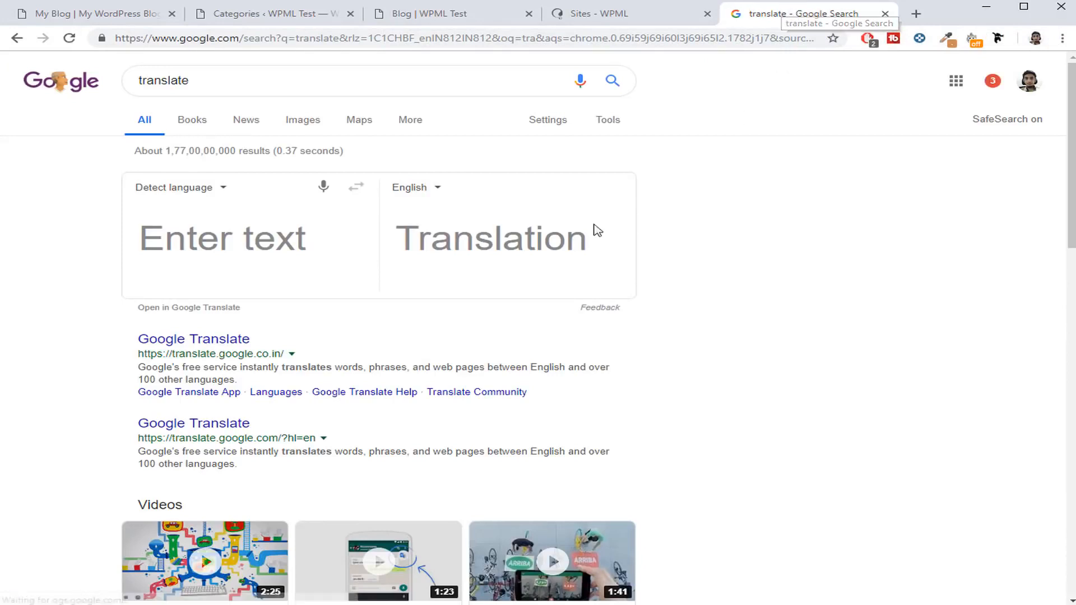
key(ctrl+v)
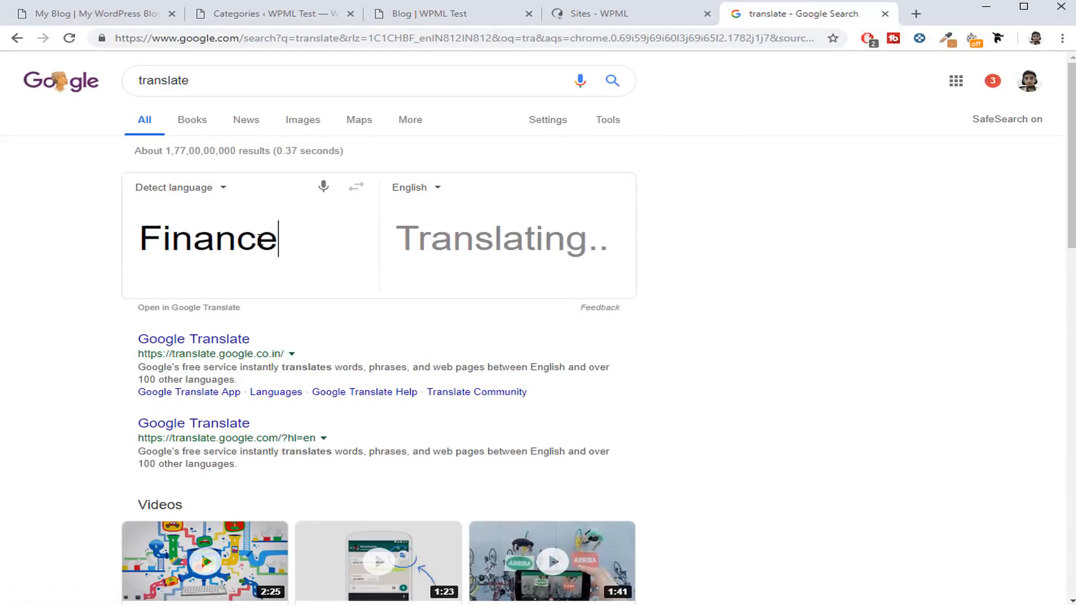
Set the translator's target language to Hindi and copy the Hindi word for Finance.
click(430, 196)
text(hi)
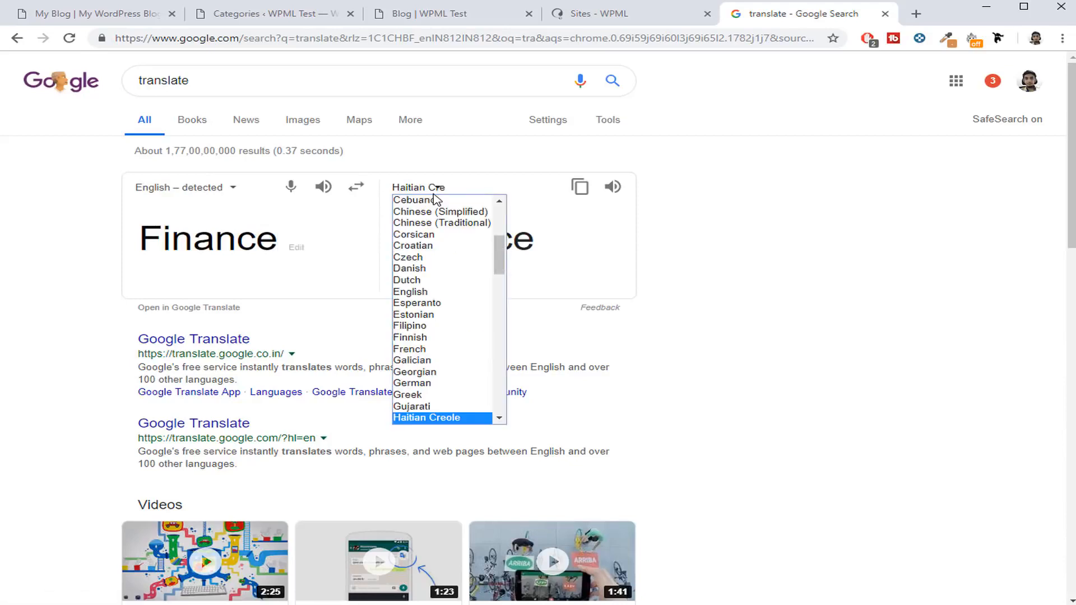
key(Return)
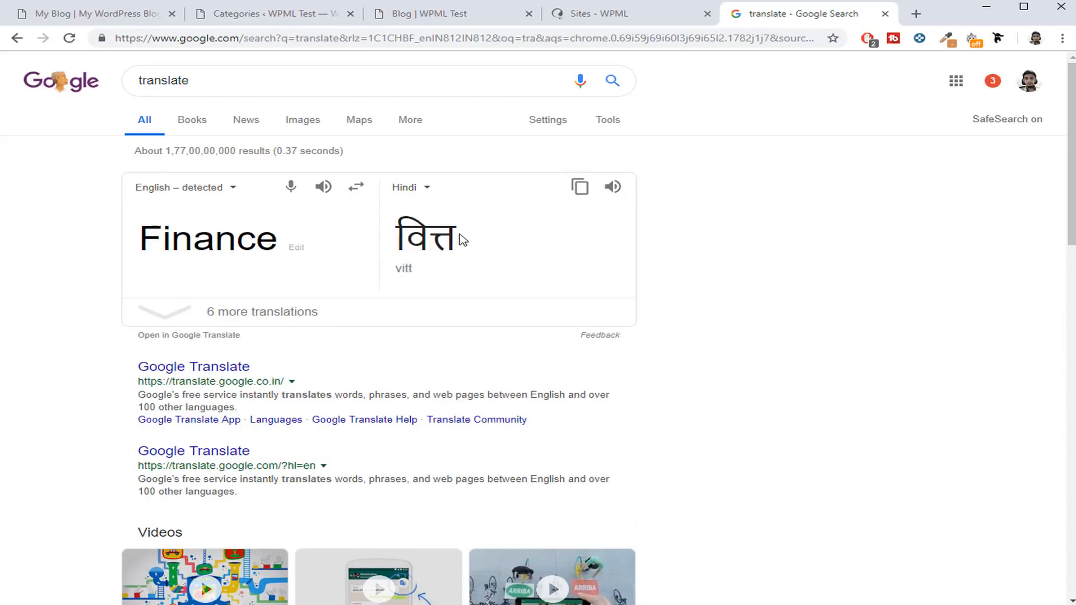
drag(459, 235, 401, 230)
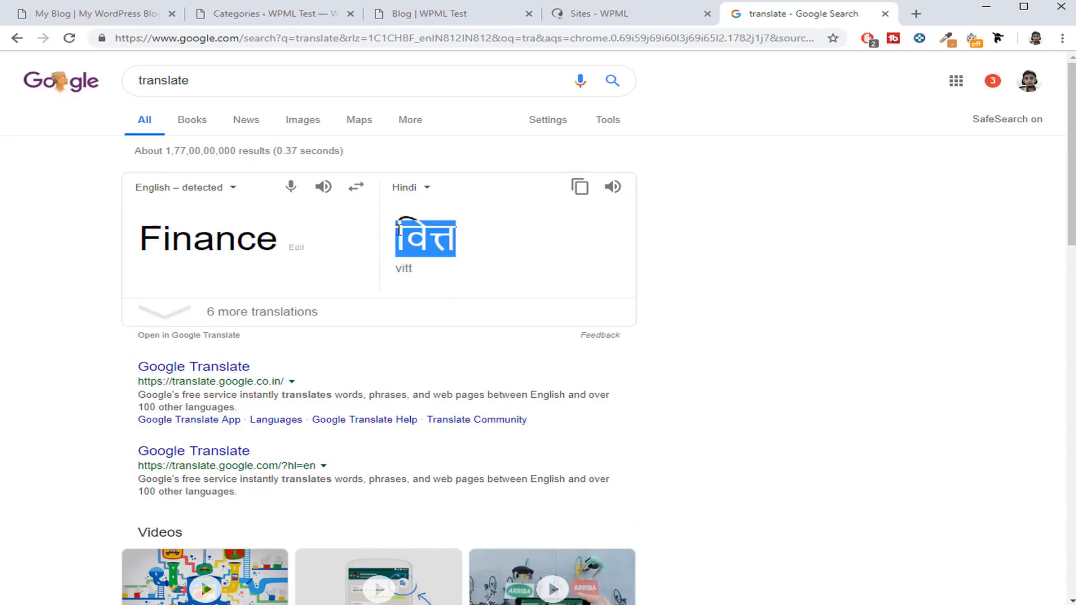
Name the new Hindi category वित्त and set its slug to finance.
click(280, 13)
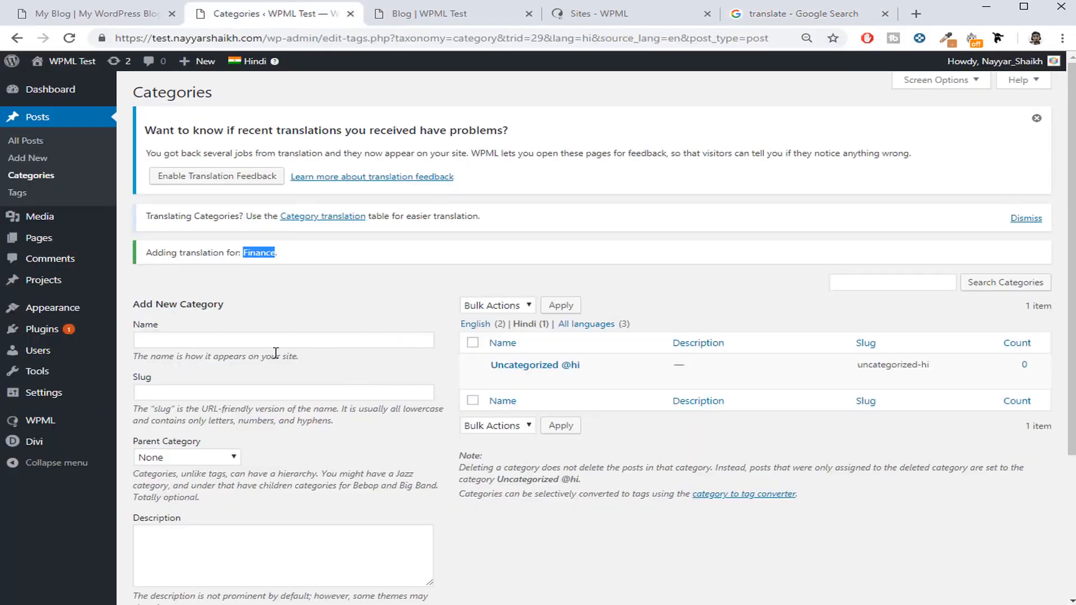
click(255, 341)
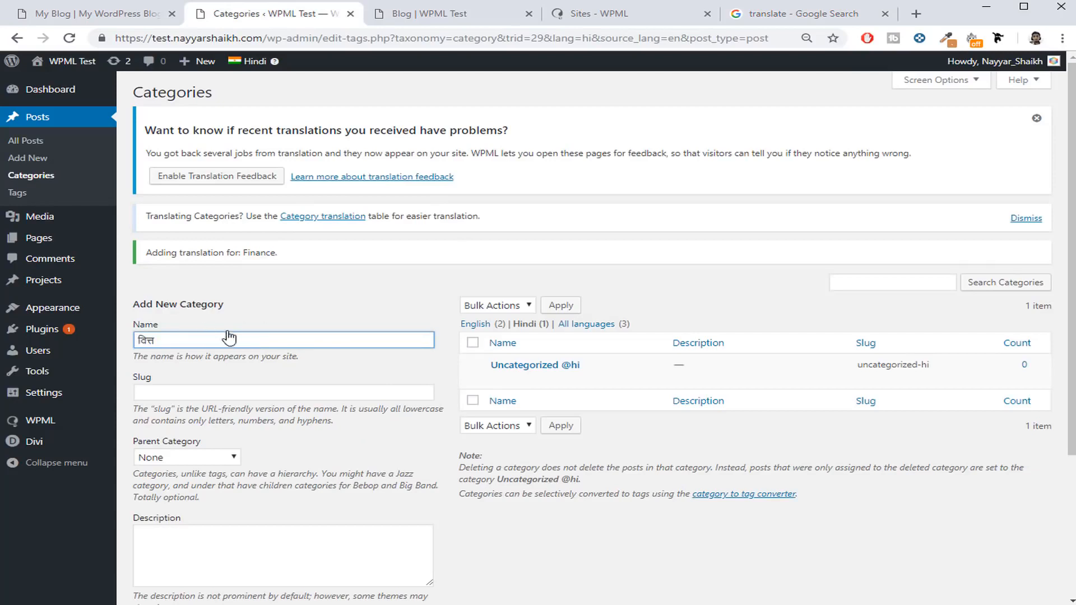
scroll(202, 290, down, 1)
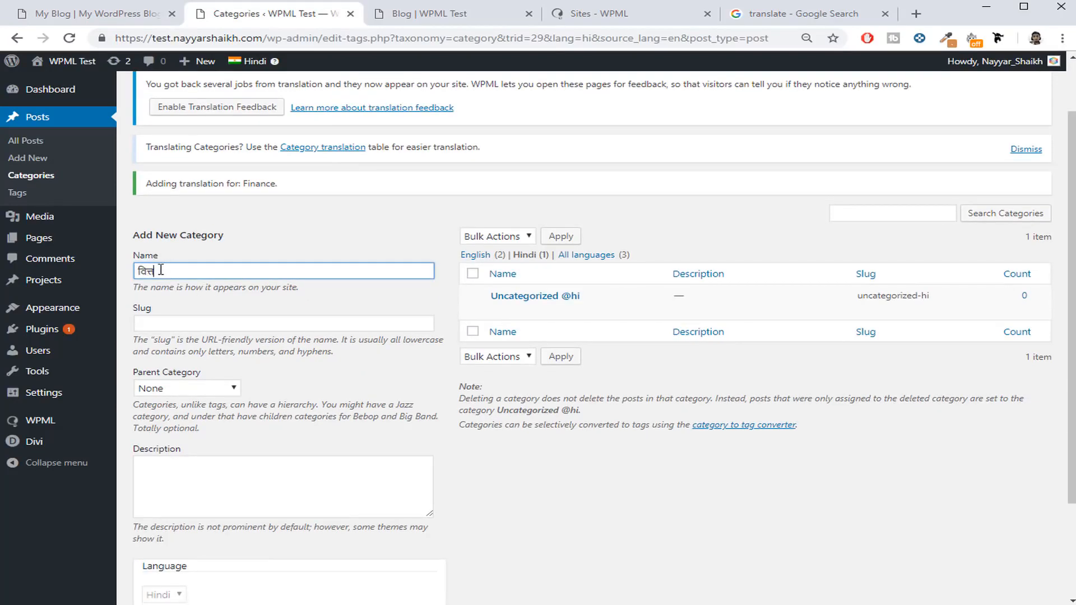
click(206, 321)
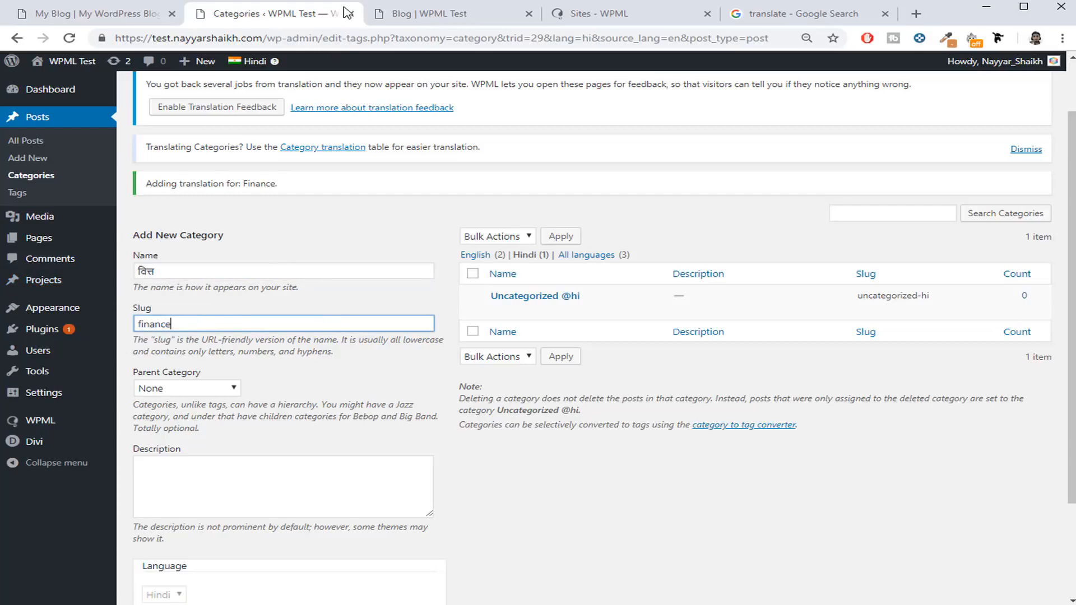
Compare the live Blog page's web address with the name and slug entered for the Hindi category.
click(426, 13)
drag(268, 37, 241, 38)
click(268, 14)
click(457, 16)
click(286, 17)
drag(169, 273, 126, 275)
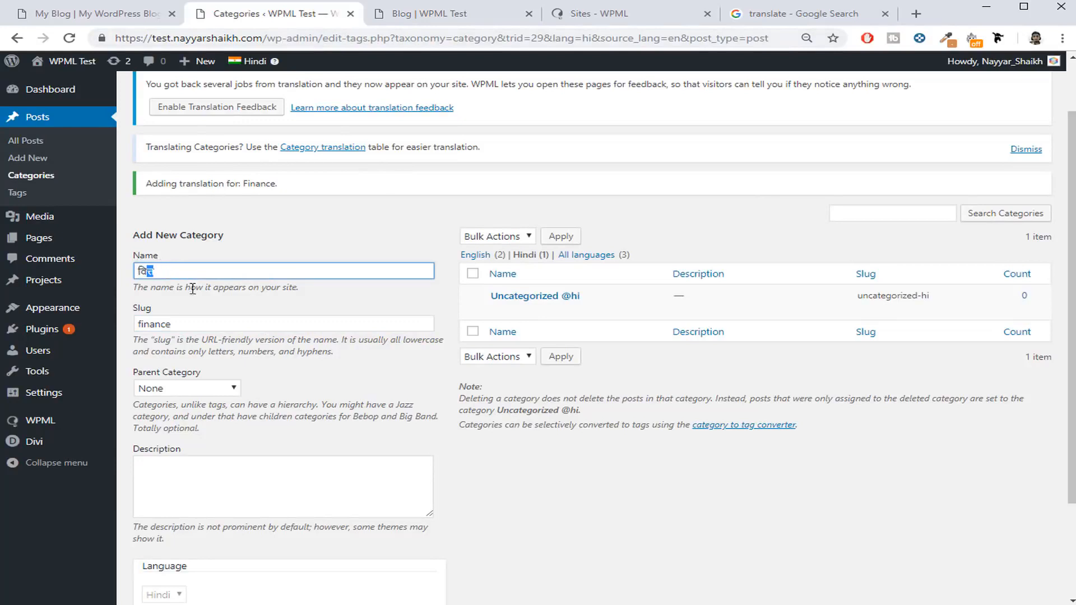
click(432, 22)
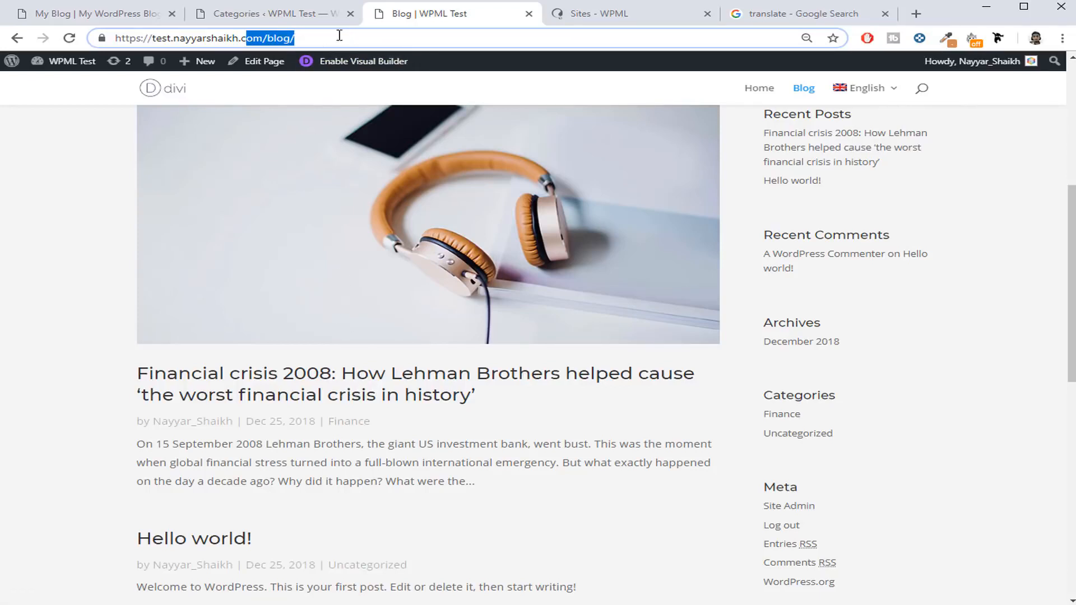
click(295, 13)
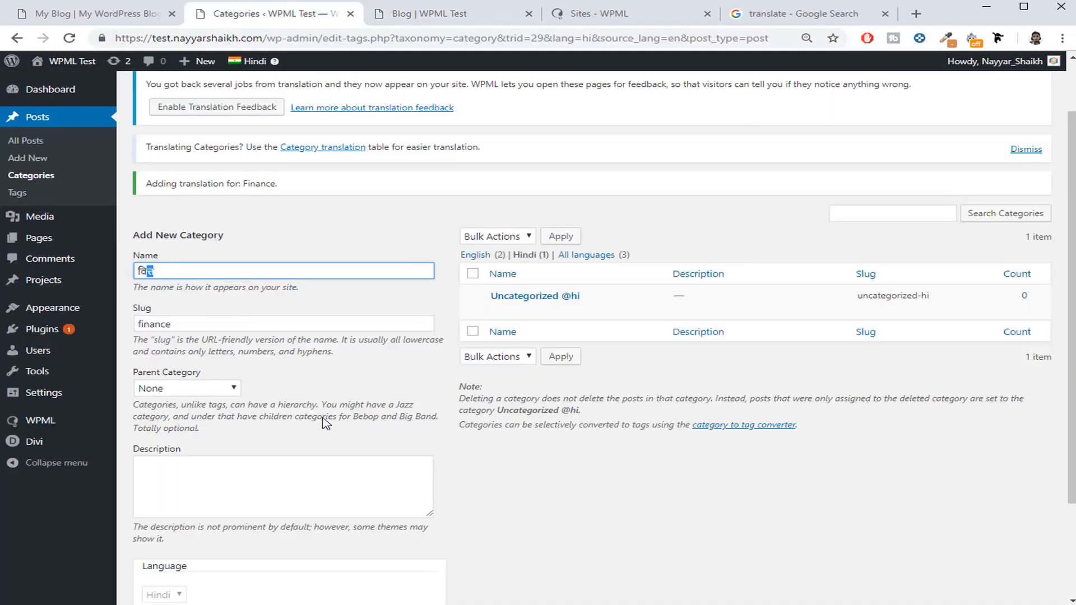
Add the Hindi category as the translation of Finance and return to the English categories.
scroll(265, 425, down, 3)
click(194, 547)
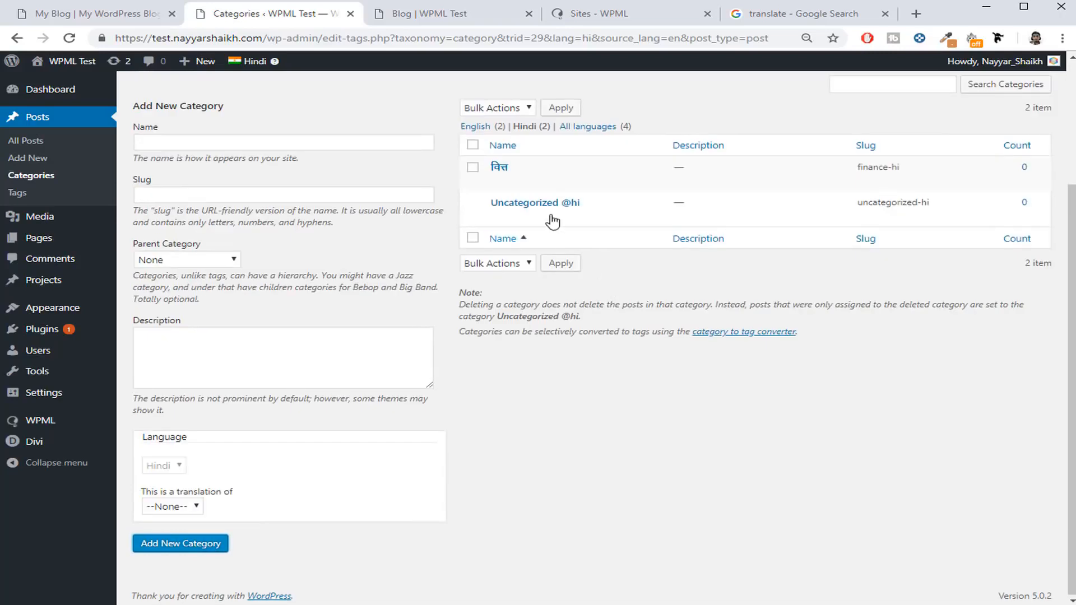
scroll(560, 246, up, 1)
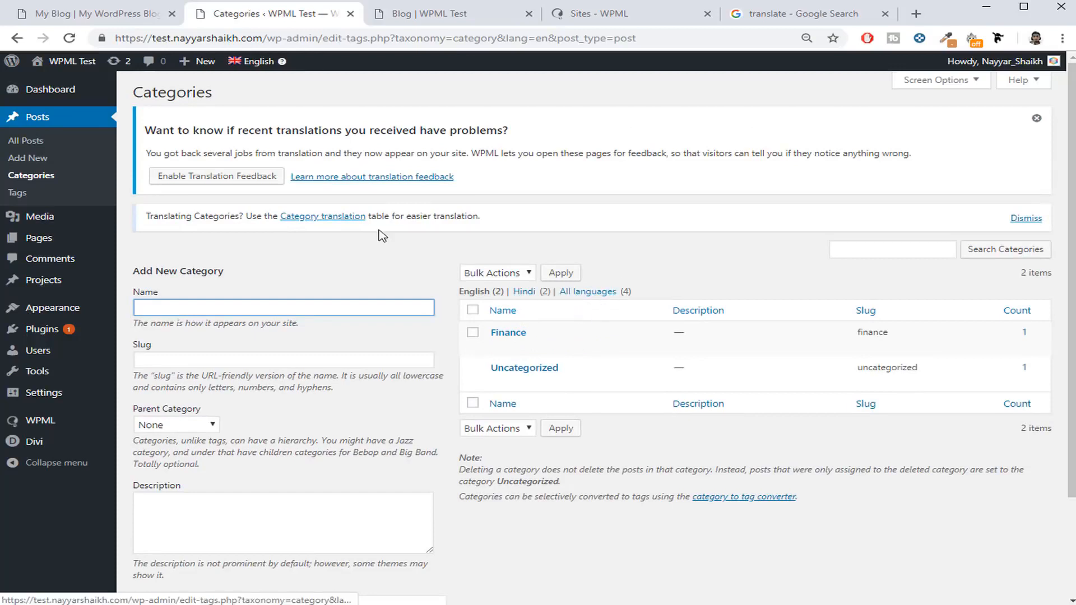
Start a Hindi translation of the Financial crisis 2008 post from the posts list and translate it automatically.
click(34, 143)
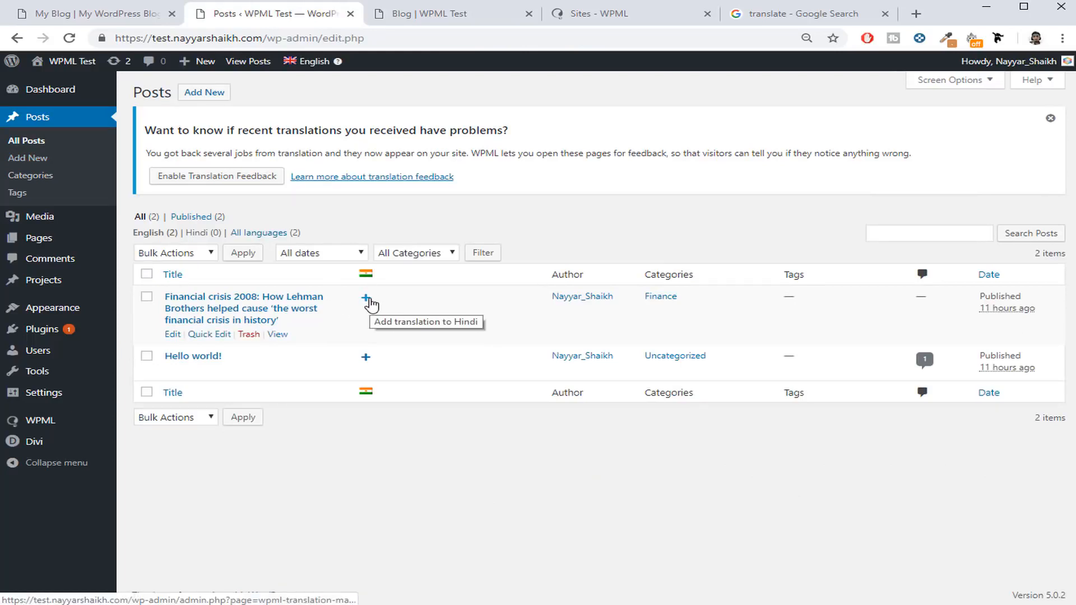
click(369, 302)
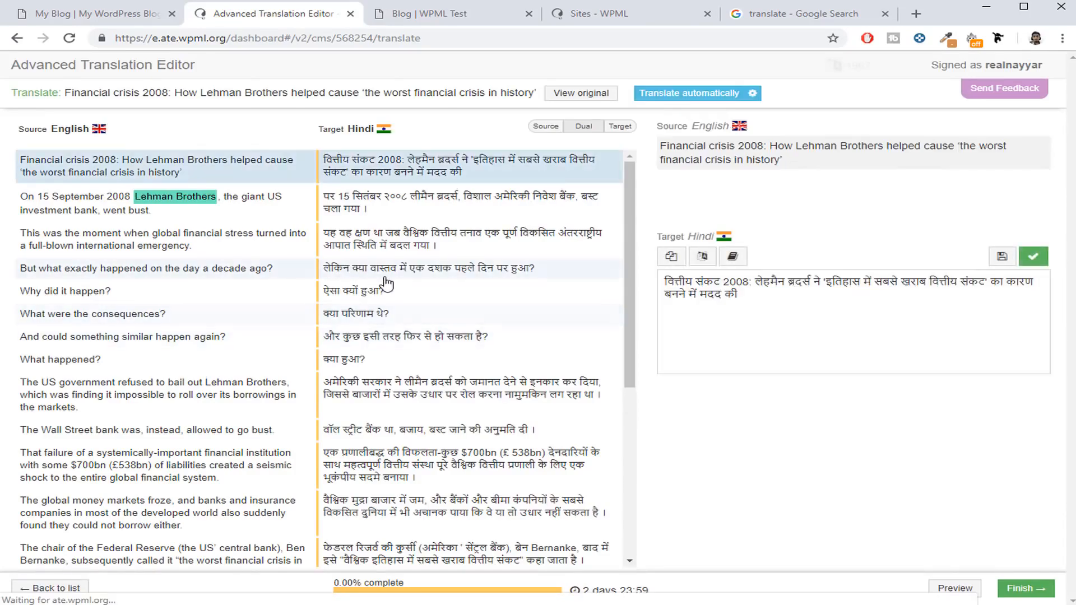
click(677, 106)
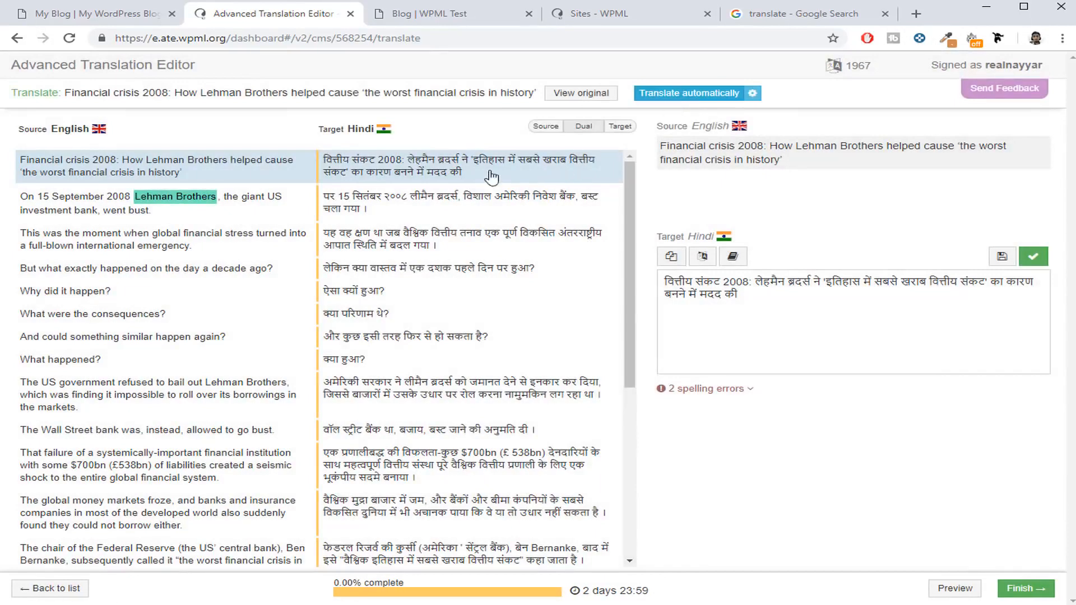
Approve the Hindi title, then machine-translate the Lehman Brothers sentence again with its link marker and approve it.
click(1034, 259)
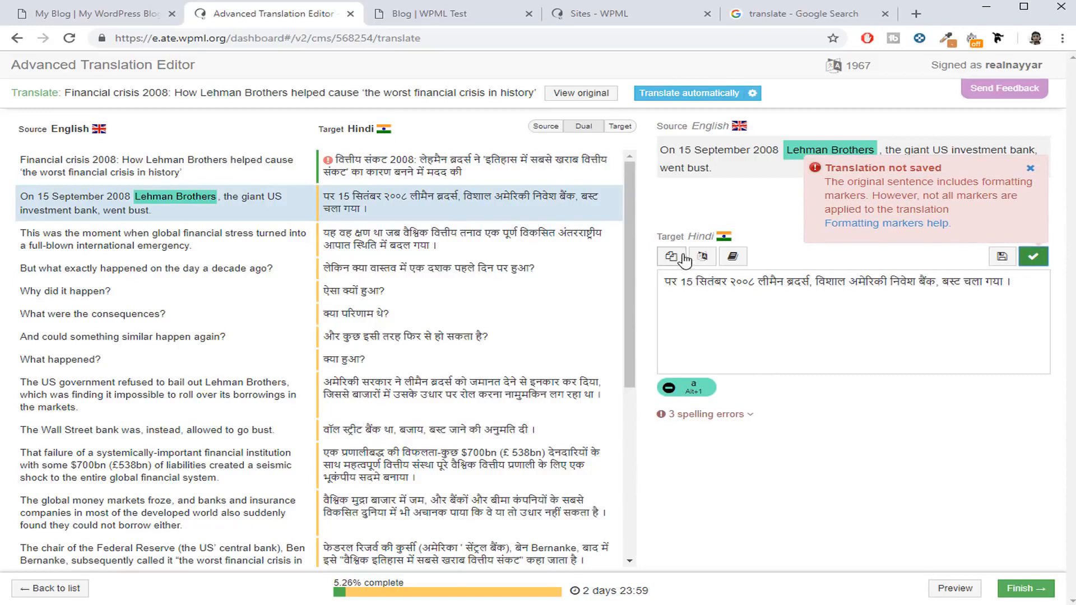
click(703, 256)
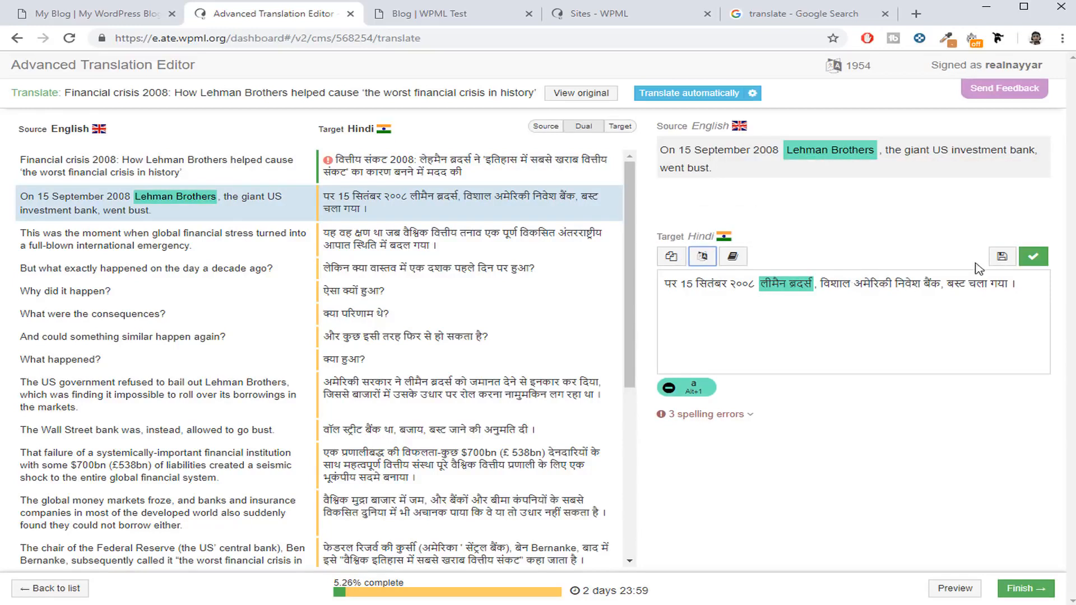
click(1033, 260)
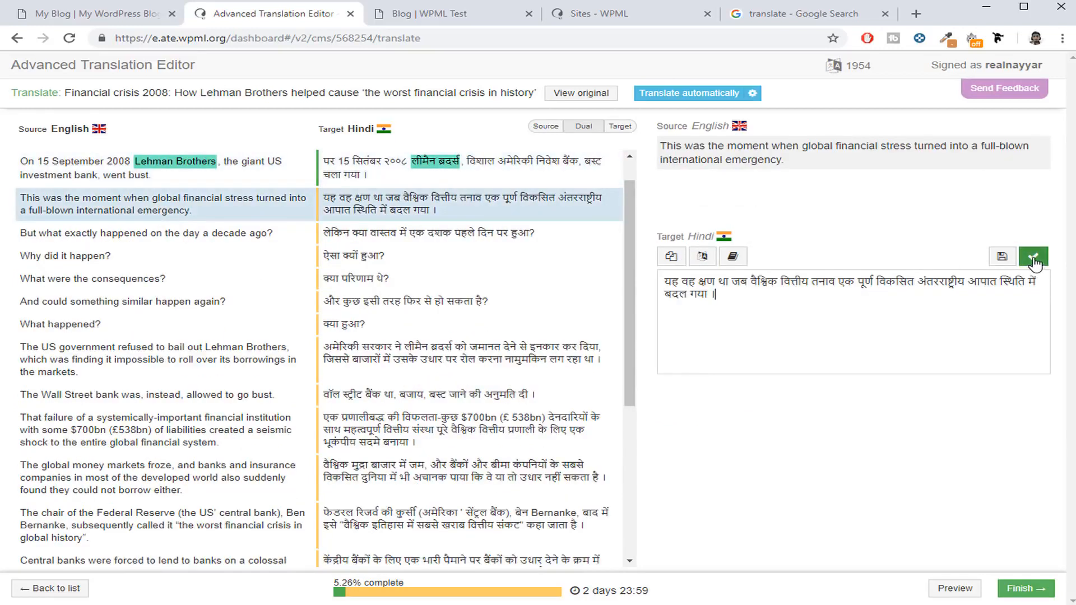
Approve the Hindi sentences from "This was the moment when global financial stress" through "Such a general collapse would have meant".
click(1044, 259)
click(1043, 259)
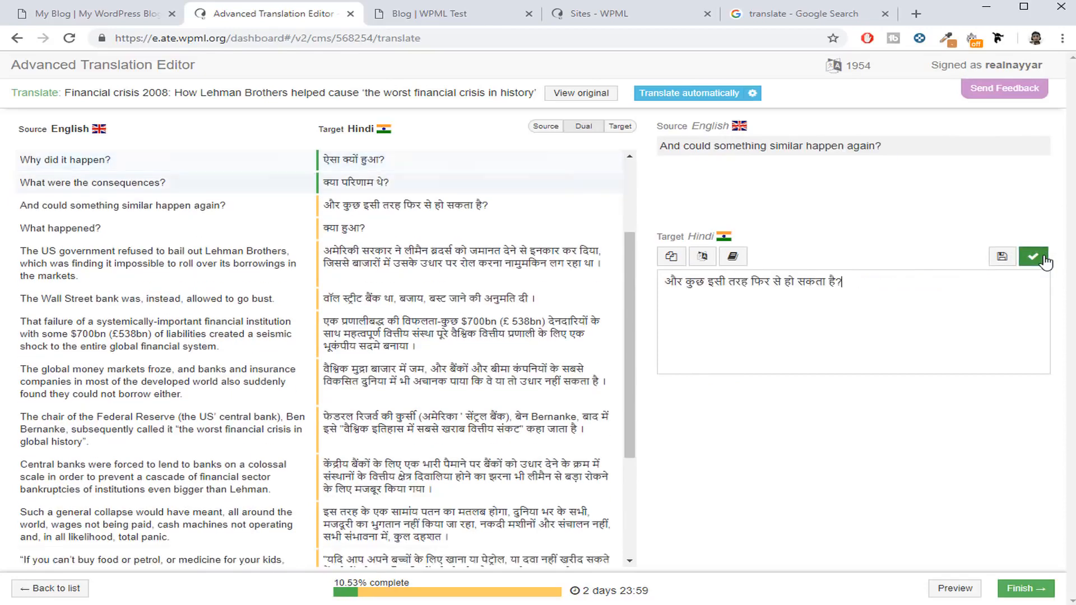
click(1044, 259)
click(1043, 259)
click(1044, 259)
click(1043, 259)
click(1044, 259)
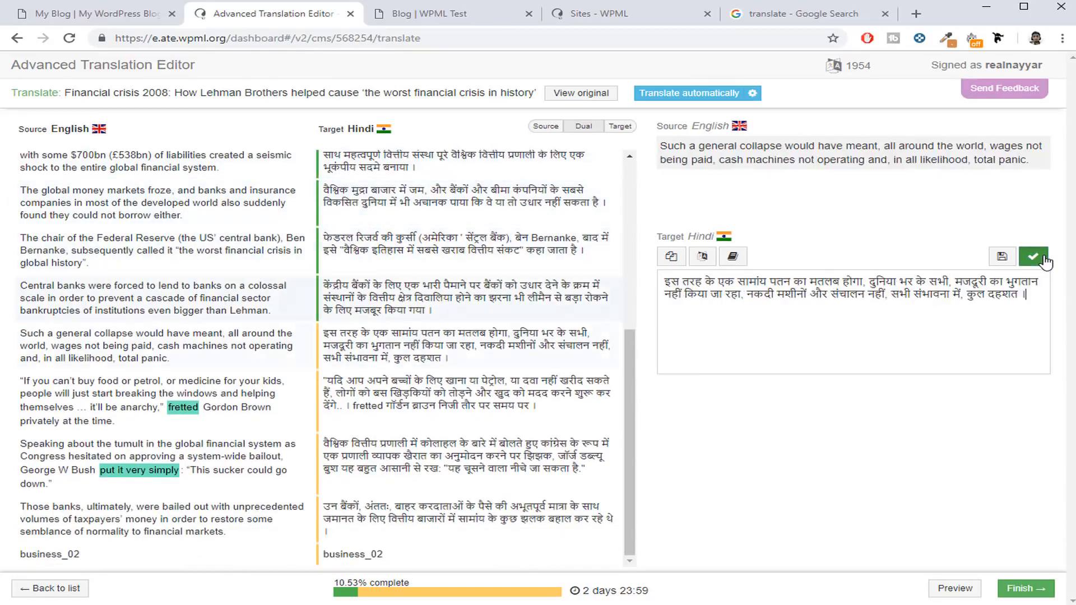
click(1043, 259)
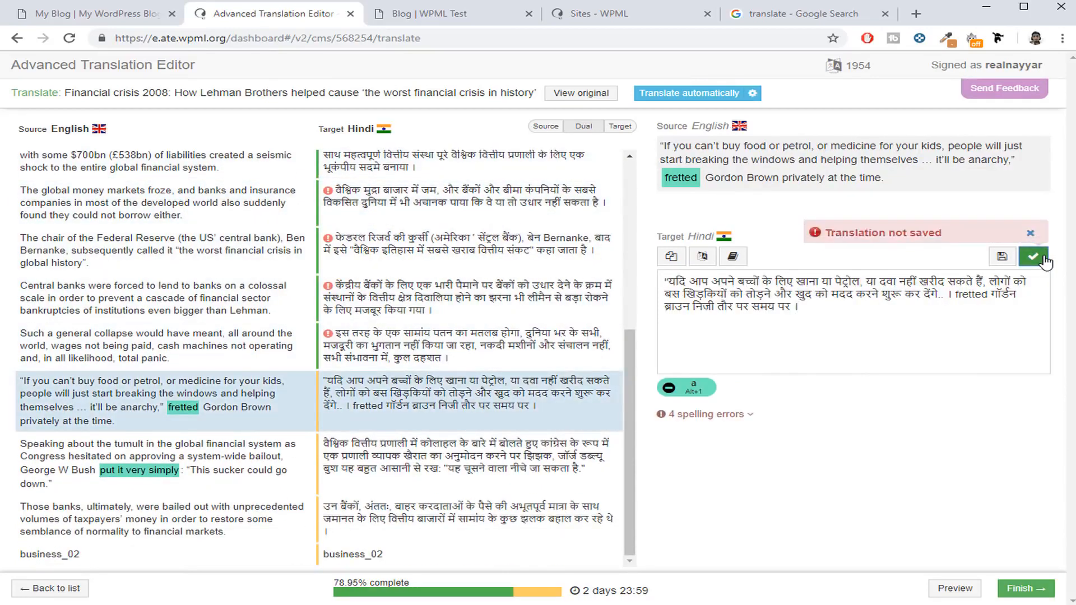
Retranslate the sentences containing the "fretted" and "put it very simply" links with their markers, and approve them and the following sentence.
click(703, 257)
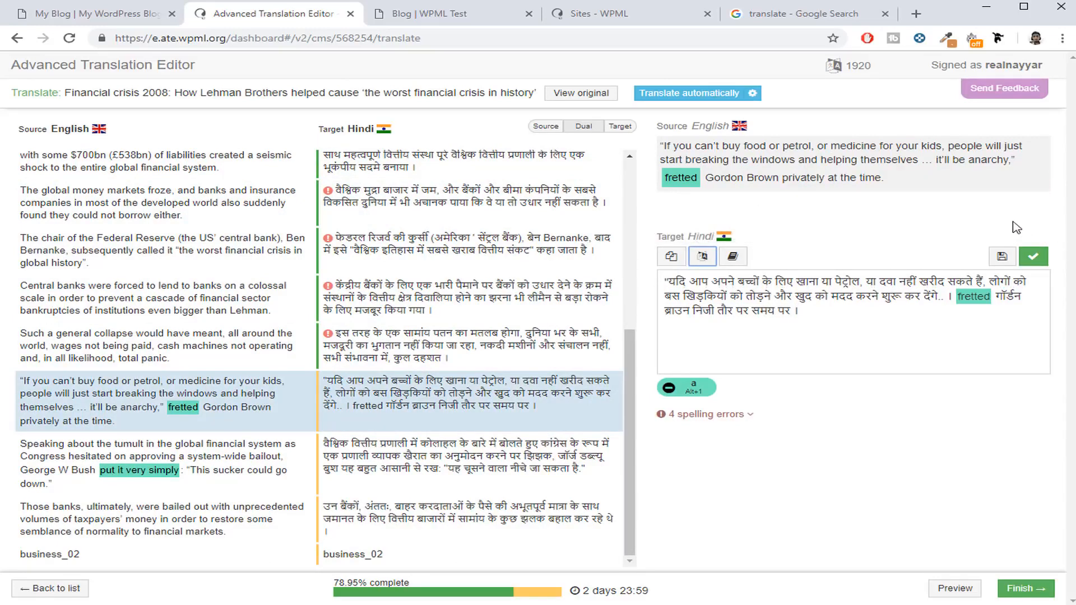
click(1034, 258)
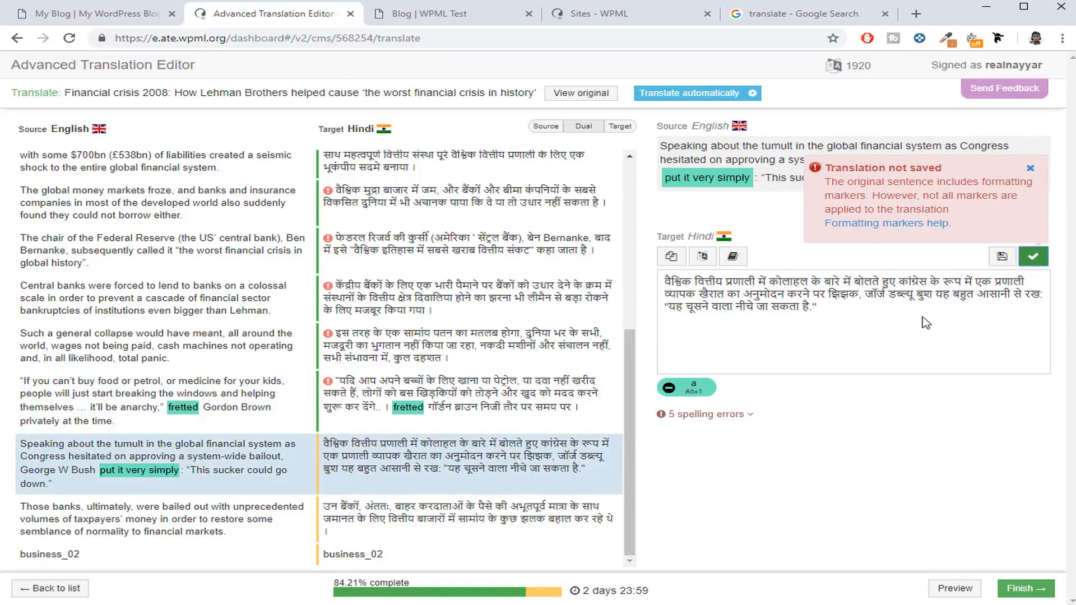
click(703, 257)
click(1034, 258)
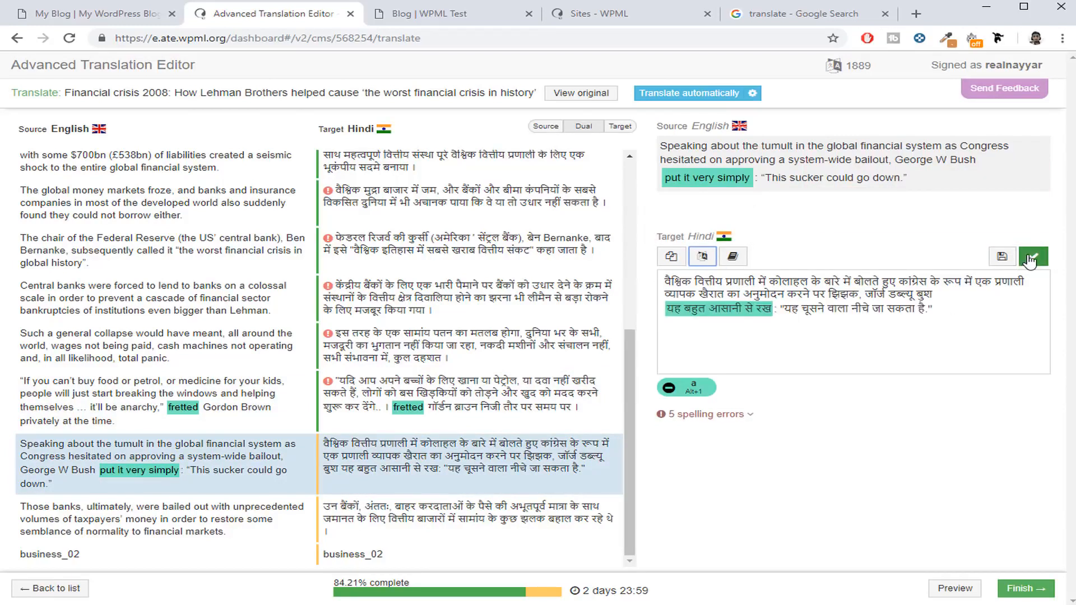
click(1031, 259)
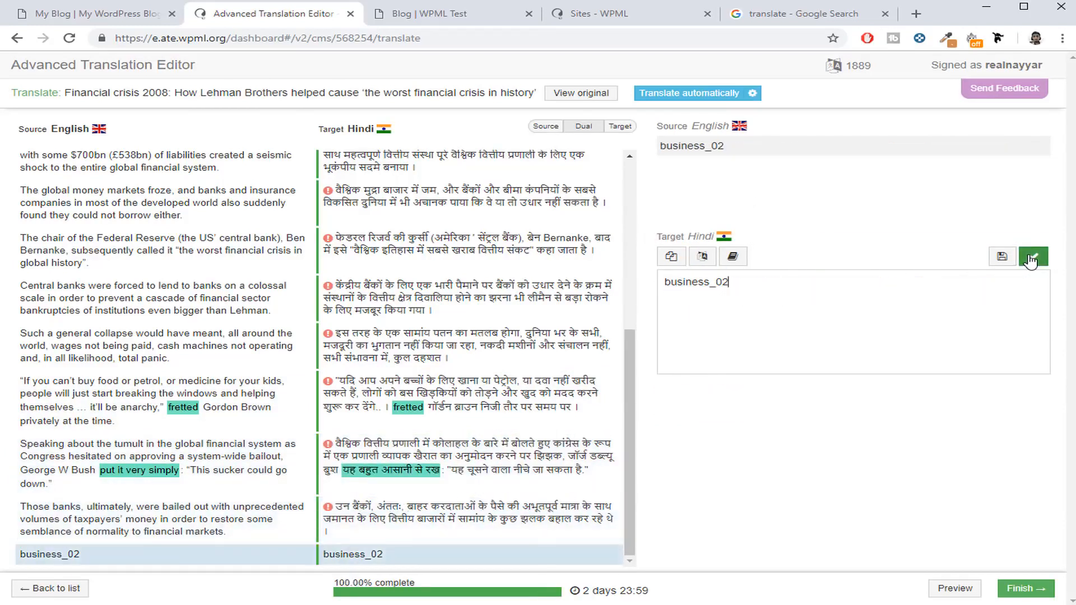
Approve the business_02 segment and complete the Hindi translation of the post.
click(1033, 259)
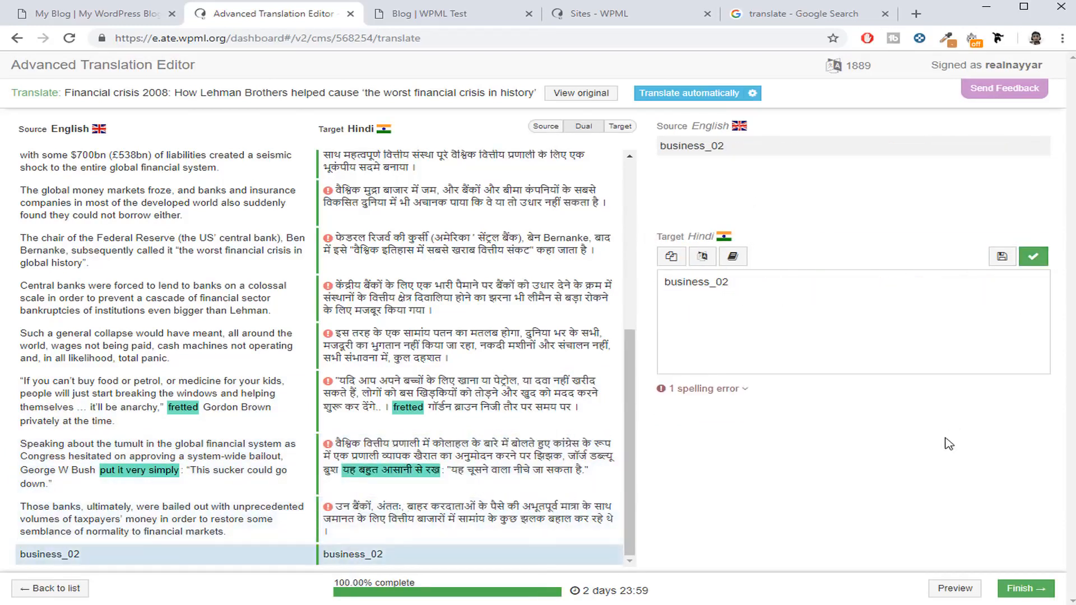
click(1015, 589)
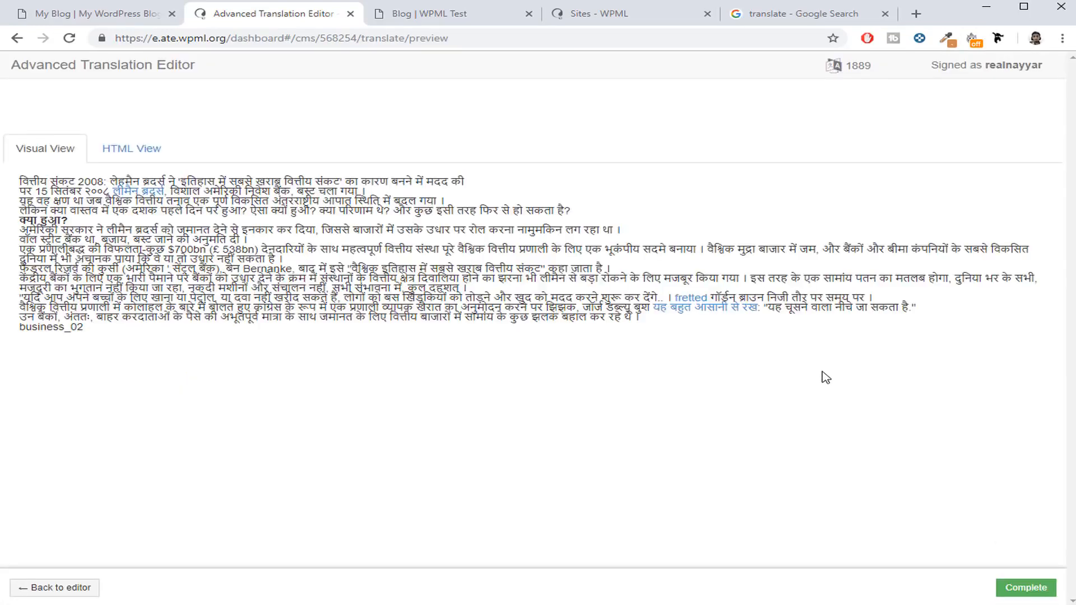
click(1037, 588)
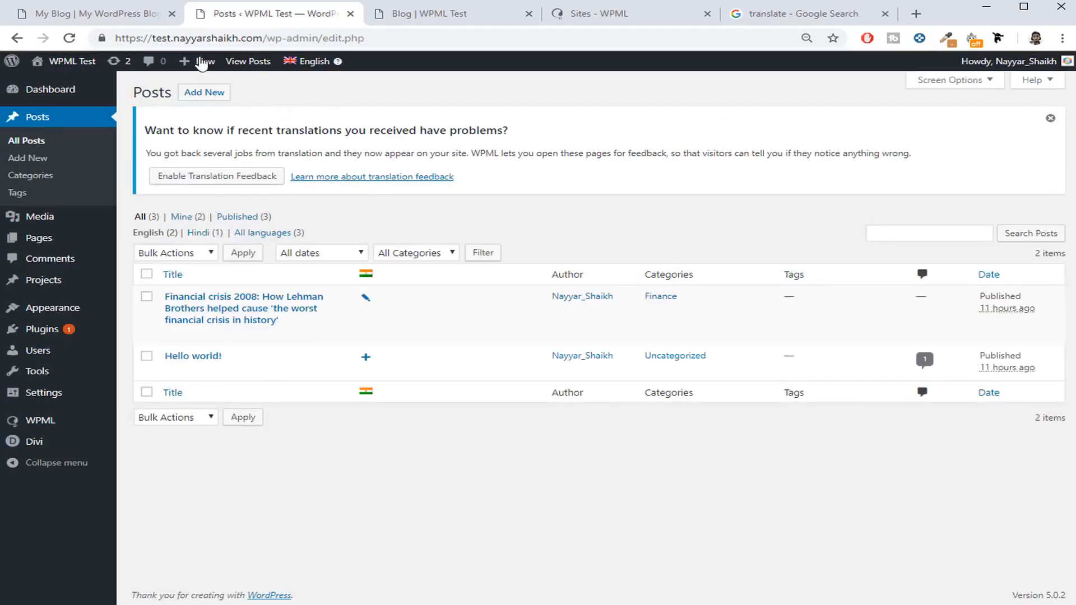
Reload the live Blog page and switch the site language to Hindi.
click(434, 17)
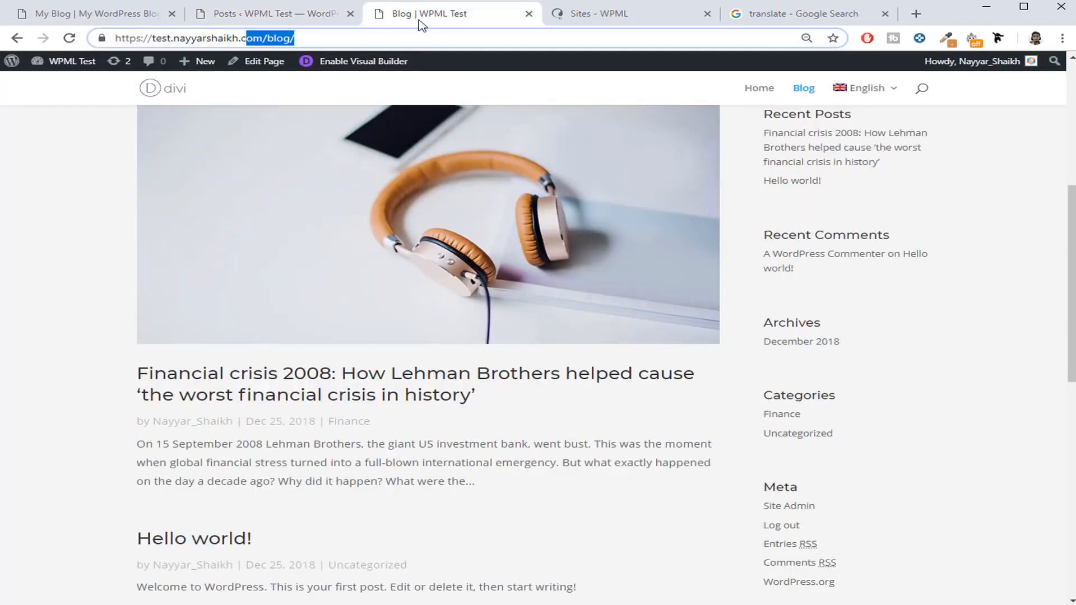
click(69, 37)
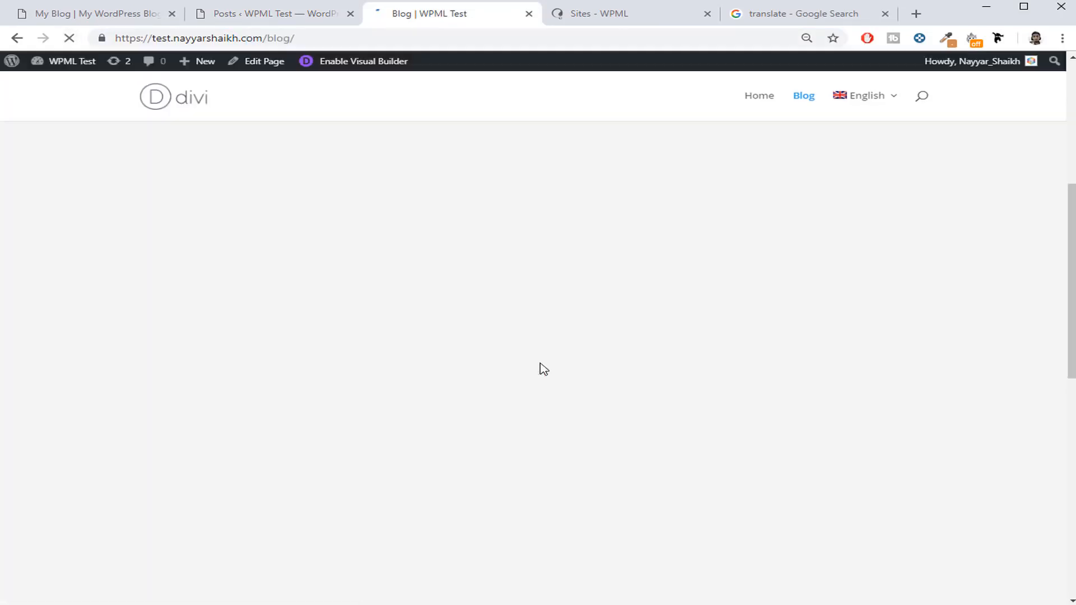
scroll(927, 125, up, 5)
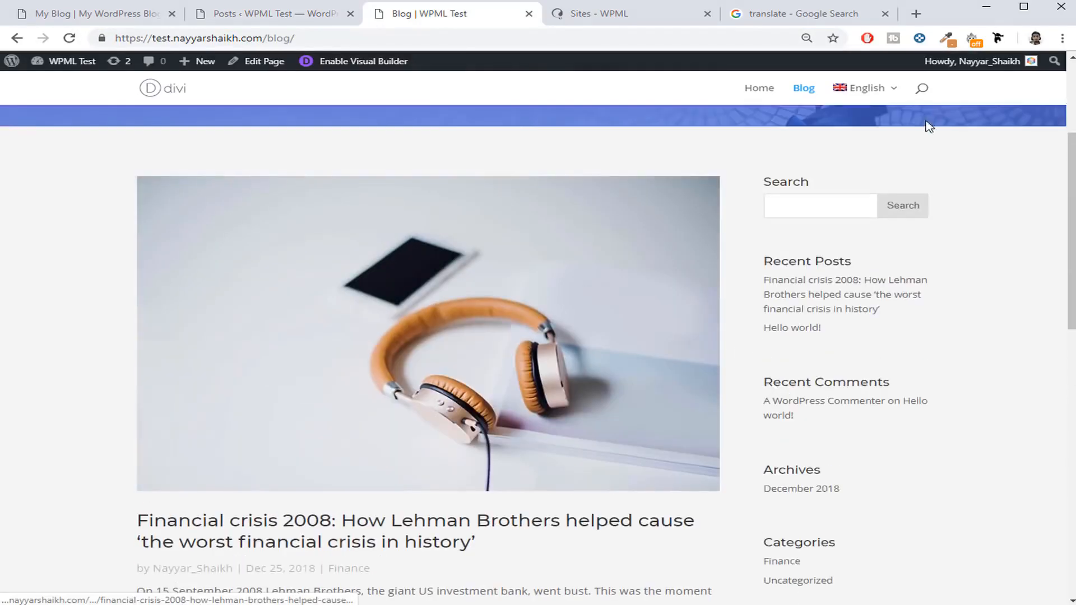
mouse_move(889, 101)
click(904, 160)
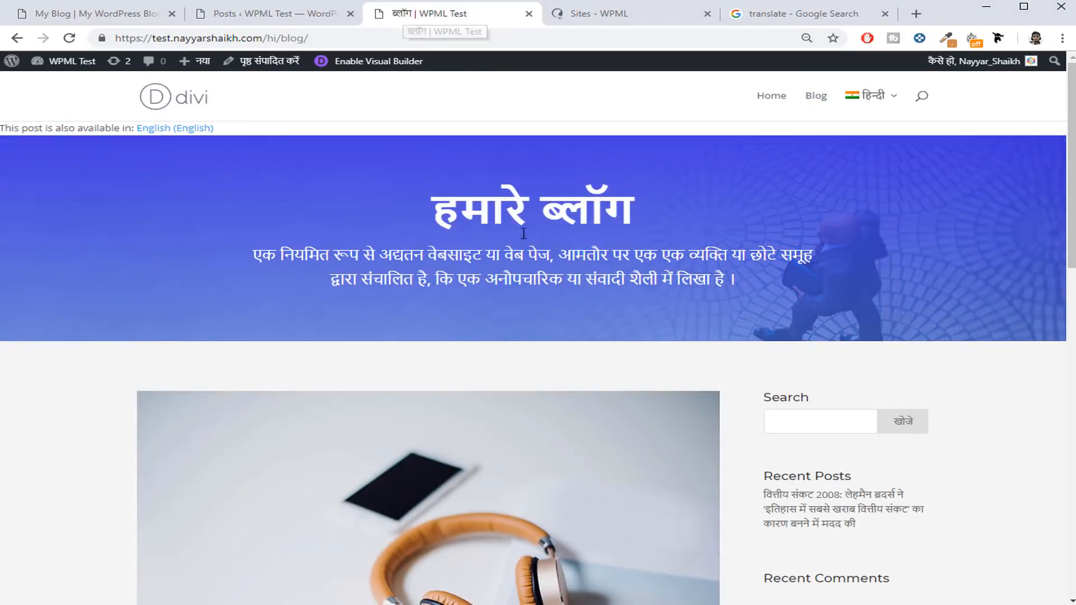
Check the slug in the Hindi blog page's address and look over its post listing.
click(281, 38)
key(shift+End)
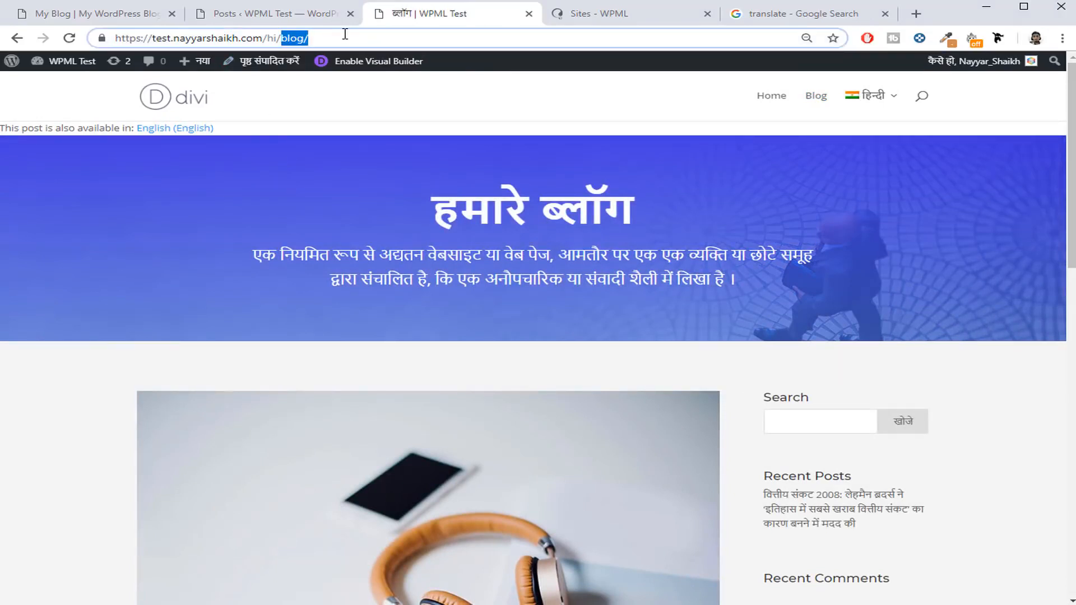
key(End)
scroll(499, 192, down, 6)
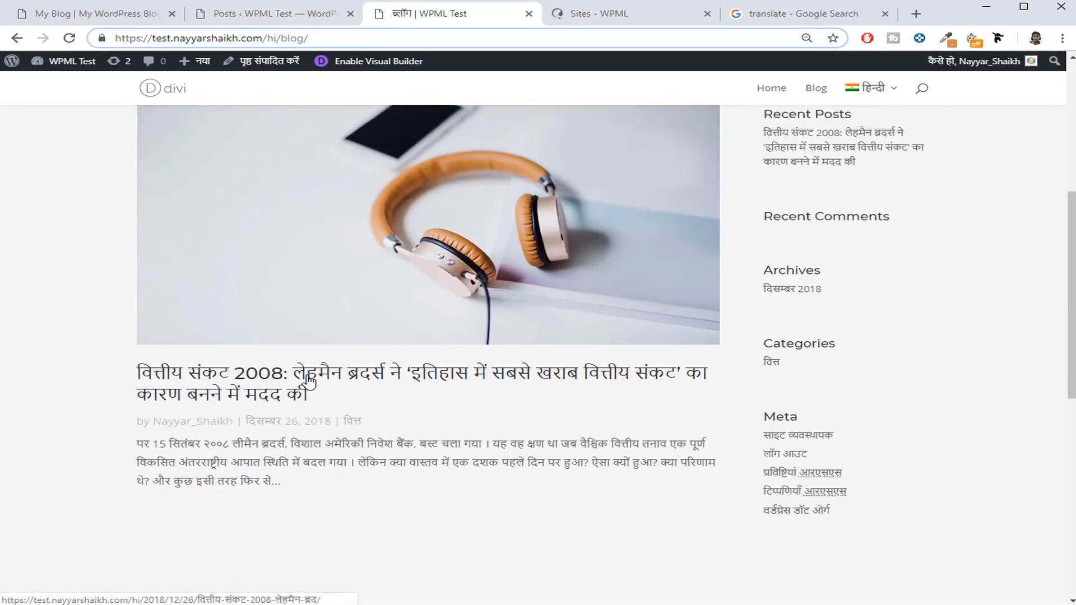
Open the Hindi Lehman Brothers financial crisis post and review its translated text down to the comment form.
click(332, 385)
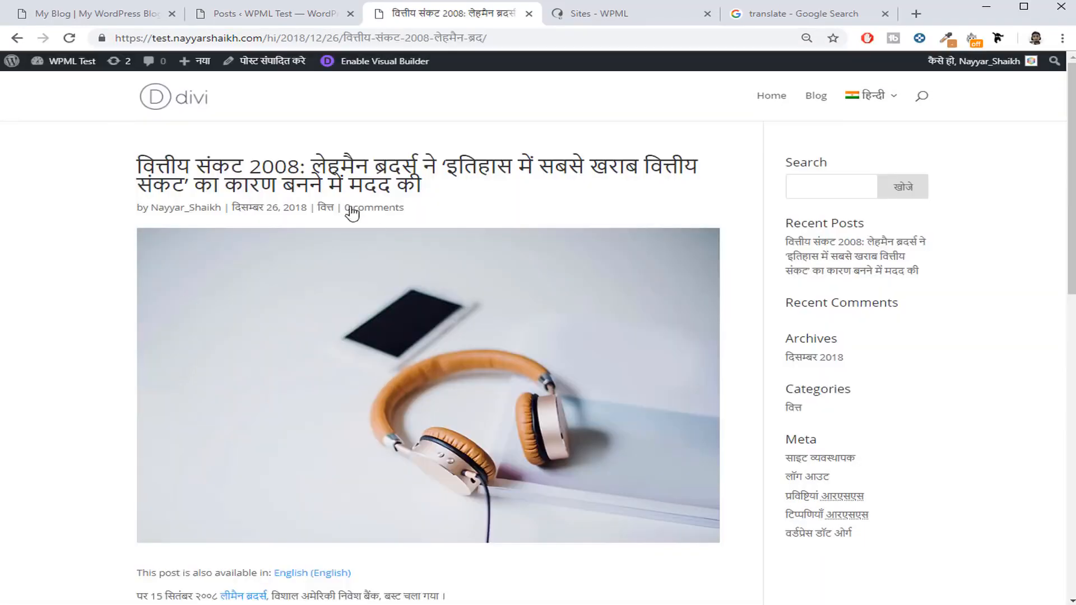
scroll(407, 295, down, 5)
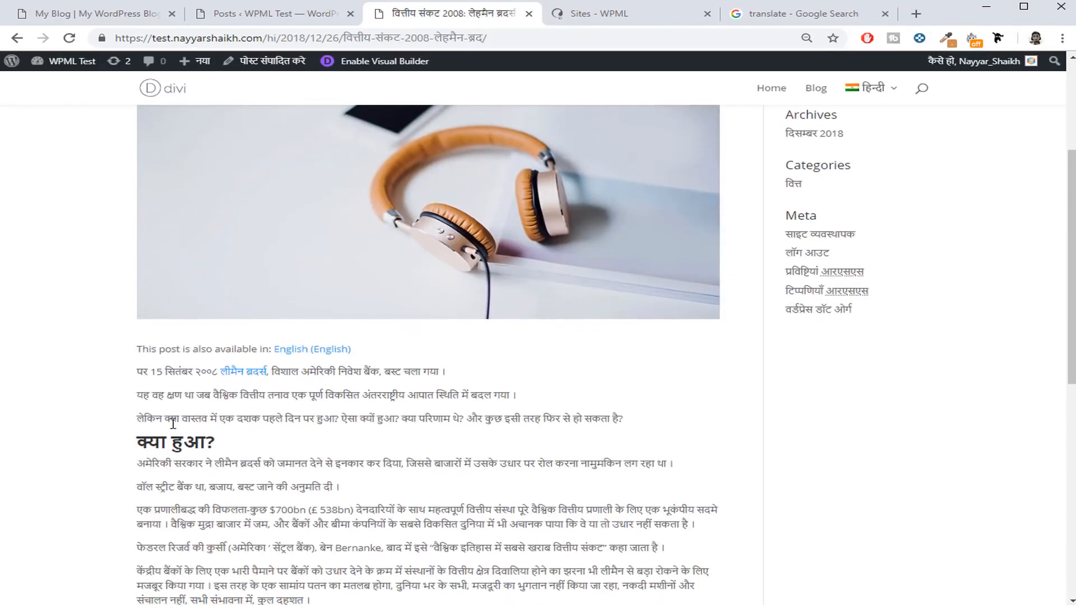
scroll(370, 510, down, 4)
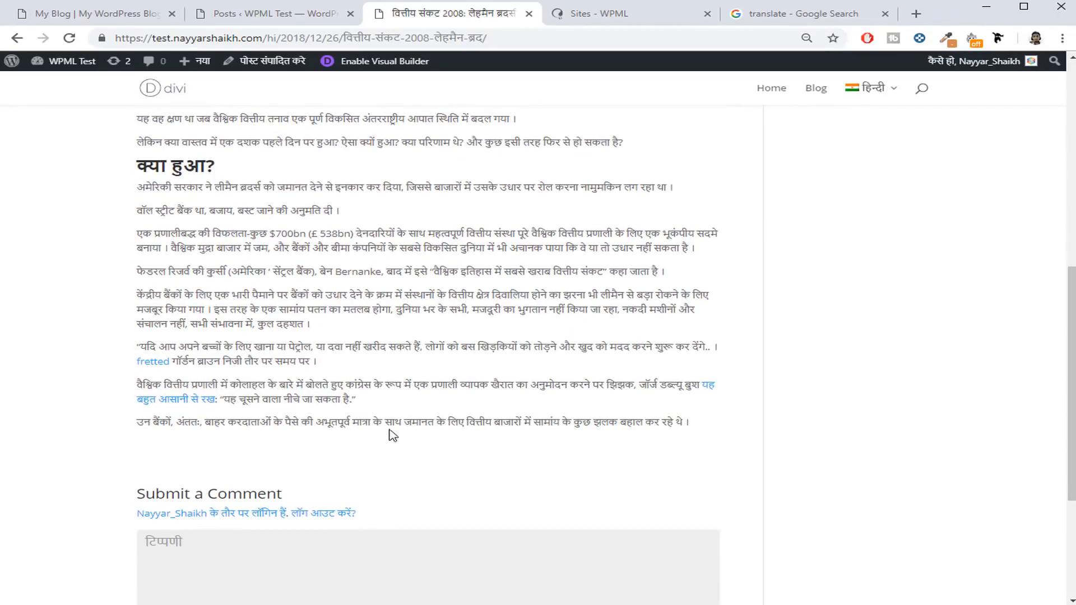
drag(701, 421, 288, 295)
drag(218, 241, 193, 127)
click(331, 293)
scroll(370, 368, up, 9)
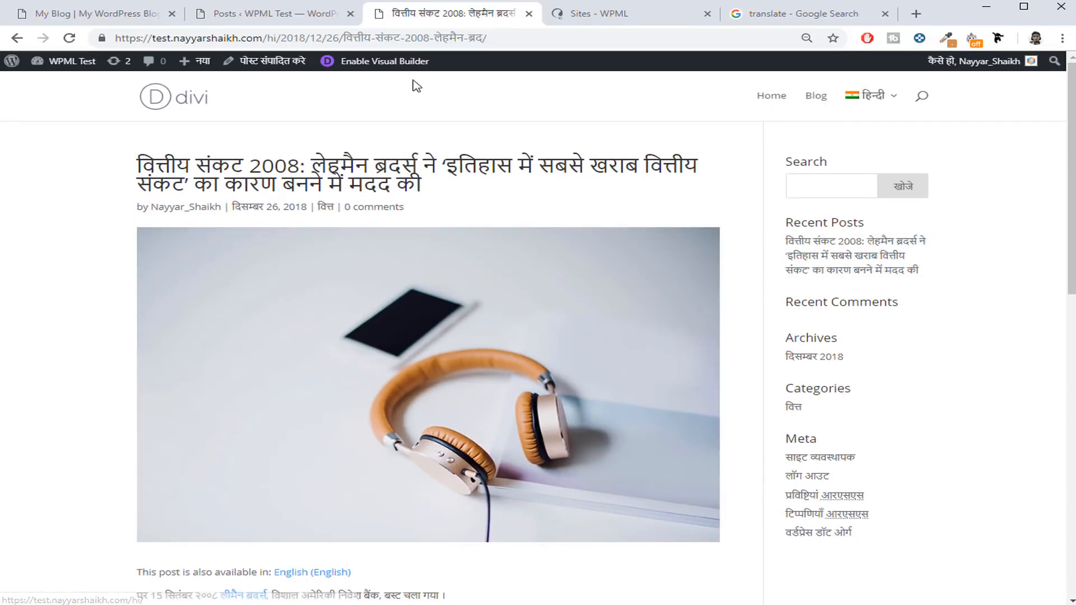
Create a Hindi navigation menu named New Main in the WordPress admin.
click(289, 16)
mouse_move(98, 309)
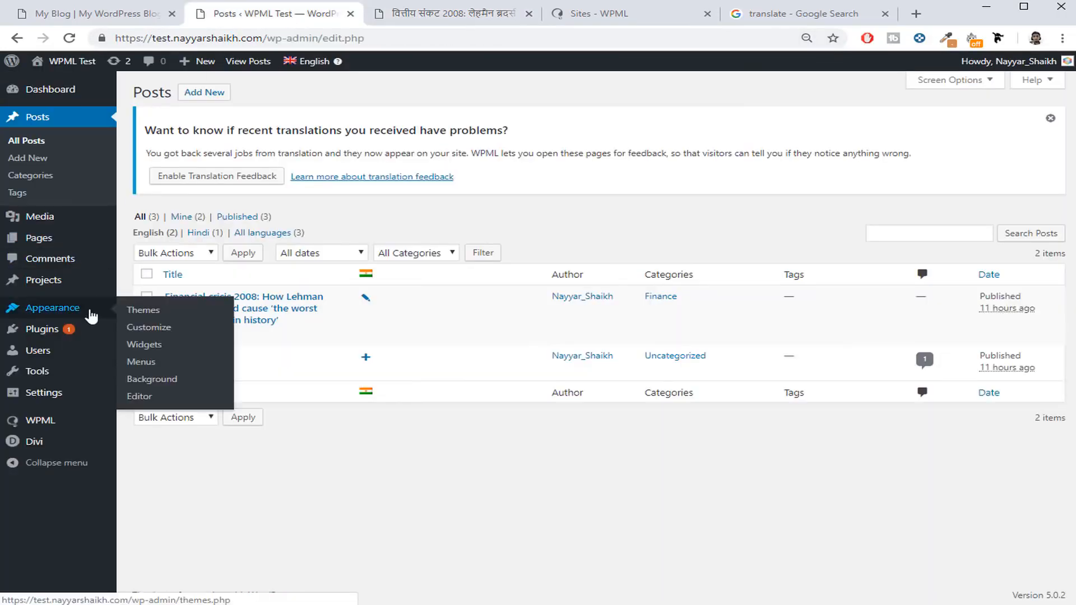
click(141, 363)
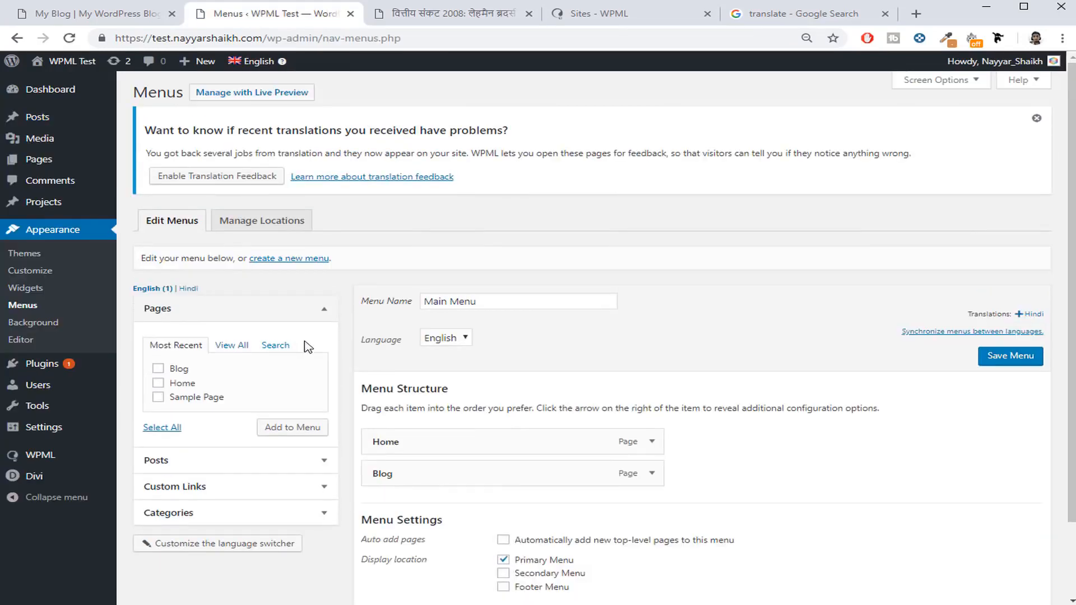
click(194, 290)
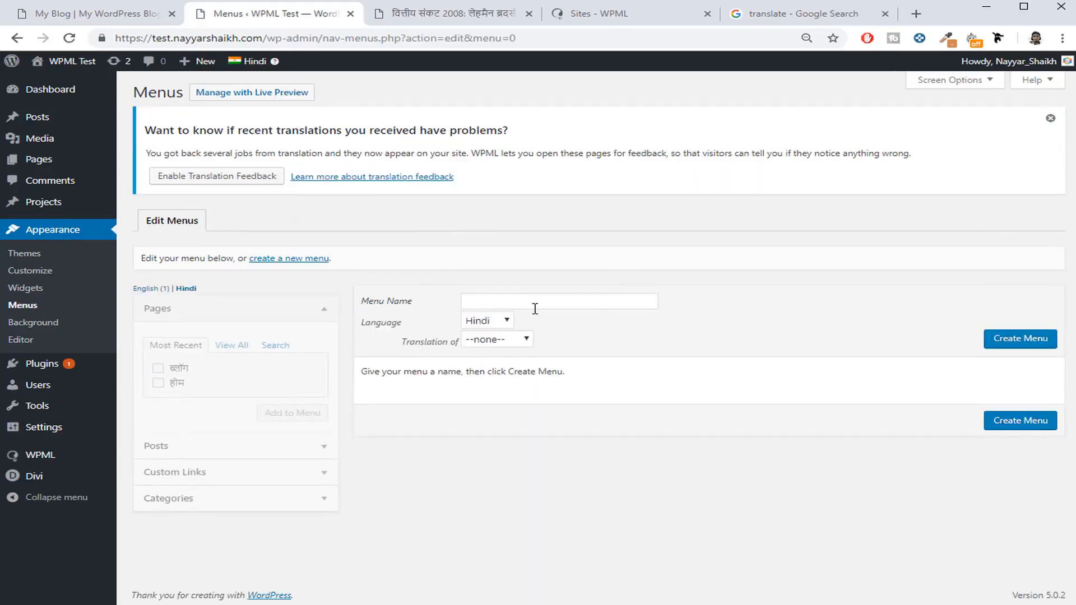
click(536, 302)
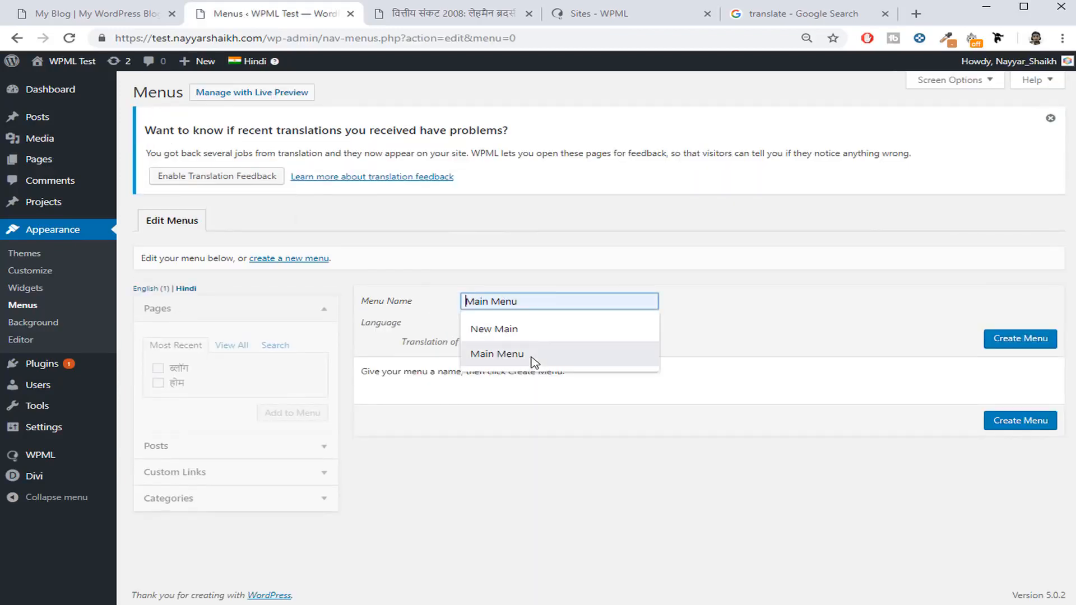
click(537, 330)
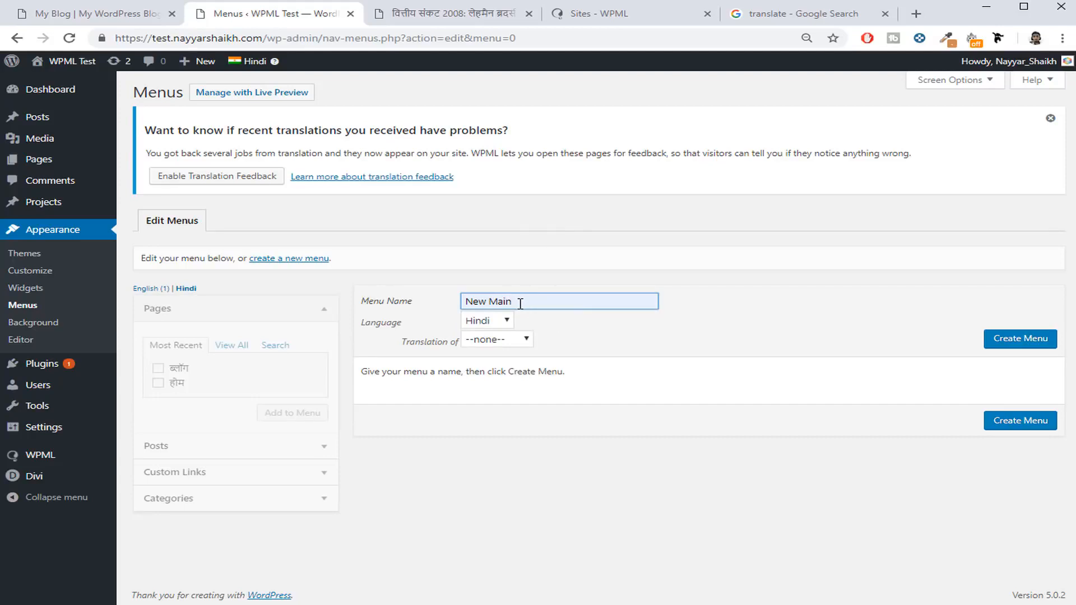
click(1034, 345)
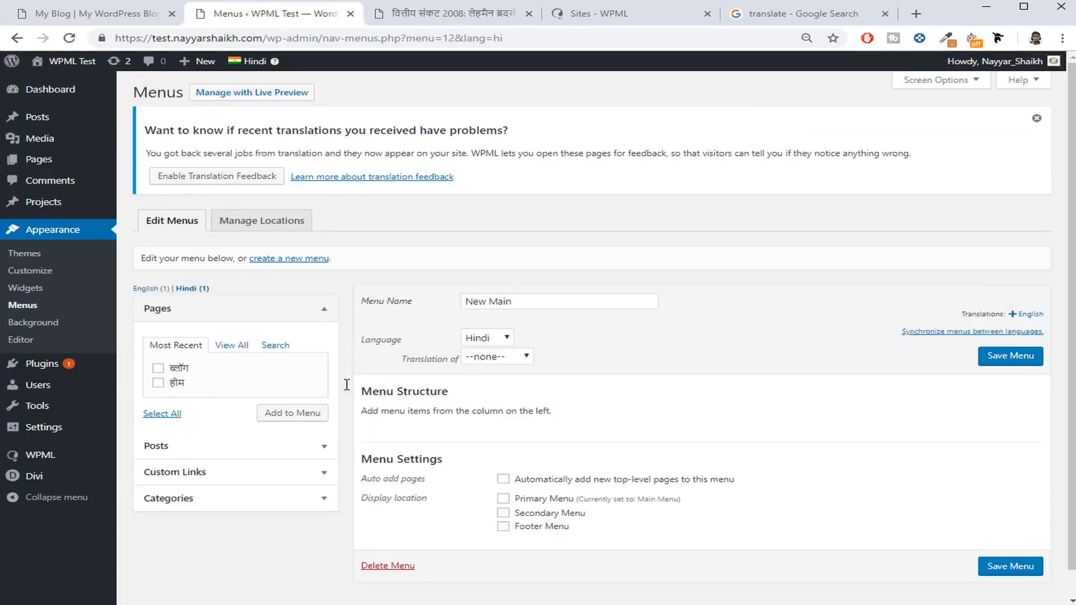
Add the होम and ब्लॉग pages to the New Main menu, with होम placed first.
click(158, 383)
click(158, 368)
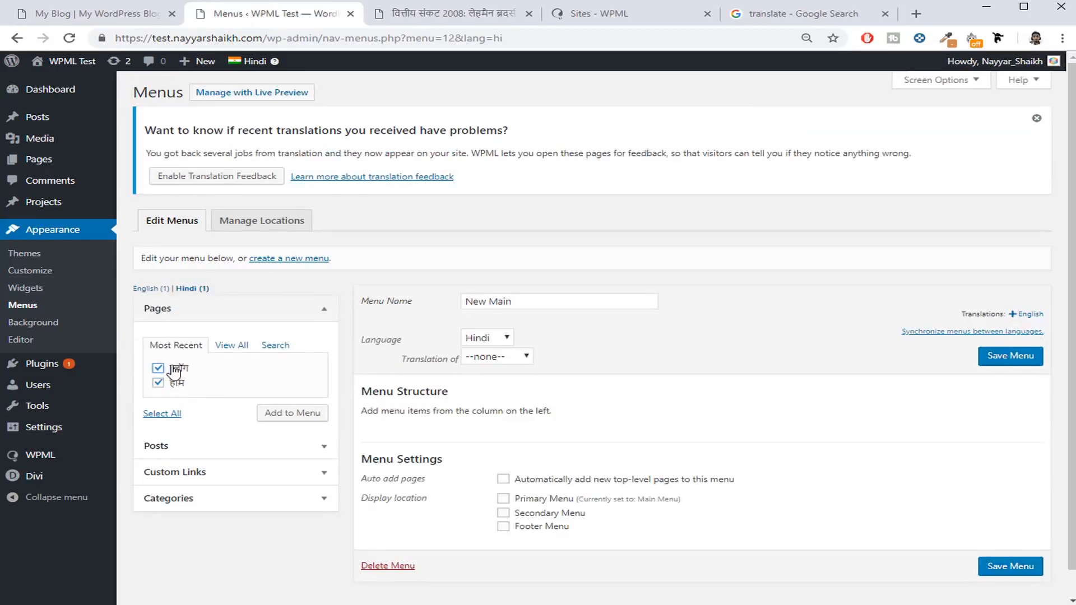
click(290, 417)
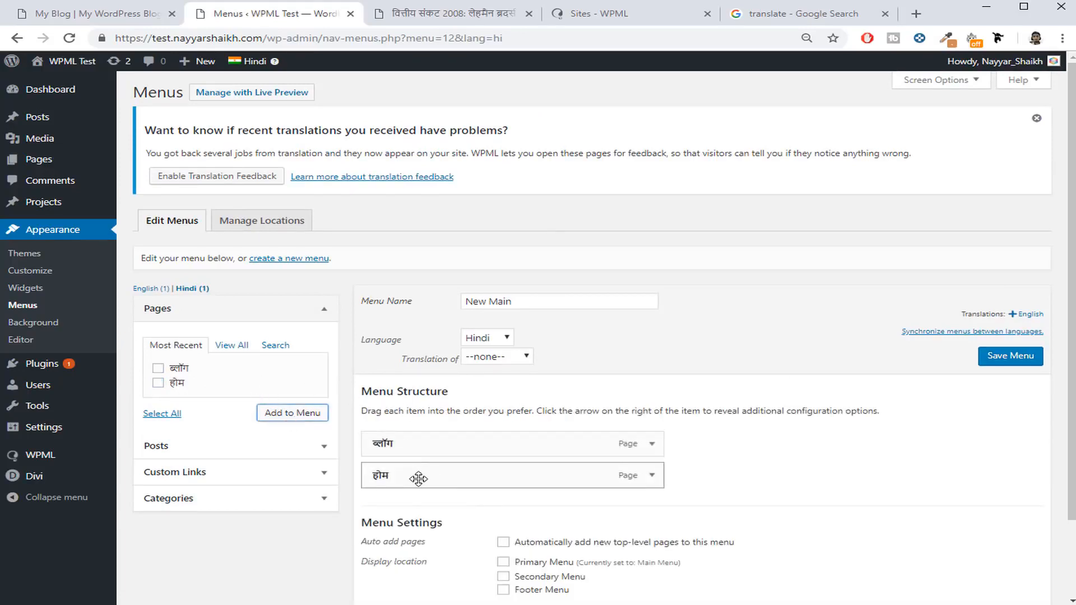
drag(418, 478, 419, 426)
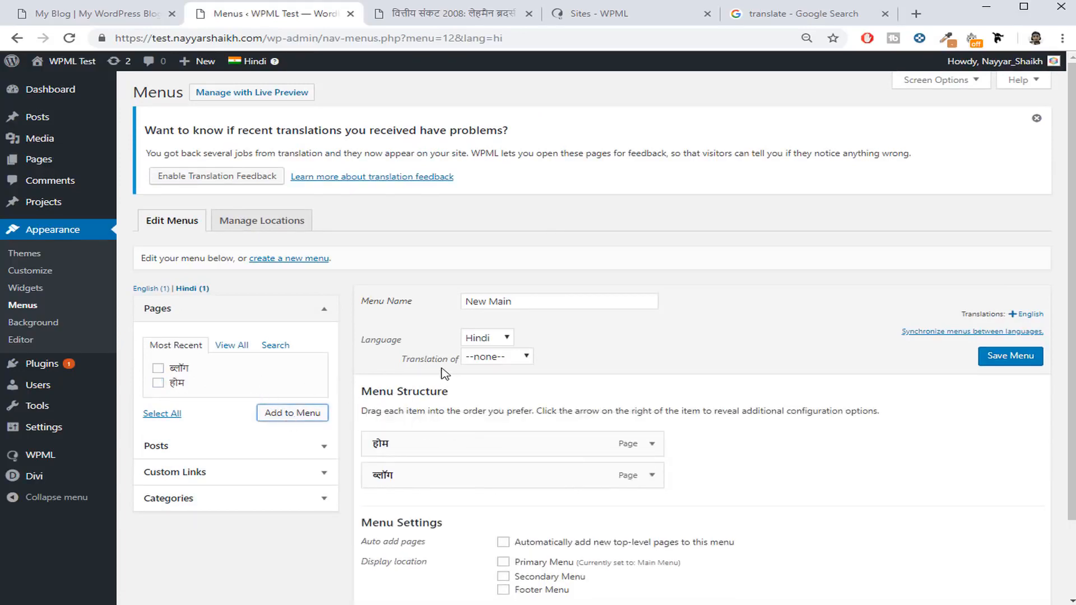
Set the New Main menu as the translation of Main Menu and save it.
click(488, 357)
click(496, 384)
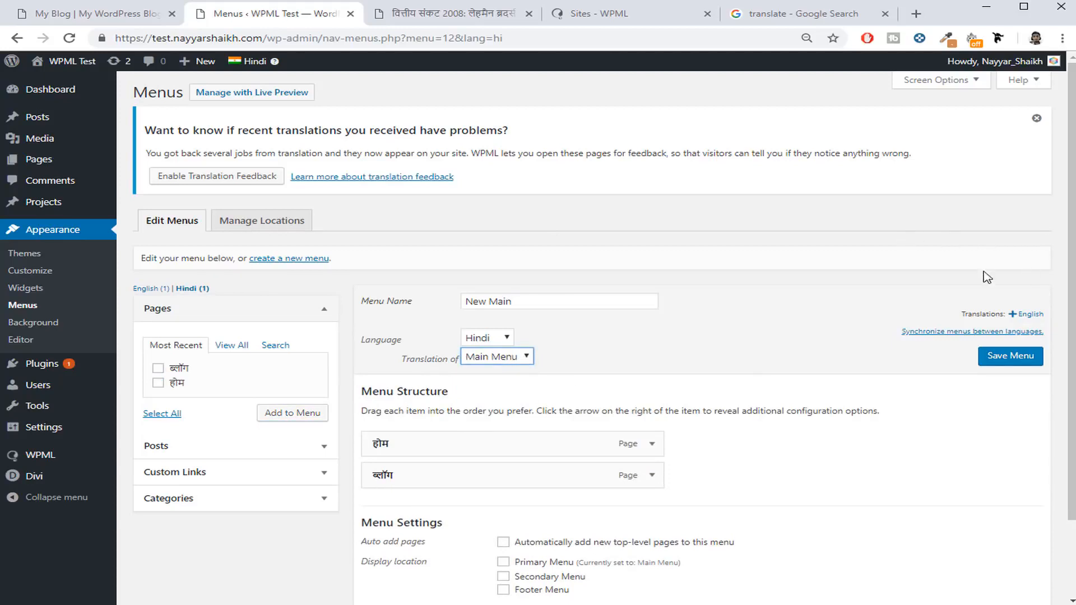
click(1013, 359)
Reload the live Hindi post and check its navigation menu and page content.
click(454, 13)
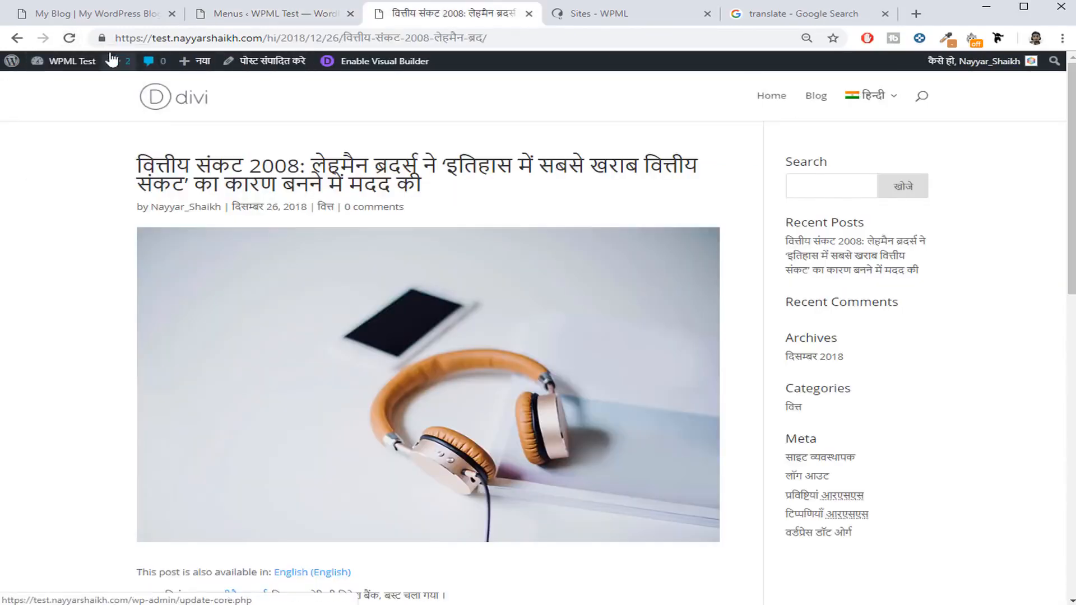
click(69, 39)
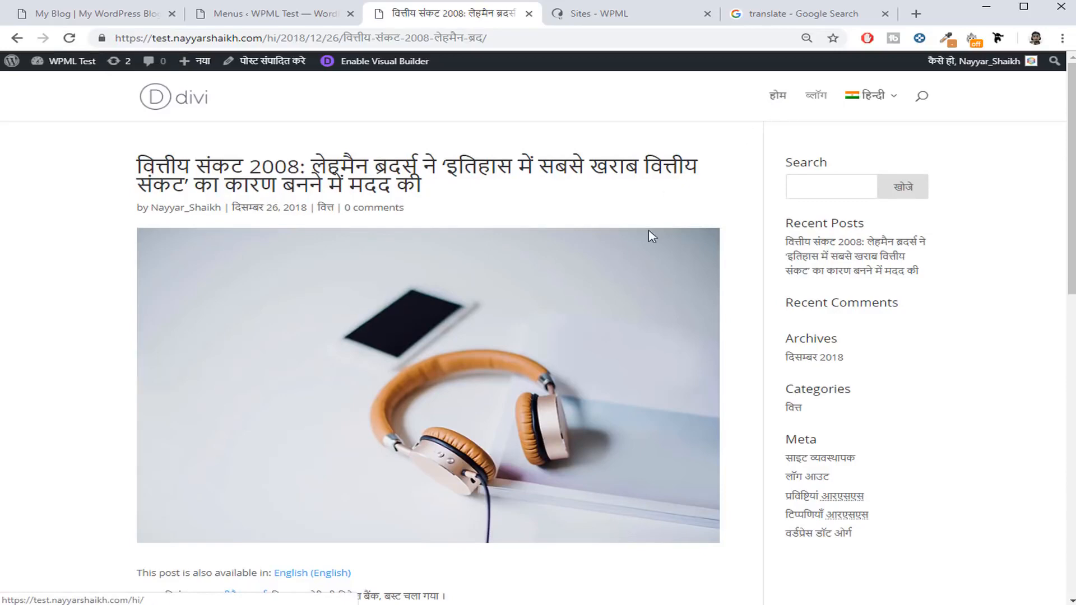
scroll(631, 309, down, 15)
scroll(630, 309, down, 2)
scroll(591, 348, up, 20)
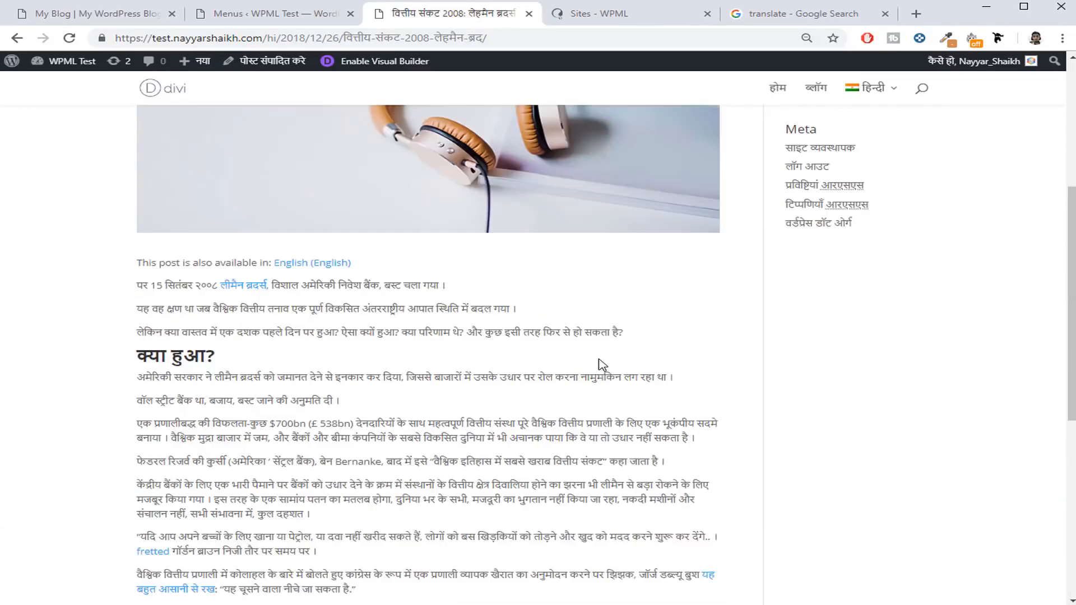